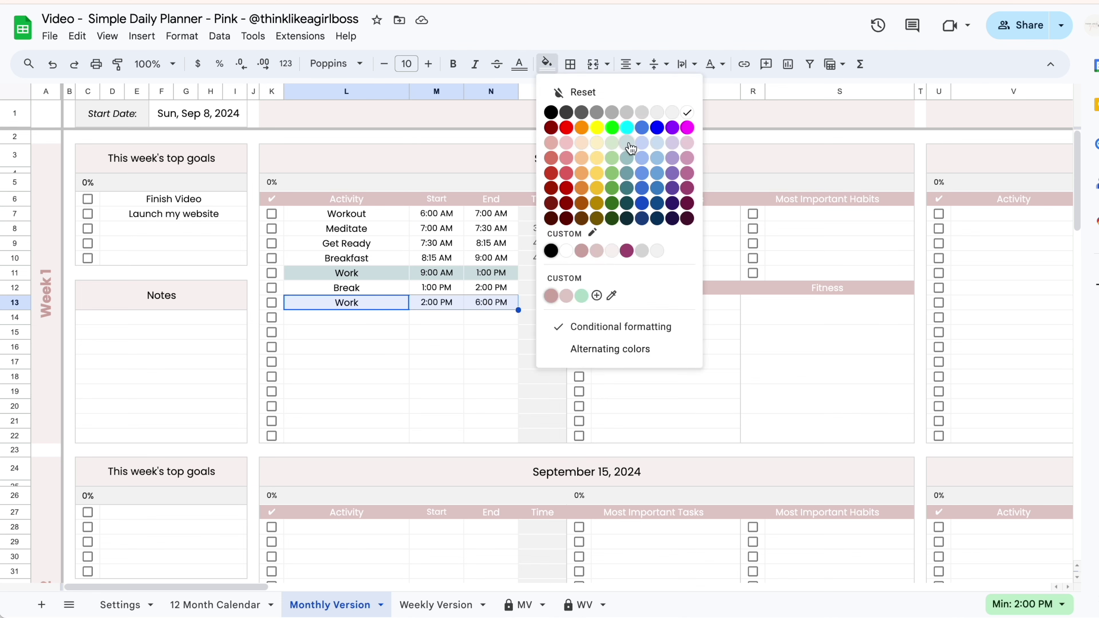
Shade the 2:00 PM Work row light teal and add Sunday's entries "Design video thumnail", "Product Description", "Call Bank!!" and "Veggie Omelette and Whole Fruit"
left_click(582, 297)
left_click(665, 214)
type("Design video thumnail")
key("Return")
type("Call Bank!!")
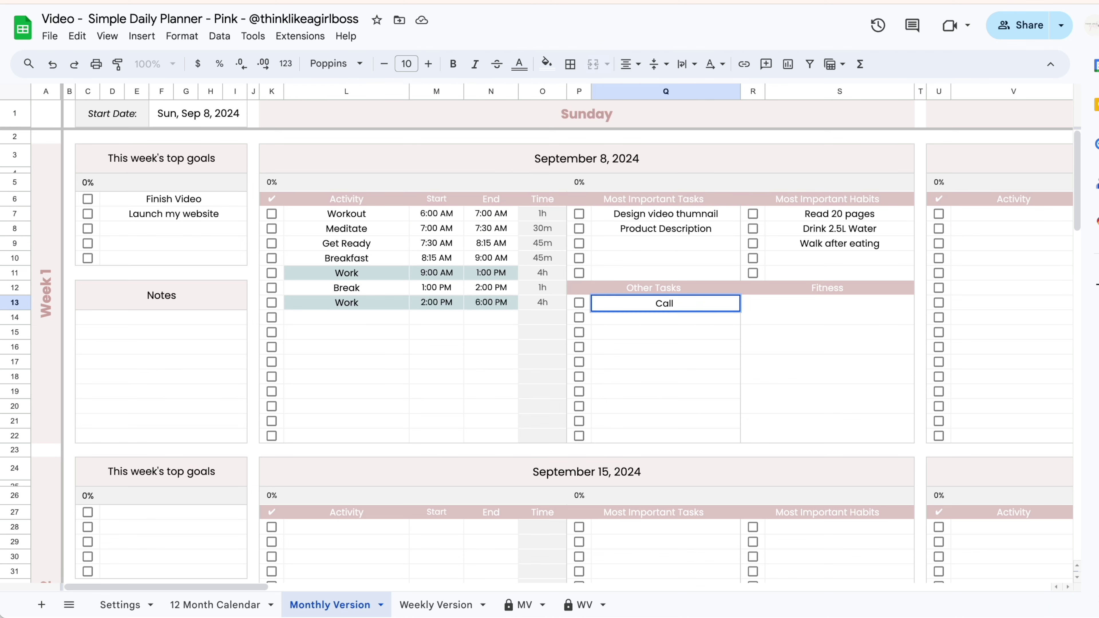
key("Tab")
type("Veggie Omelette and Whole Fruit")
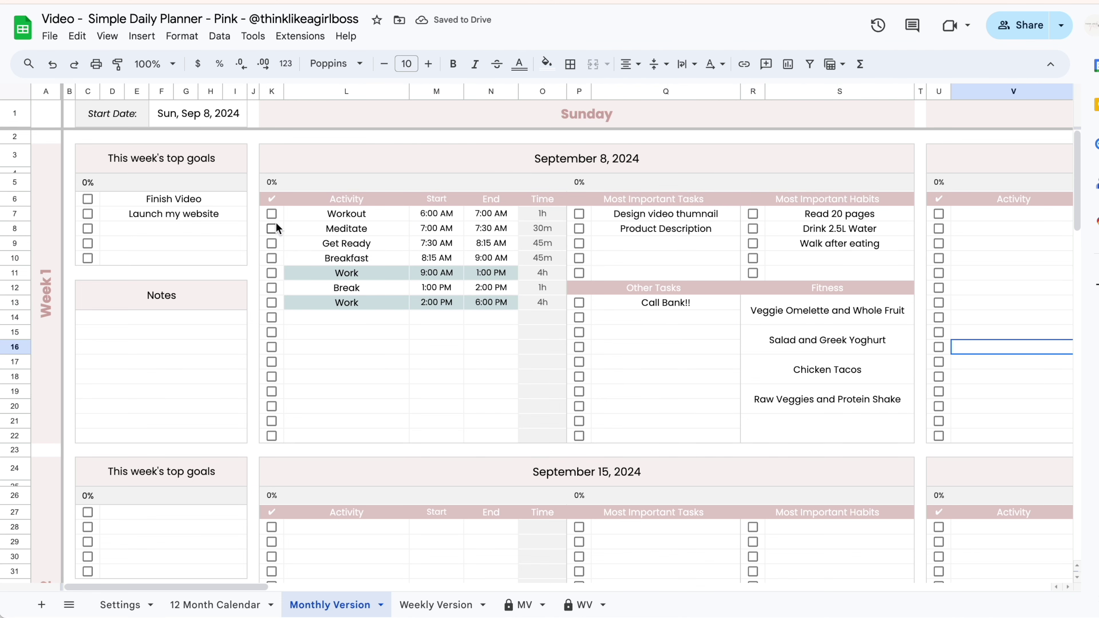
Check off Workout, Meditate, Get Ready, Breakfast, Design video thumnail, Product Description and Read 20 pages for September 8
left_click(271, 214)
left_click(271, 228)
left_click(271, 243)
left_click(272, 258)
left_click(579, 213)
left_click(579, 228)
left_click(753, 214)
Set the 12 Month Calendar to start in January 2024
scroll(987, 548, "down", 15)
scroll(987, 548, "down", 15)
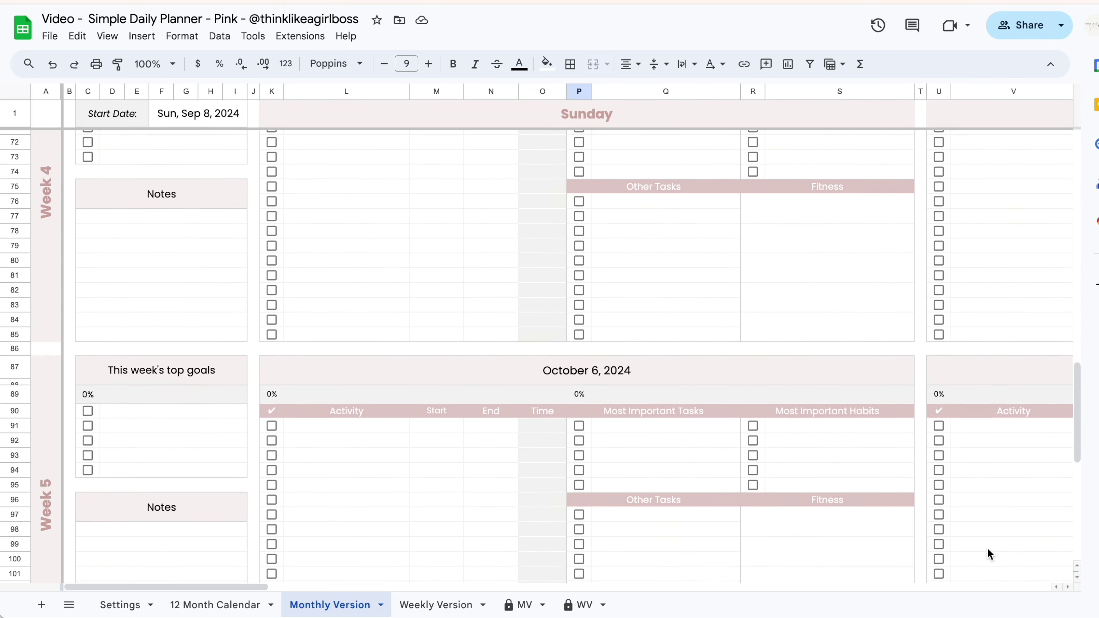
left_click(215, 605)
left_click(436, 123)
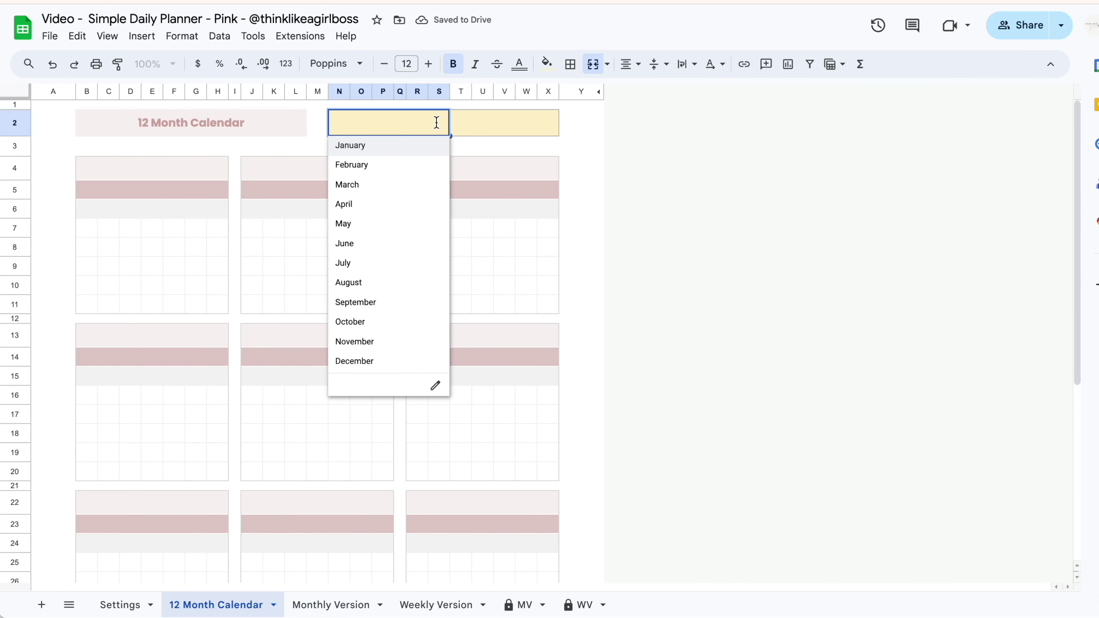
left_click(433, 145)
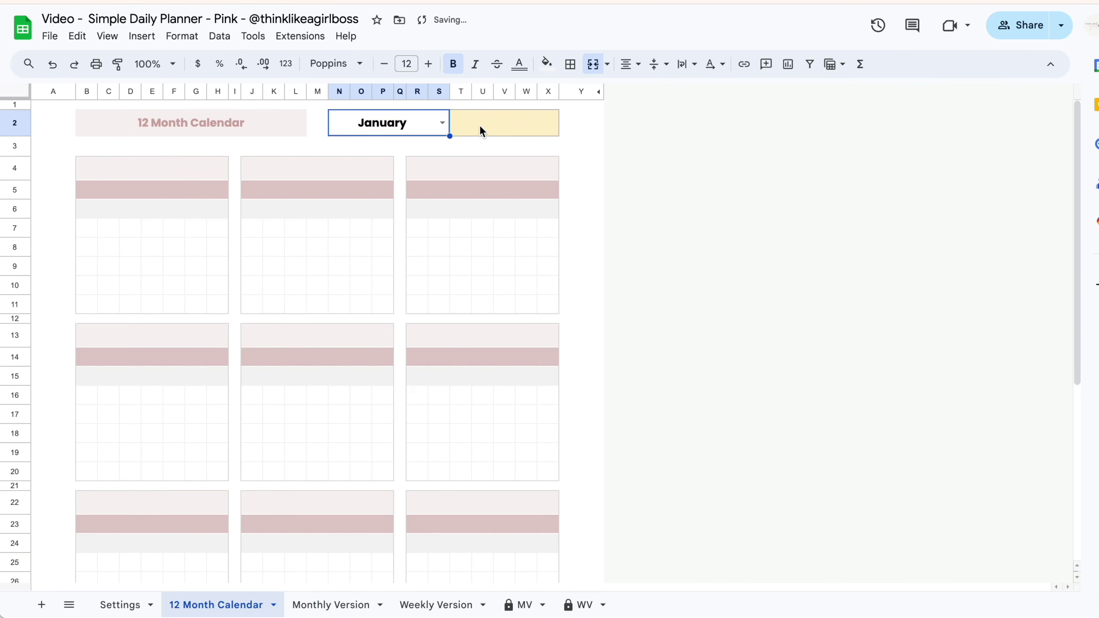
left_click(478, 127)
type("2024")
key("Return")
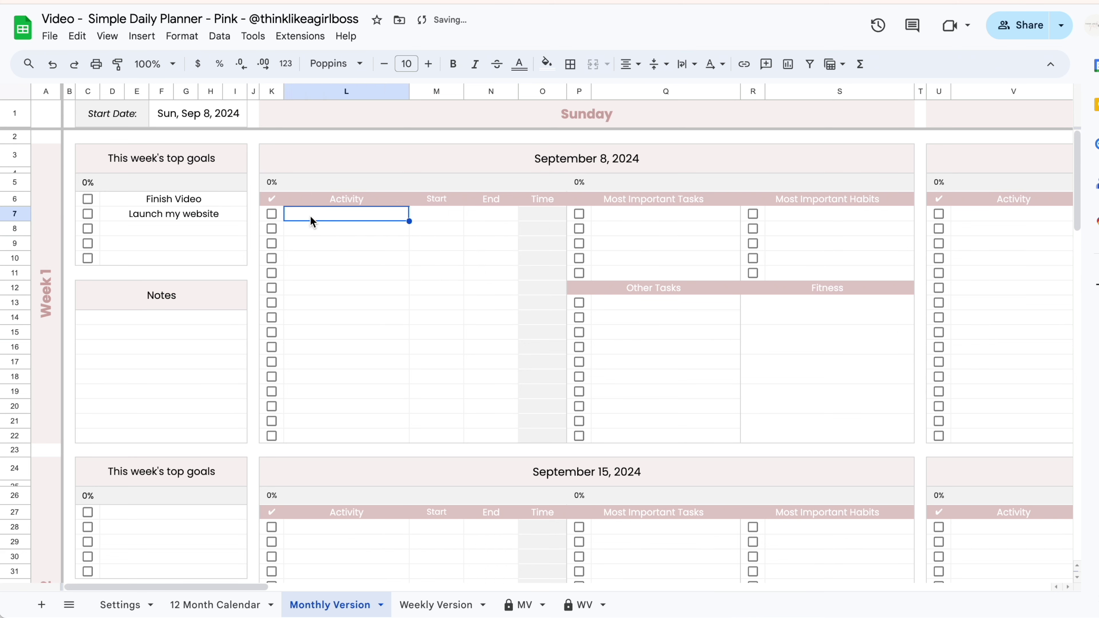
Enter Workout 6:00–7:00 AM, Meditate 7:00–7:30 AM and Get Ready 7:30–8:15 AM for September 8, and shade the 2:00 PM Work row light teal
type("Workout\t6:00 AM\t7:00 AM Meditate\t7:00 AM\t7:30 AM Get Ready\t7:30 AM\t8:1")
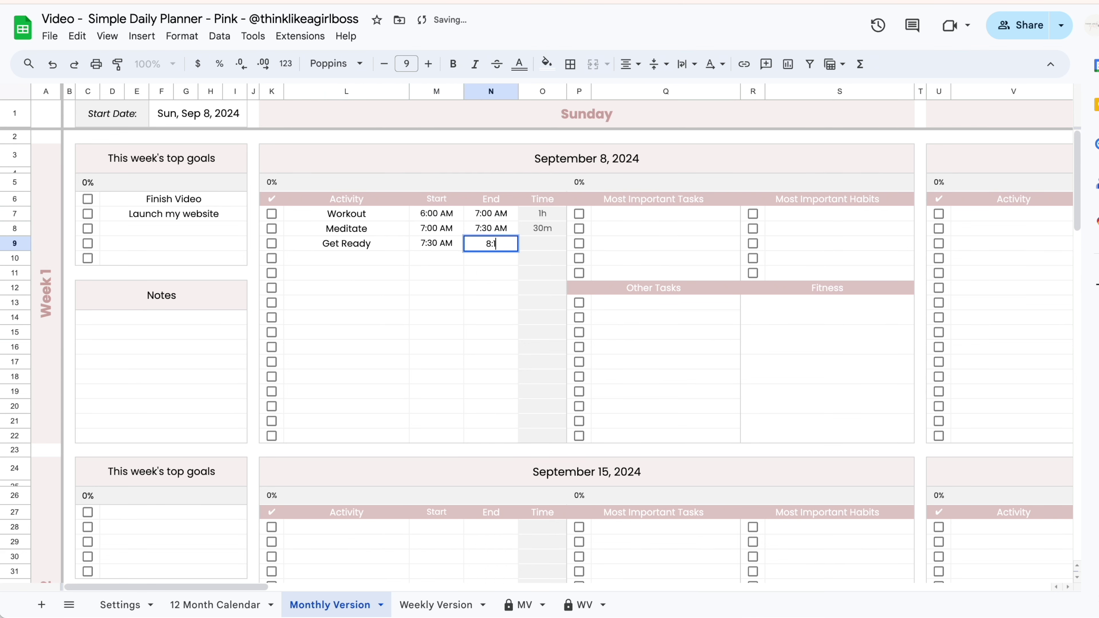
left_click(547, 63)
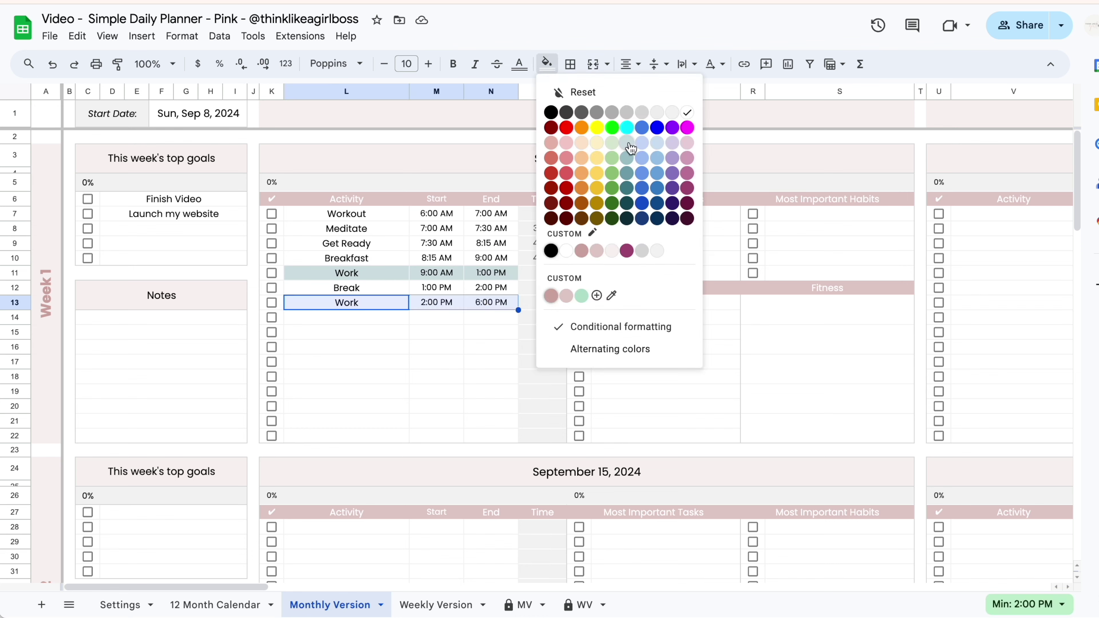
left_click(580, 294)
Enter the tasks "Design video thumnail", "Product Description" and "Call Bank!!", plus the meal "Veggie Omelette and Whole Fruit", for September 8
left_click(666, 214)
type("Design video thumnail Product Description")
left_click(665, 303)
type("Call Bank!!")
left_click(827, 309)
type("Veggi")
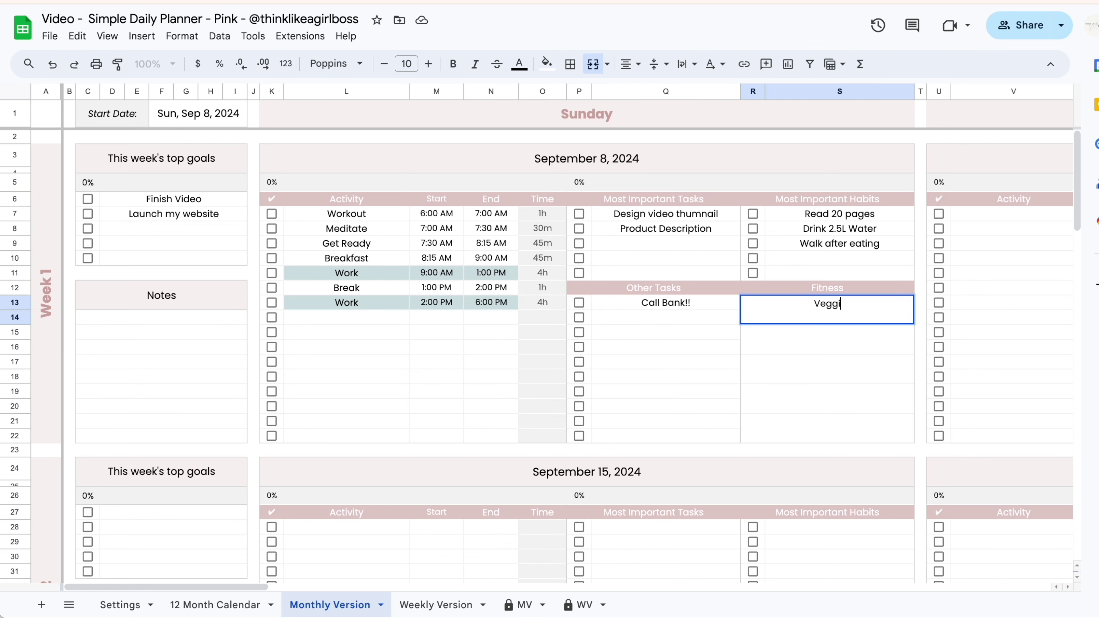
type("e Omelette and Whol")
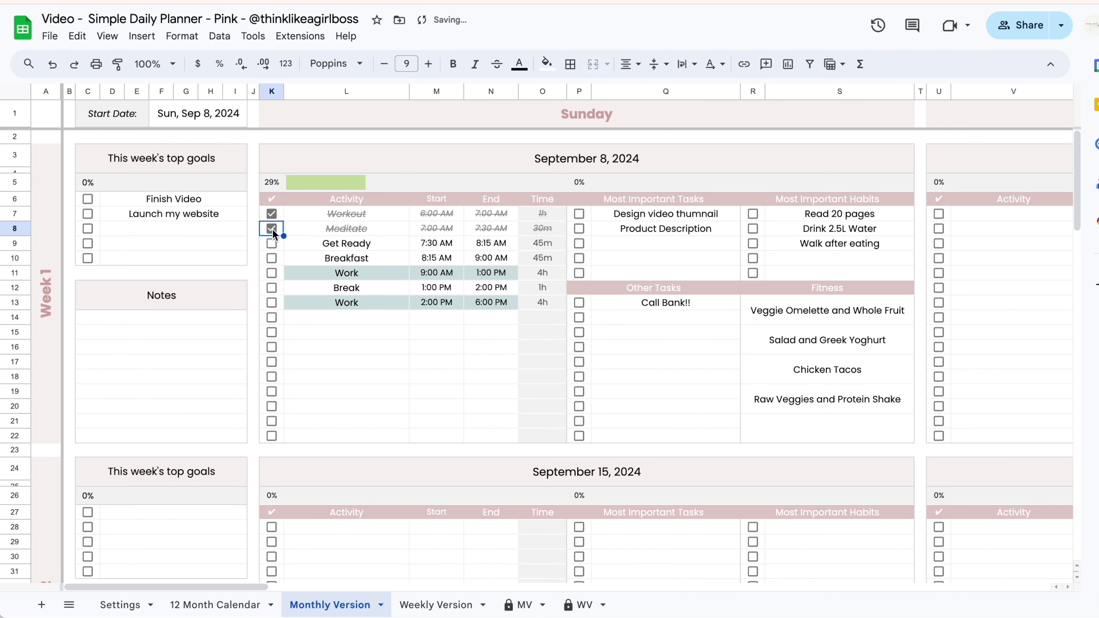
Check off Get Ready, Breakfast, both most important tasks, Read 20 pages, Drink 2.5L Water and Call Bank!! for September 8
left_click(271, 243)
left_click(271, 258)
left_click(579, 214)
left_click(578, 229)
left_click(753, 214)
left_click(753, 228)
left_click(579, 302)
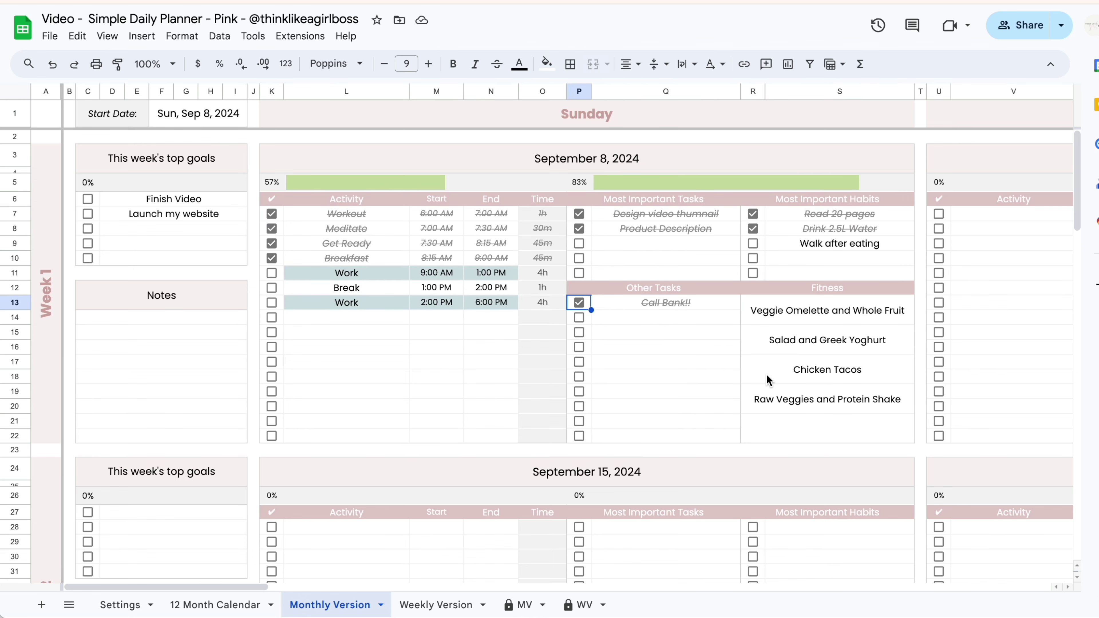
Set the start date of the Weekly Version planner to Sun, Sep 15, 2024
scroll(766, 374, "right", 20)
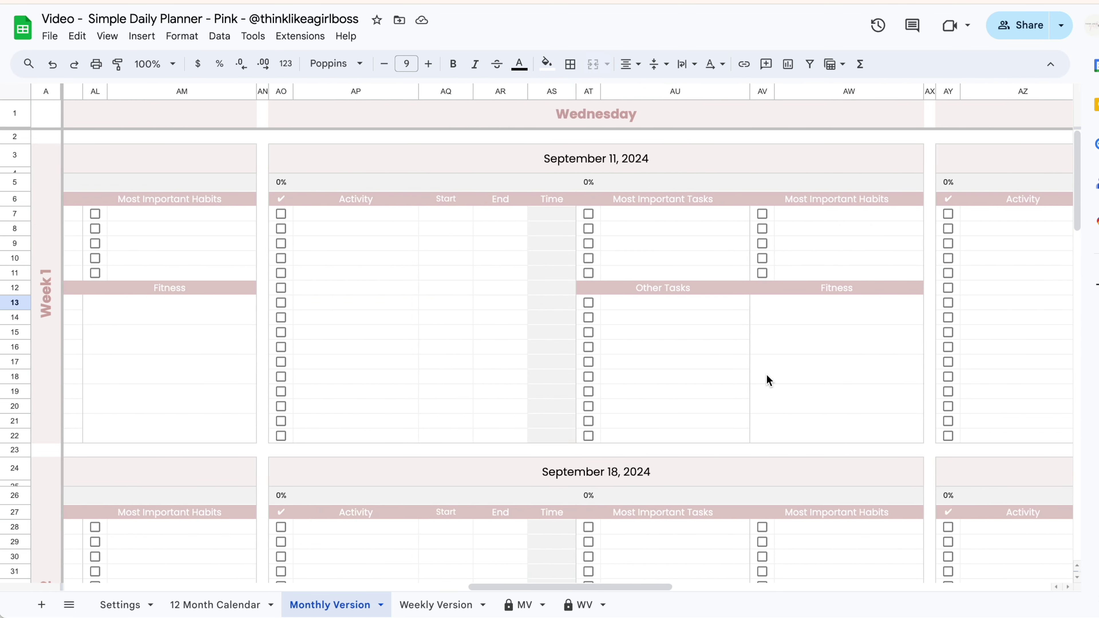
scroll(767, 380, "right", 3)
left_click(437, 605)
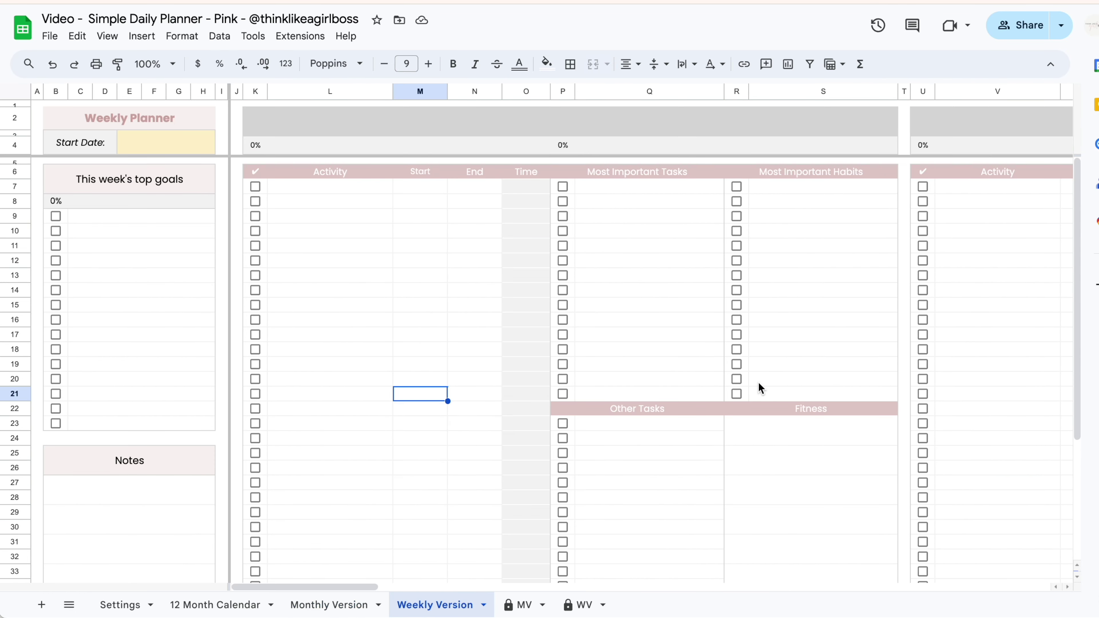
double_click(191, 148)
left_click(226, 169)
left_click(227, 169)
left_click(101, 250)
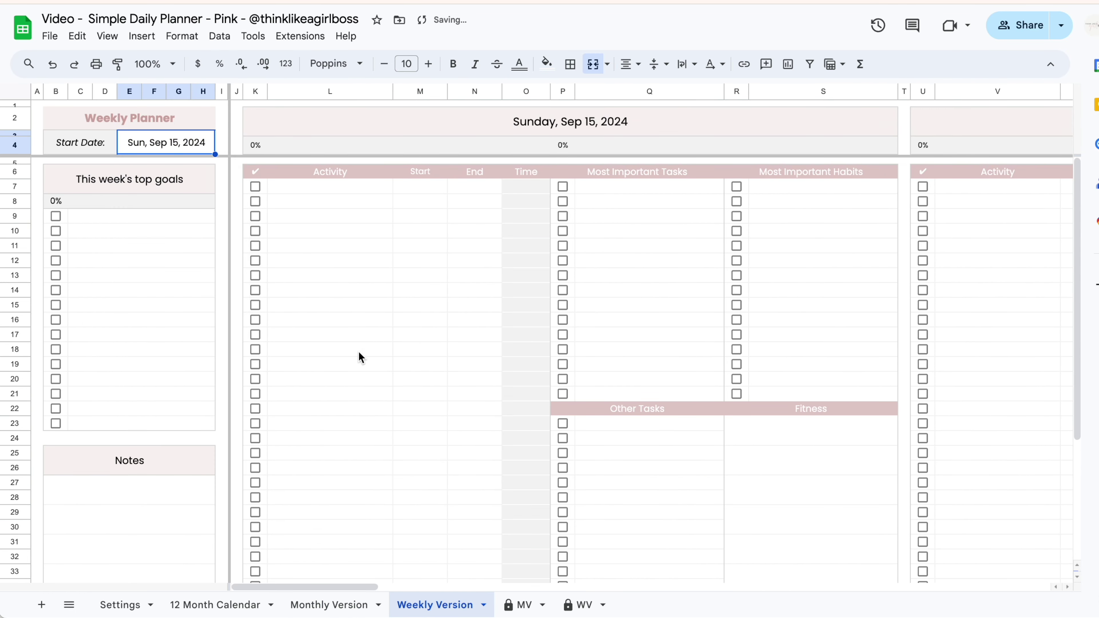
left_click(388, 363)
scroll(388, 363, "right", 15)
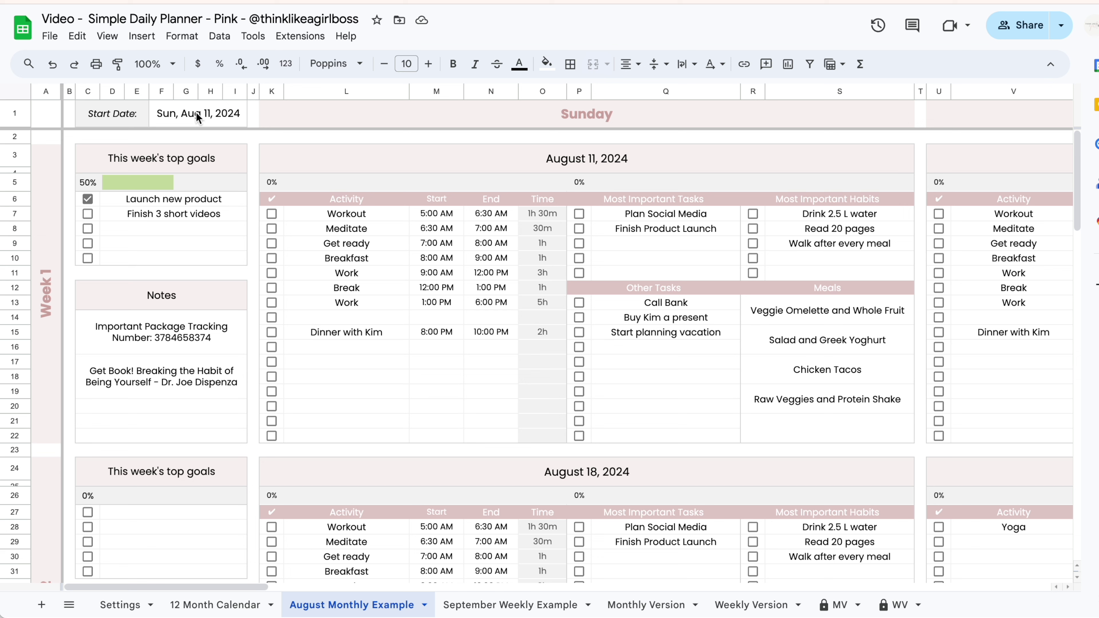
Set the August Monthly Example's start date to Sun, Aug 18, 2024, and look through its weeks down to Week 6
double_click(232, 117)
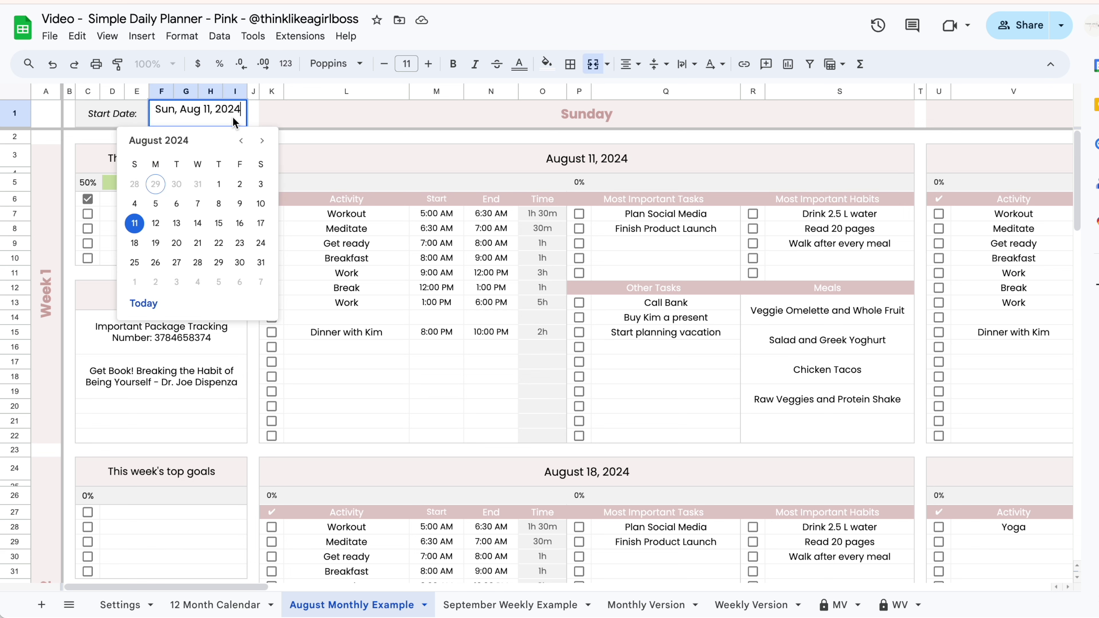
left_click(137, 244)
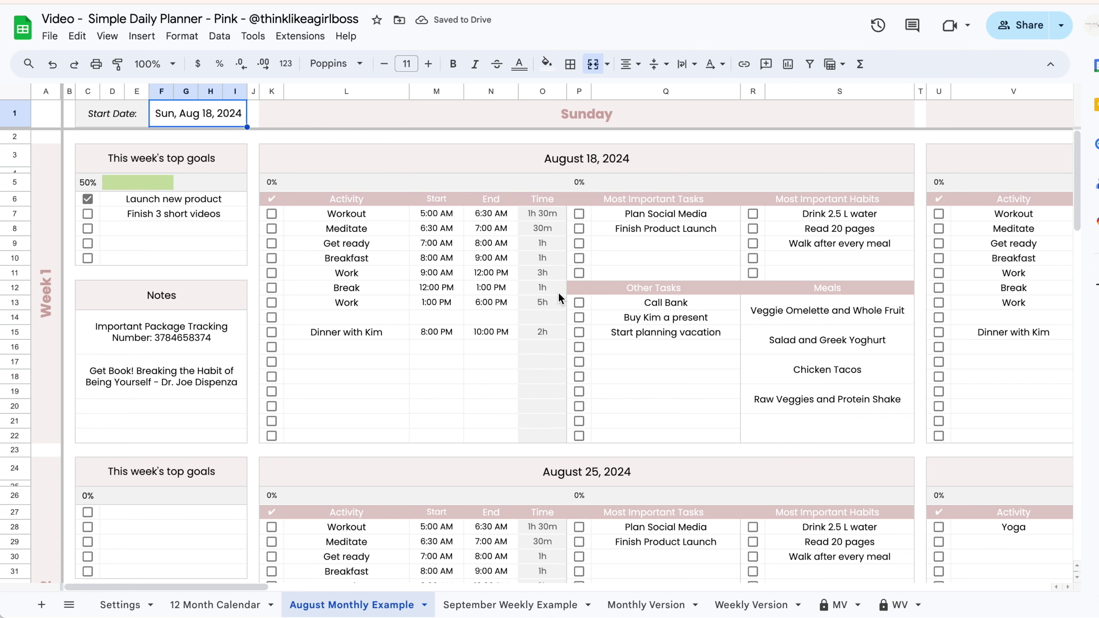
scroll(558, 292, "down", 8)
scroll(558, 298, "down", 15)
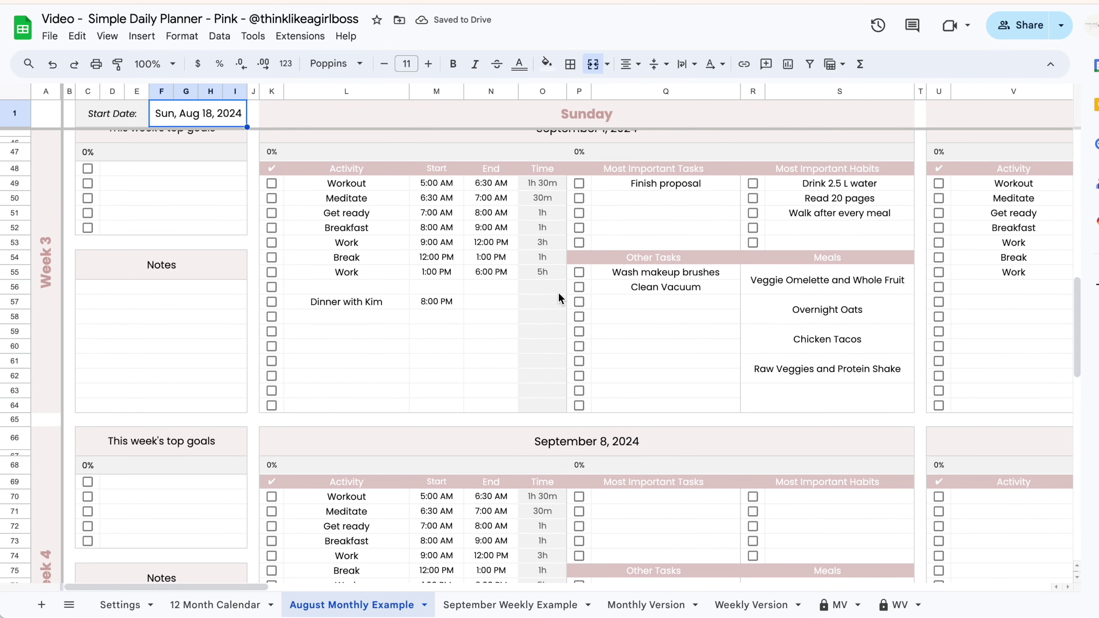
scroll(558, 298, "down", 7)
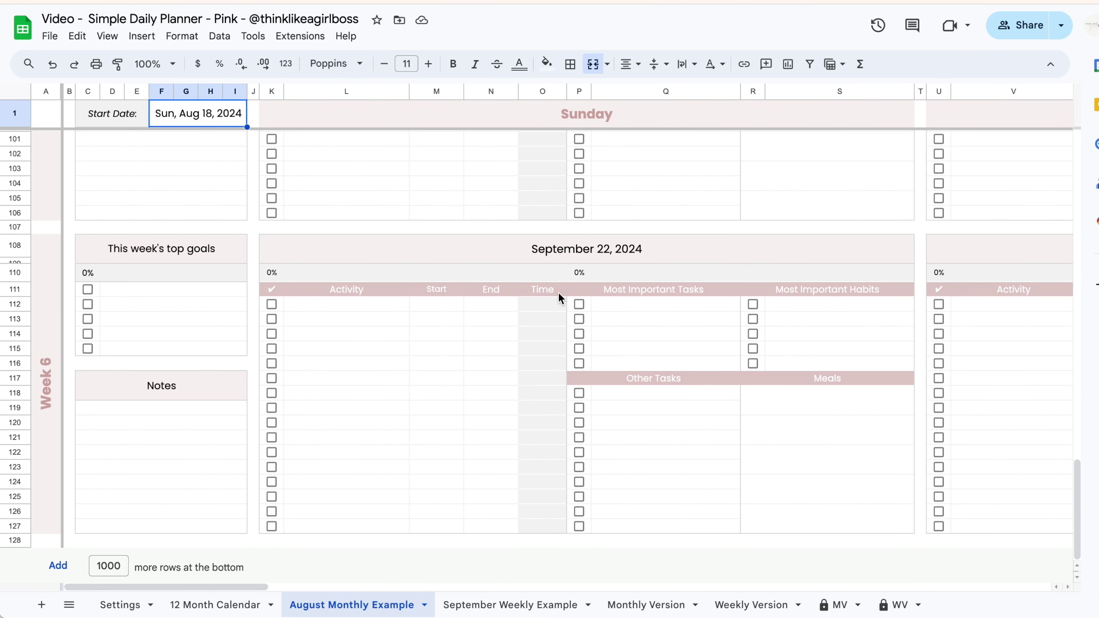
left_click(558, 292)
key("ctrl+Up")
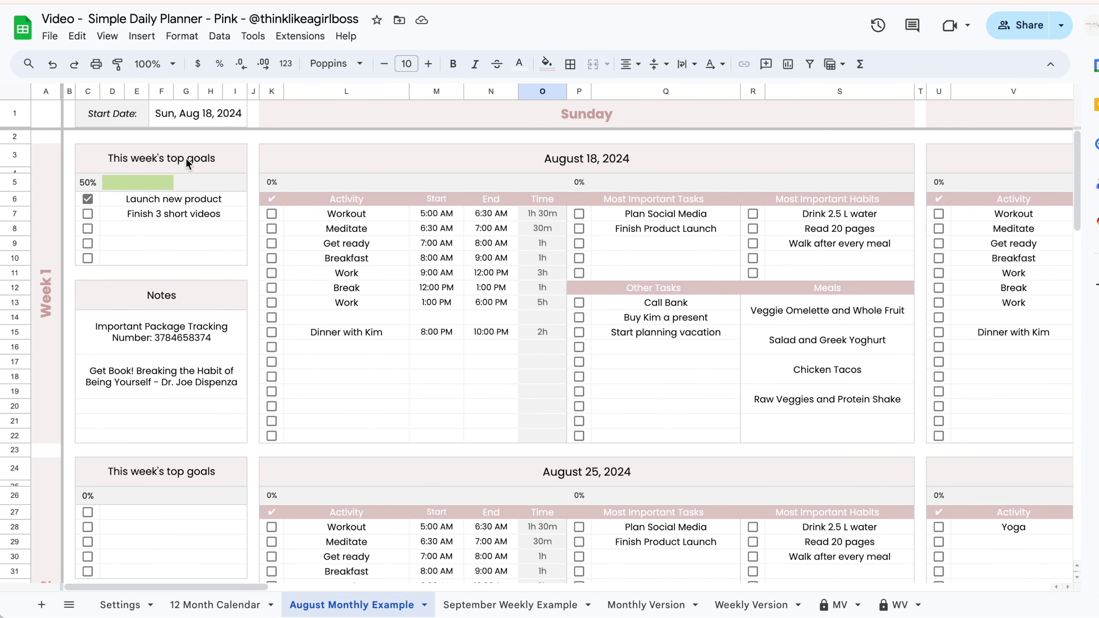
Check off the Week 1 goal "Finish 3 short videos" and uncheck it again
left_click(88, 214)
left_click(88, 214)
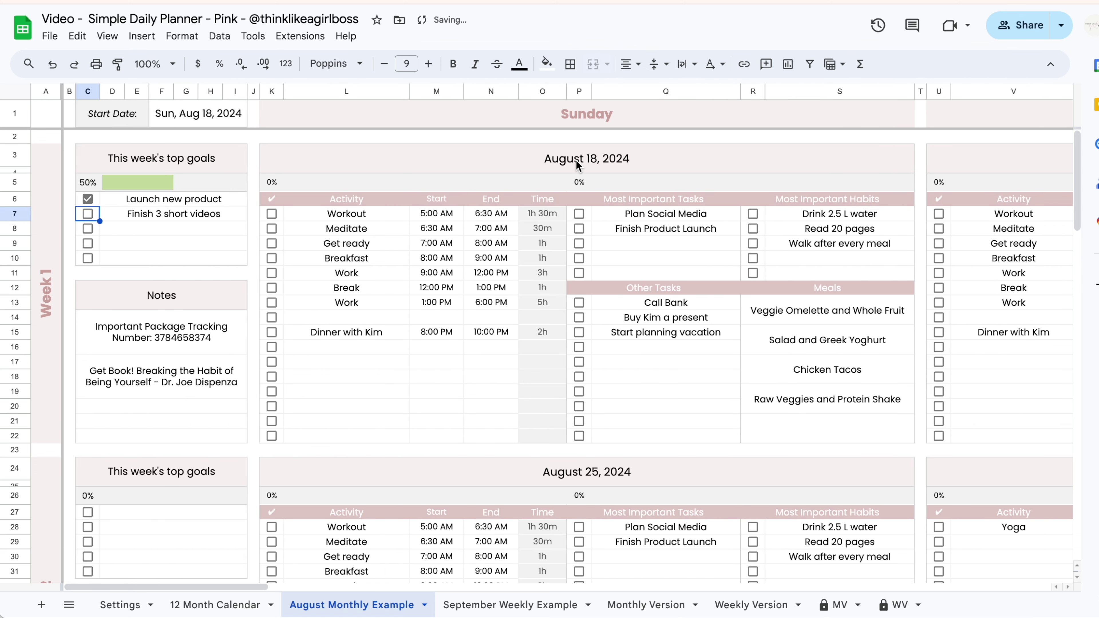
left_click(488, 161)
left_click_drag(491, 182, 478, 429)
left_click(450, 391)
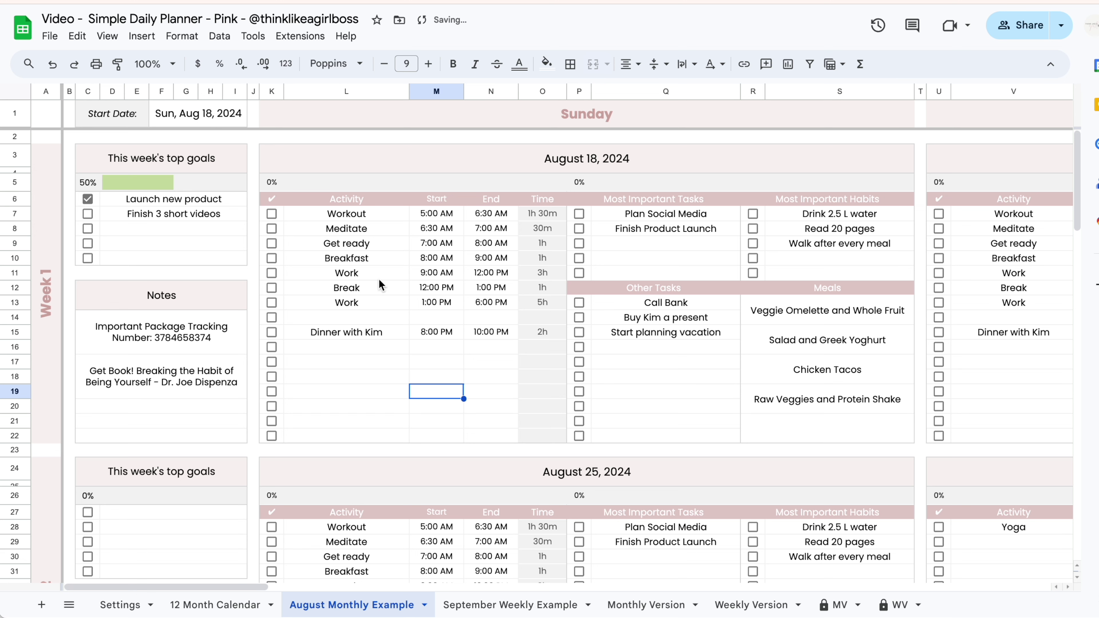
left_click_drag(271, 183, 537, 441)
left_click(497, 423)
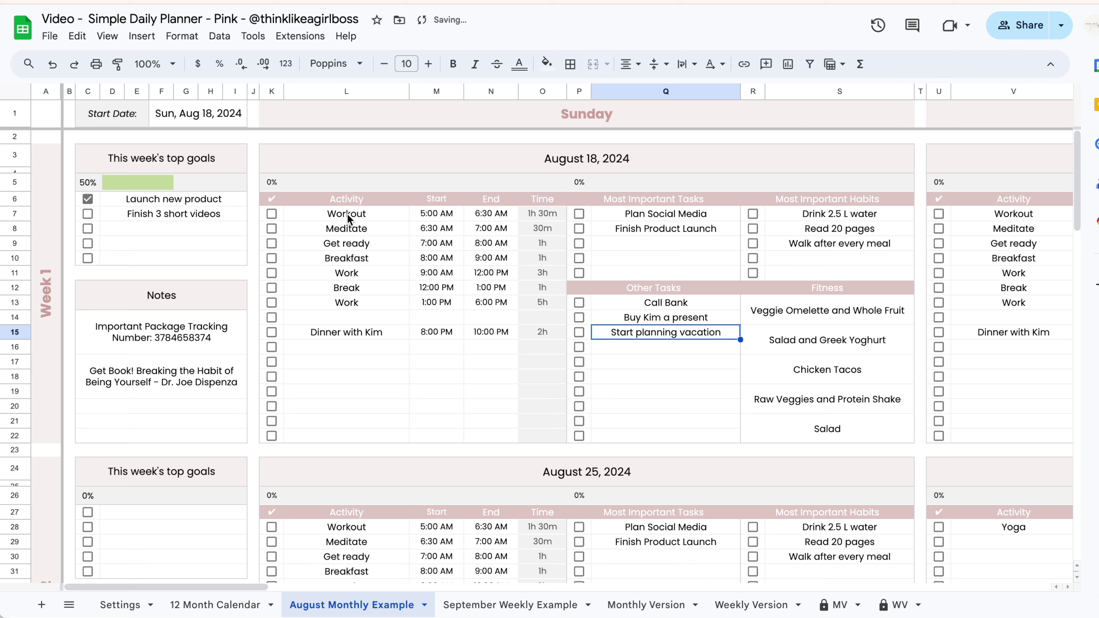
Clear the activities and times for Sunday, August 18, and enter a Workout from 7 am to 8:30 am
left_click_drag(346, 213, 483, 363)
key("Delete")
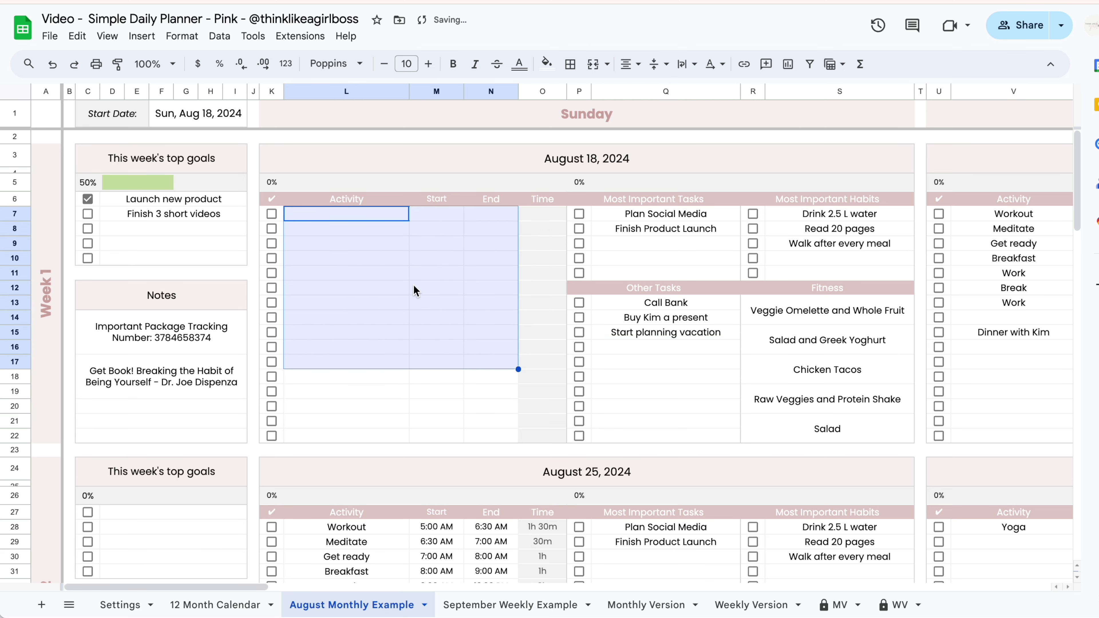
left_click(352, 215)
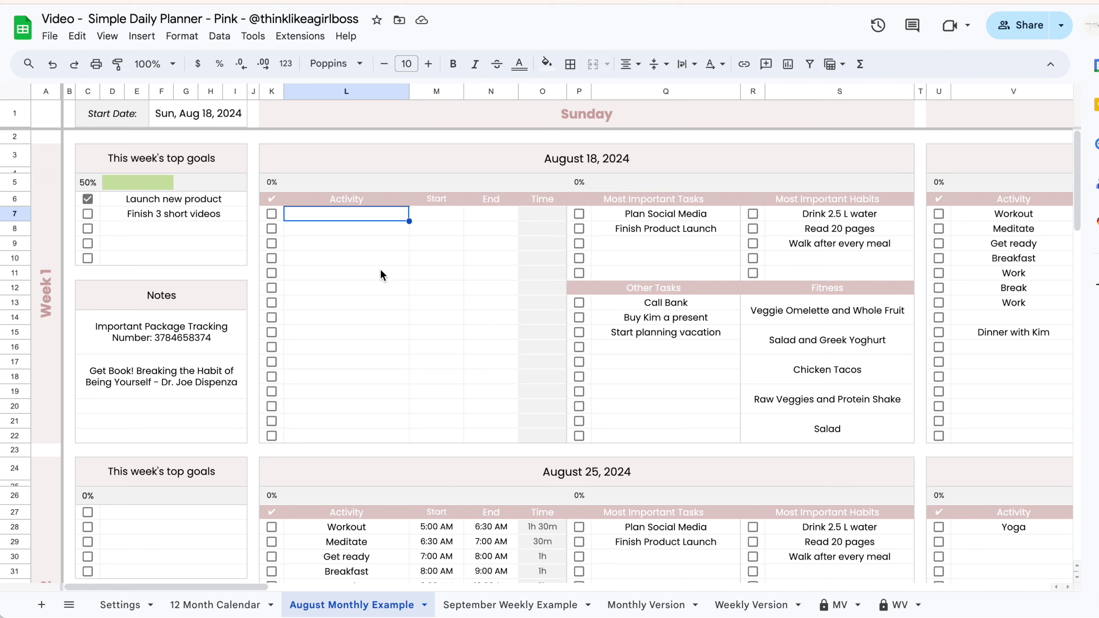
type("Workout")
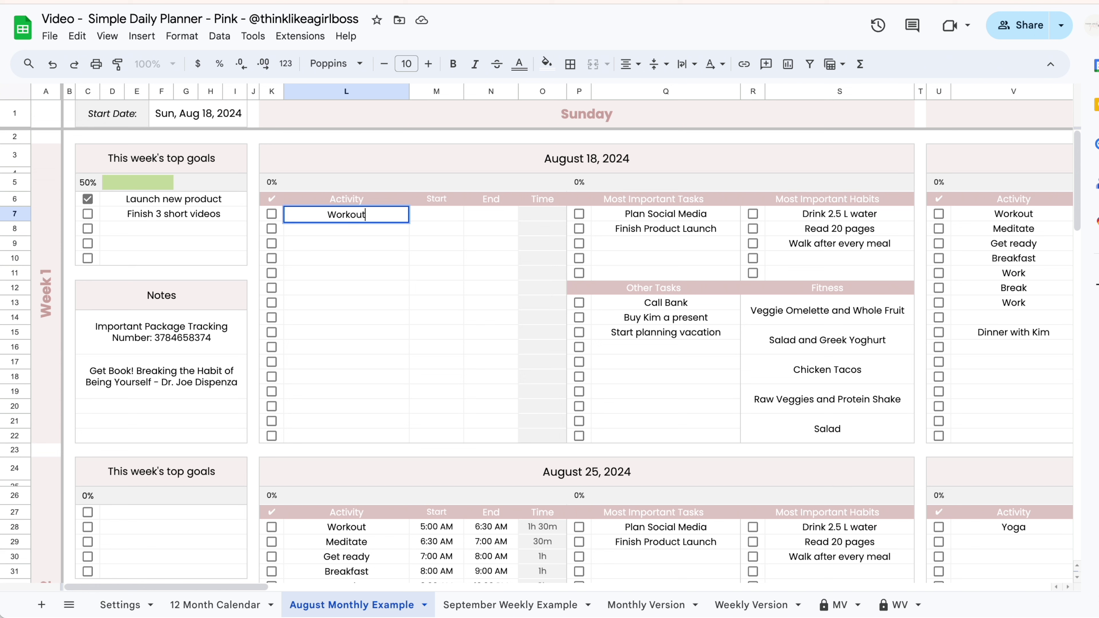
key("Tab")
type("7 am")
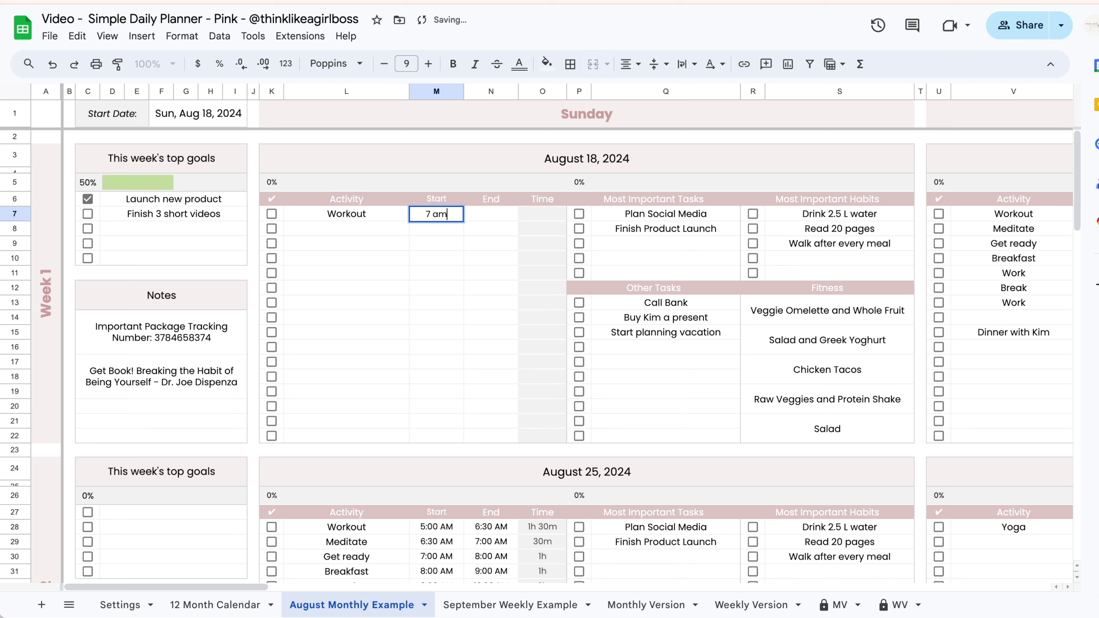
key("Tab")
type("8:30 am")
key("Return")
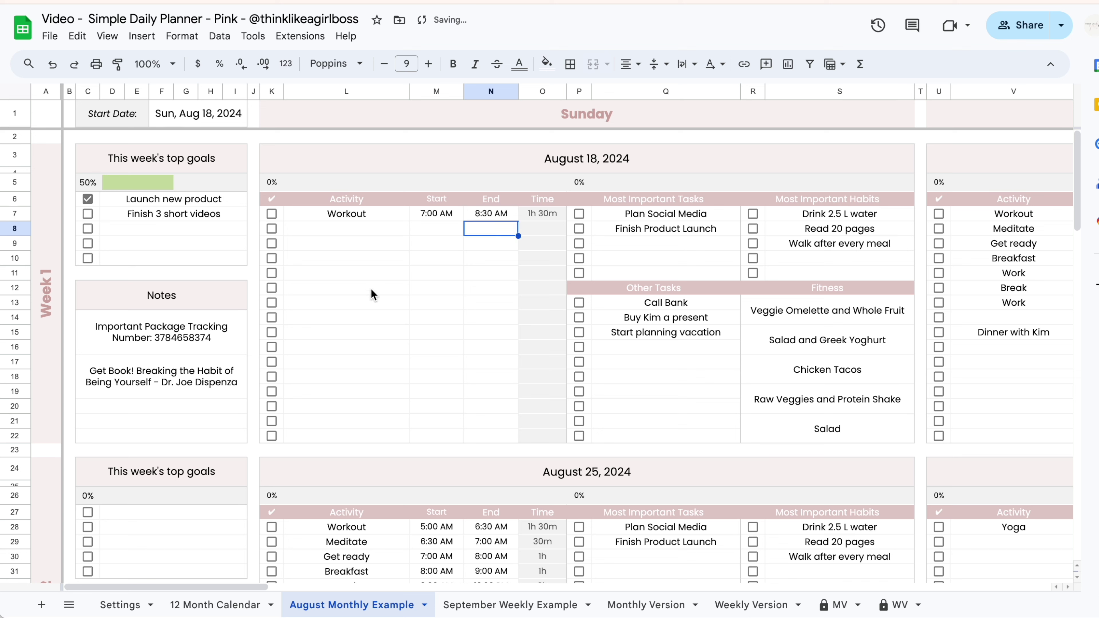
Clear the Workout activity with its start and end times from Sunday, August 18
left_click(458, 212)
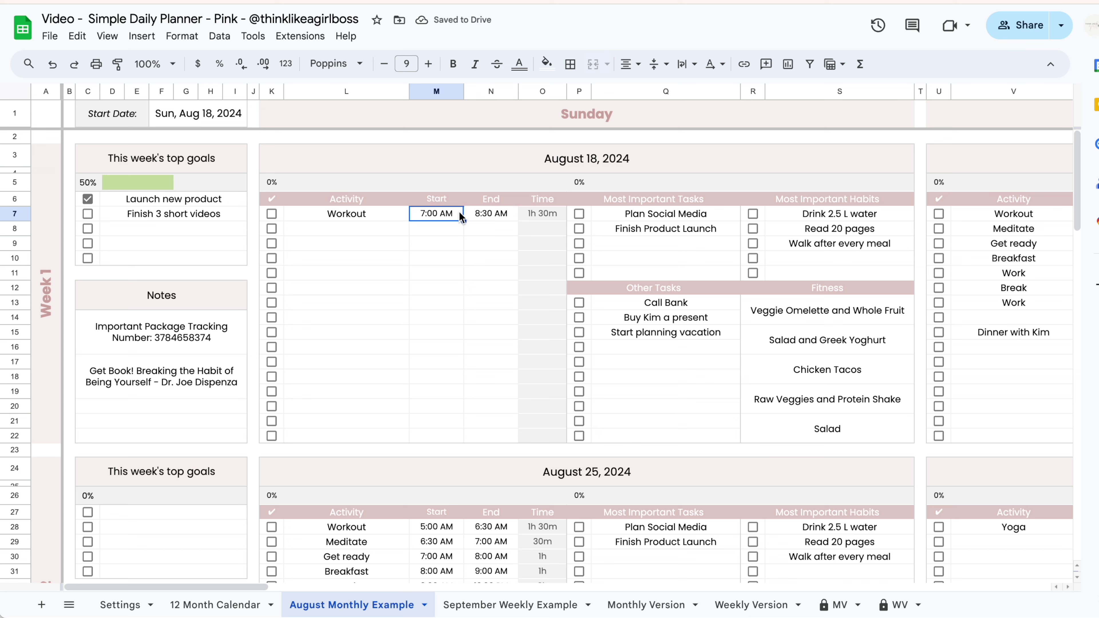
left_click(483, 213)
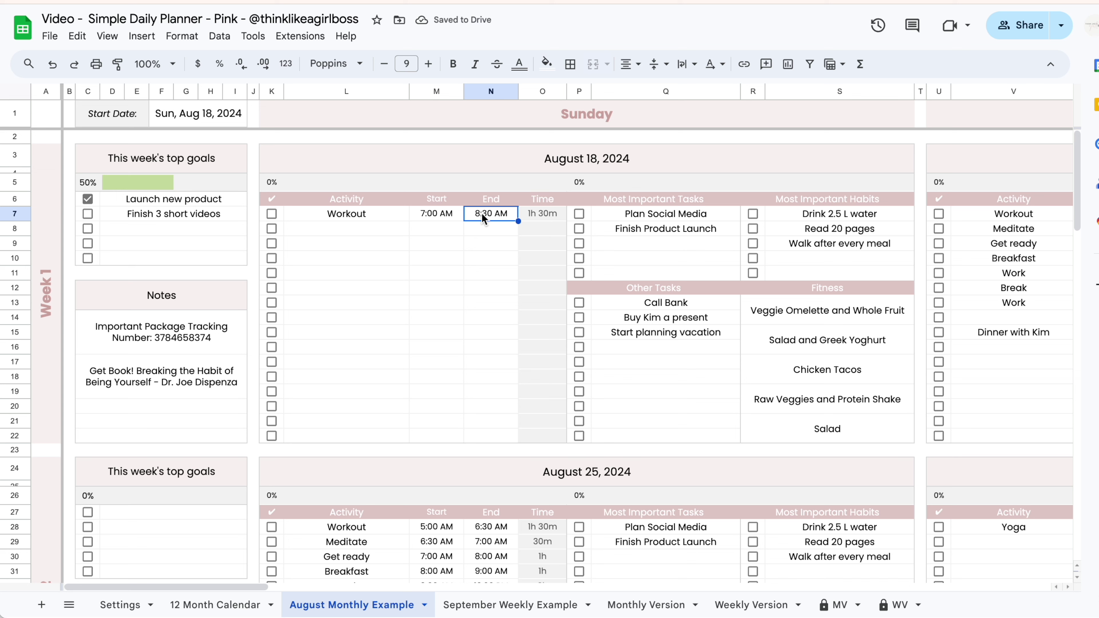
left_click(564, 214)
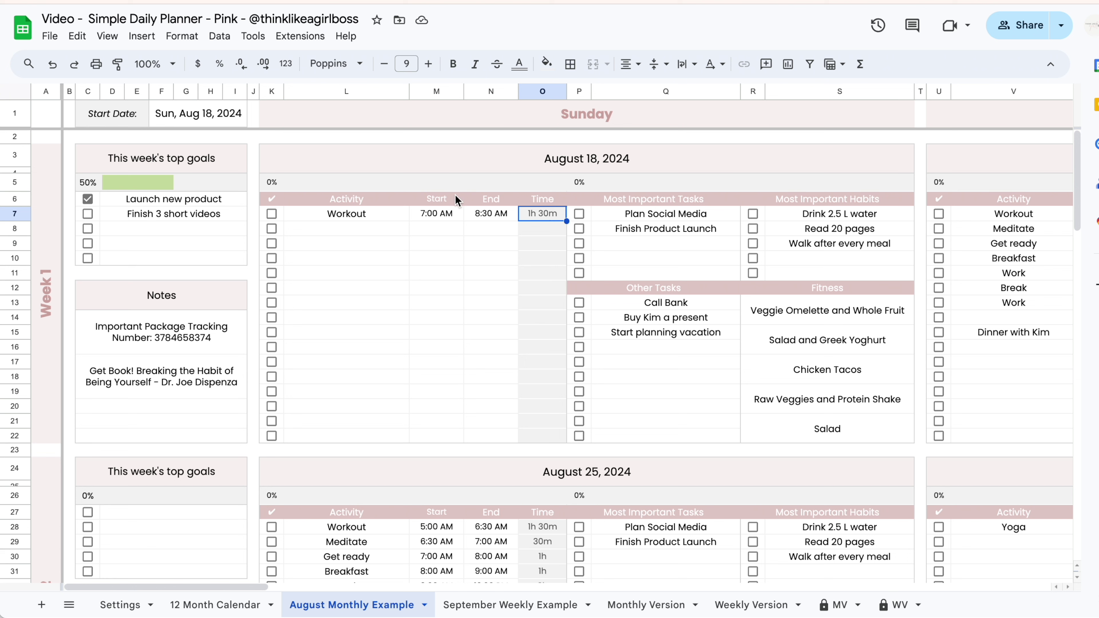
left_click(495, 217)
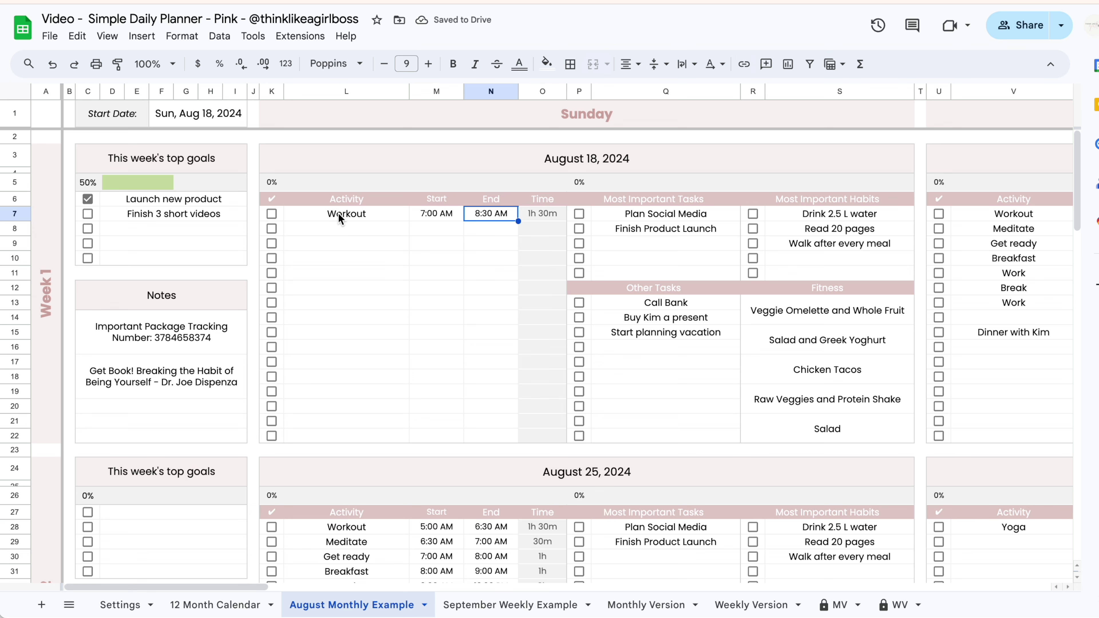
left_click_drag(346, 213, 514, 212)
key("Delete")
left_click(495, 304)
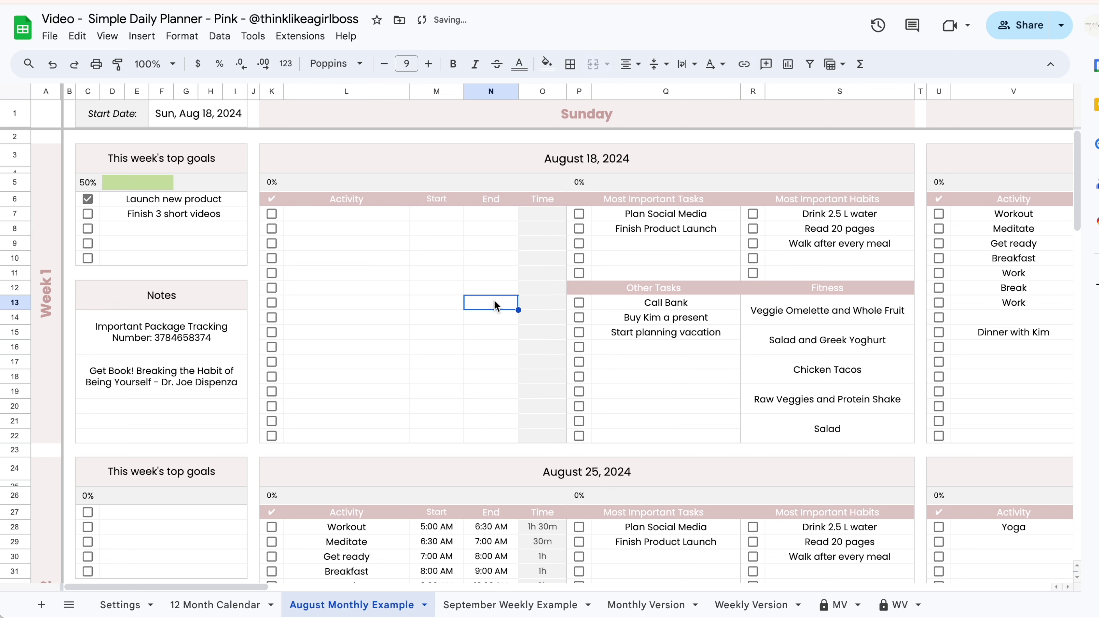
Undo the recent edits to the August 18 planner block to restore its original schedule and Meals section
key("ctrl+z")
key("ctrl+z")
key("ctrl+z")
key("ctrl+z")
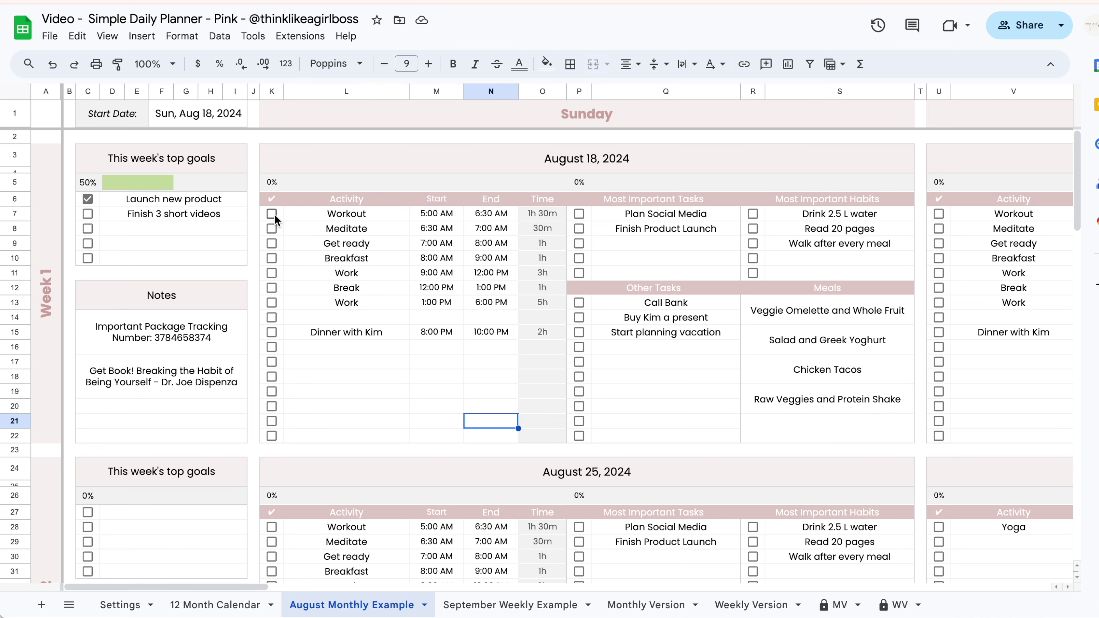
Check off the Workout and Meditate activities for Sunday, August 18
left_click(272, 213)
left_click(272, 228)
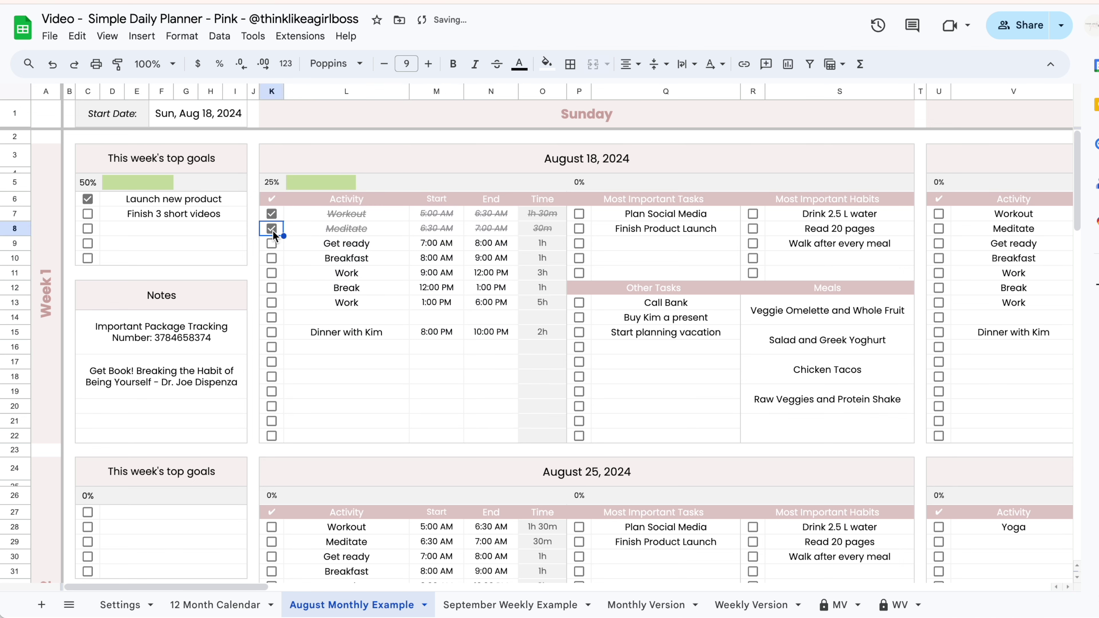
Check off Get ready, Breakfast, both Work blocks, Break and the evening dinner in the Sunday, August 18 schedule
left_click(272, 244)
left_click(272, 258)
left_click(272, 273)
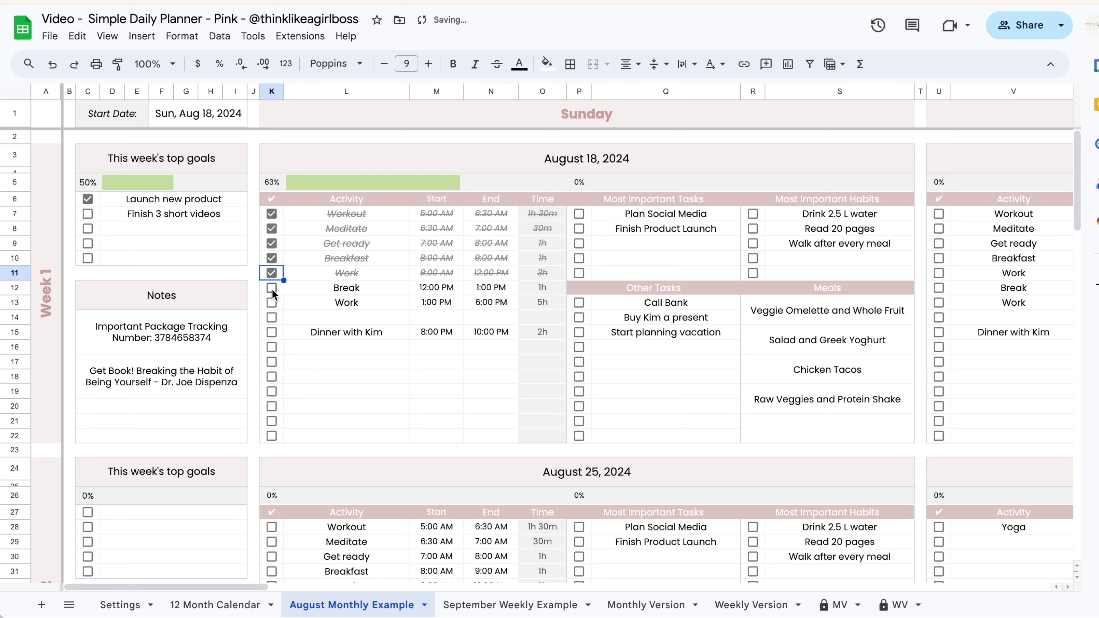
left_click(272, 288)
left_click(272, 302)
left_click(271, 332)
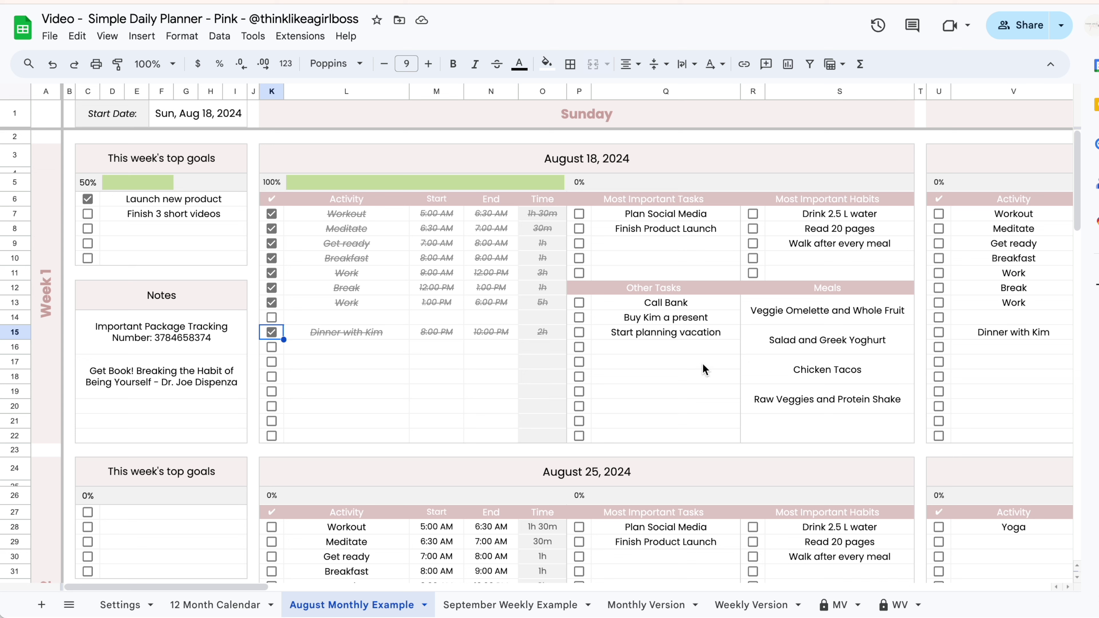
Try checking off Plan Social Media, Finish Product Launch and tasks under Other Tasks for Sunday, August 18
left_click_drag(634, 212, 633, 277)
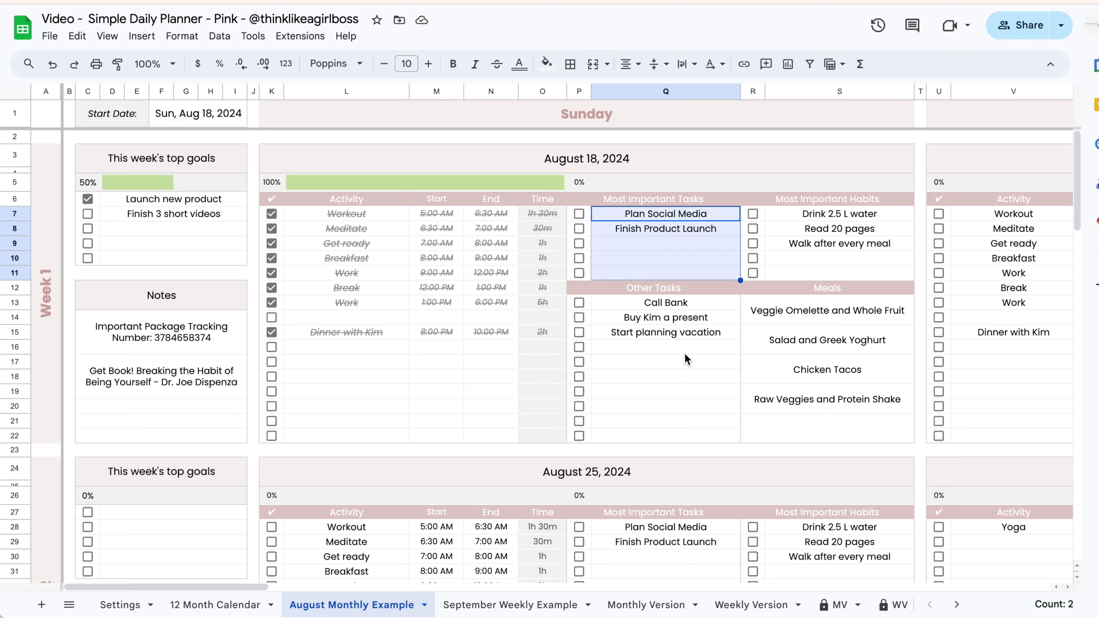
left_click(720, 259)
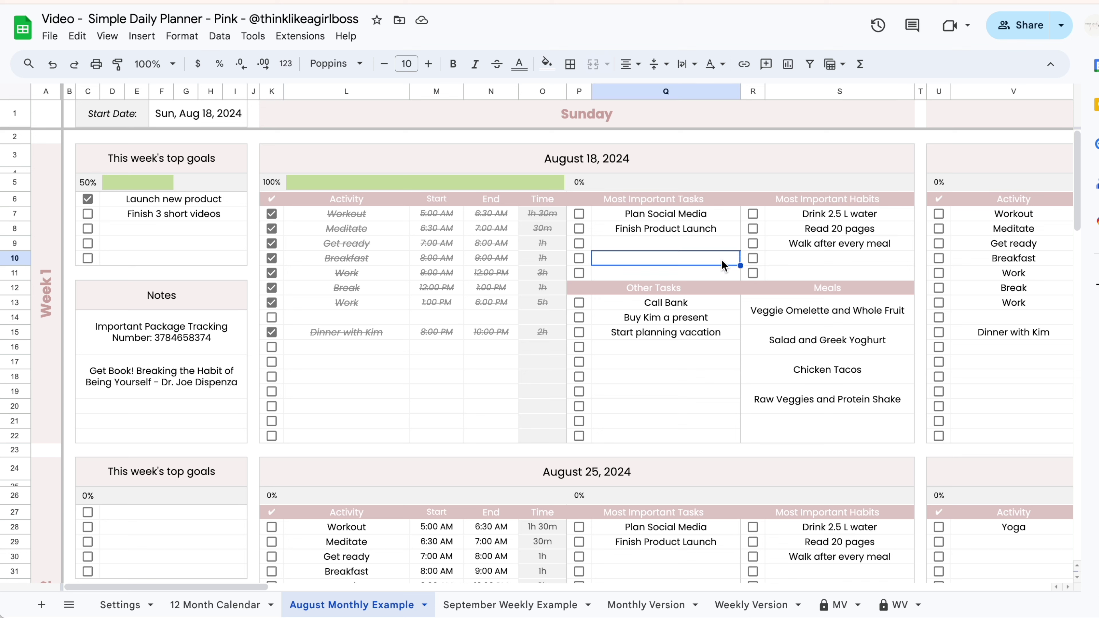
left_click(579, 213)
left_click(579, 229)
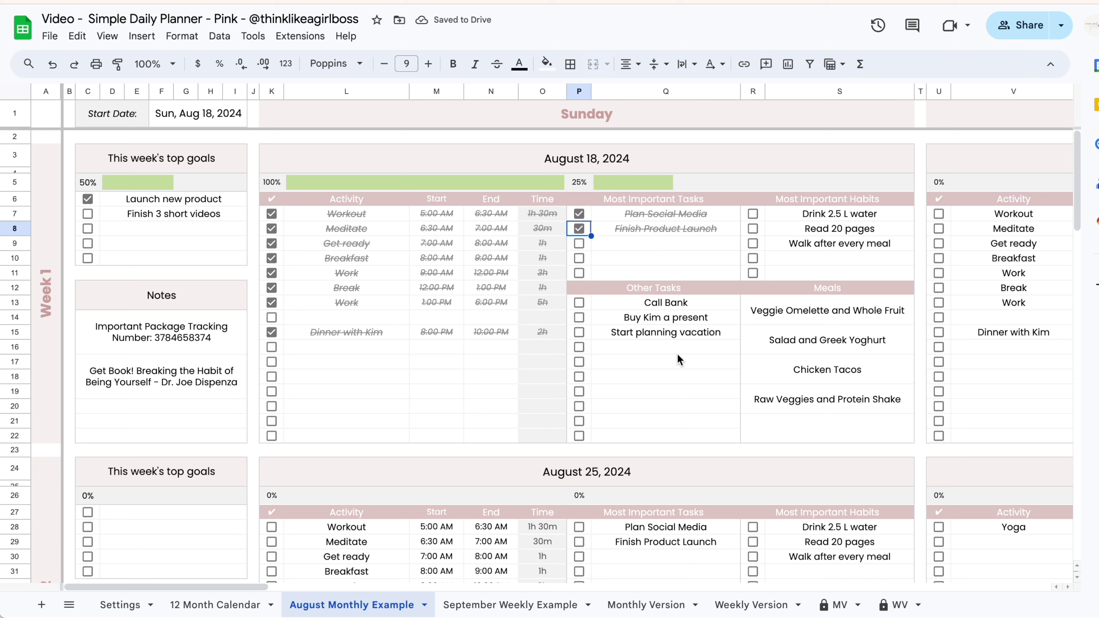
left_click(580, 303)
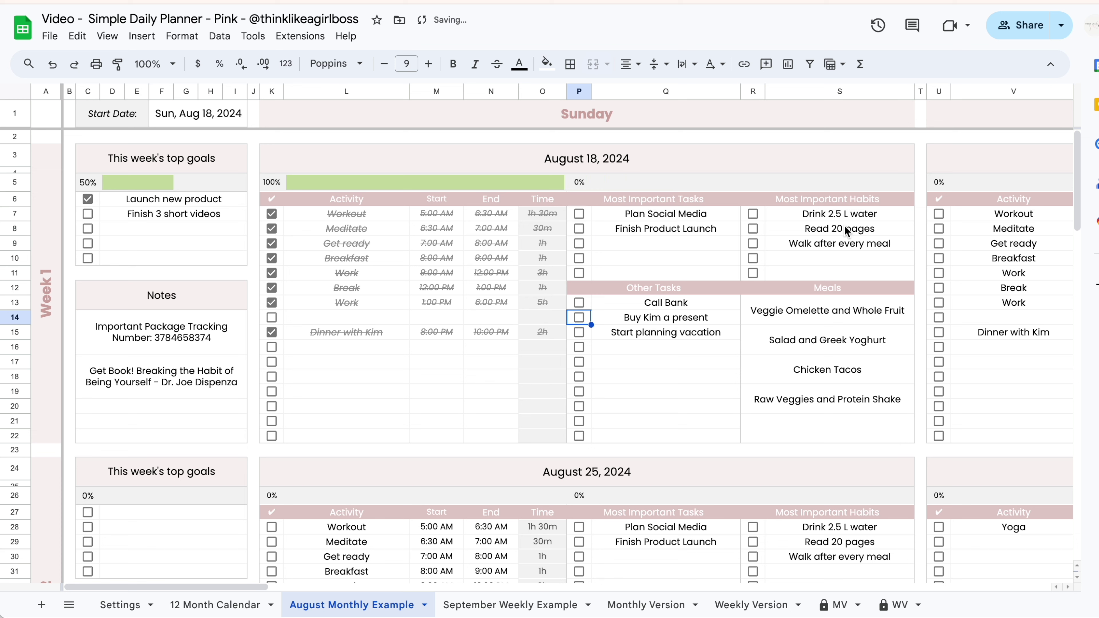
Add Salad in the empty last slot of the Meals section for Sunday, August 18
left_click(844, 226)
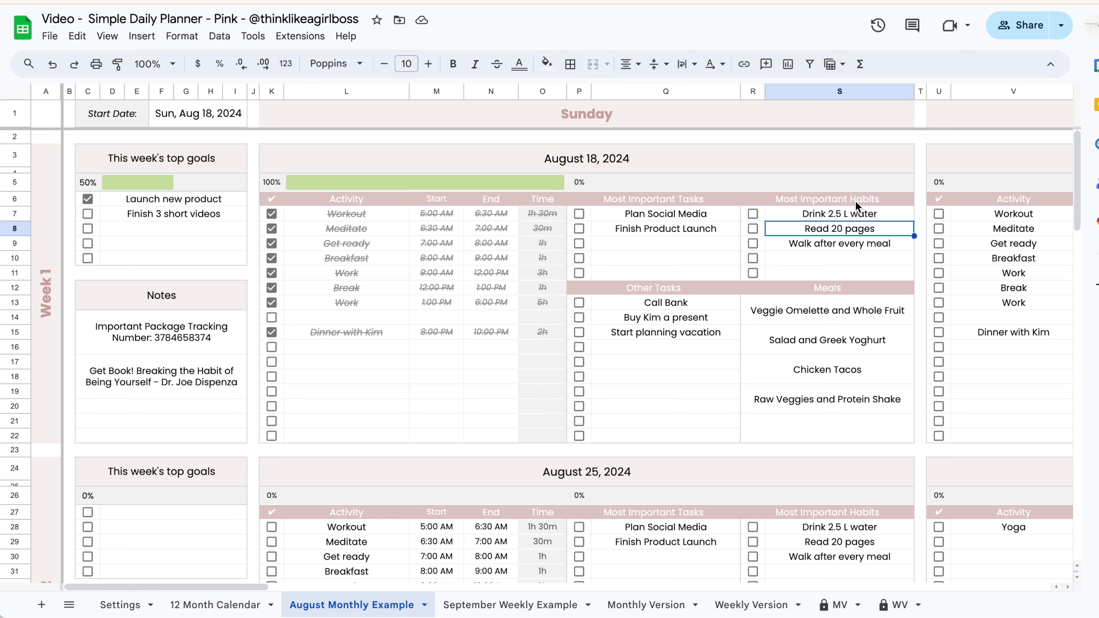
left_click(871, 215)
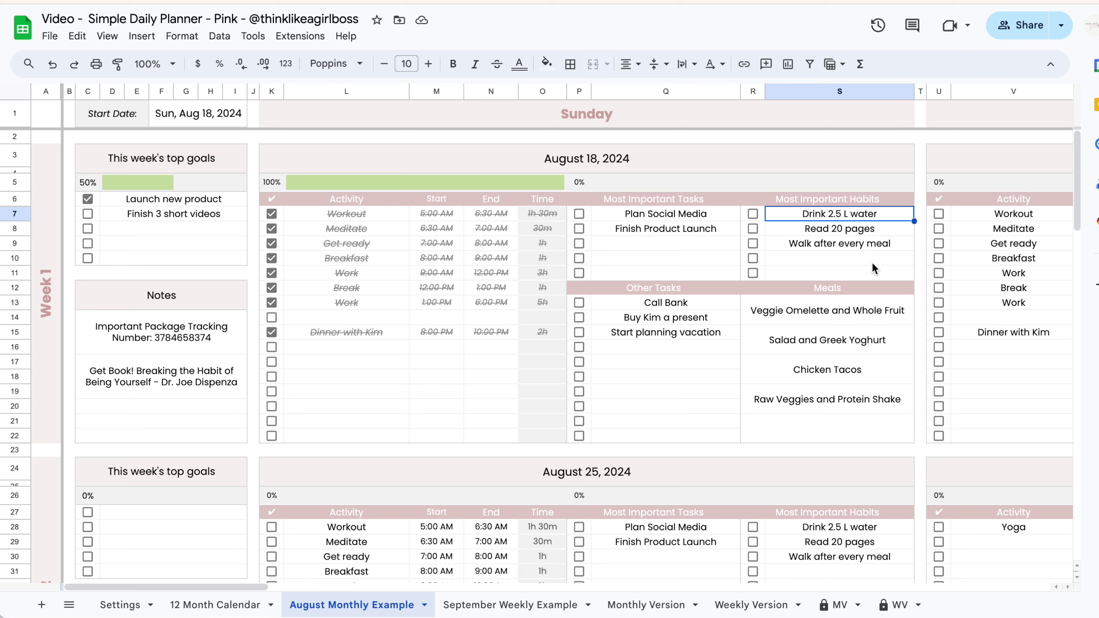
left_click(889, 259)
left_click(867, 311)
left_click(867, 350)
left_click(869, 374)
left_click(871, 396)
left_click(867, 423)
type("Salad")
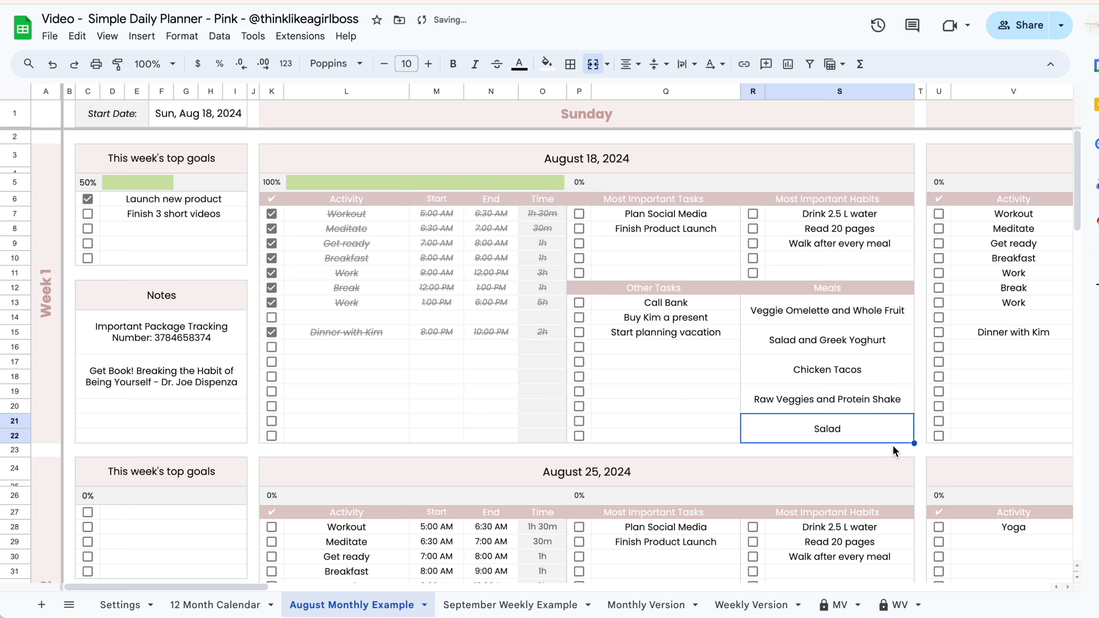
left_click(892, 446)
left_click(844, 317)
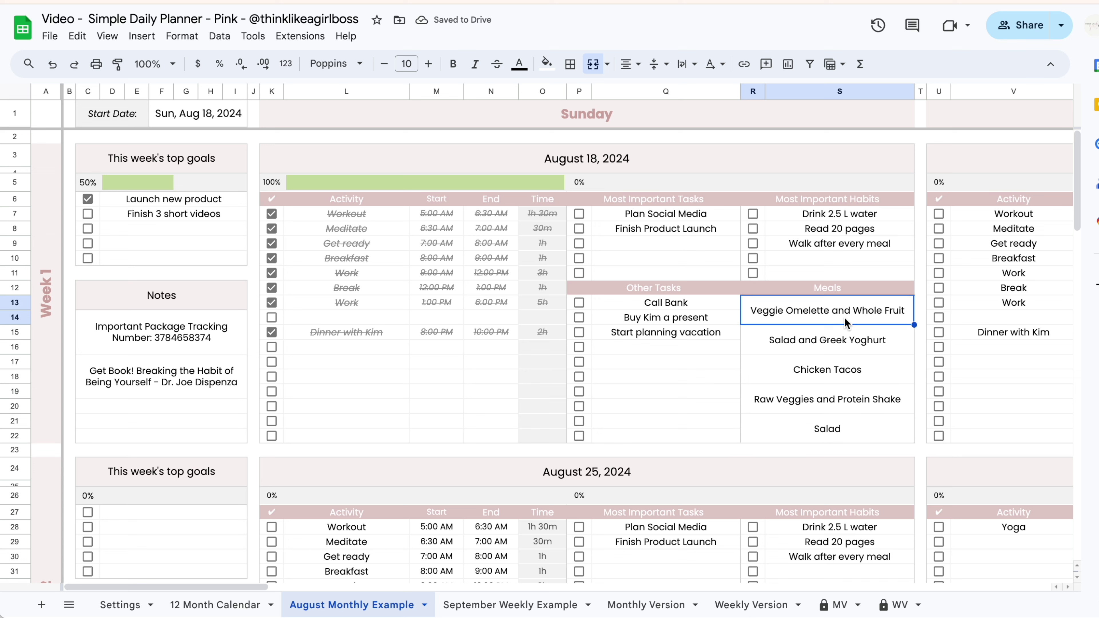
left_click(673, 246)
left_click(828, 241)
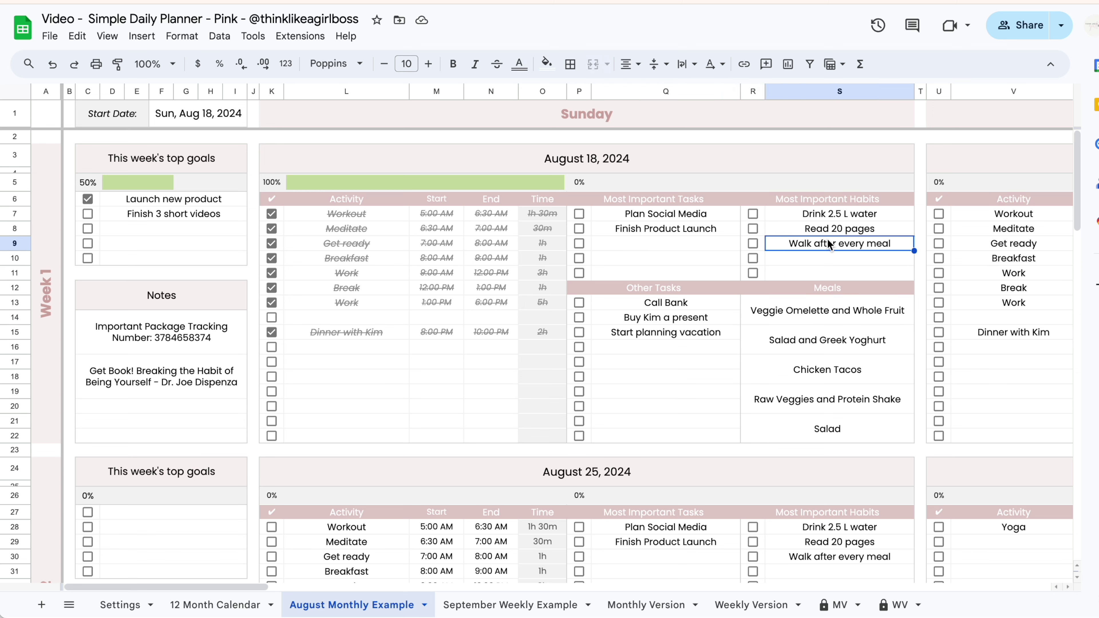
left_click(656, 361)
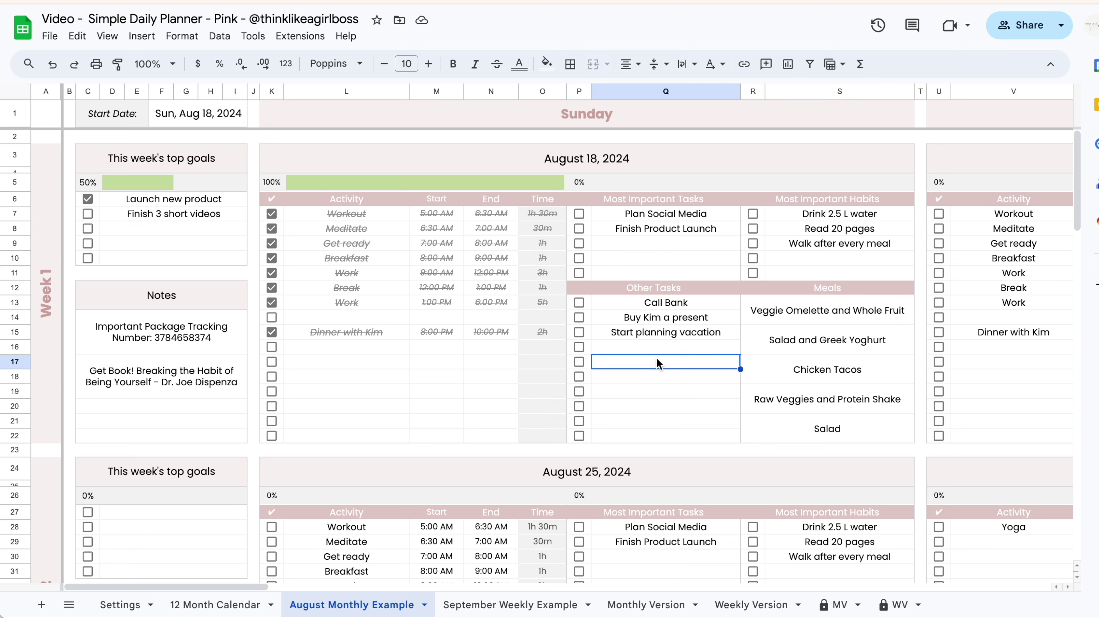
Check off both Most Important Tasks and all three Other Tasks for Sunday, August 18
left_click(579, 213)
left_click(580, 227)
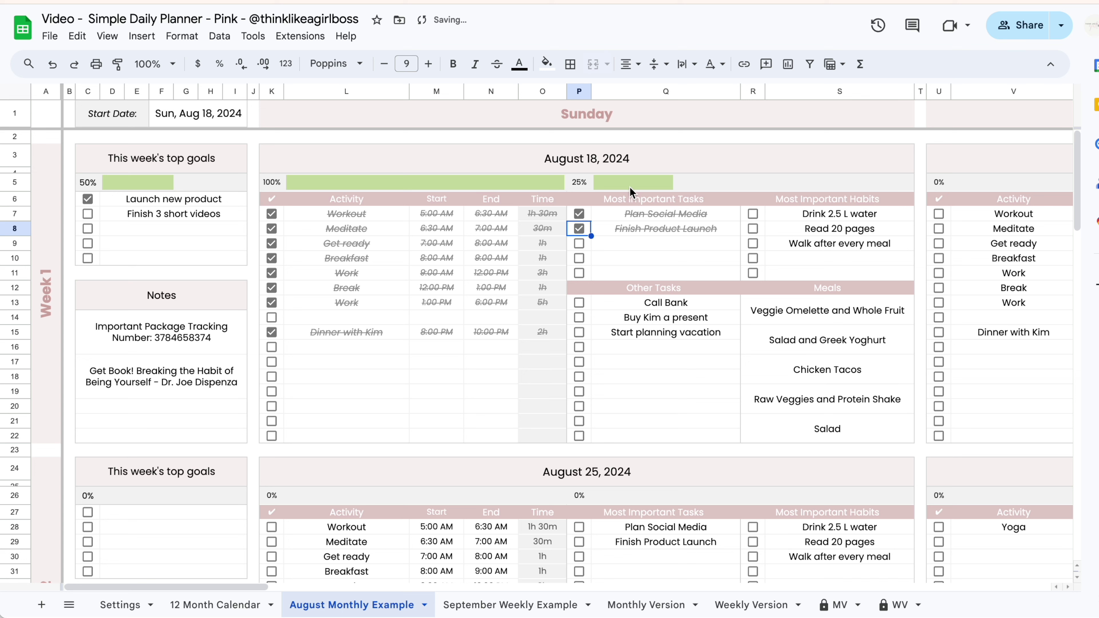
left_click(579, 302)
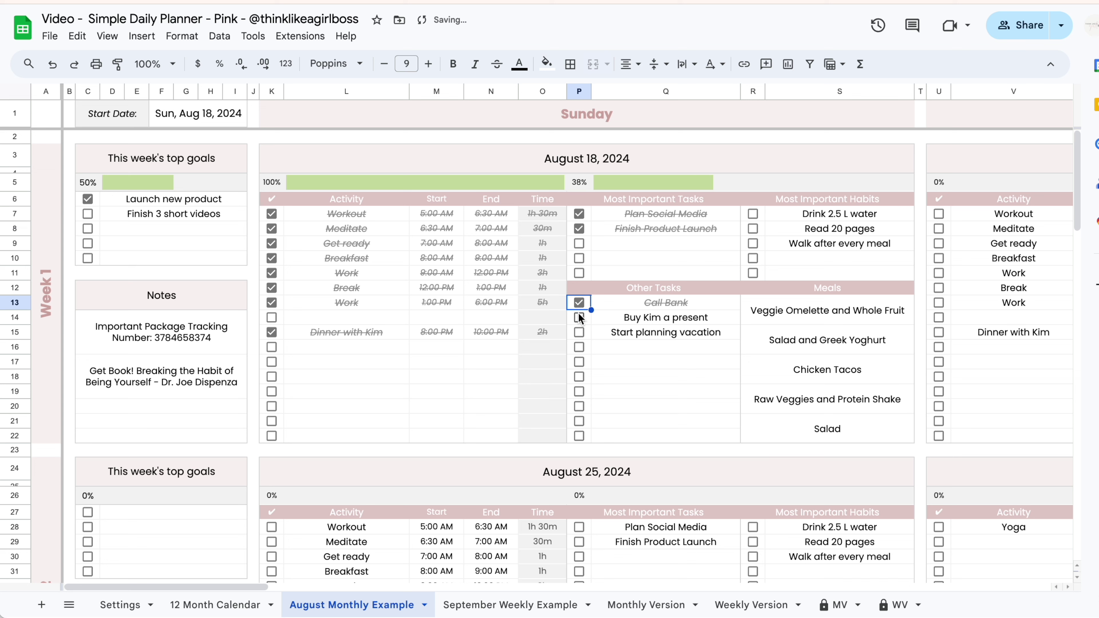
left_click(579, 317)
left_click(579, 332)
Check off the habits Drink 2.5 L water, Read 20 pages and Walk after every meal for Sunday, August 18
left_click(753, 214)
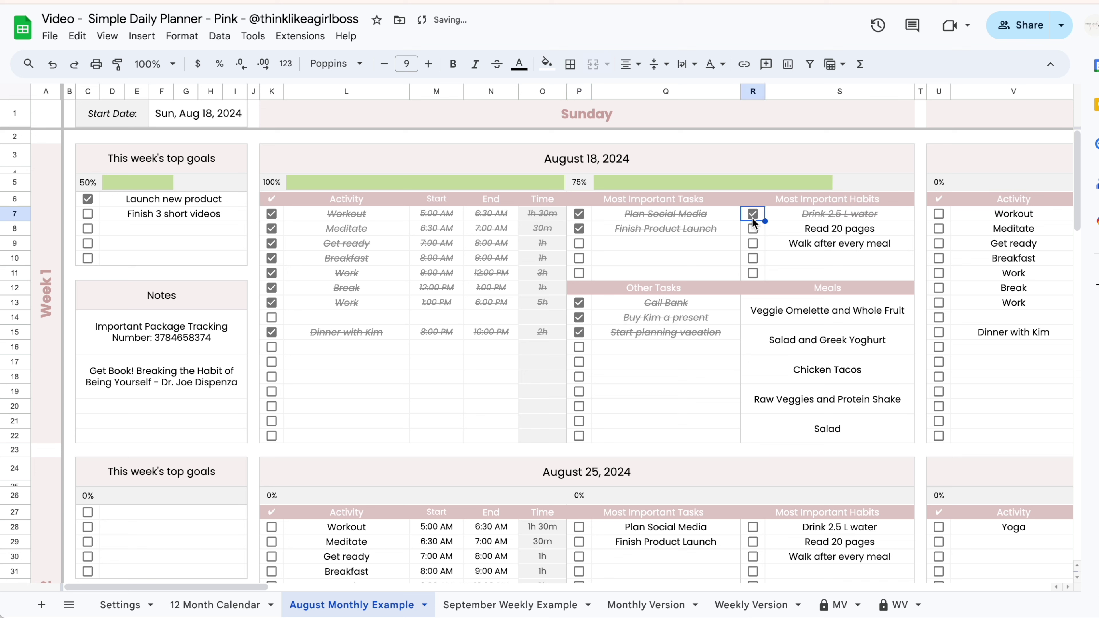
left_click(753, 229)
left_click(753, 244)
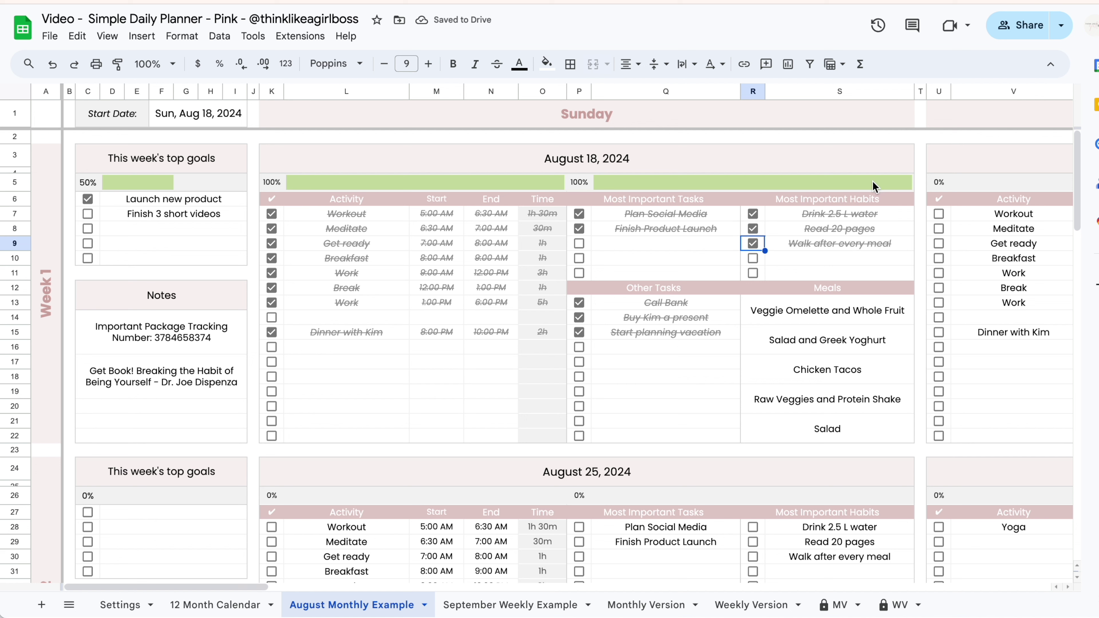
Examine Sunday's two progress bars with the schedule, tasks and habits they cover, plus each entry in the Meals section
left_click_drag(269, 179, 511, 437)
left_click_drag(579, 182, 846, 436)
left_click(709, 363)
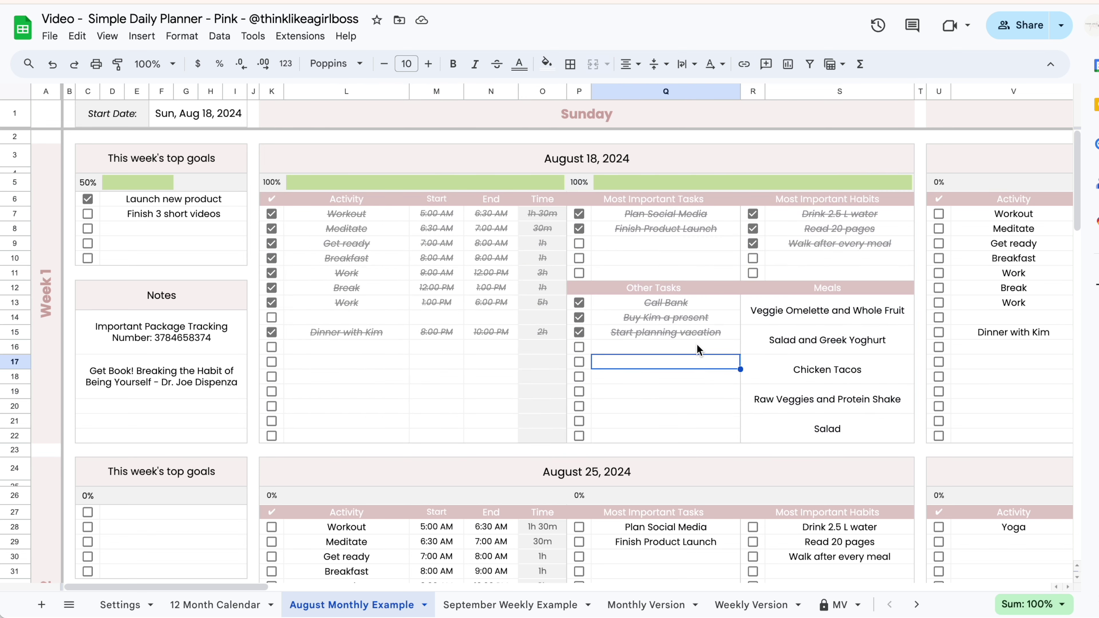
left_click(735, 258)
left_click(838, 258)
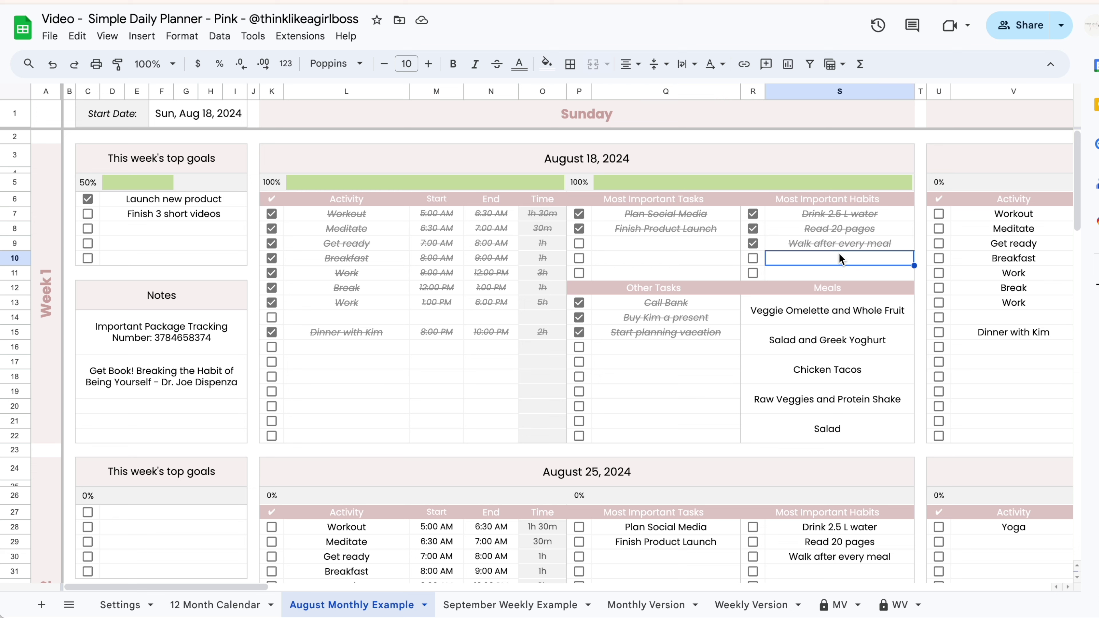
left_click(843, 315)
left_click(847, 338)
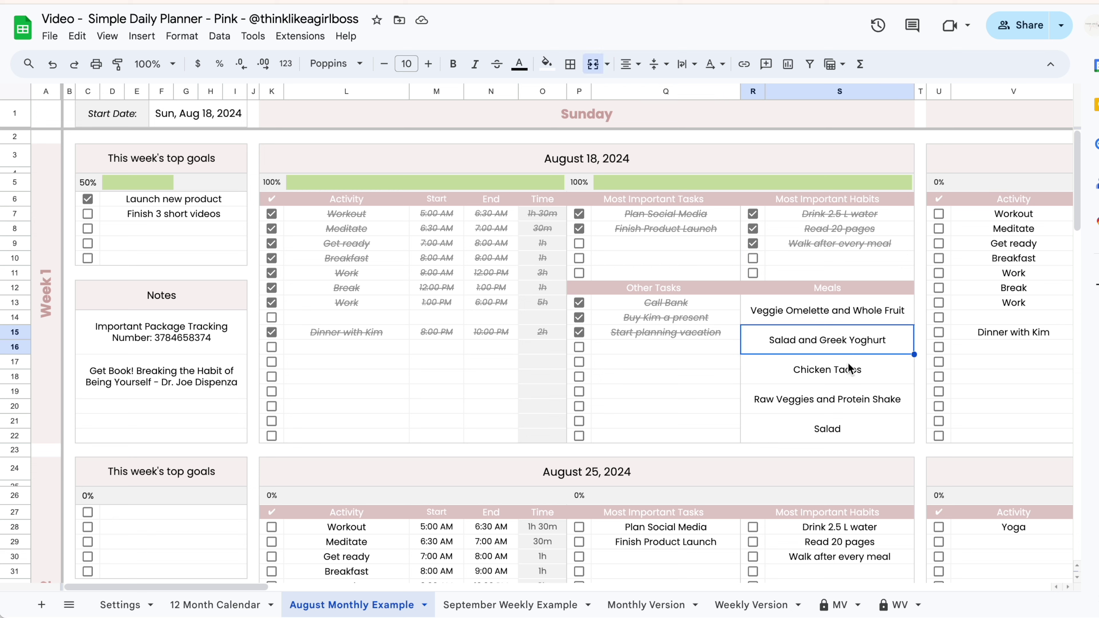
left_click(849, 365)
left_click(849, 394)
left_click(858, 419)
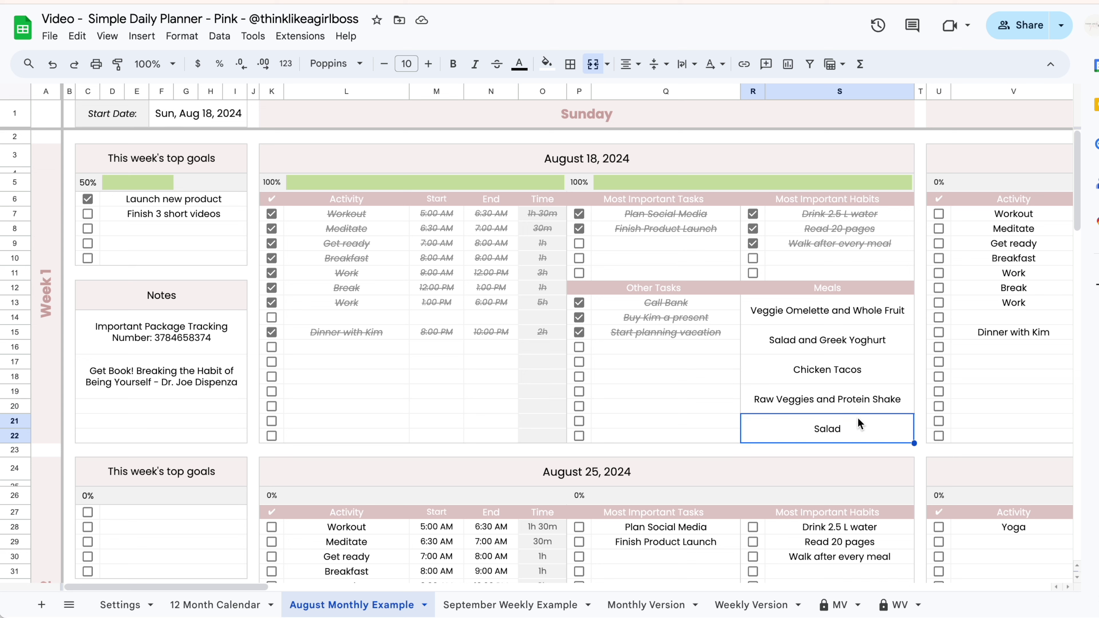
In the Settings sheet, set the translation of the Mini Monthly Planner label Meals to Fitness
left_click(857, 312)
left_click(858, 289)
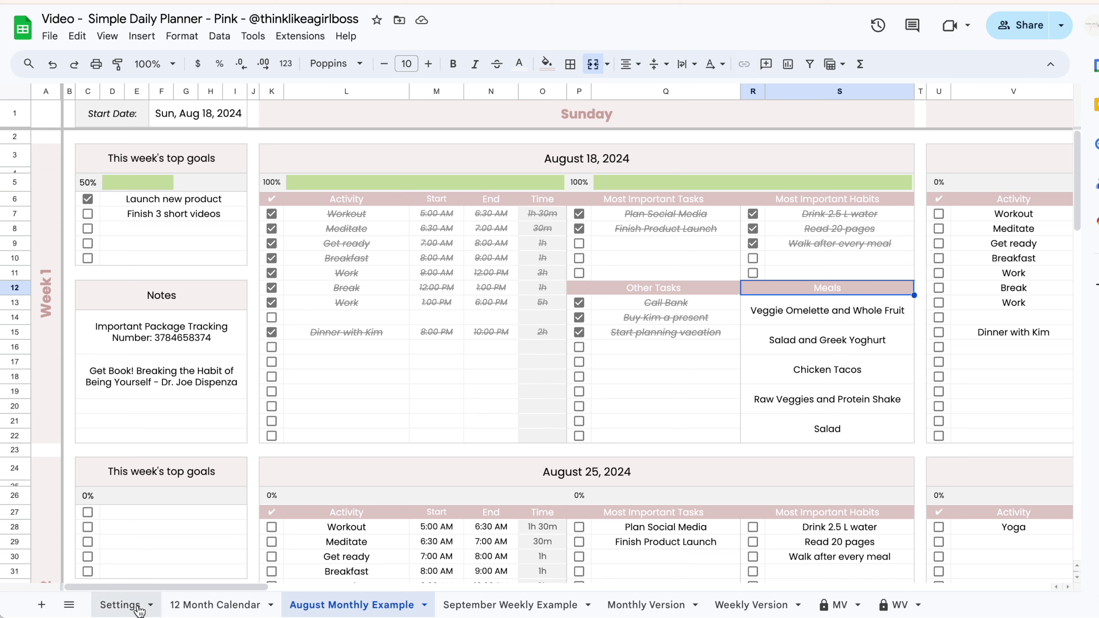
left_click(121, 605)
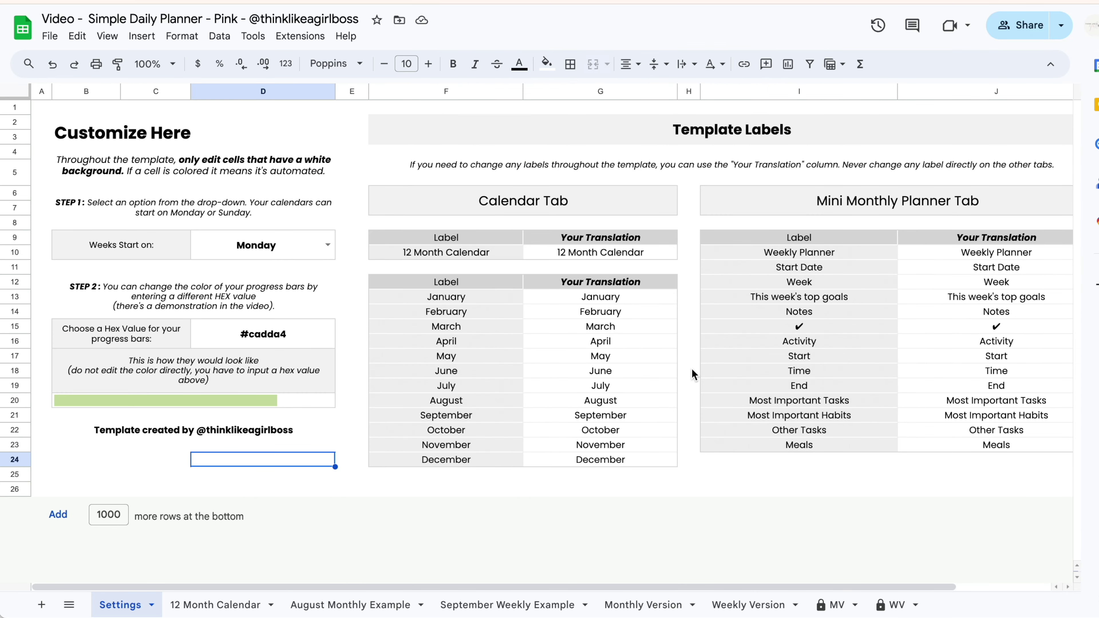
scroll(692, 373, "right", 3)
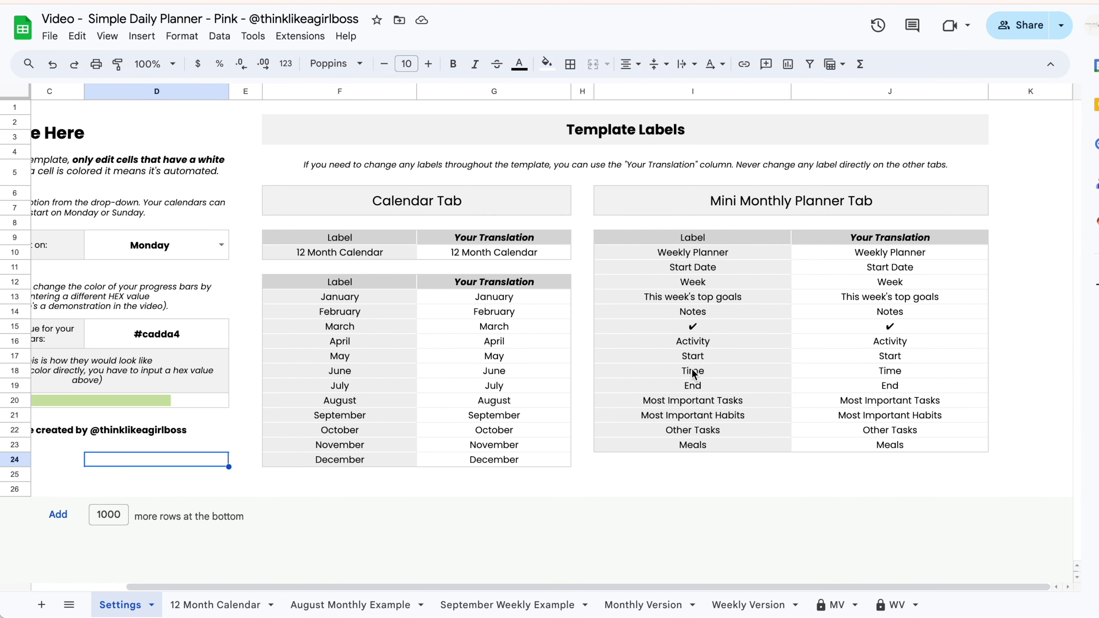
left_click(873, 445)
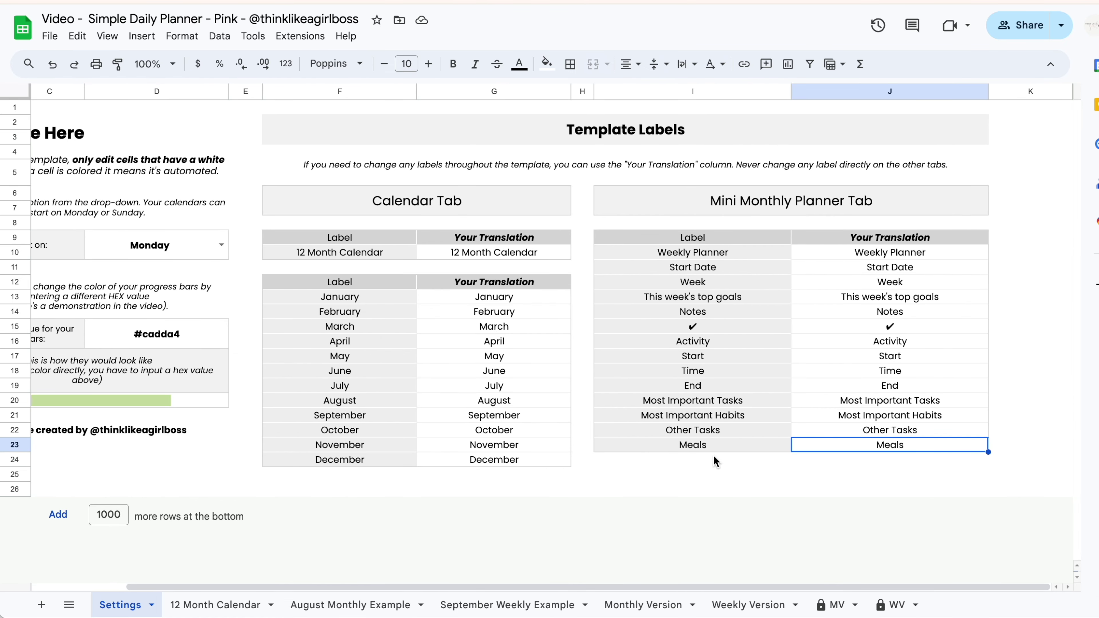
left_click(903, 302)
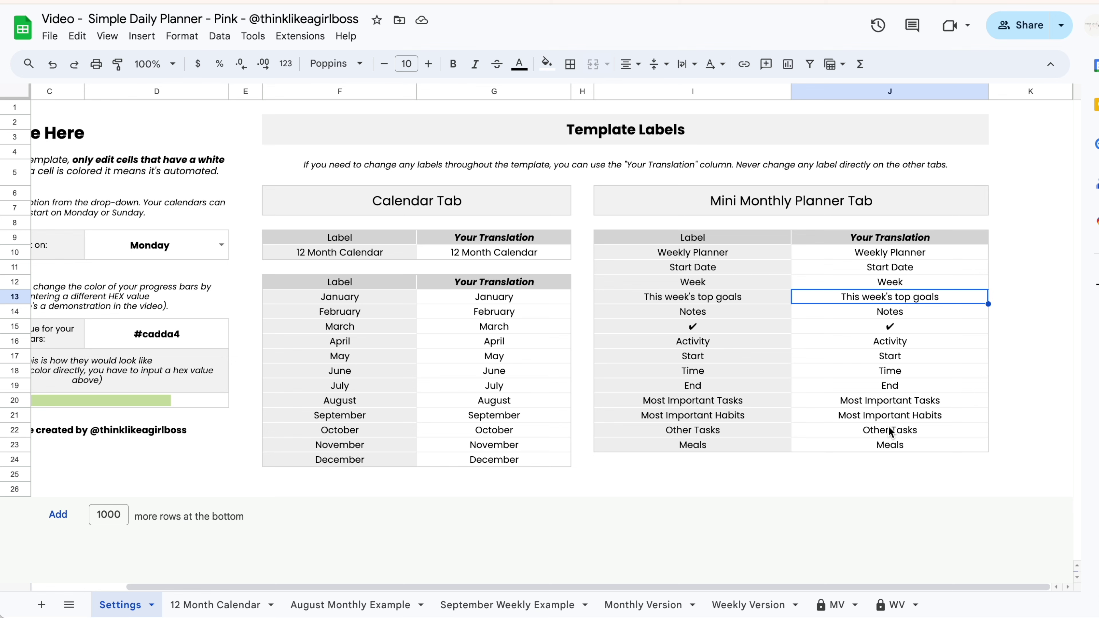
left_click(887, 444)
type("Fitness")
key("Return")
Examine the renamed Fitness heading in the Sunday through Wednesday blocks of the August Monthly Example sheet
left_click(375, 603)
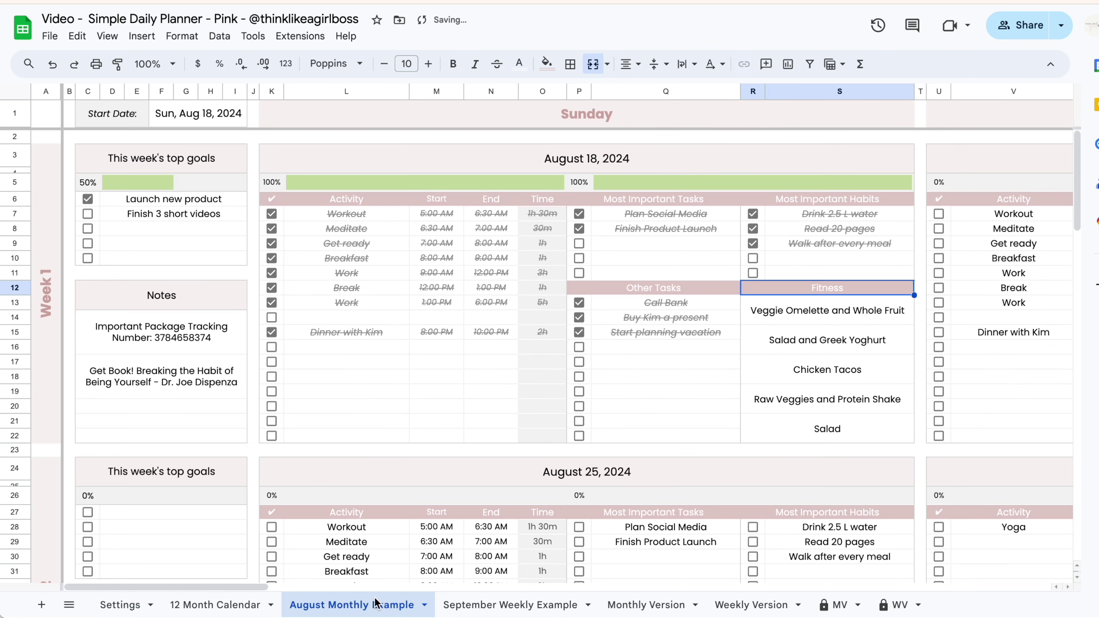
scroll(831, 285, "right", 10)
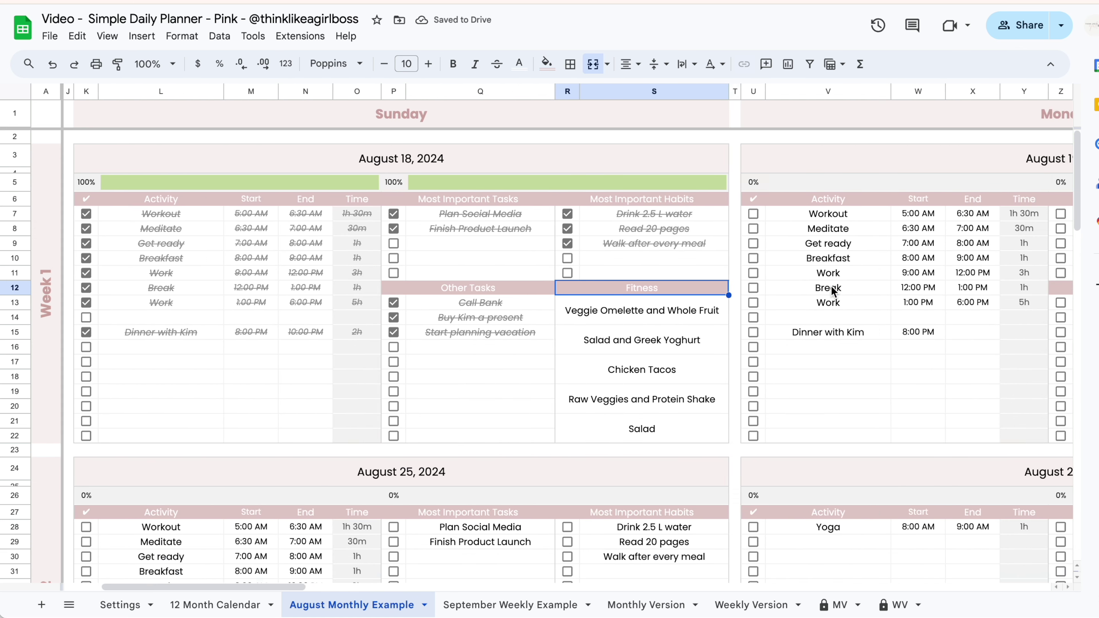
left_click(899, 290)
scroll(899, 288, "right", 10)
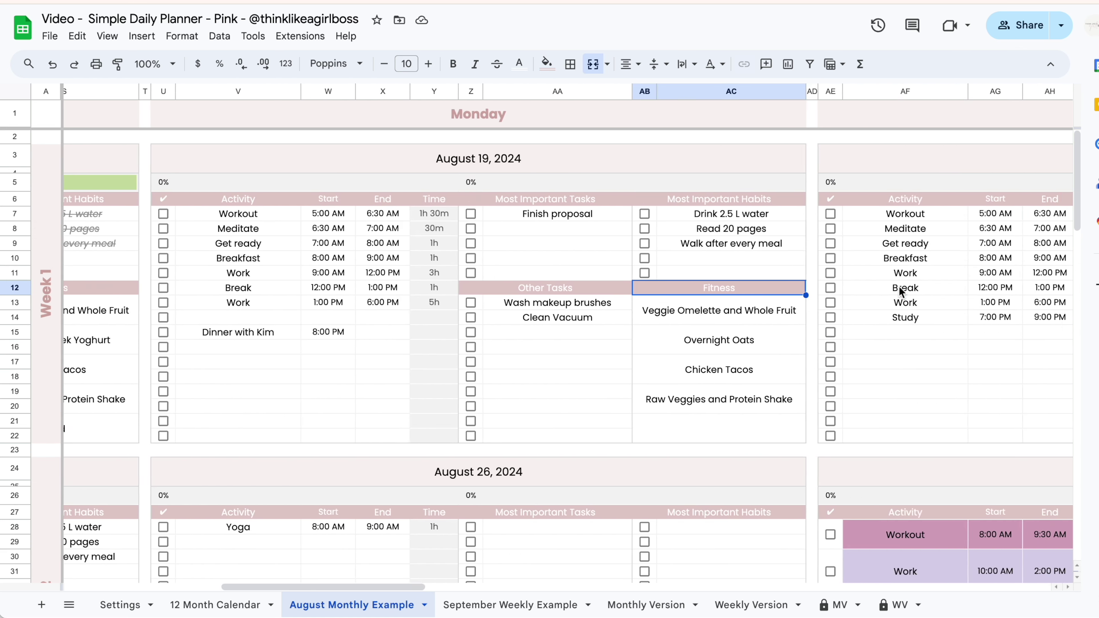
left_click(959, 288)
scroll(963, 287, "right", 10)
scroll(963, 287, "right", 5)
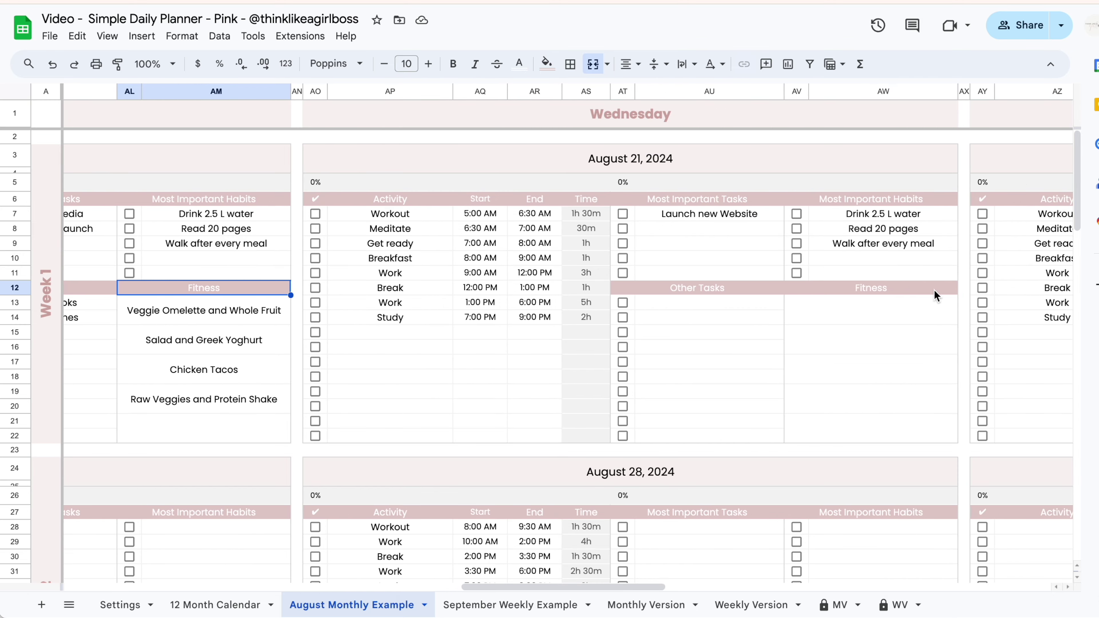
left_click(934, 289)
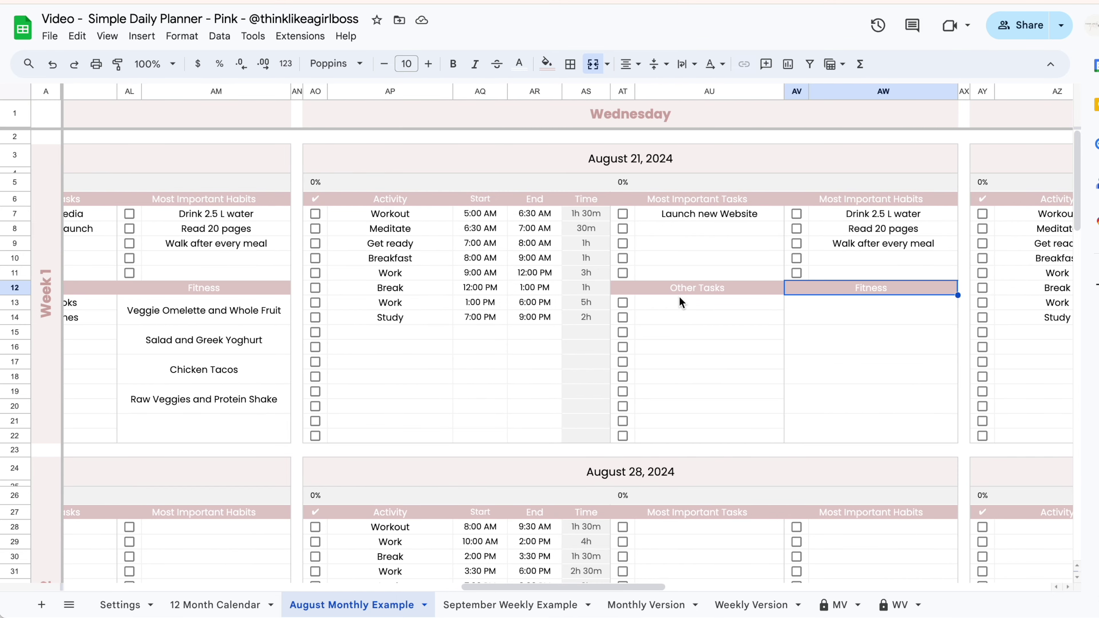
Review the full Your Translation column for the Mini Monthly Planner labels in the Settings sheet
scroll(684, 344, "left", 20)
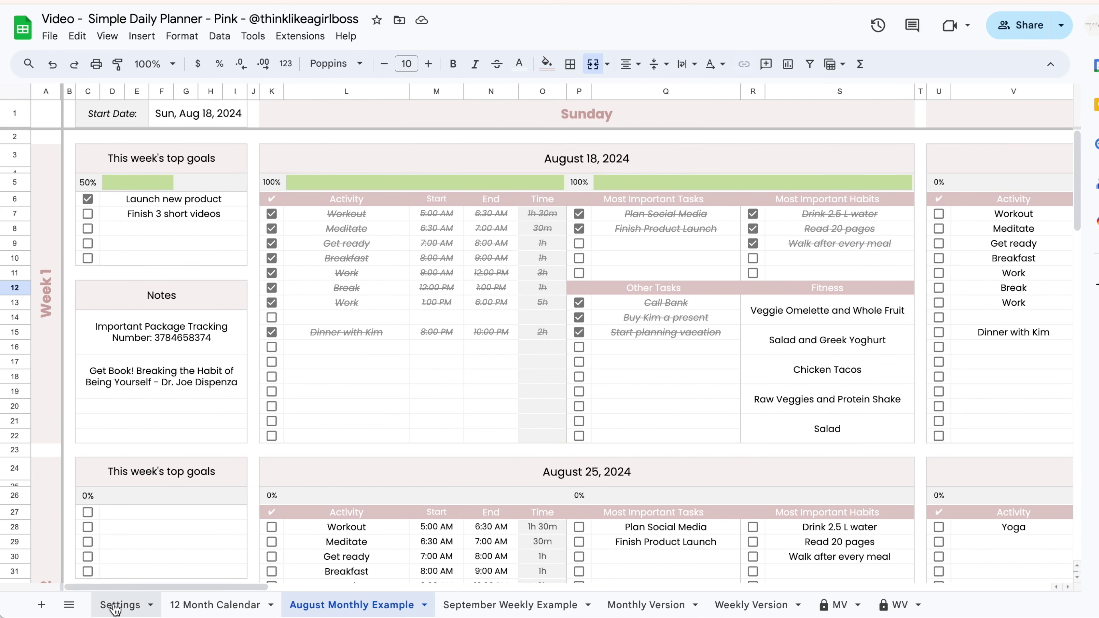
left_click(115, 606)
left_click_drag(918, 256, 913, 446)
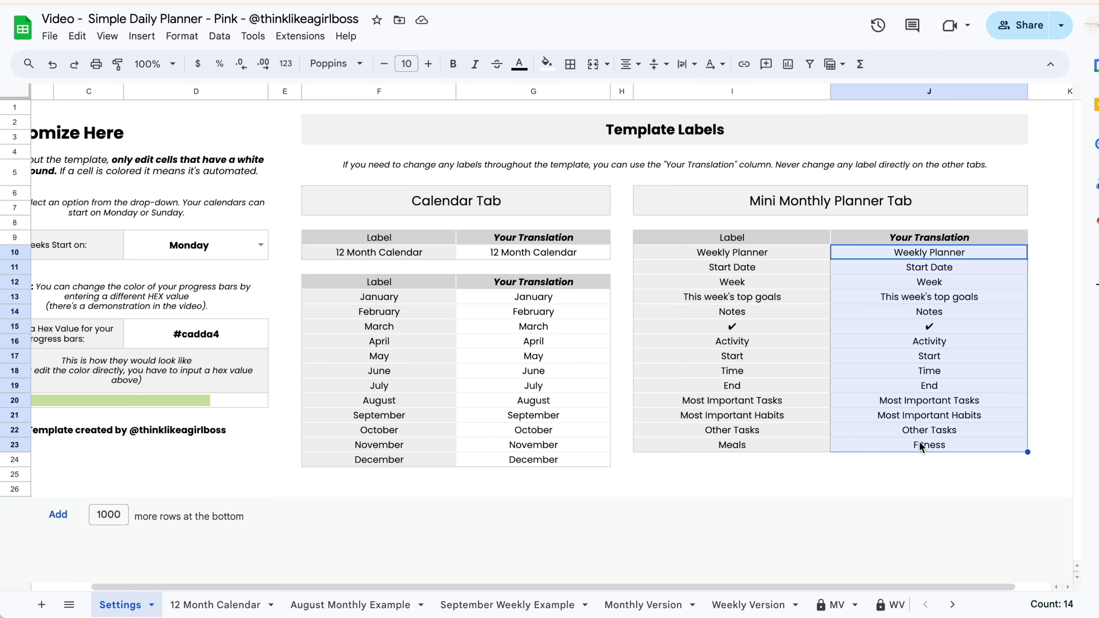
Return to the August Monthly Example sheet and check off the Week 1 goal Finish 3 short videos
left_click(337, 601)
left_click(436, 391)
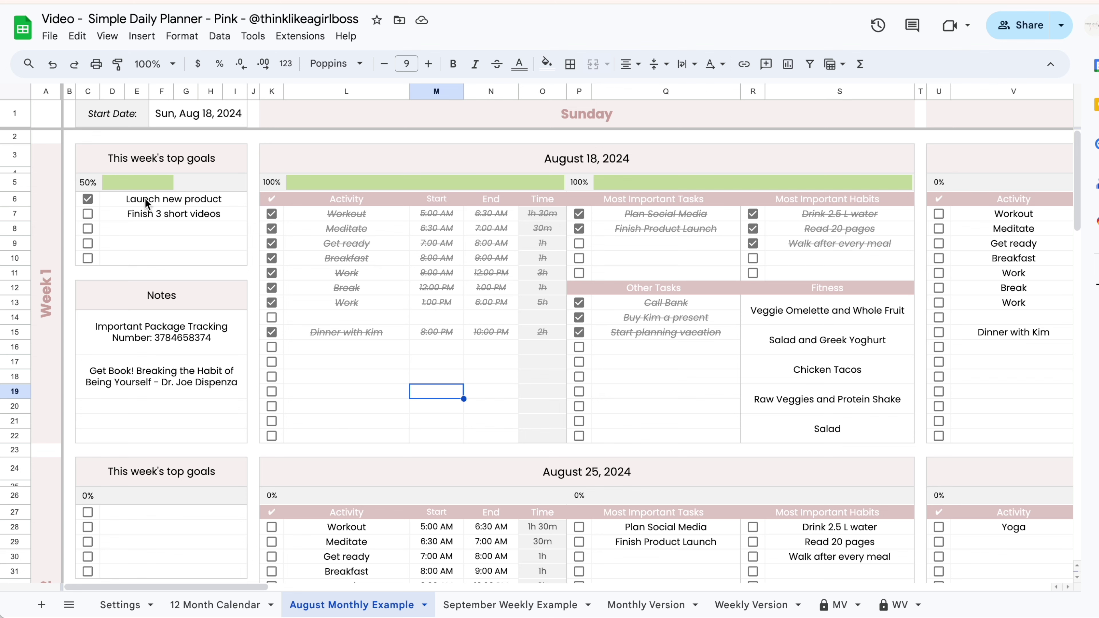
left_click(87, 214)
left_click(522, 321)
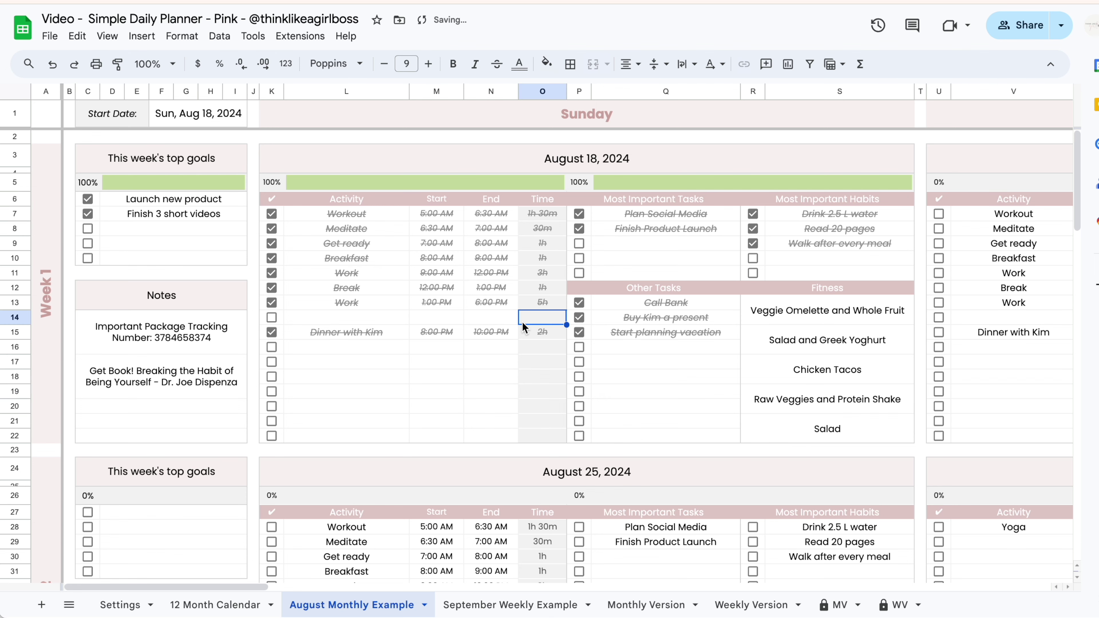
Clear the completion checkboxes of all scheduled activities in the Sunday, August 18 block
scroll(522, 321, "right", 5)
scroll(522, 321, "right", 10)
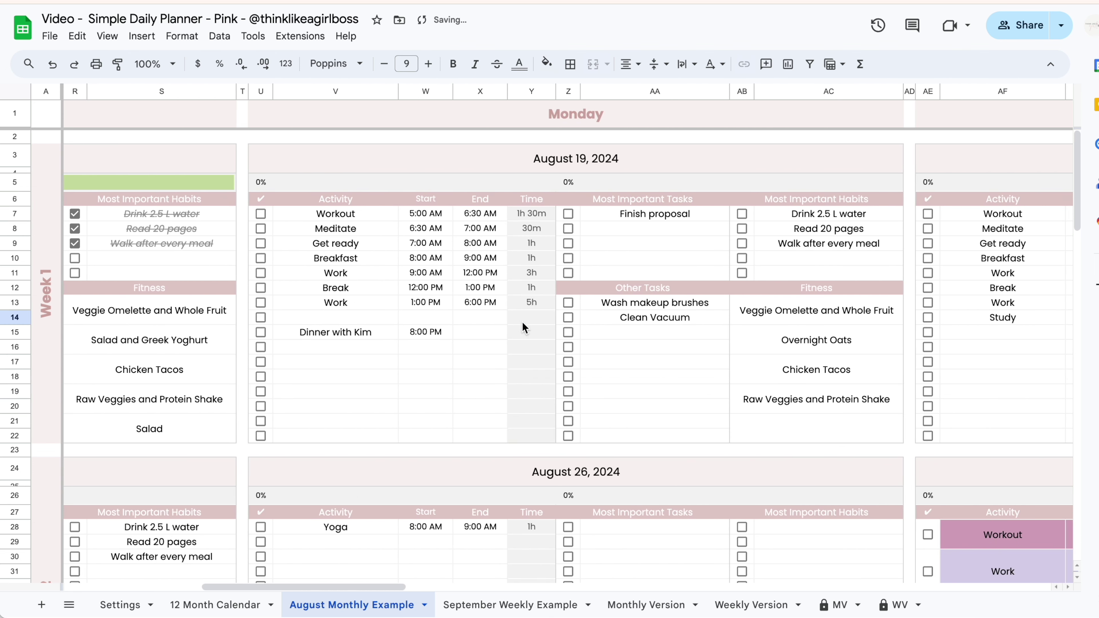
scroll(522, 322, "right", 5)
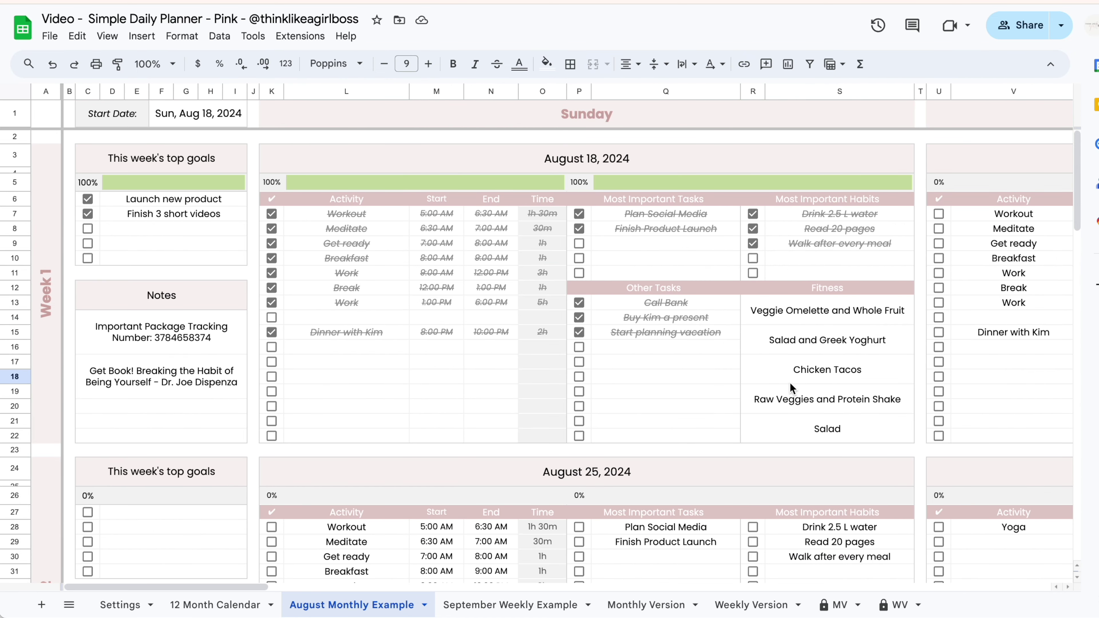
left_click(446, 377)
left_click_drag(283, 214, 272, 349)
key("space")
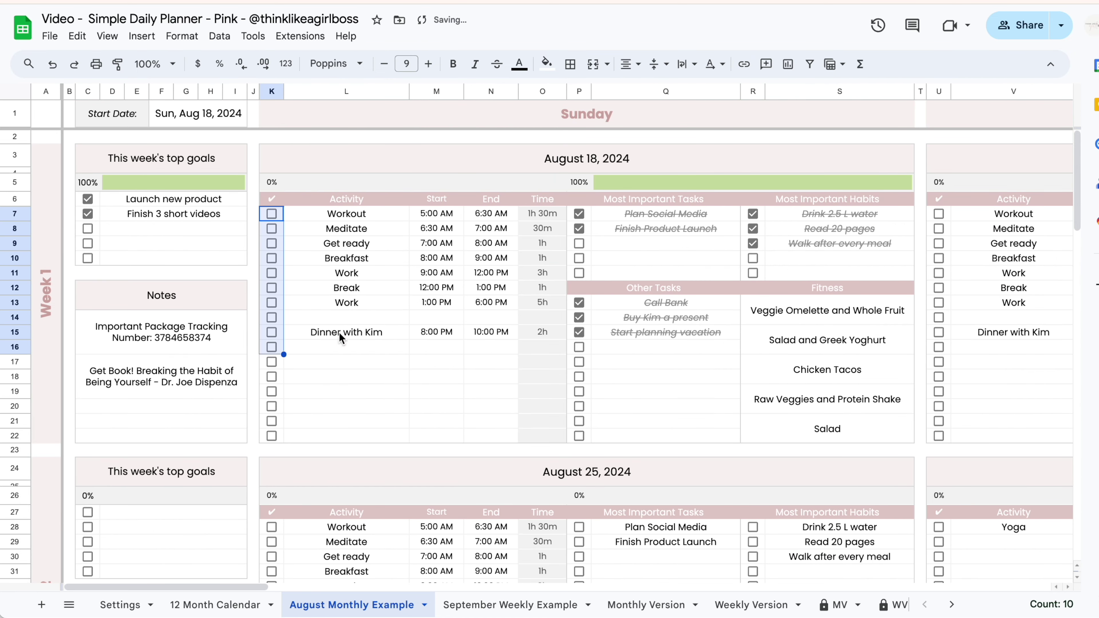
Uncheck every Most Important Task, Most Important Habit and Other Task in the August 18 block
left_click(579, 214)
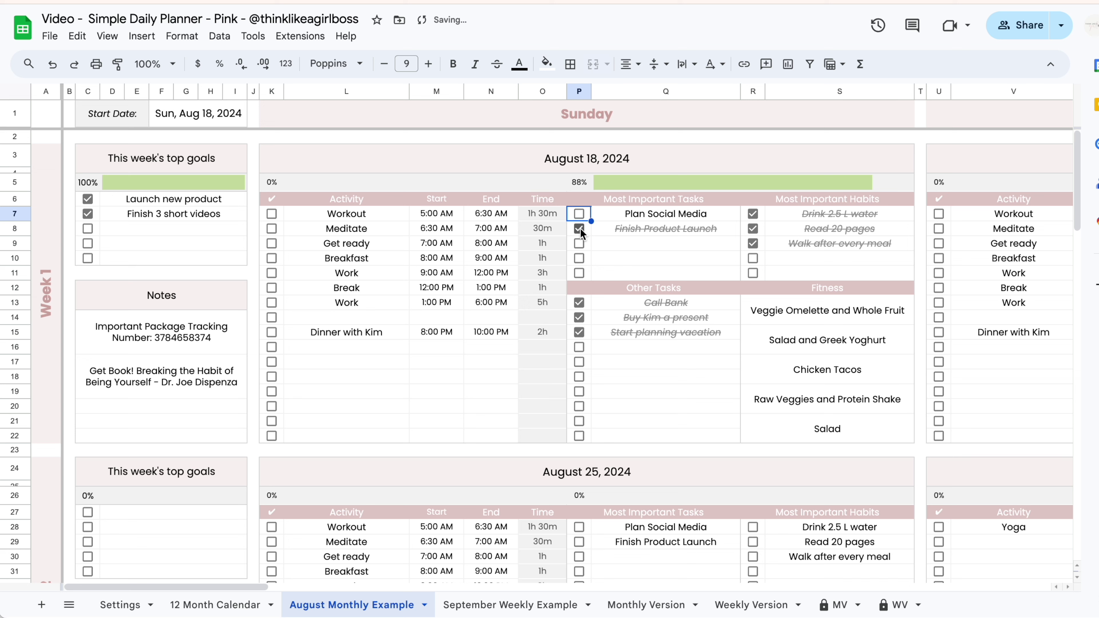
left_click(580, 228)
left_click(753, 214)
left_click(753, 229)
left_click(753, 243)
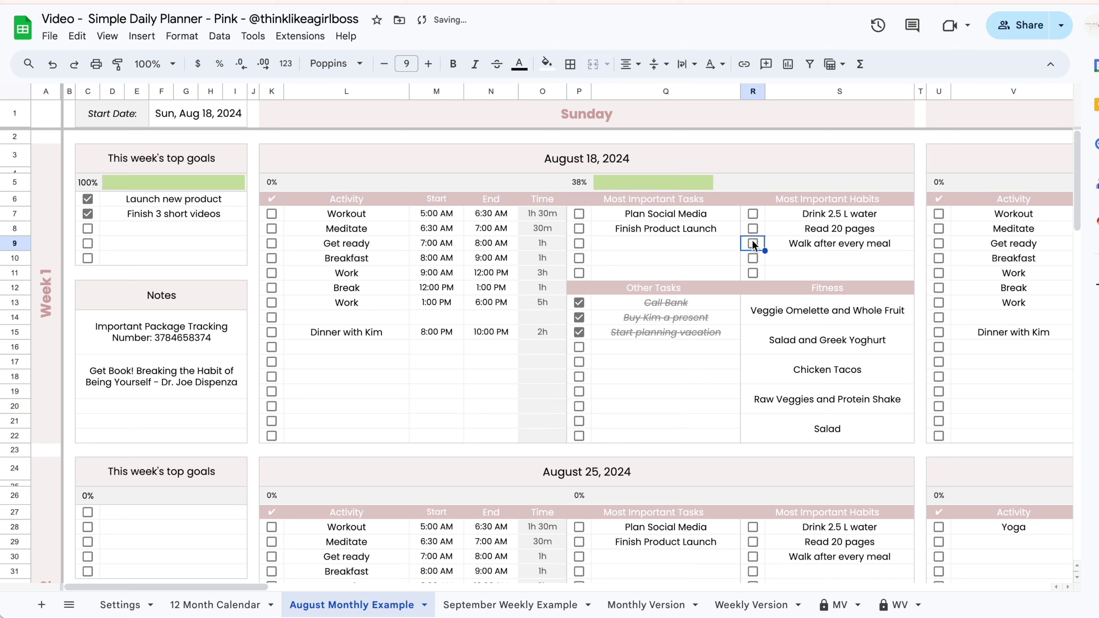
left_click(579, 303)
left_click(579, 317)
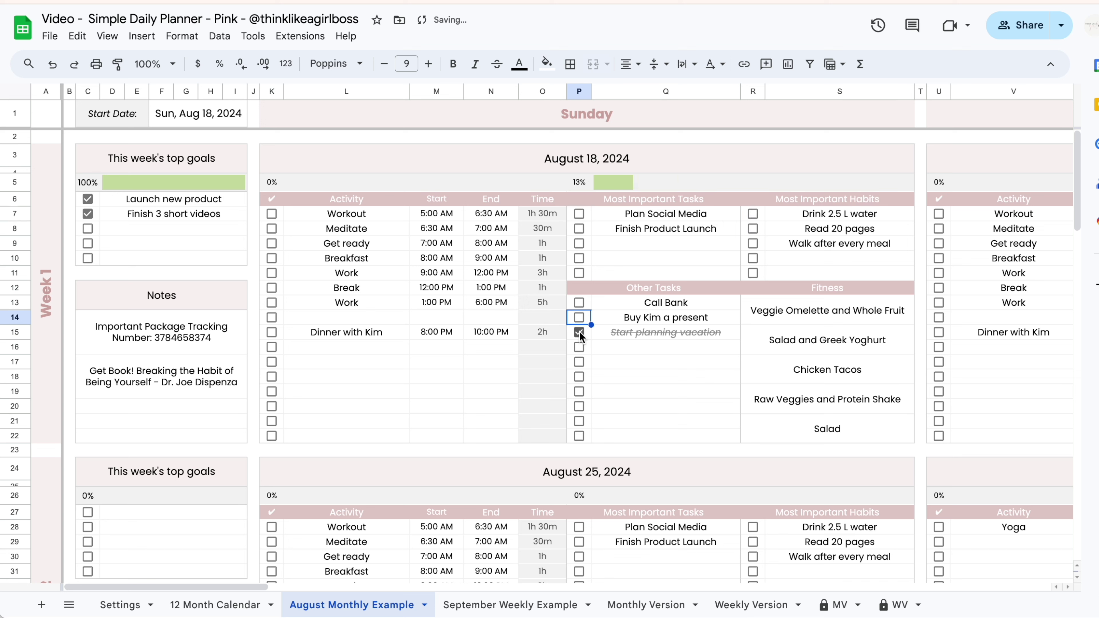
left_click(579, 331)
left_click(688, 379)
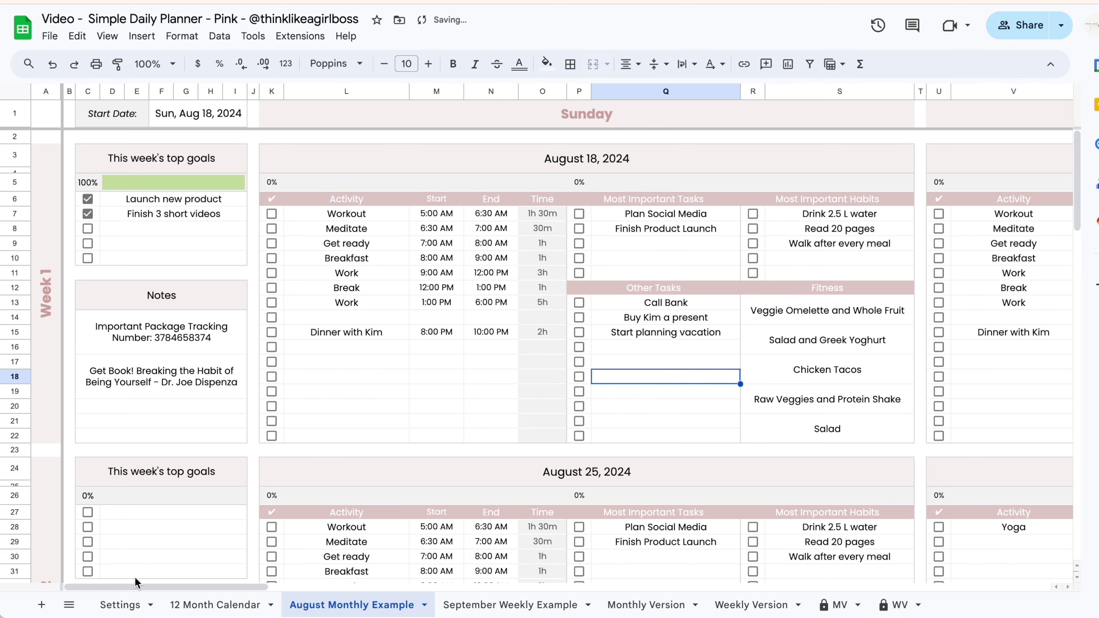
Look over the custom label translations in the Settings sheet and return to the August Monthly Example sheet
left_click(122, 605)
left_click(906, 326)
left_click_drag(916, 256, 930, 445)
left_click(336, 605)
left_click(438, 348)
key("Tab")
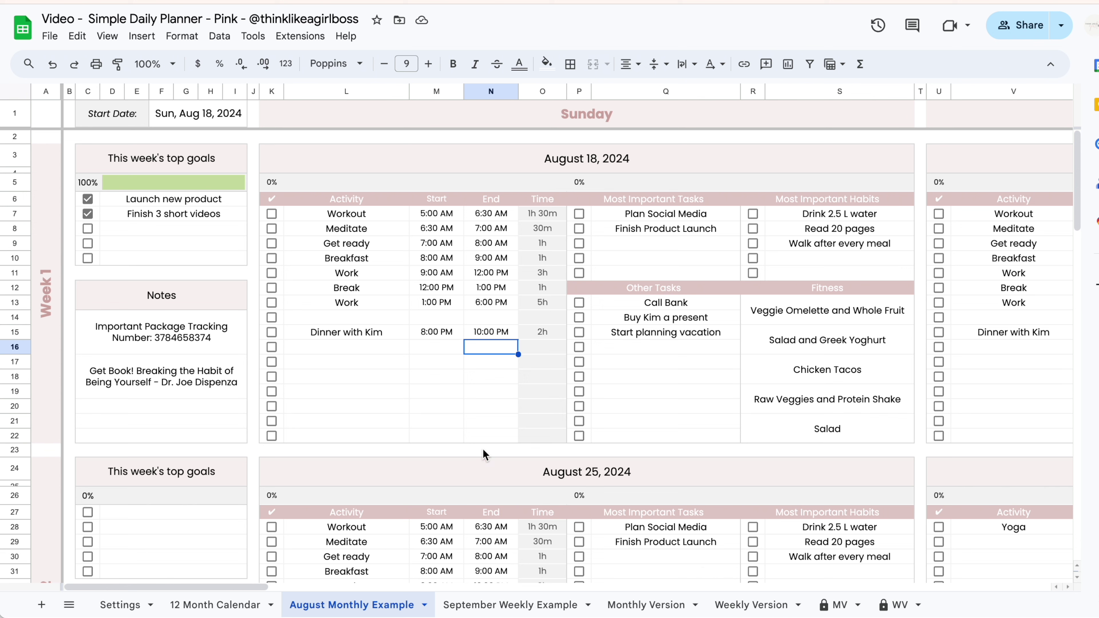
Pick August 18, 2024 as the start date of the August Monthly Example sheet
left_click(232, 115)
double_click(233, 114)
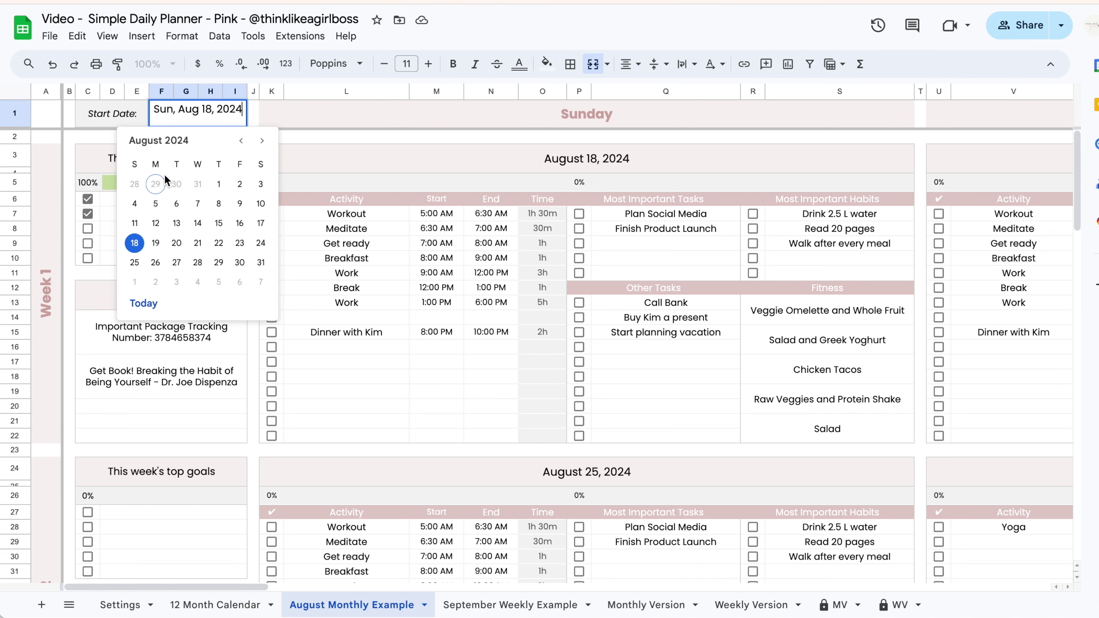
left_click(138, 246)
Review the scheduled activities, important tasks and habits in the Sunday, August 18 block
left_click(300, 216)
left_click_drag(301, 216, 495, 335)
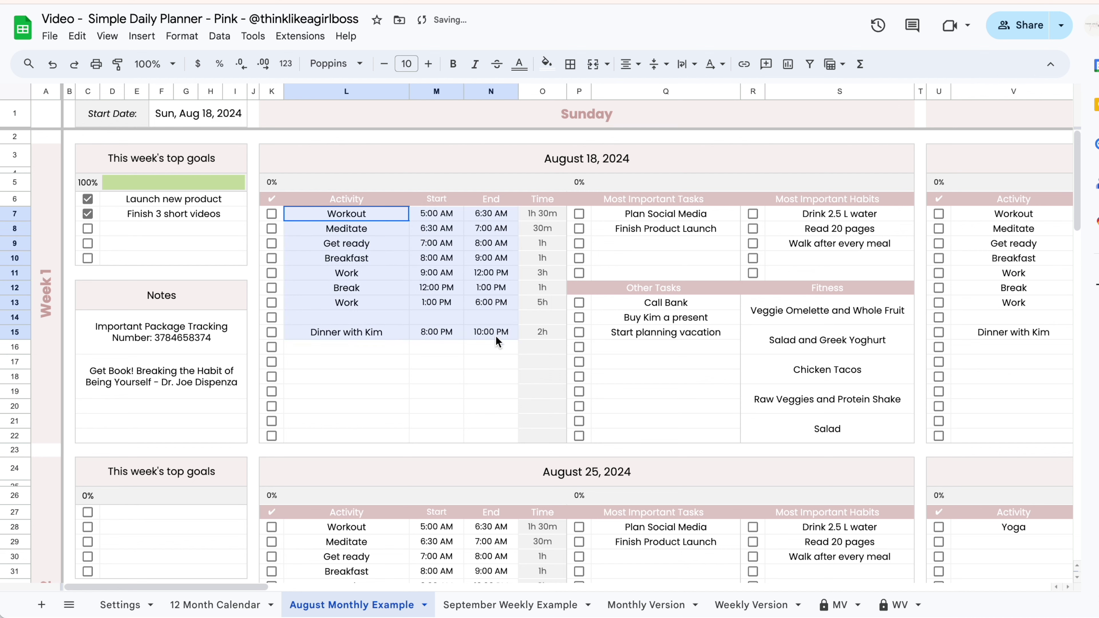
left_click(703, 216)
scroll(740, 225, "right", 3)
left_click(741, 225)
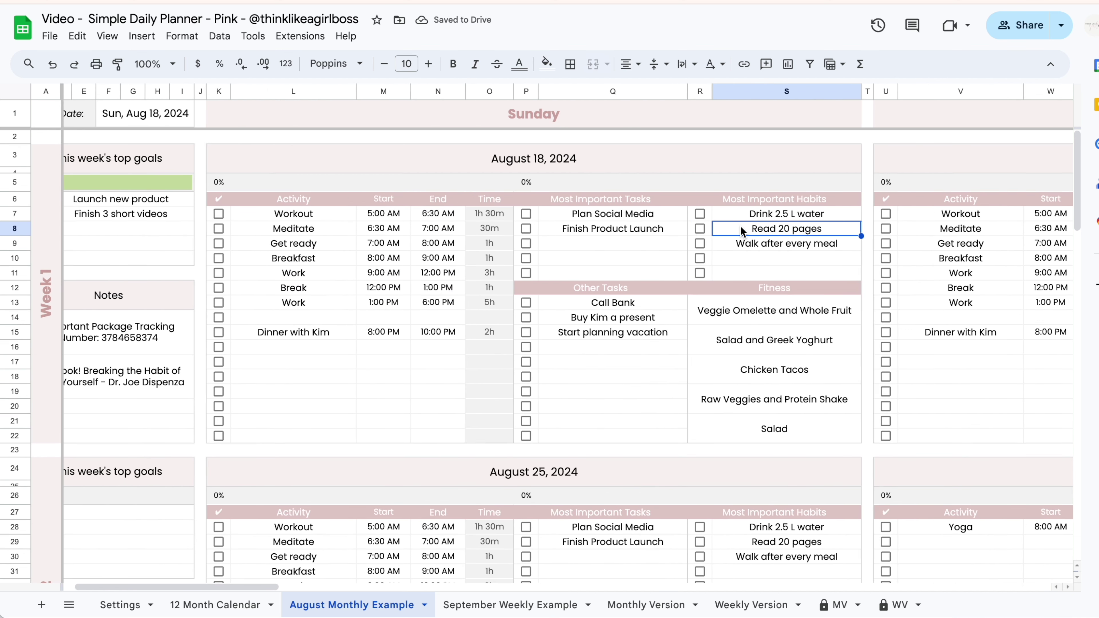
Check off Workout, Meditate and Get ready in the August 18 schedule
scroll(740, 226, "left", 3)
left_click(272, 213)
left_click(273, 230)
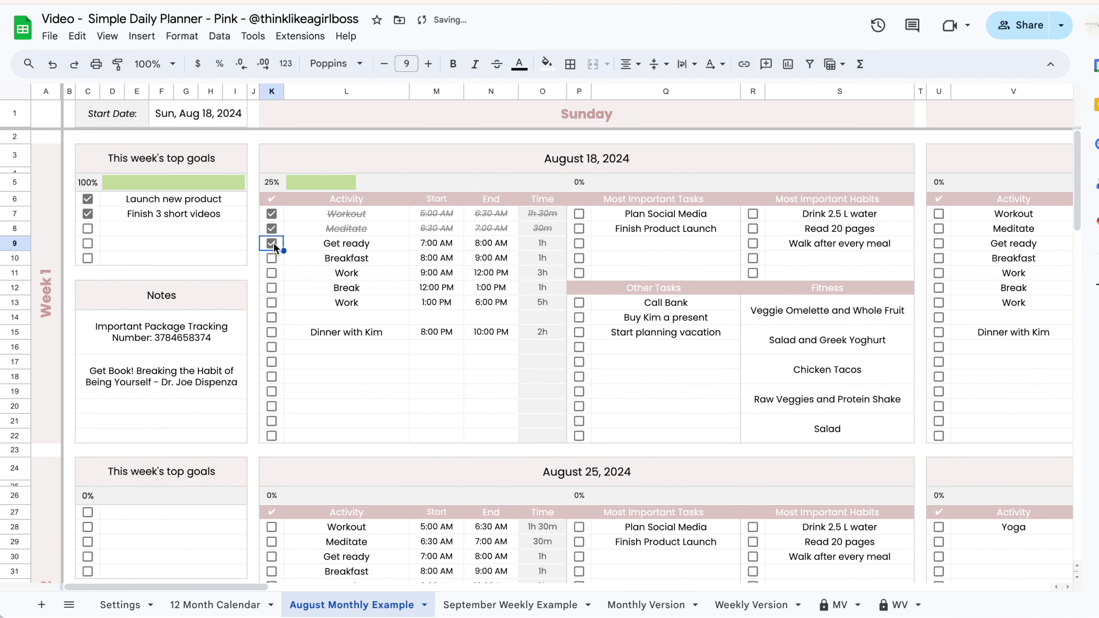
left_click(273, 243)
Examine the start date, activity schedule, both task lists and Fitness entries of the August 18 block
left_click(230, 116)
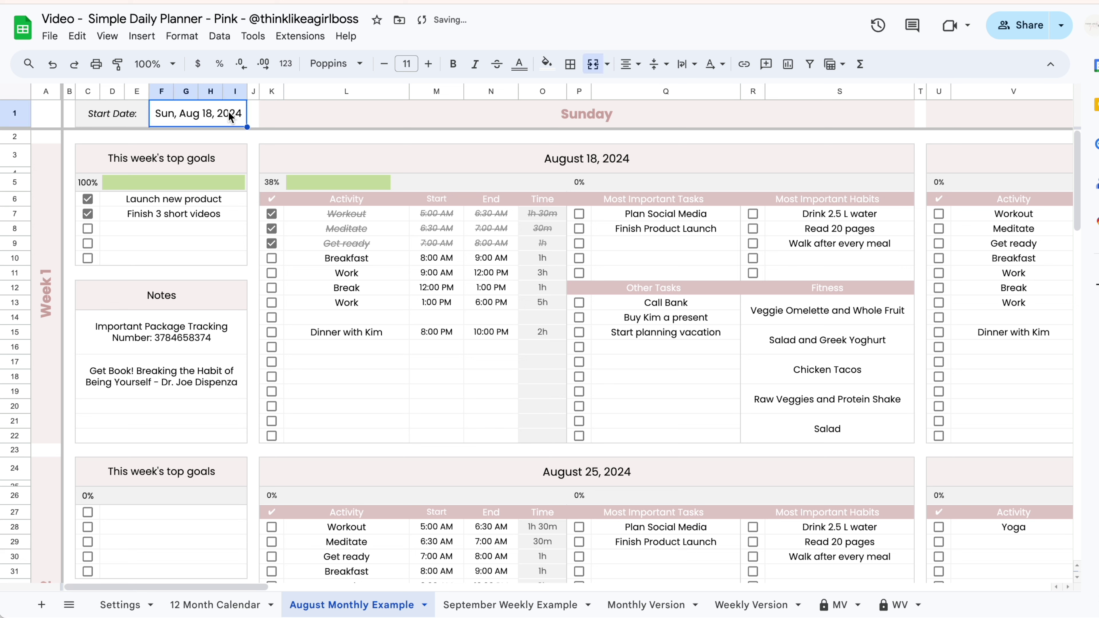
left_click(449, 373)
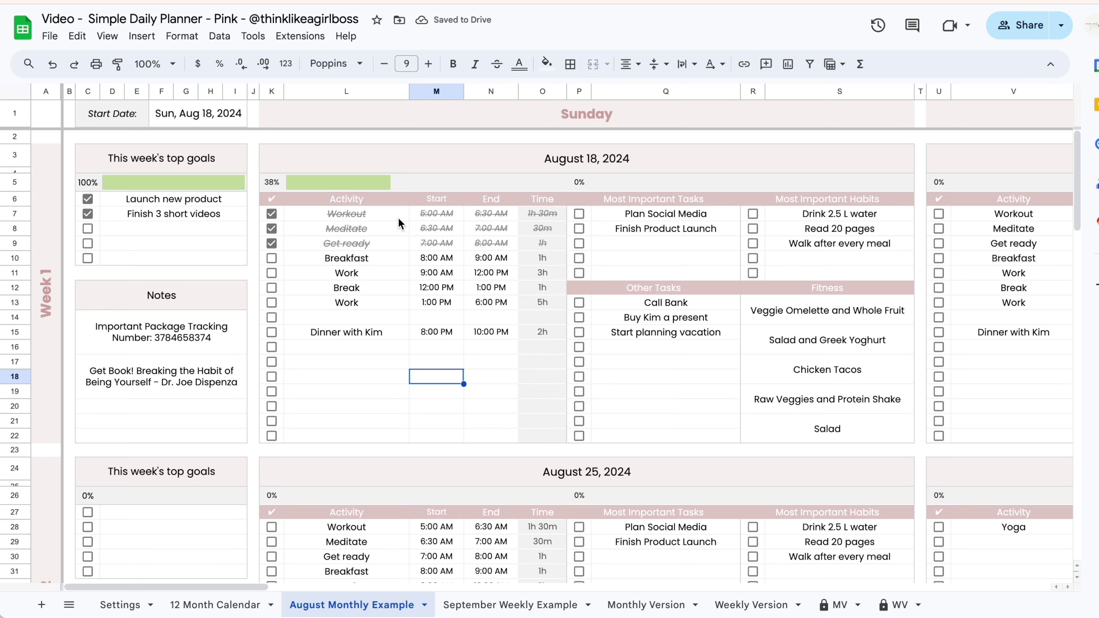
left_click_drag(399, 218, 483, 334)
left_click_drag(660, 214, 660, 230)
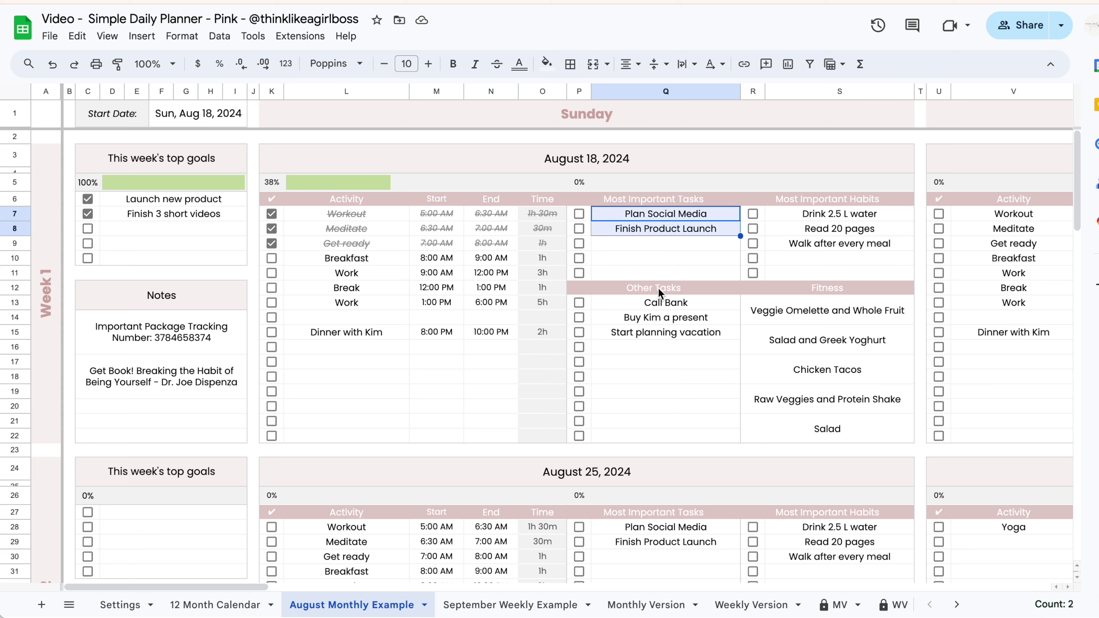
left_click_drag(657, 305, 657, 327)
left_click_drag(769, 312, 791, 416)
Change the start date of the August Monthly Example sheet to August 25, 2024
left_click(202, 111)
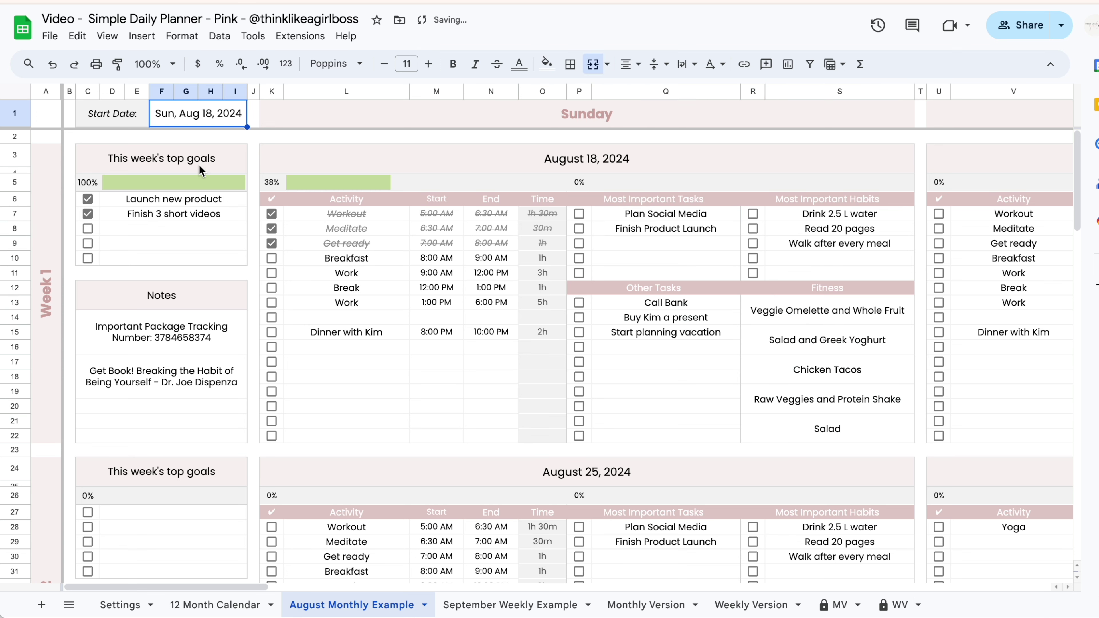
double_click(202, 110)
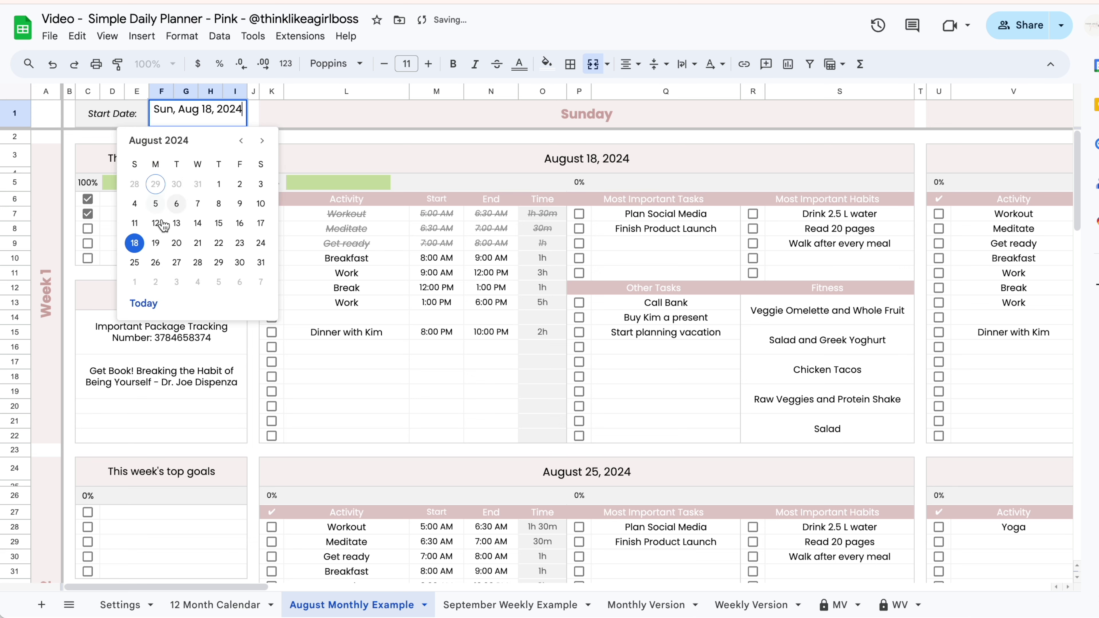
left_click(134, 262)
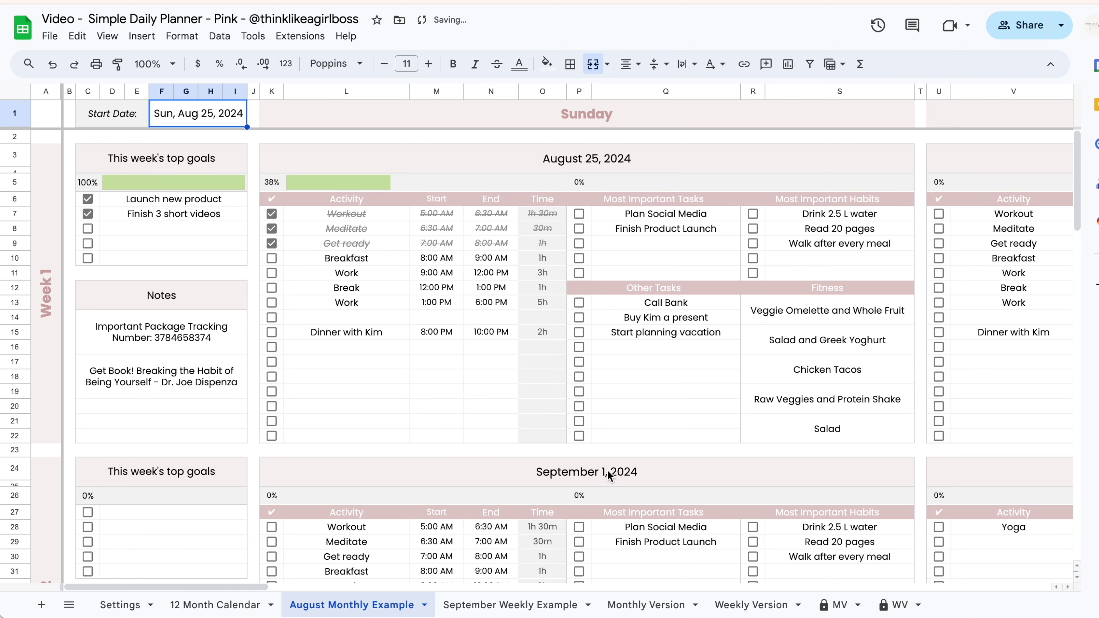
Examine the activities, tasks, habits and Fitness entries under the Week 1 Sunday block dated August 25
left_click_drag(346, 214, 490, 361)
left_click(674, 214)
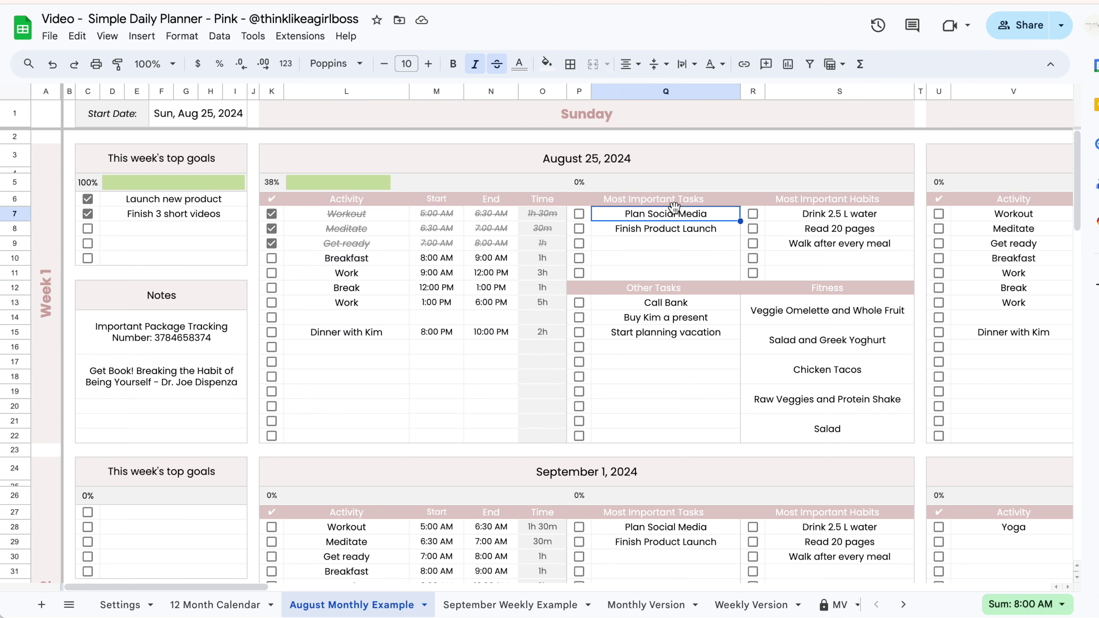
left_click(826, 369)
left_click(679, 230)
left_click(832, 244)
left_click(709, 349)
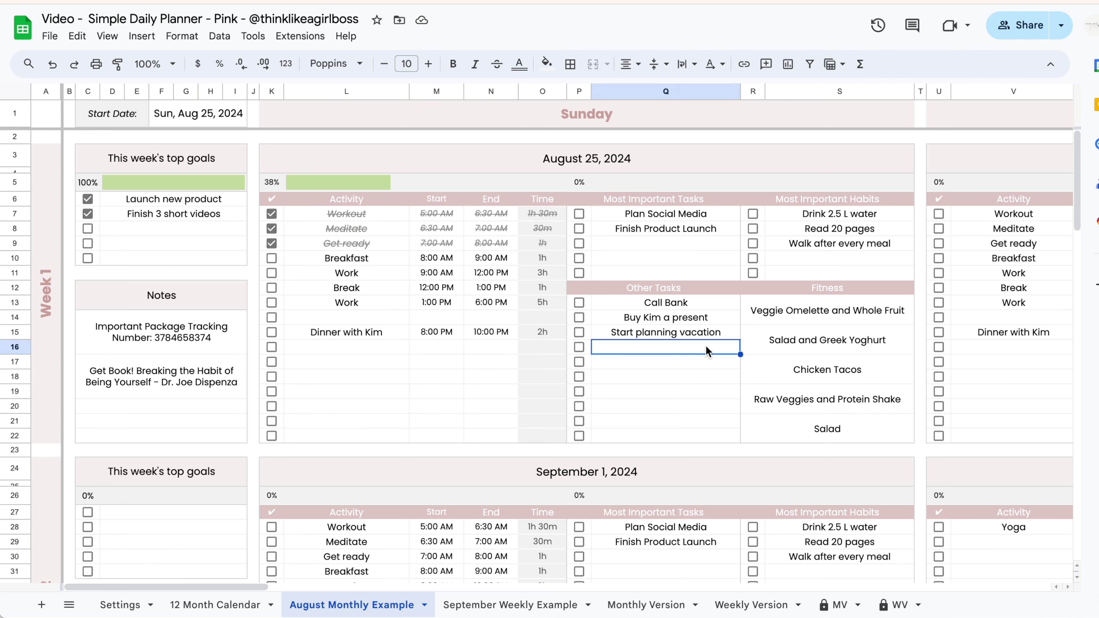
left_click(806, 351)
left_click(491, 319)
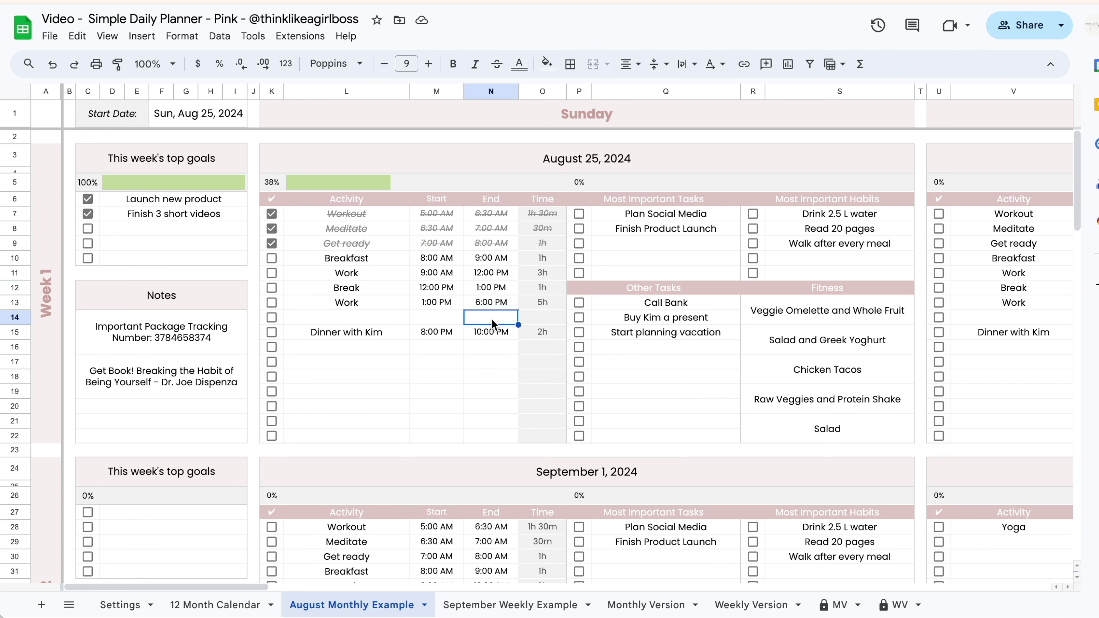
Set the start date of the August Monthly Example sheet back to August 18, 2024
double_click(222, 116)
left_click(134, 242)
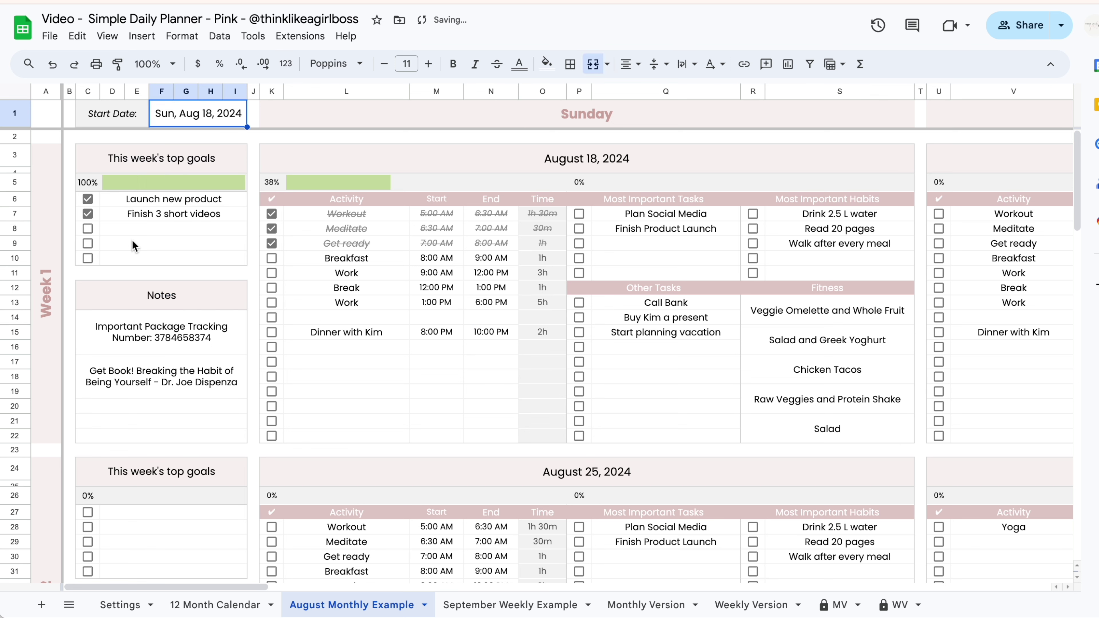
Look through the Sunday, Monday and Tuesday blocks of Week 1 in the August Monthly Example sheet
left_click(346, 258)
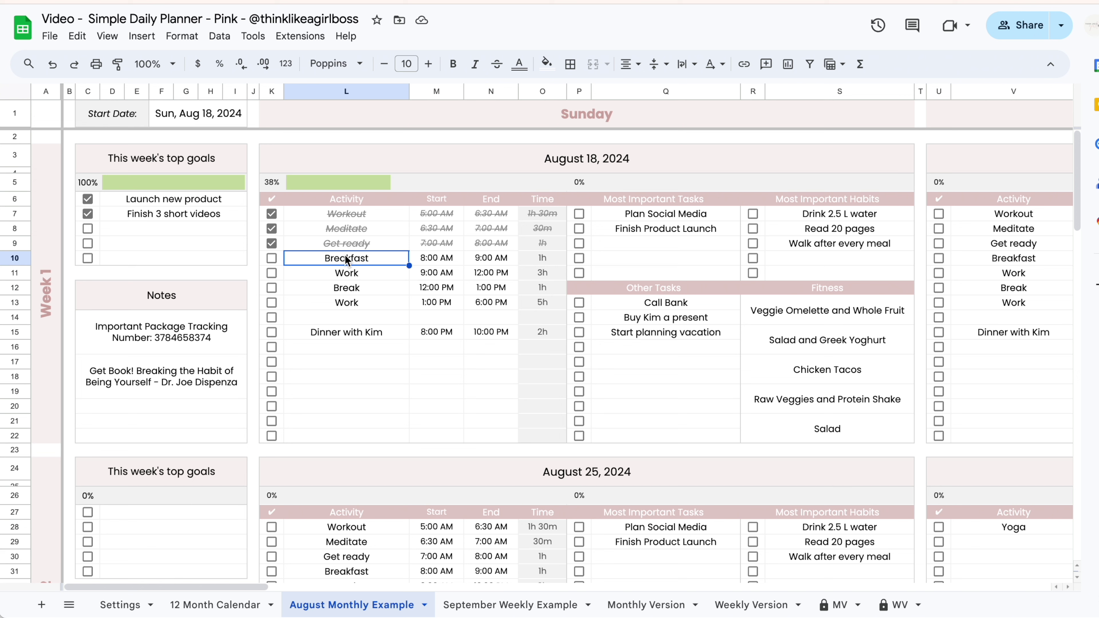
left_click(431, 320)
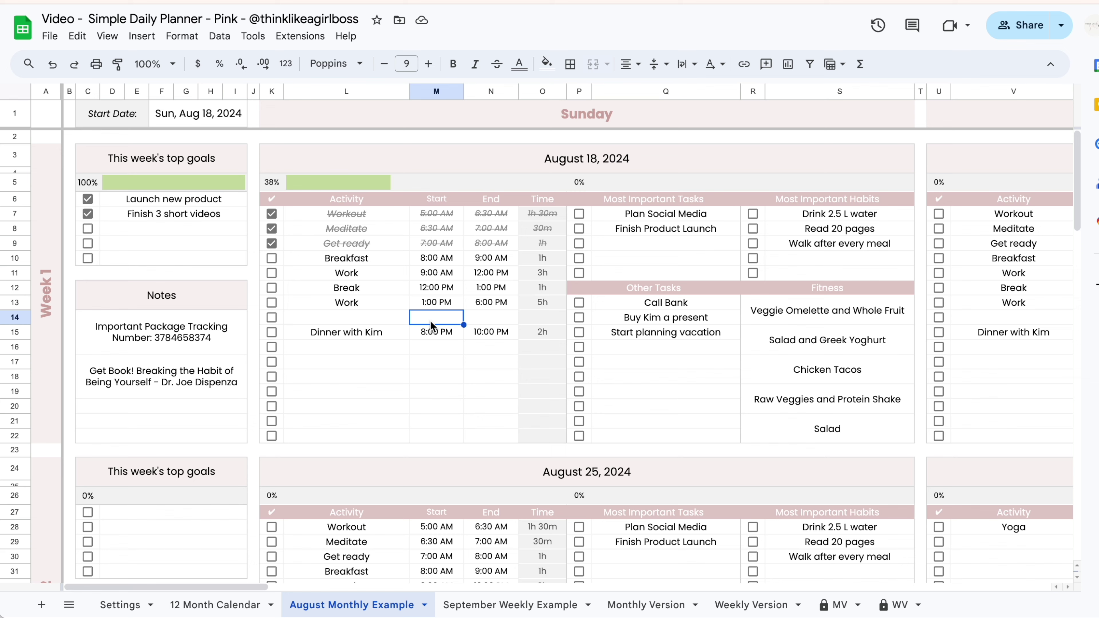
scroll(430, 320, "right", 10)
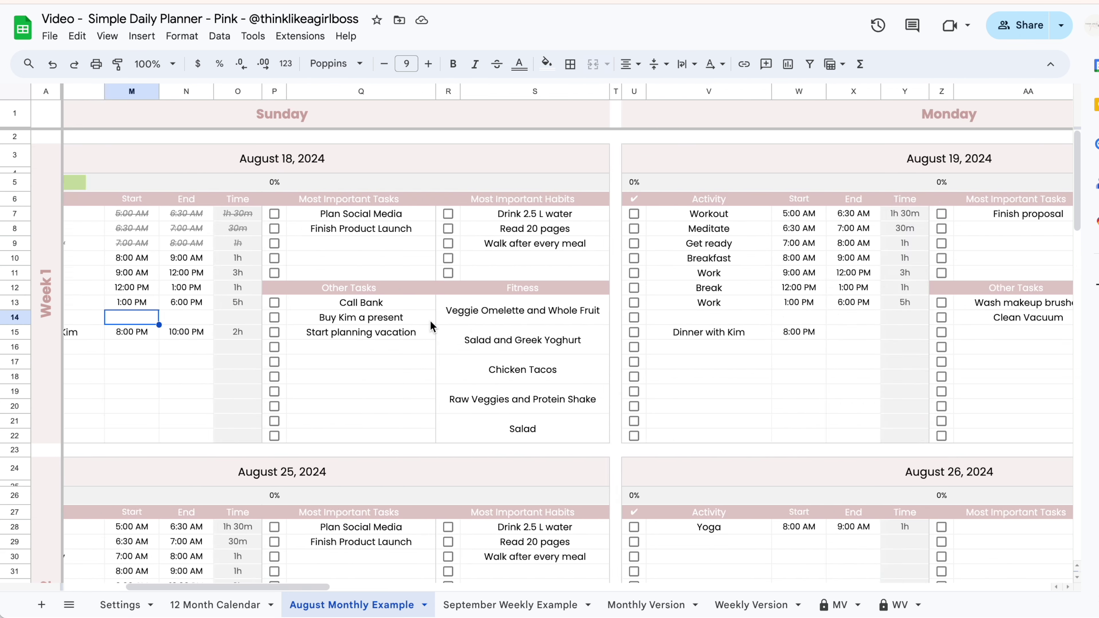
scroll(431, 326, "right", 10)
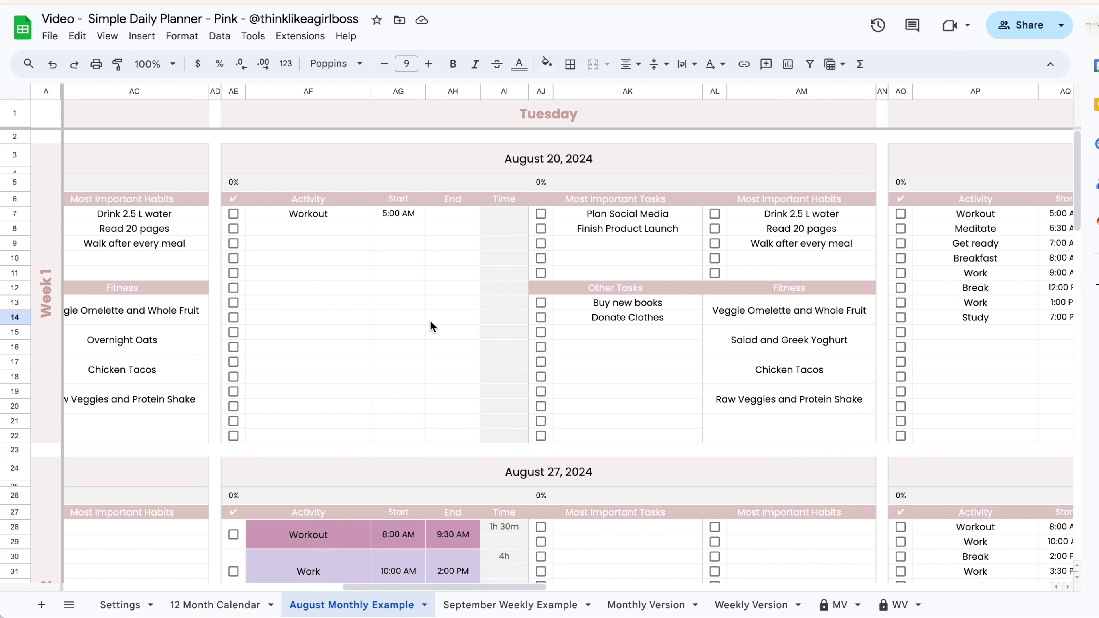
scroll(431, 325, "left", 20)
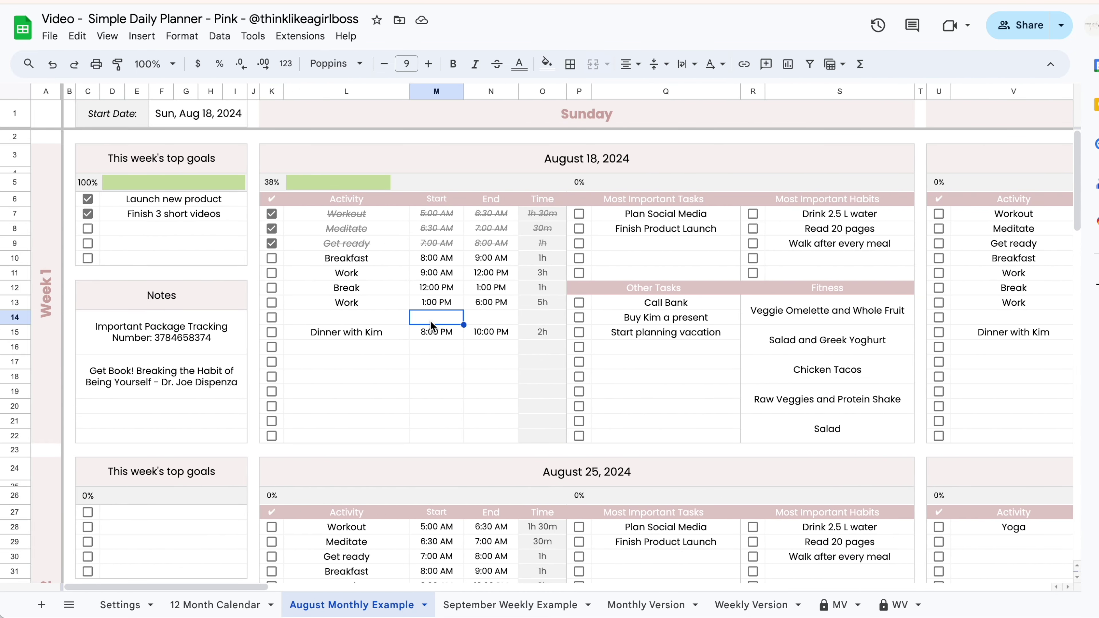
Highlight the whole August 18 block and its Activity, Start and End area to inspect the daily layout
left_click_drag(387, 158, 641, 428)
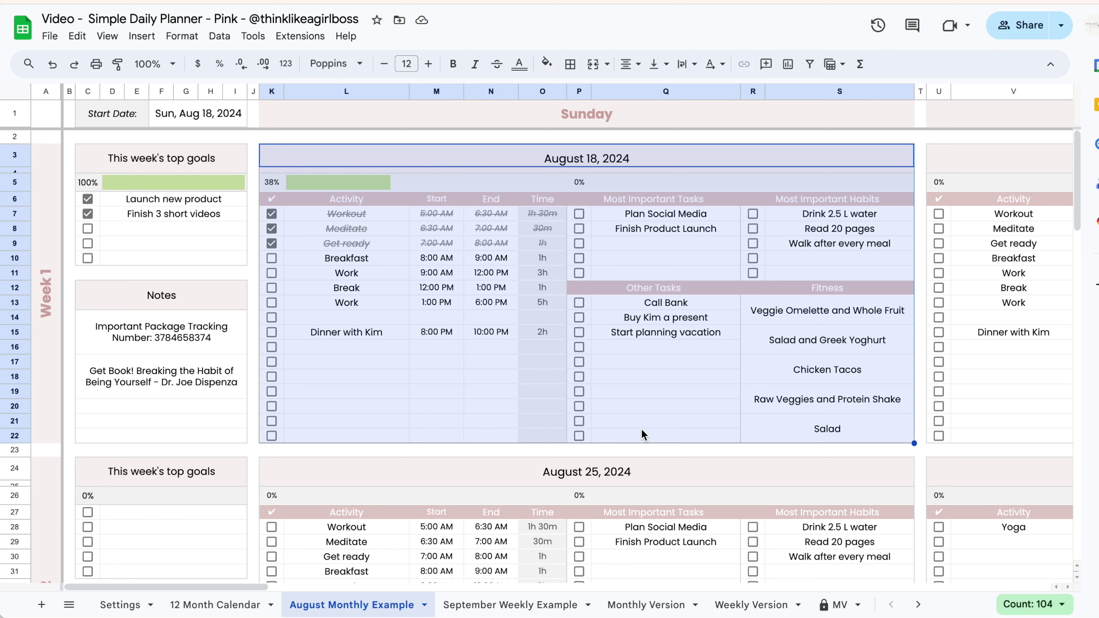
left_click(496, 397)
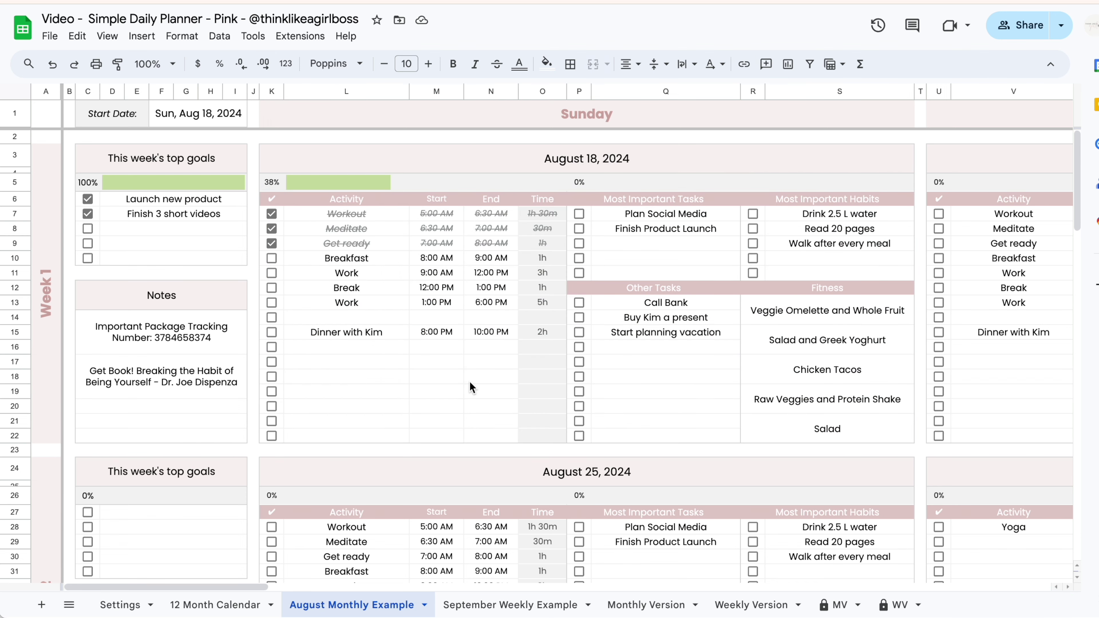
left_click_drag(364, 217, 502, 432)
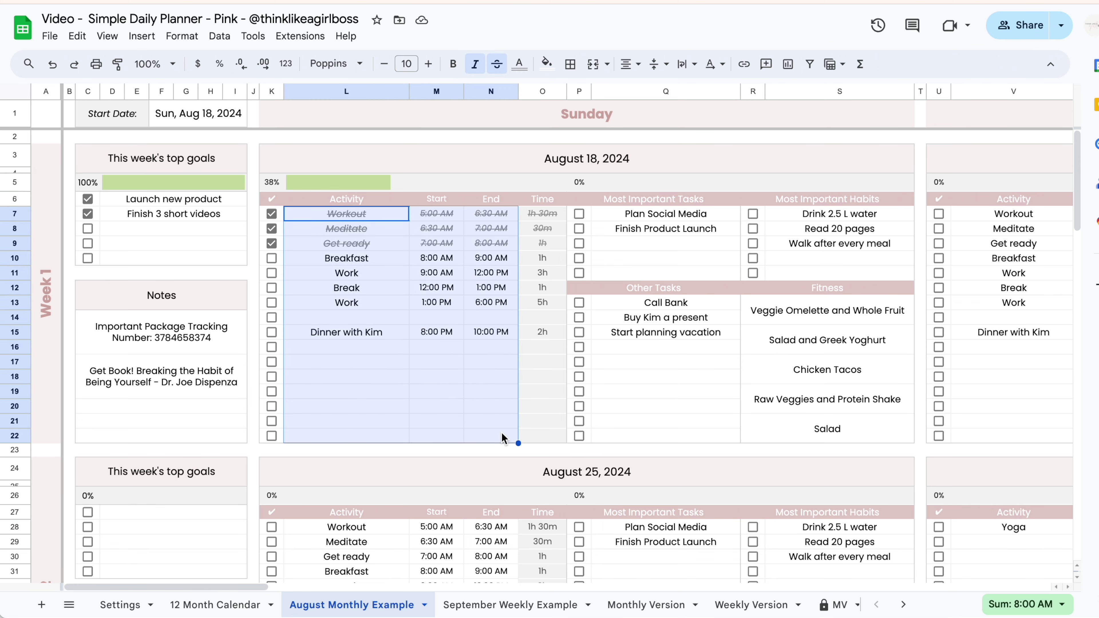
left_click(684, 381)
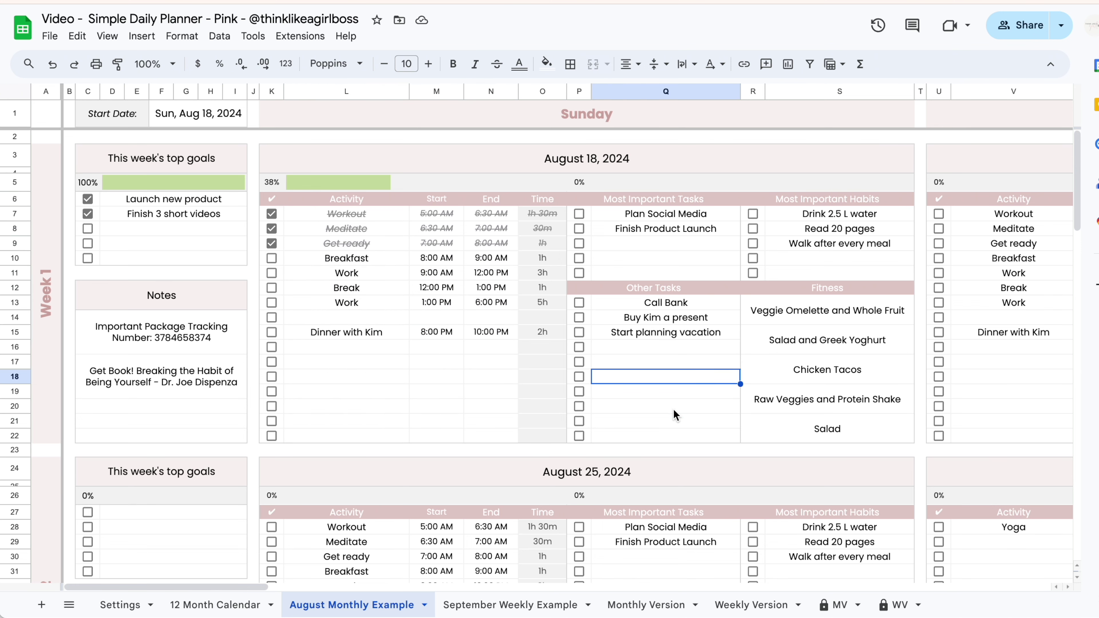
Open the September Weekly Example sheet and examine its weekly goals, notes and day blocks from Sunday, Sep 1 onward
left_click(511, 604)
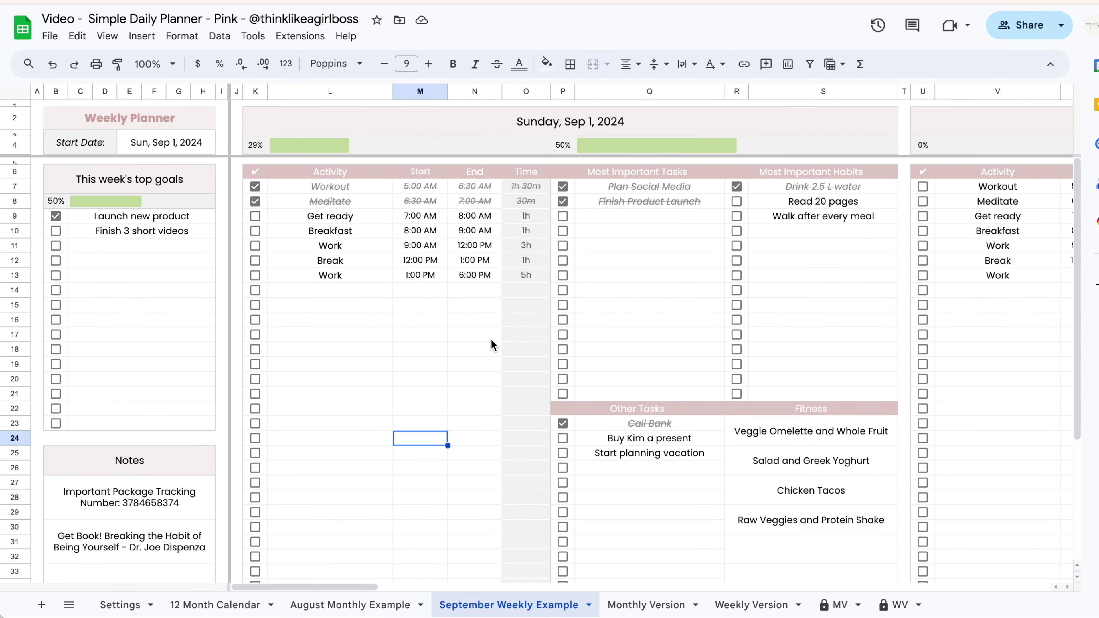
scroll(491, 340, "down", 5)
scroll(491, 340, "up", 5)
scroll(491, 339, "right", 3)
scroll(491, 339, "right", 15)
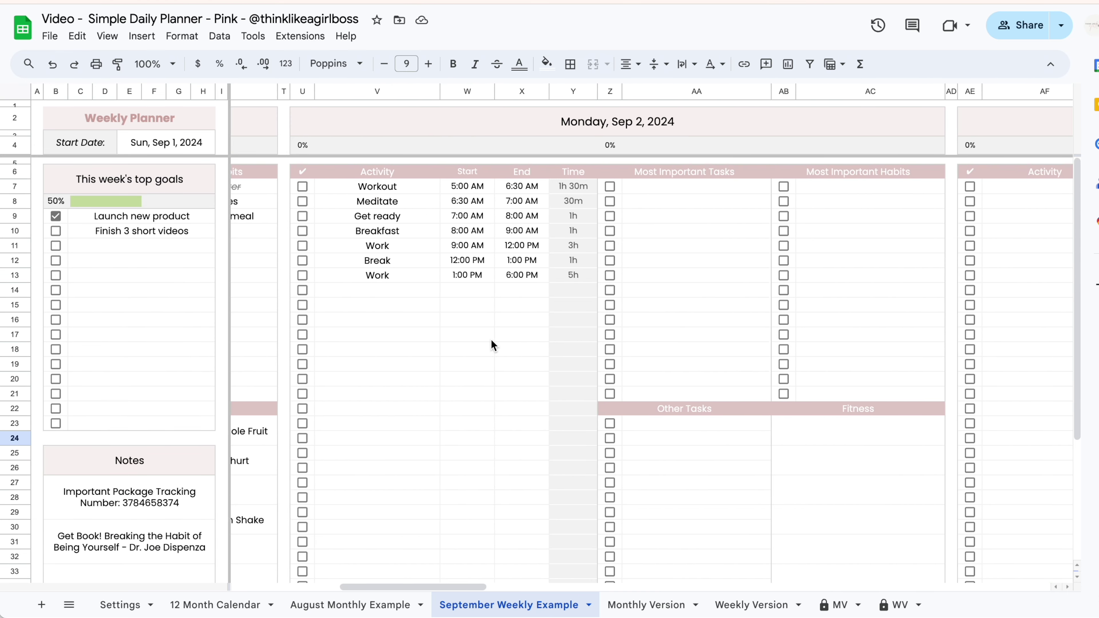
scroll(491, 340, "right", 20)
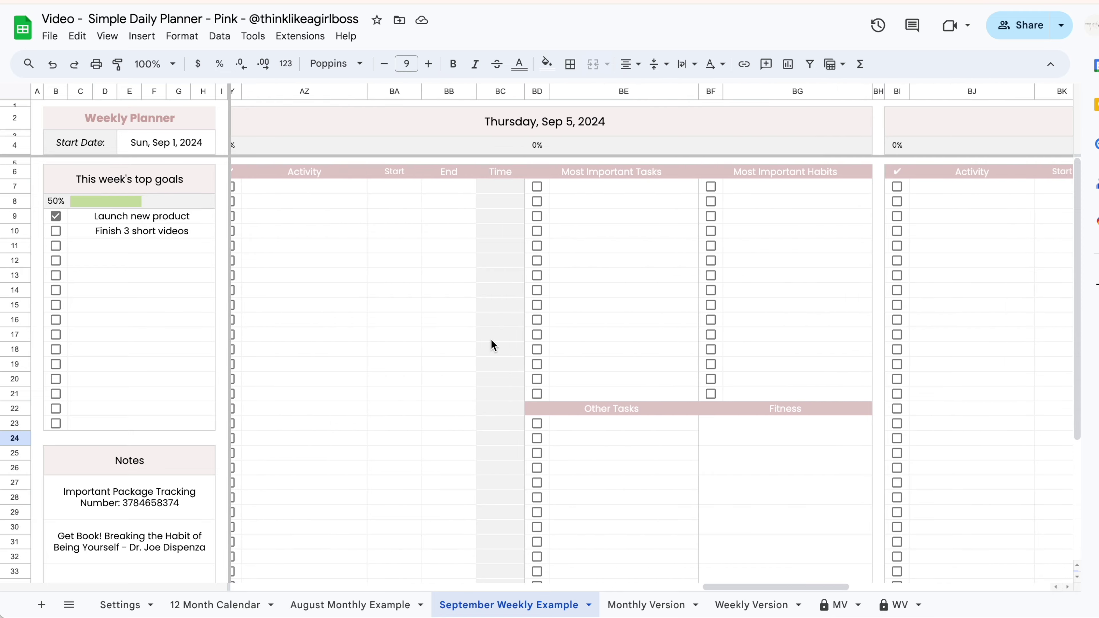
scroll(491, 340, "right", 6)
scroll(491, 339, "left", 20)
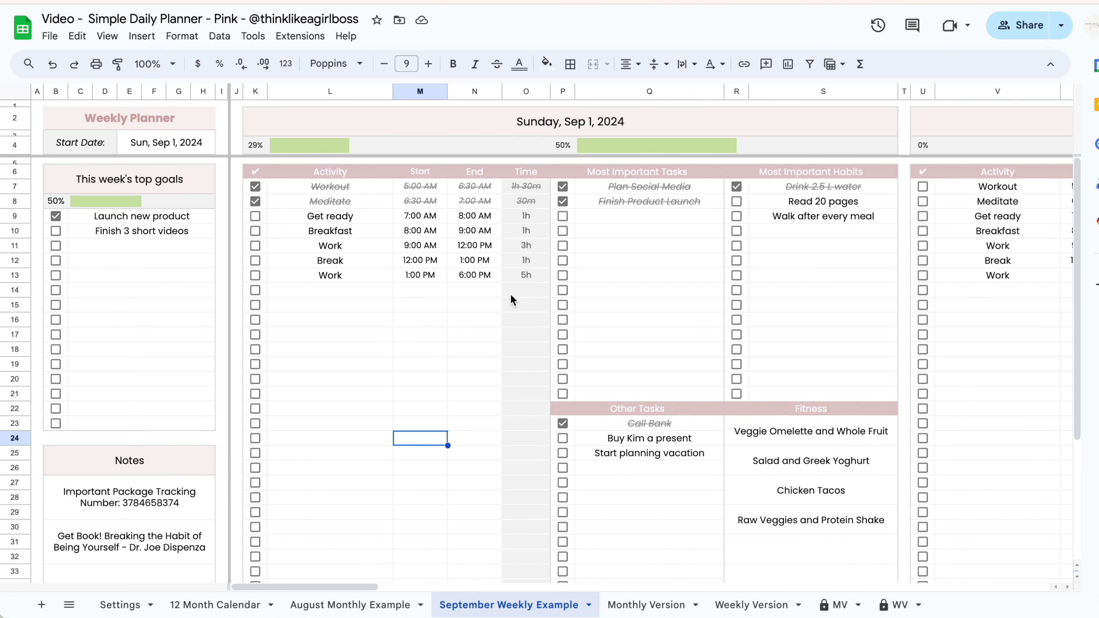
Examine the tasks, habits, fitness and activity areas of the Sunday, Sep 1 block in the September Weekly Example sheet
left_click(694, 322)
left_click(838, 323)
left_click(838, 504)
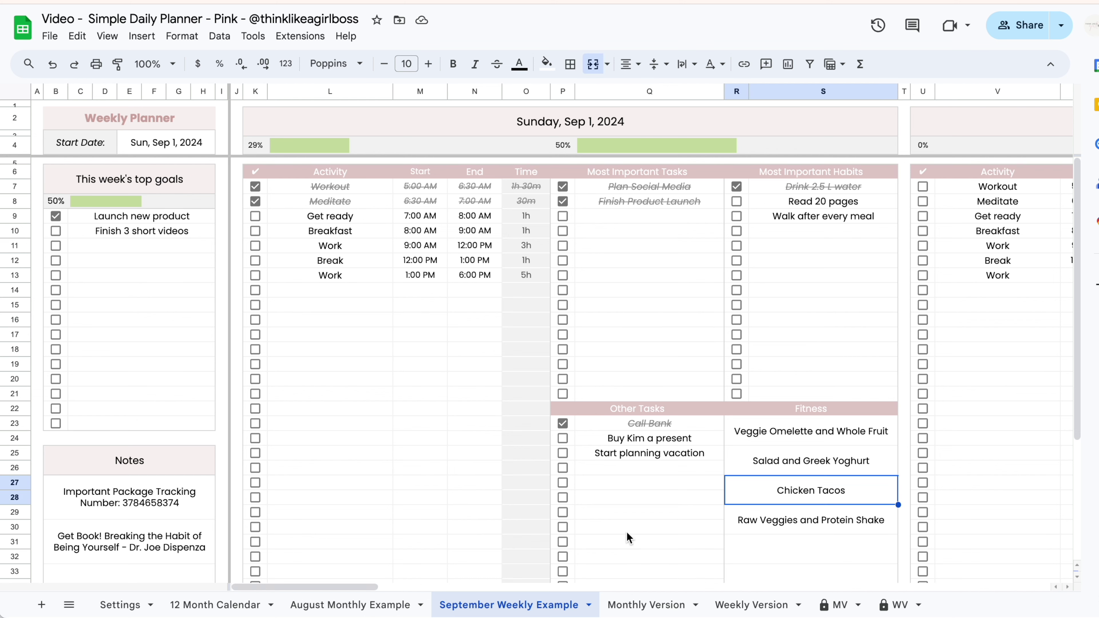
left_click(346, 498)
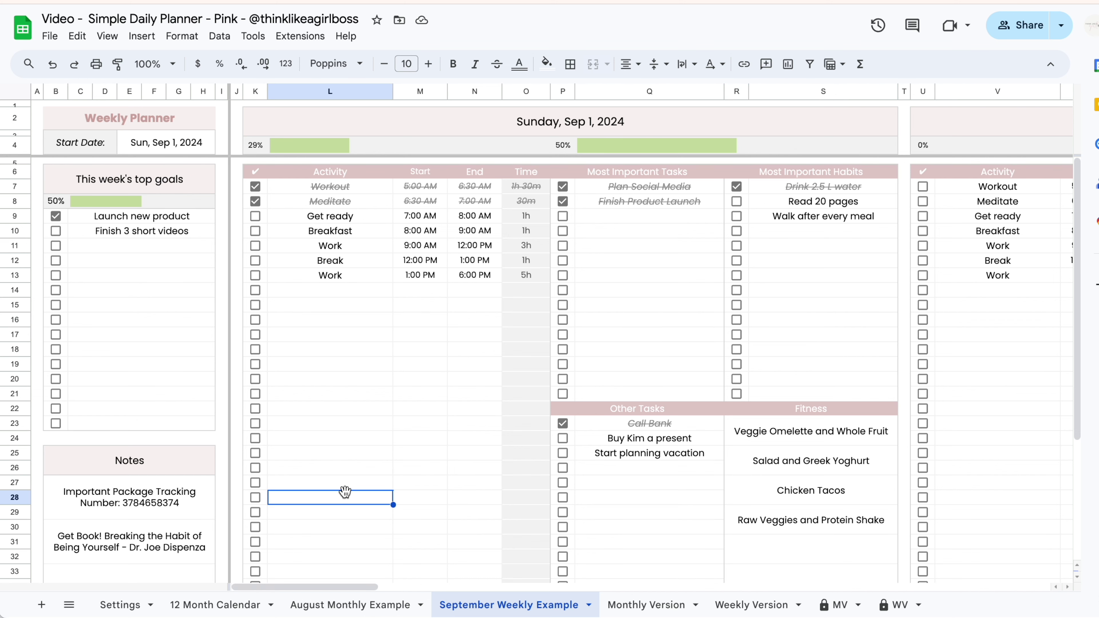
Compare the August Monthly Example sheet with the September Weekly Example sheet, checking the room available for each day's entries
left_click(358, 606)
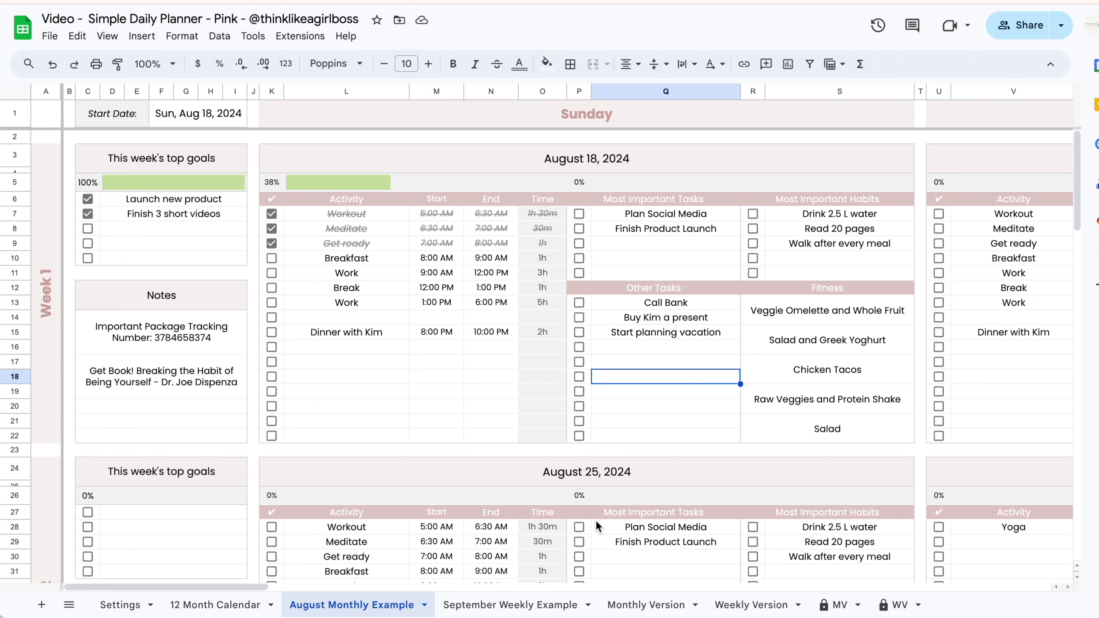
left_click(519, 606)
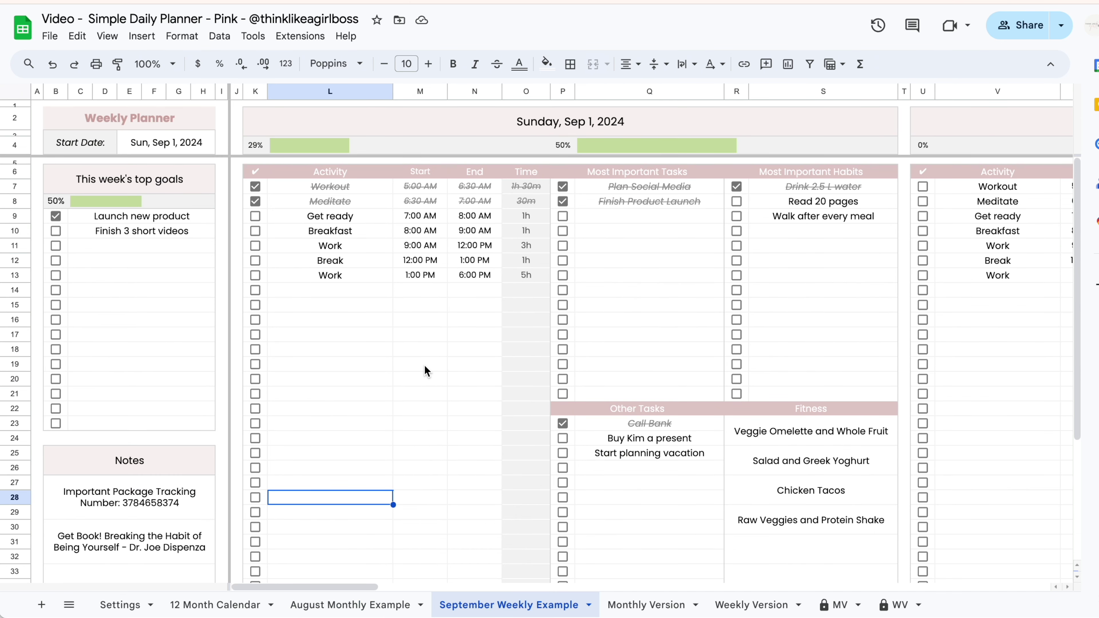
scroll(424, 364, "down", 5)
scroll(424, 364, "up", 5)
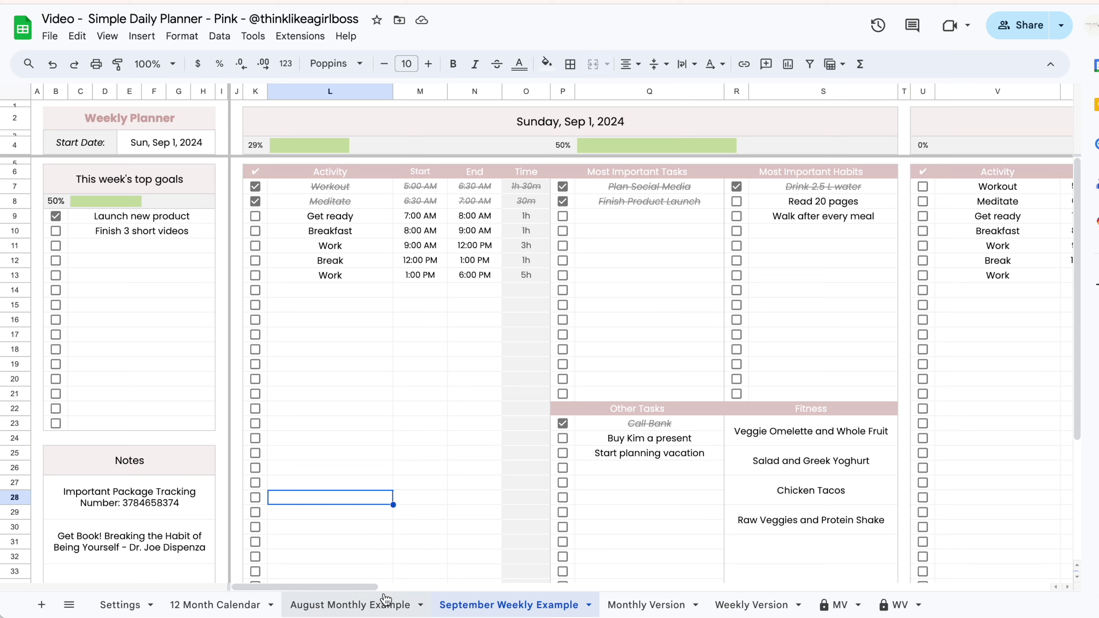
left_click(387, 605)
left_click(480, 603)
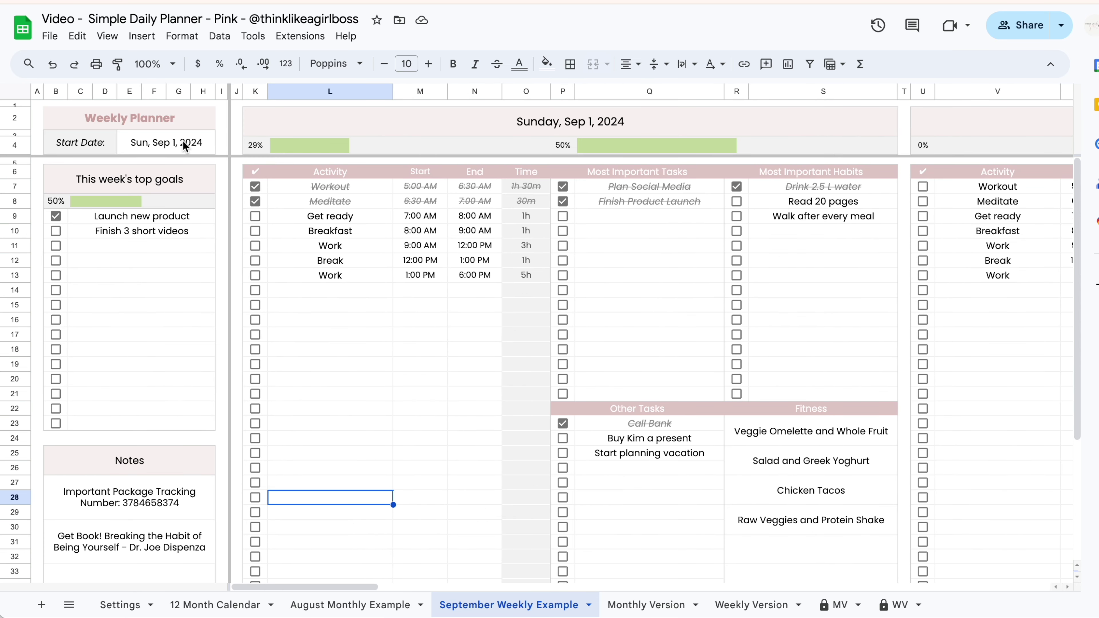
left_click(634, 282)
left_click(803, 282)
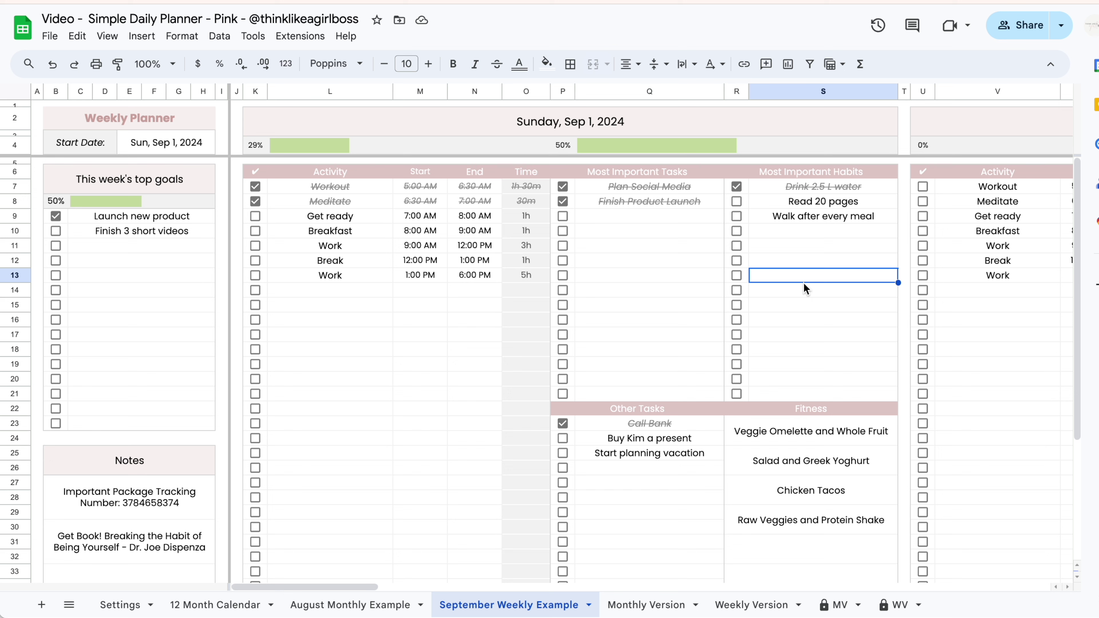
Set the start date of the September Weekly Example sheet to September 26, 2024
left_click(195, 145)
double_click(160, 143)
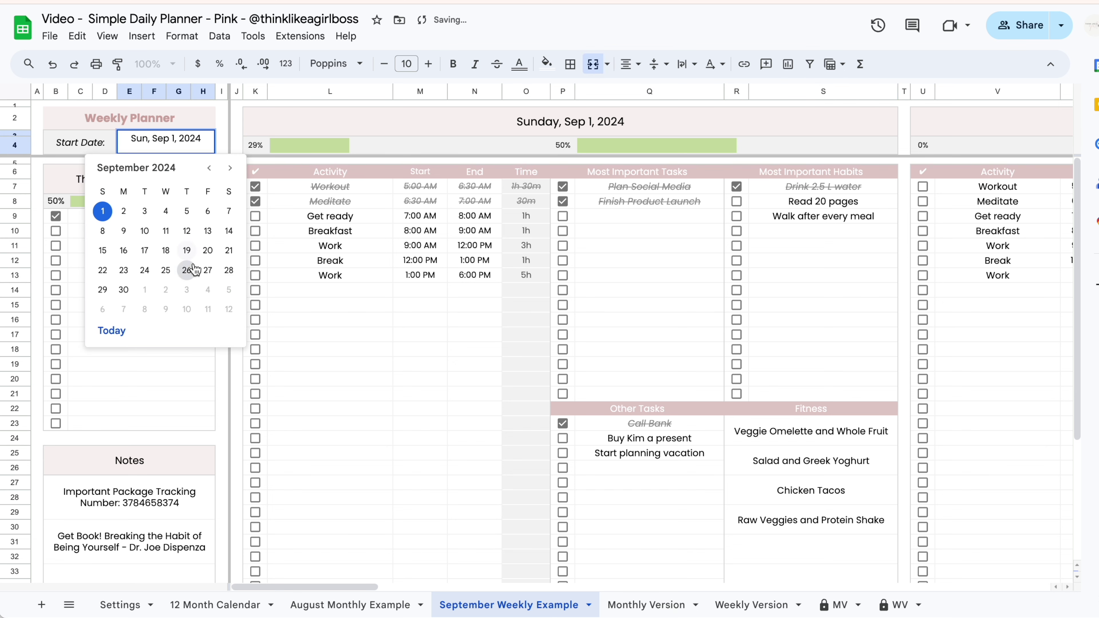
left_click(187, 270)
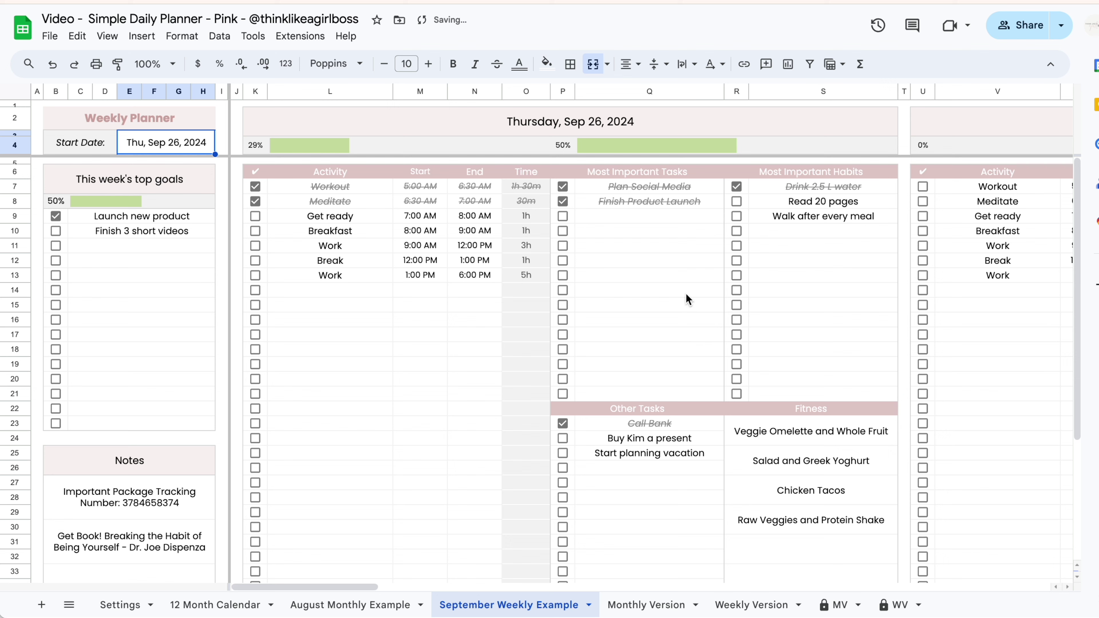
left_click(843, 305)
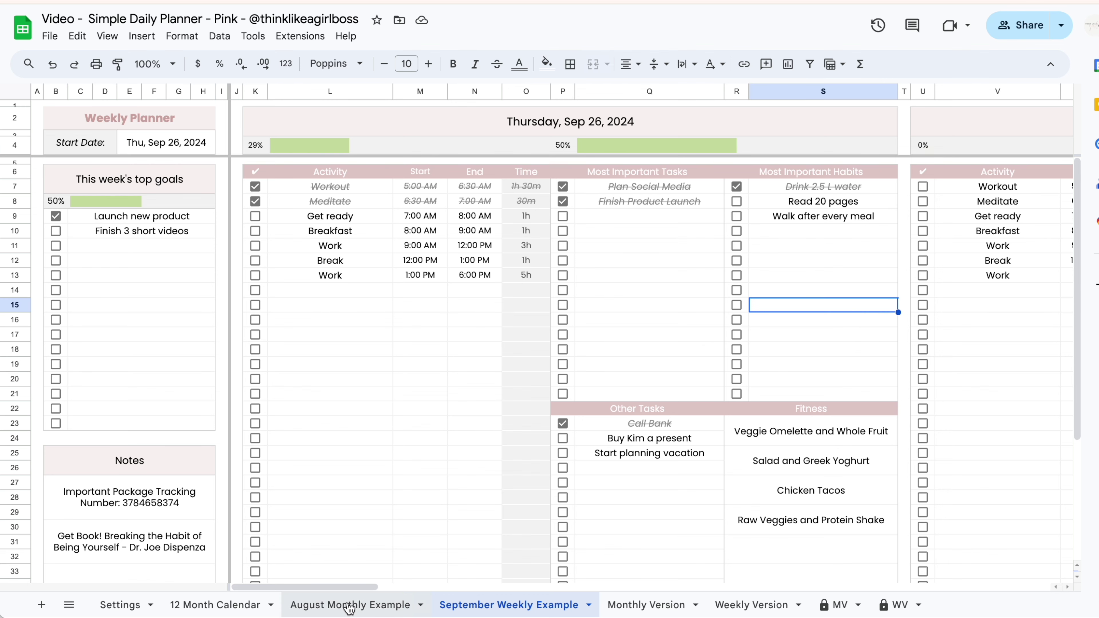
Alternate between the monthly and weekly example sheets to compare their start dates and headings, ending on August Monthly Example
left_click(350, 605)
left_click(484, 605)
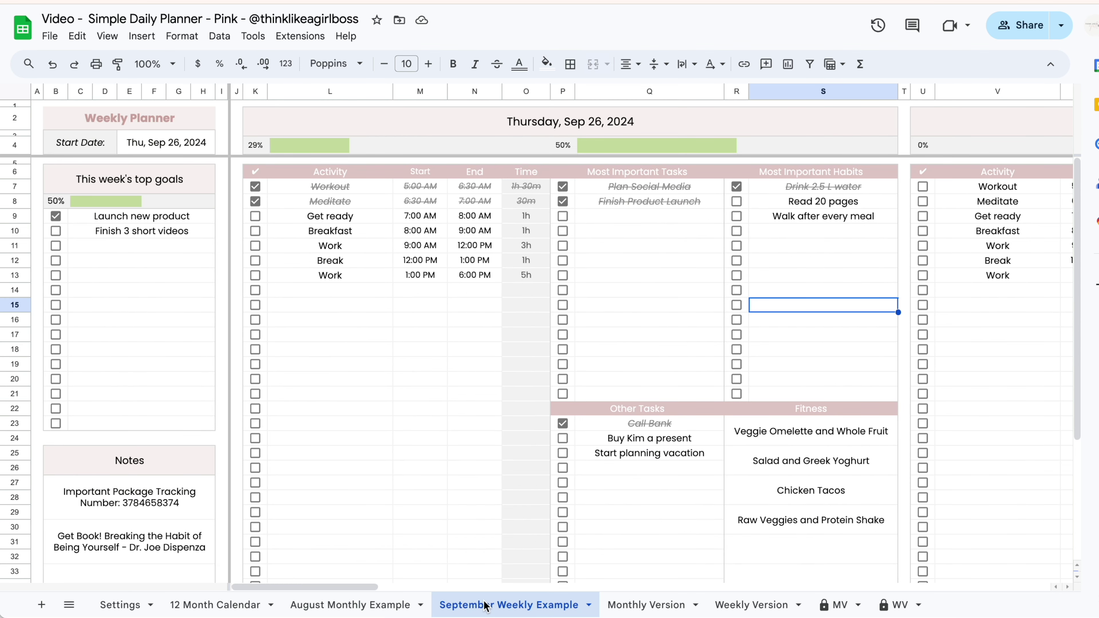
left_click(290, 604)
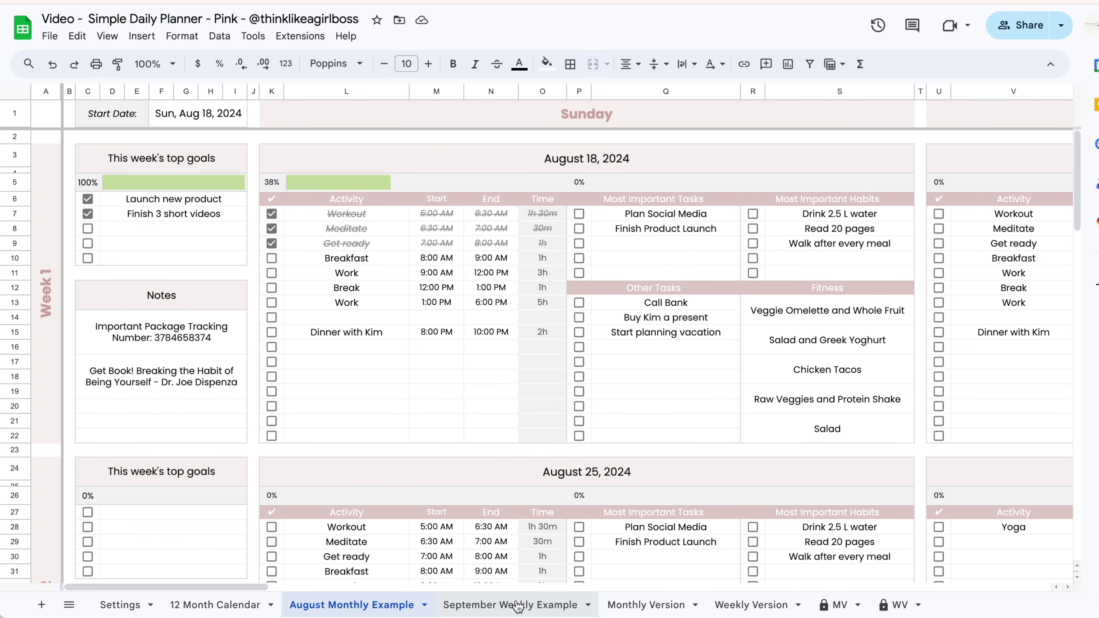
left_click(517, 604)
left_click(411, 606)
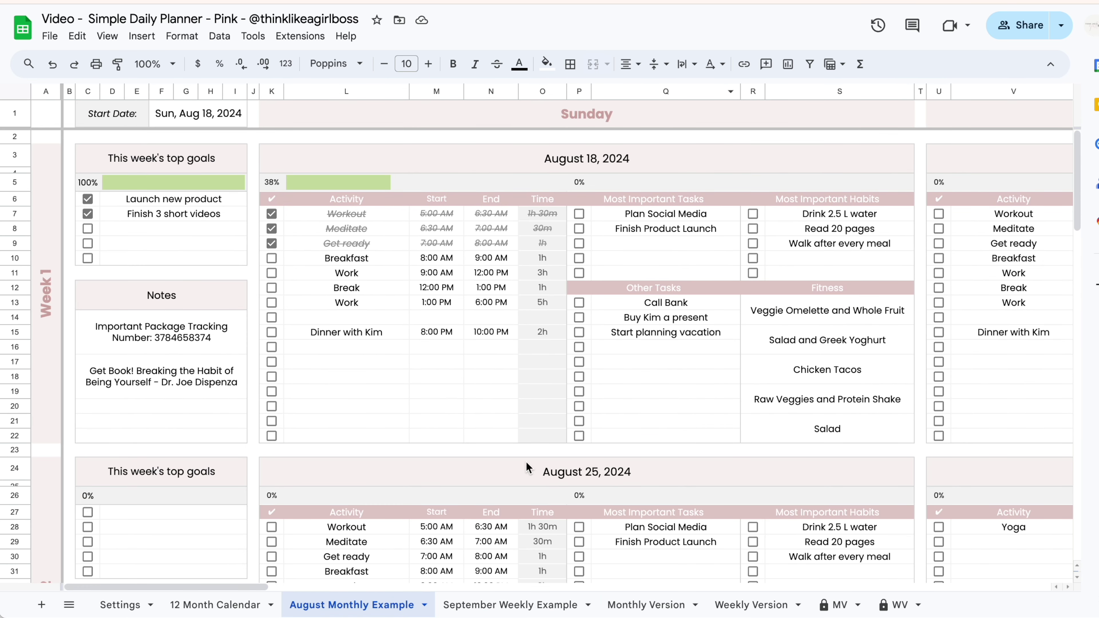
Set the start date of the August Monthly Example sheet to July 28, 2024 and inspect the Monday block of Week 1
double_click(215, 111)
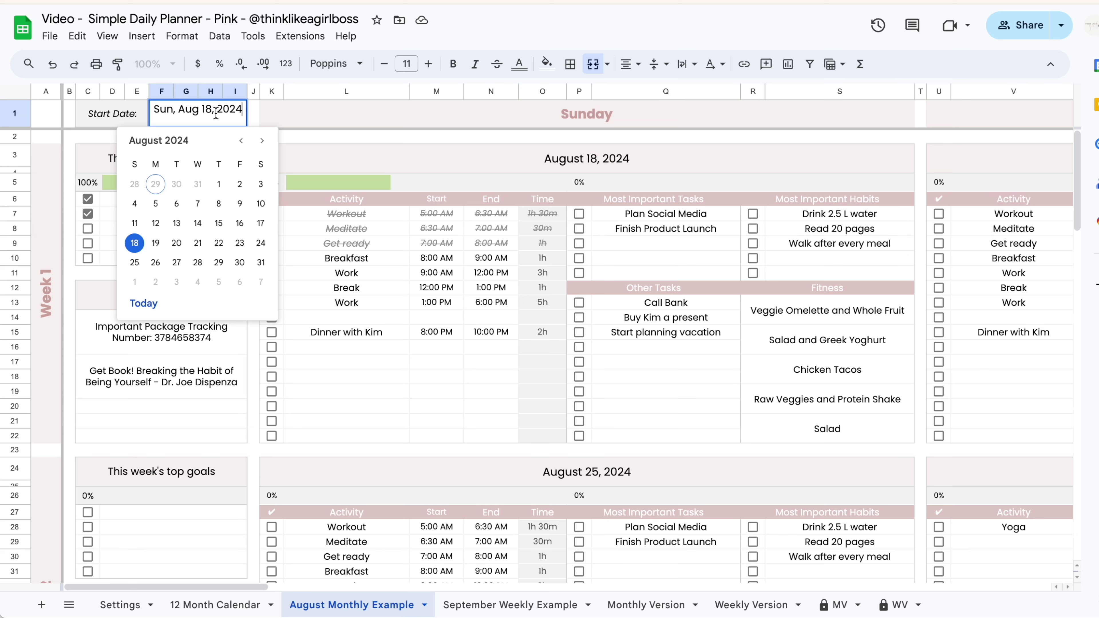
left_click(241, 142)
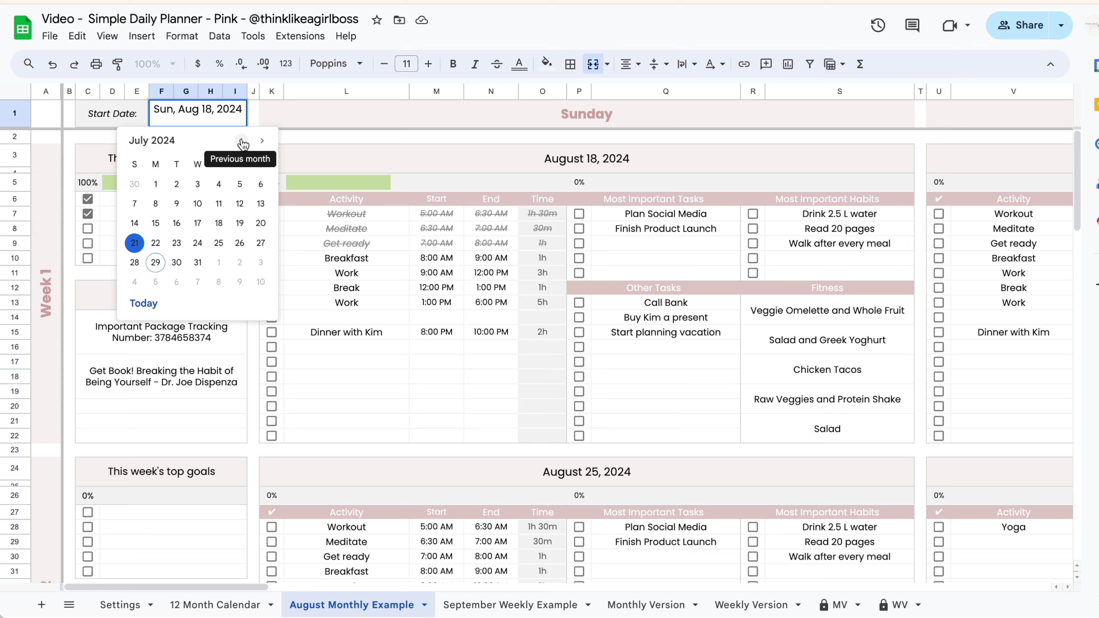
left_click(134, 262)
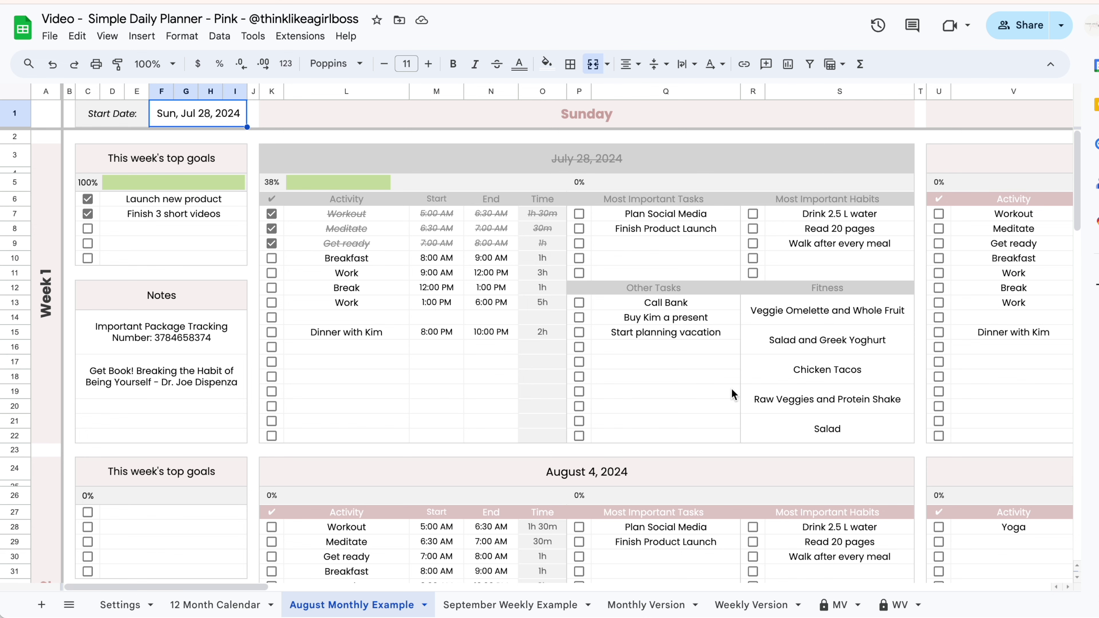
scroll(731, 388, "right", 10)
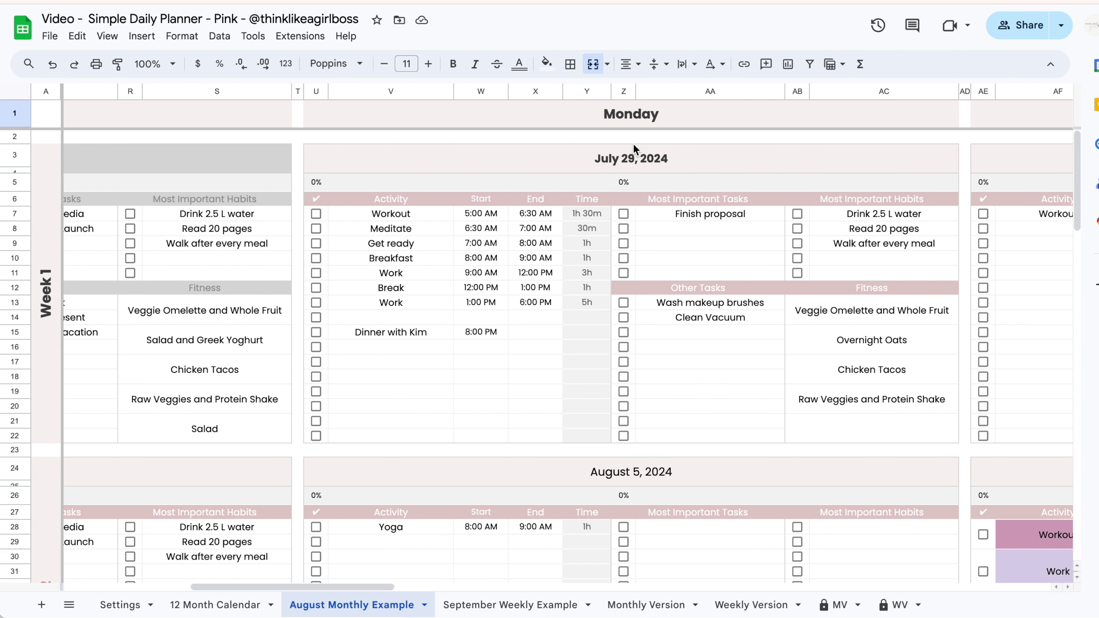
scroll(596, 168, "right", 2)
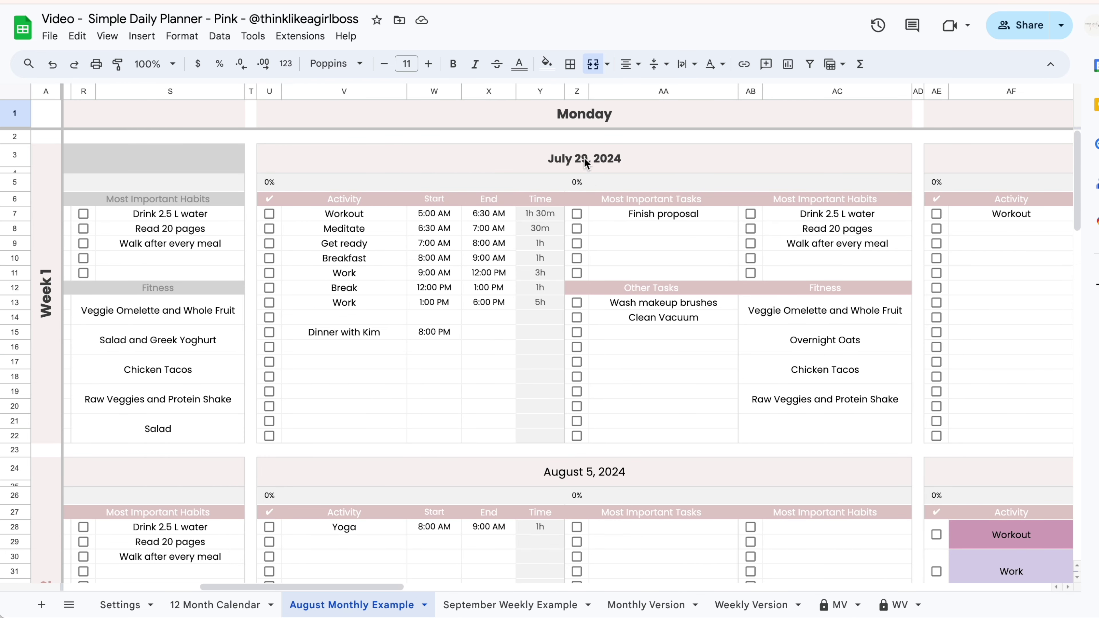
scroll(632, 114, "right", 7)
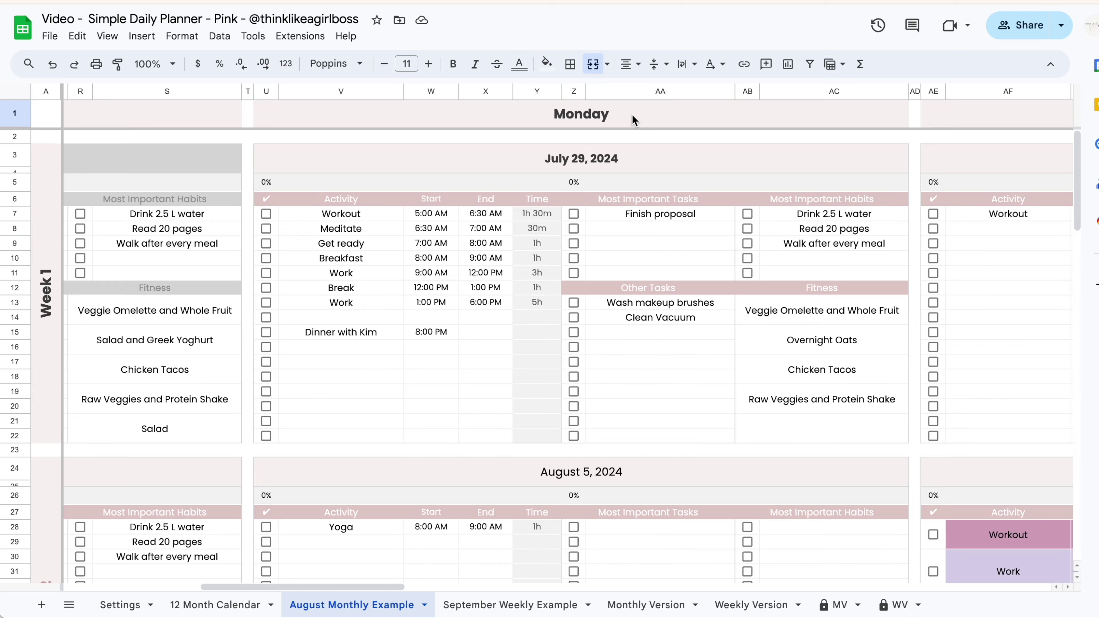
scroll(631, 114, "left", 5)
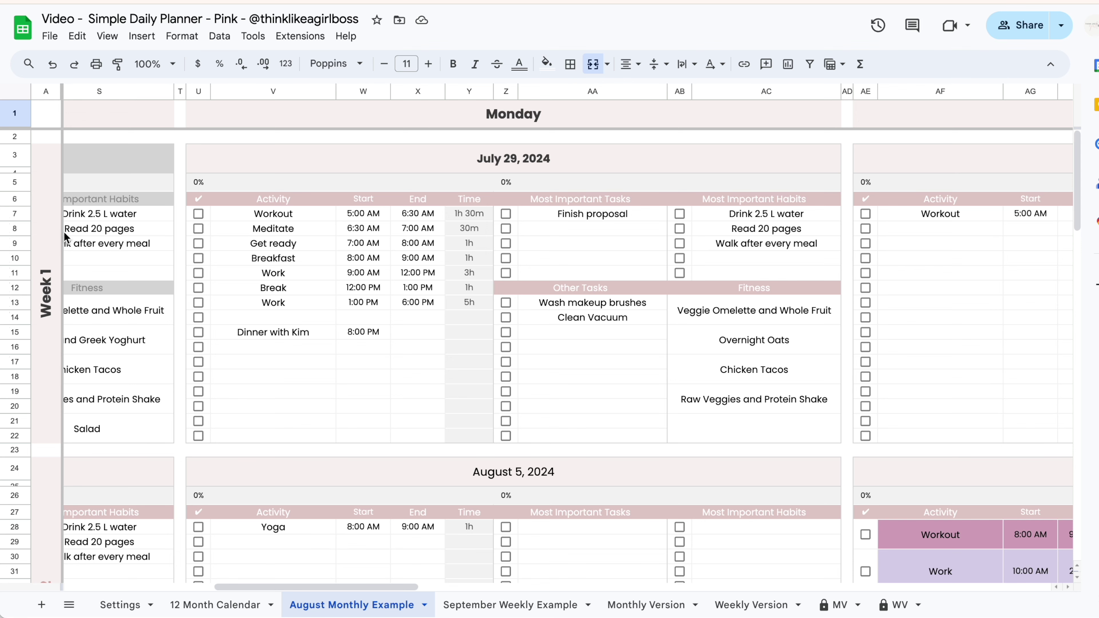
Set the start date of the August Monthly Example sheet to July 21, 2024
scroll(67, 238, "left", 10)
double_click(212, 116)
left_click(133, 244)
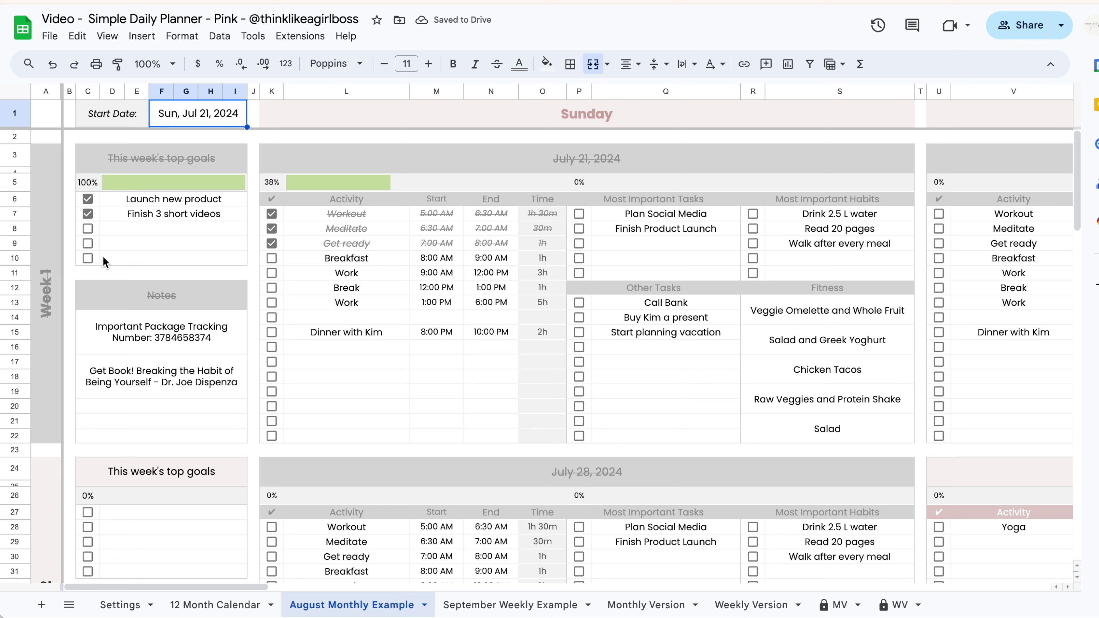
Set the start date of the August Monthly Example sheet to June 2, 2024 and look through its weeks and days up to Saturday
double_click(211, 115)
left_click(241, 140)
left_click(136, 205)
left_click(415, 322)
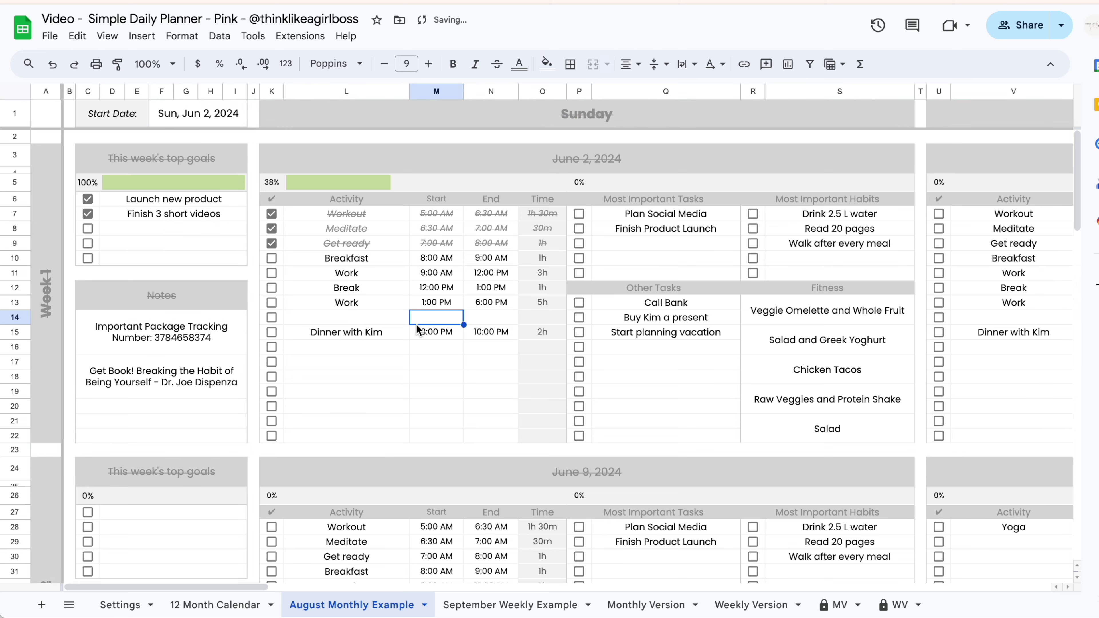
scroll(415, 323, "right", 15)
scroll(415, 324, "right", 20)
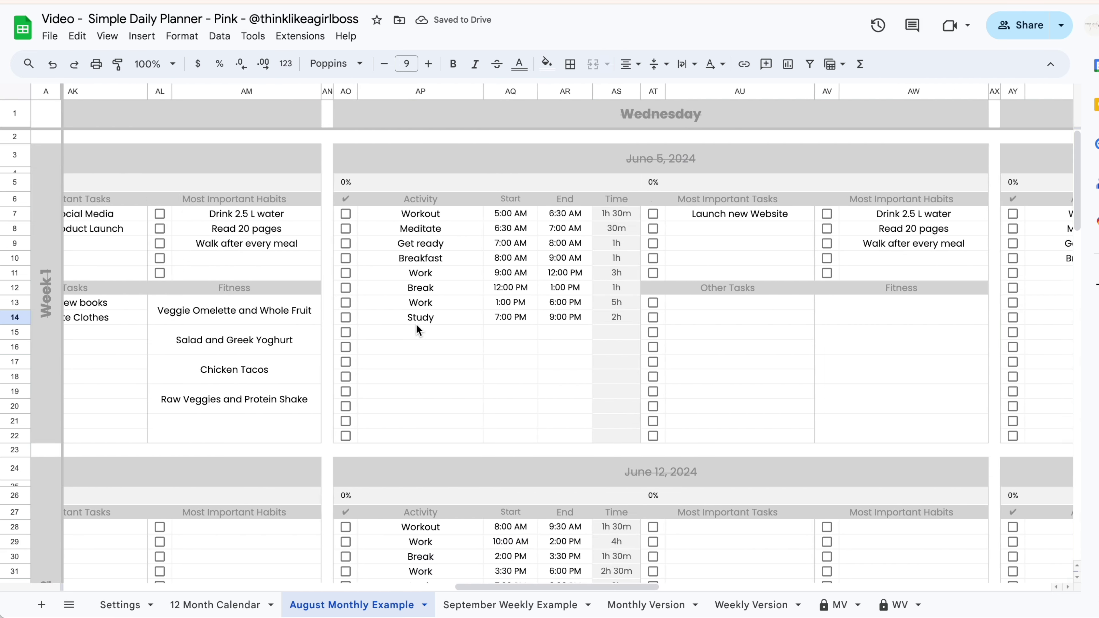
scroll(415, 323, "down", 20)
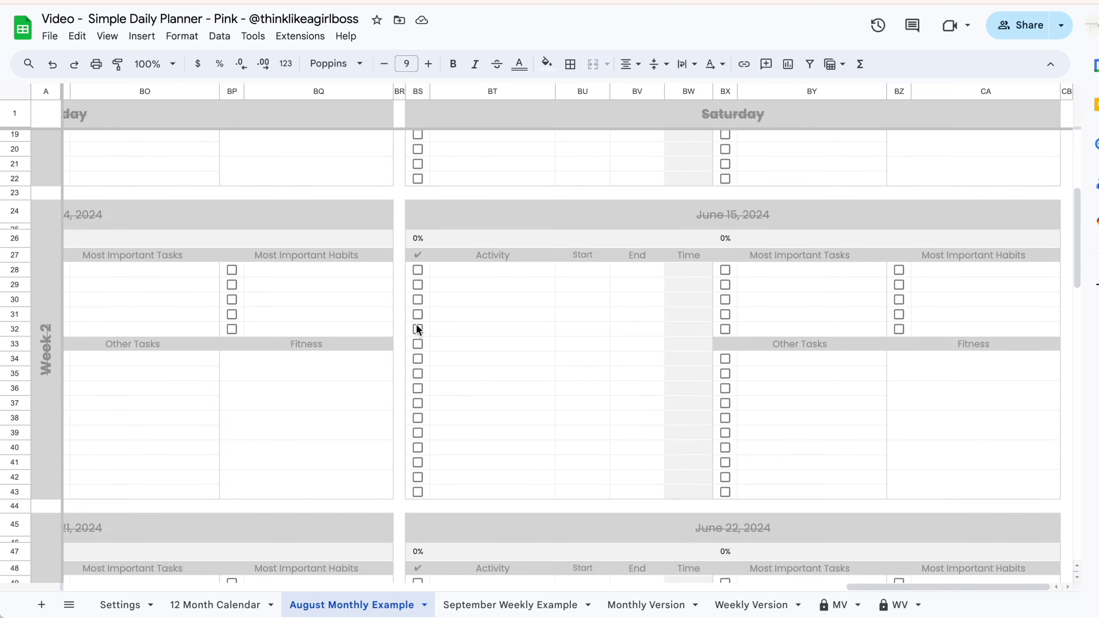
scroll(416, 323, "up", 20)
scroll(415, 324, "left", 20)
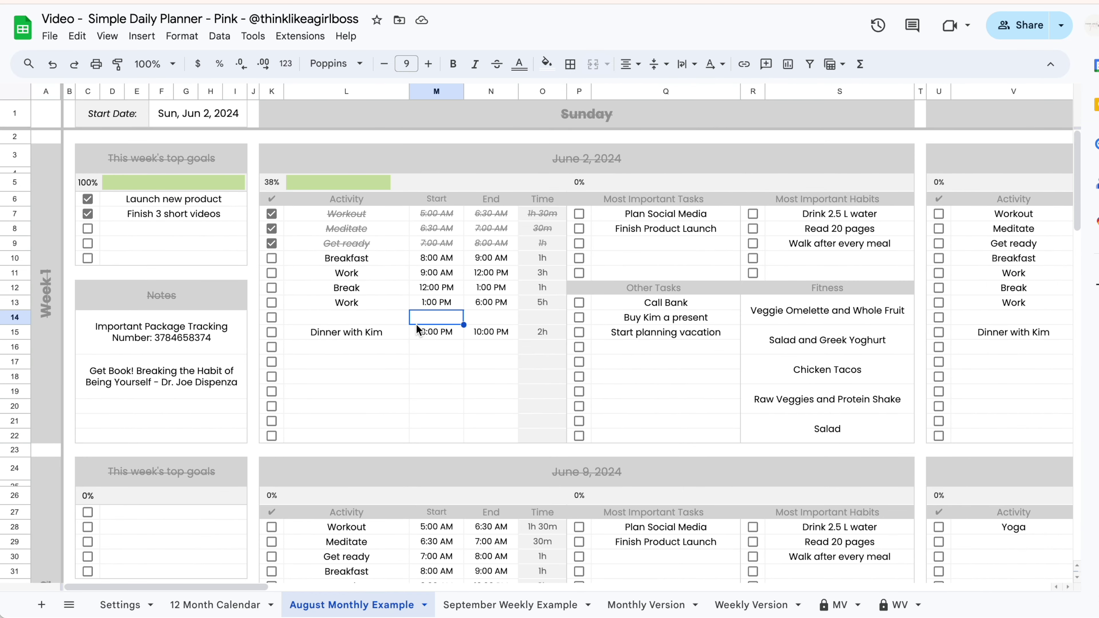
Set the start date of the September Weekly Example sheet to July 28, 2024 and check the Sunday and Monday blocks
left_click(469, 605)
double_click(188, 148)
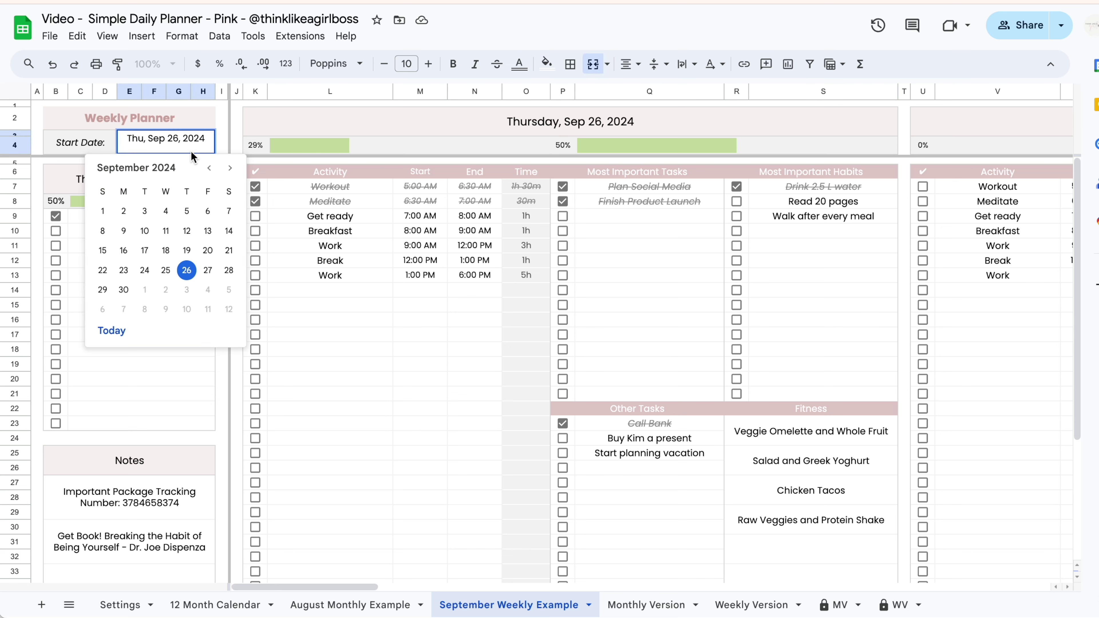
left_click(209, 169)
left_click(209, 169)
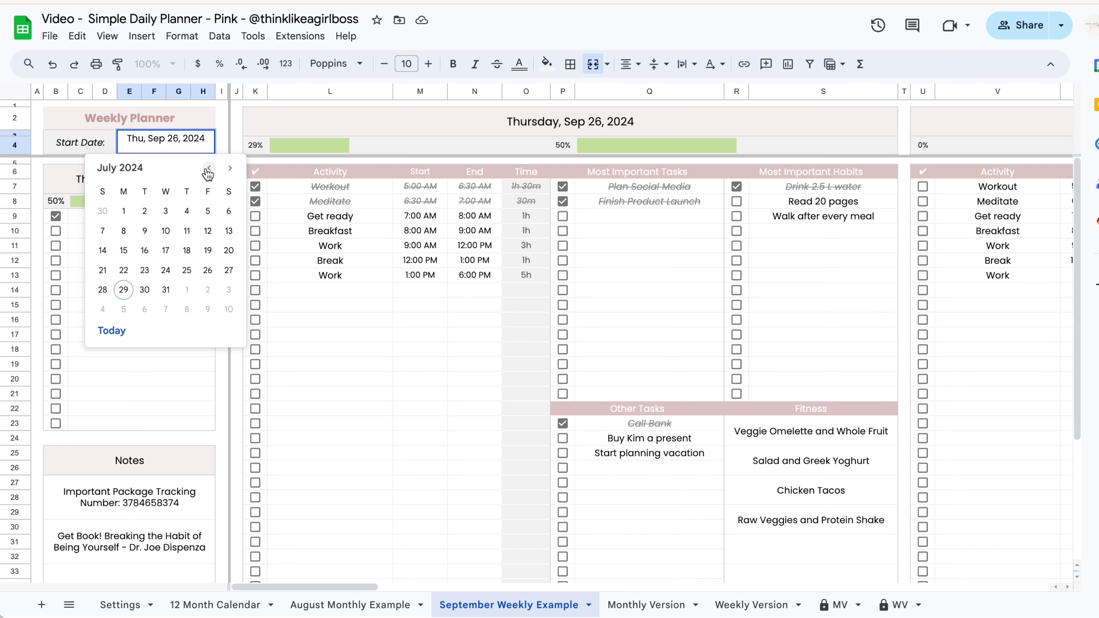
left_click(102, 289)
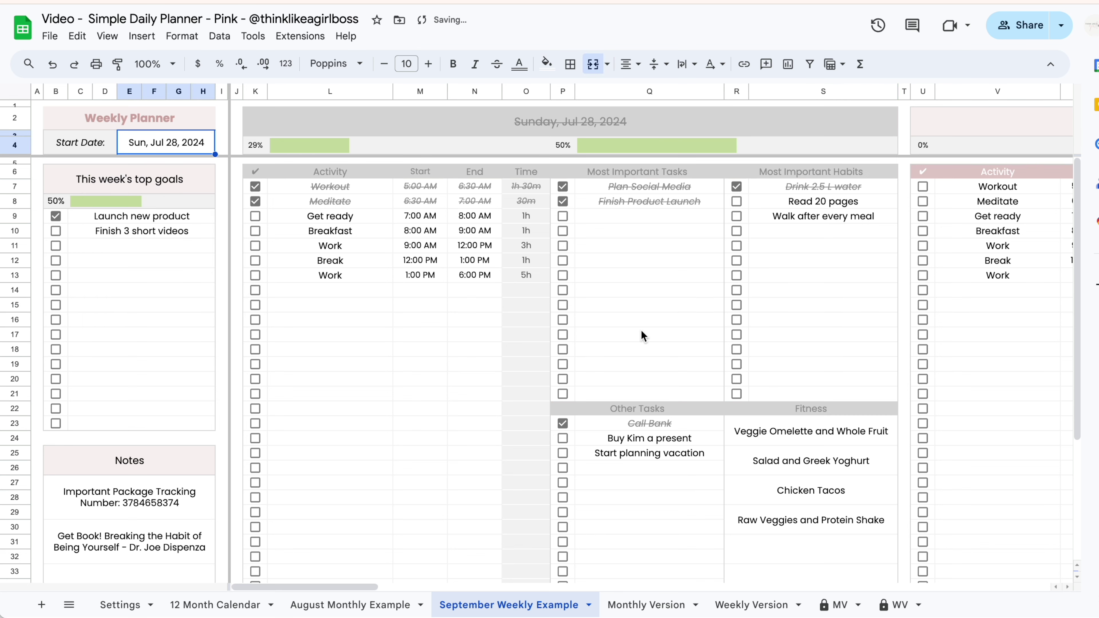
left_click(669, 336)
scroll(669, 335, "right", 5)
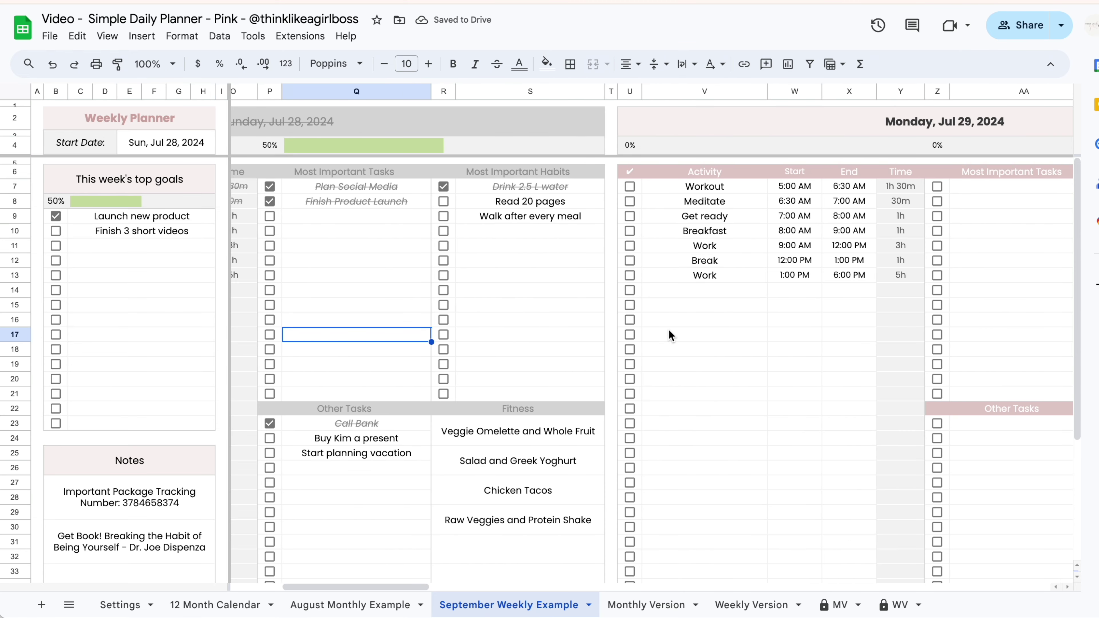
Open the 12 Month Calendar sheet and clear its start month and year
left_click(470, 348)
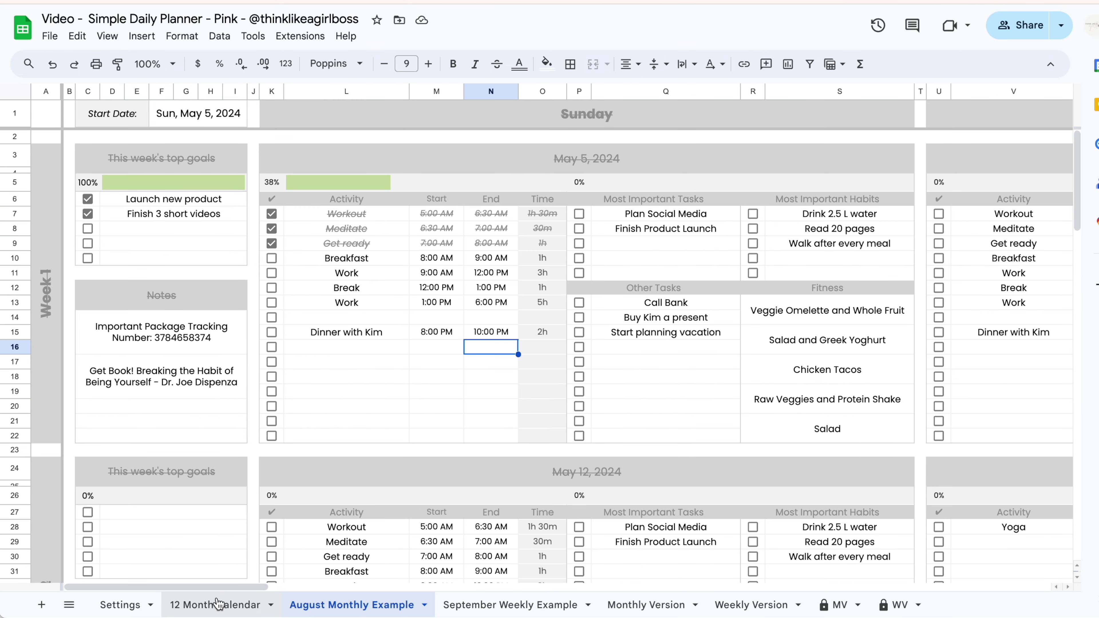
left_click(212, 606)
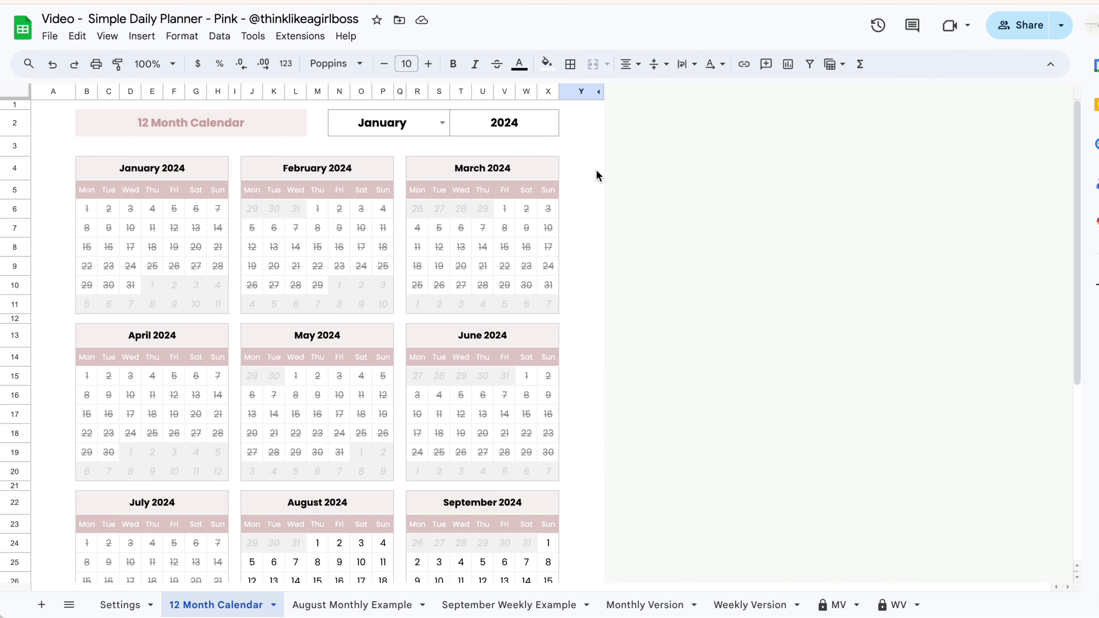
left_click_drag(404, 125, 510, 123)
key("Delete")
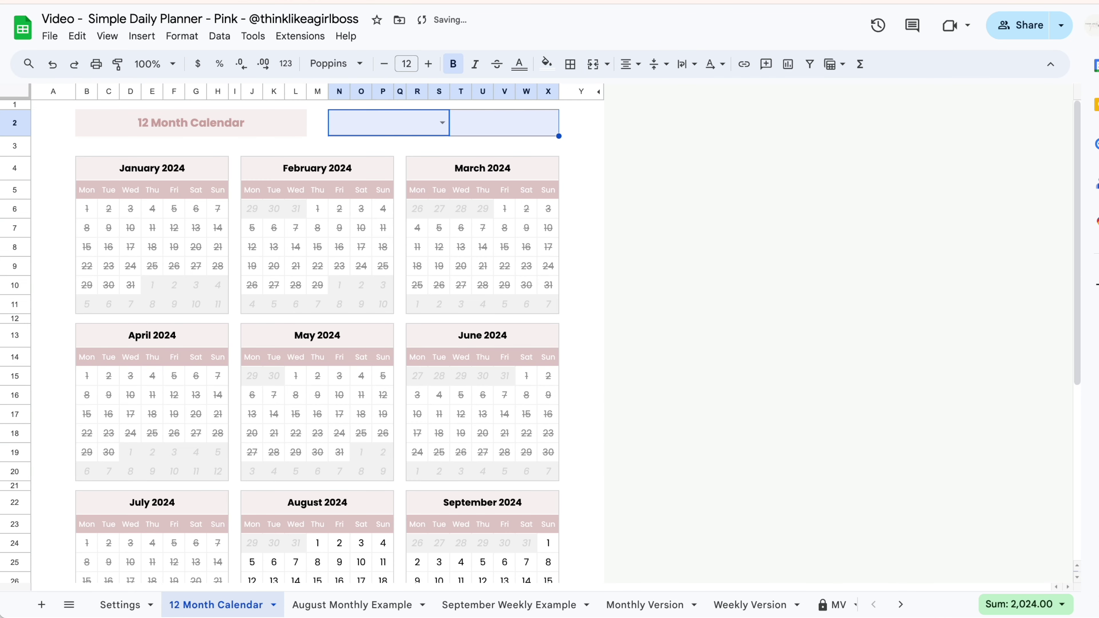
left_click(599, 374)
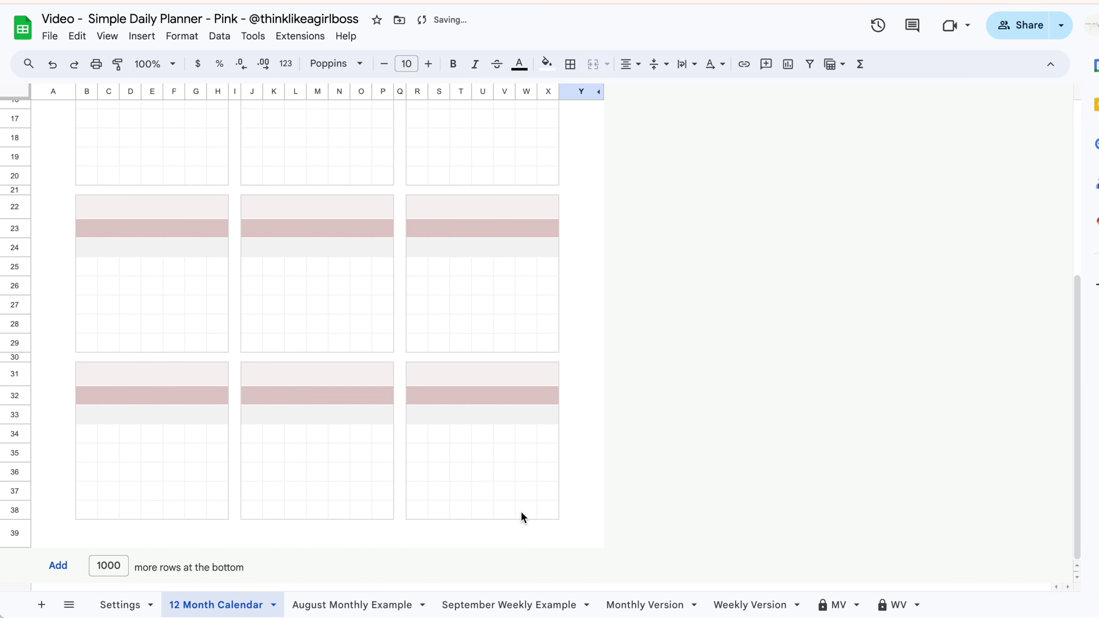
Set the 12 Month Calendar's start month to April and its year to 2024
left_click(442, 124)
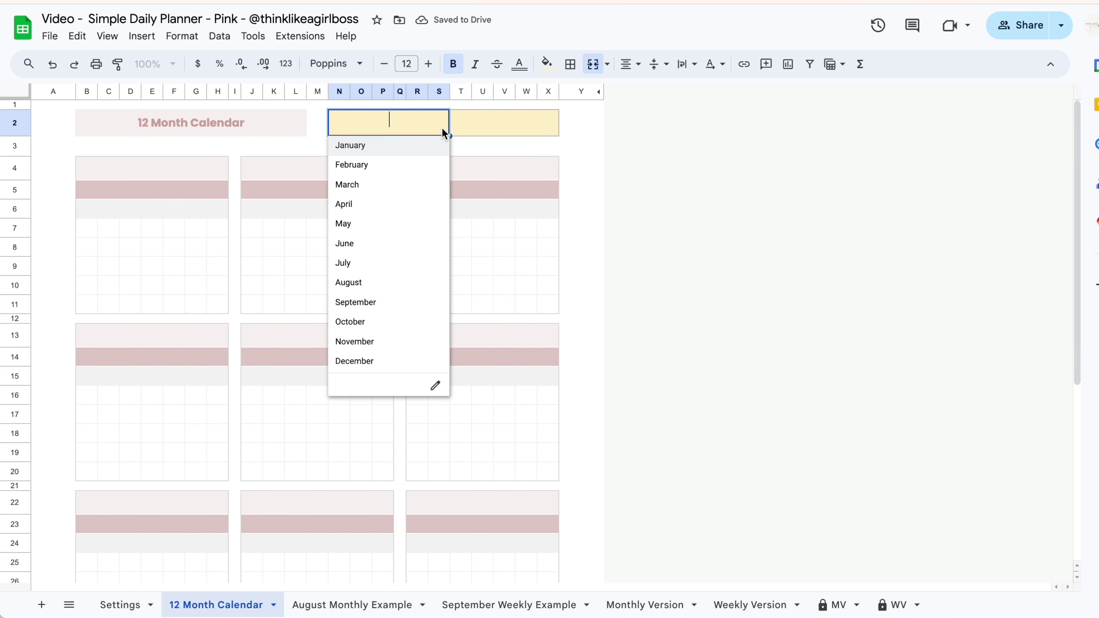
left_click(377, 203)
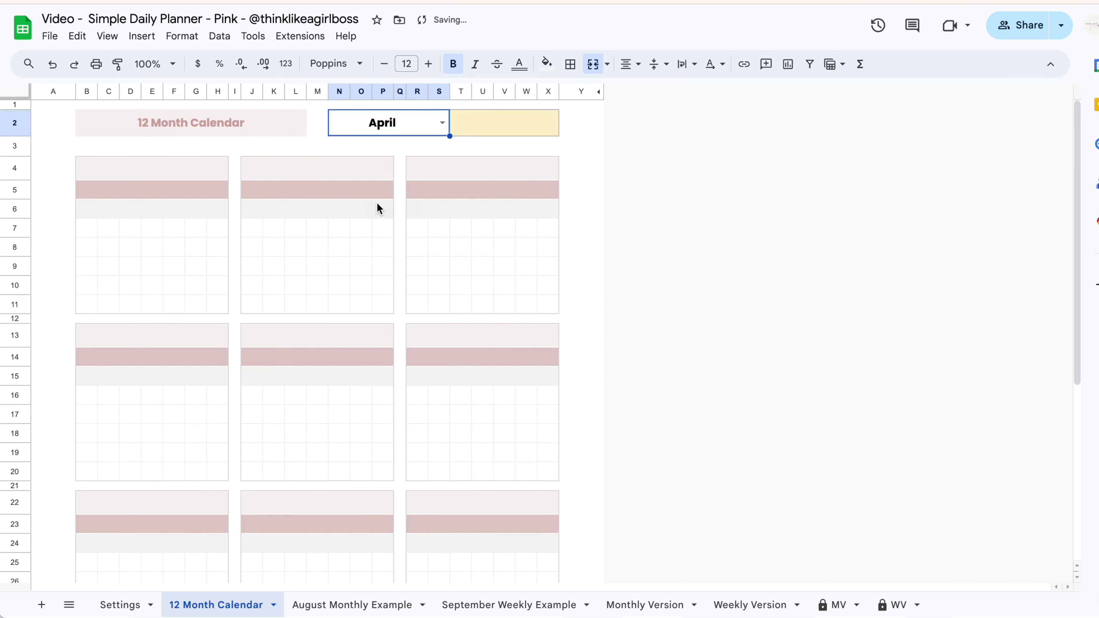
left_click(466, 122)
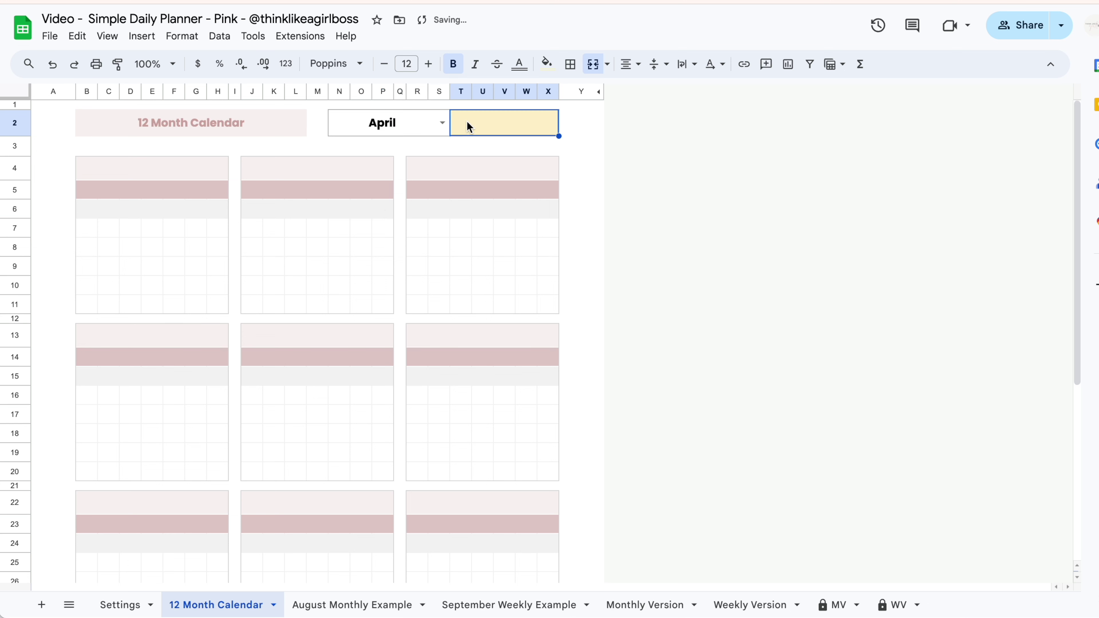
type("2024")
key("Return")
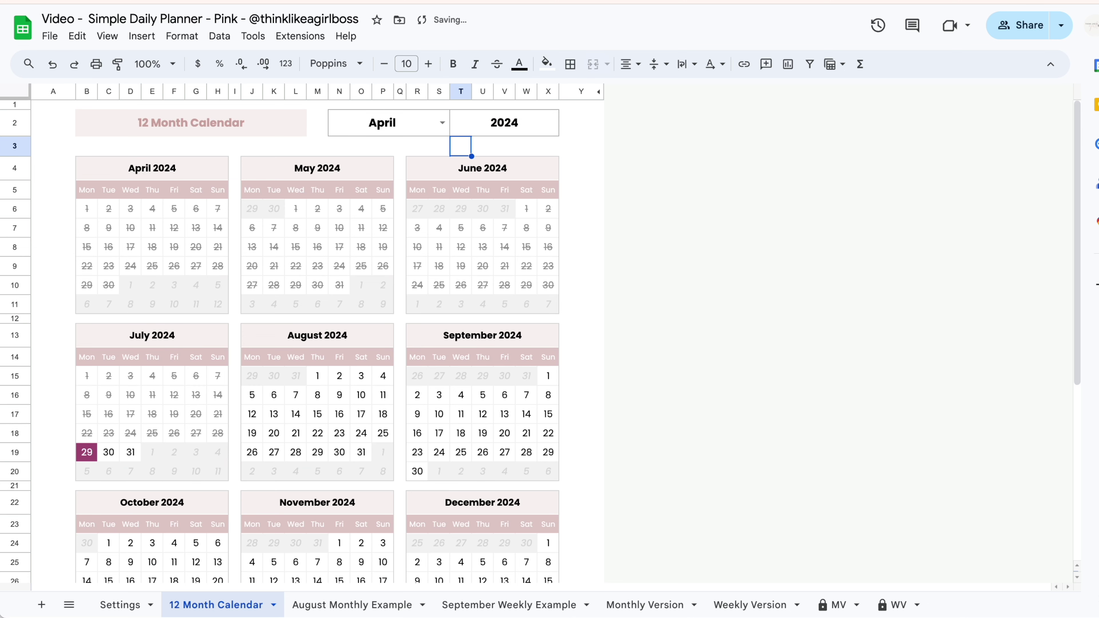
Examine the calendar's months from the first to the last, and compare its past-date formatting with the August Monthly Example sheet
left_click_drag(132, 180, 112, 307)
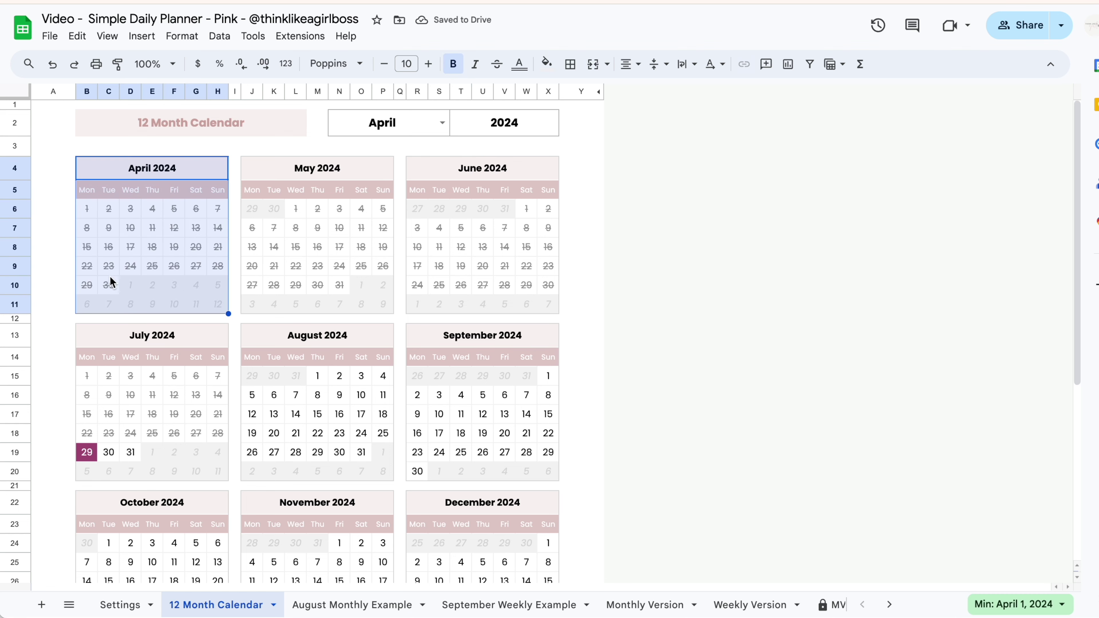
left_click(56, 230)
scroll(513, 409, "down", 5)
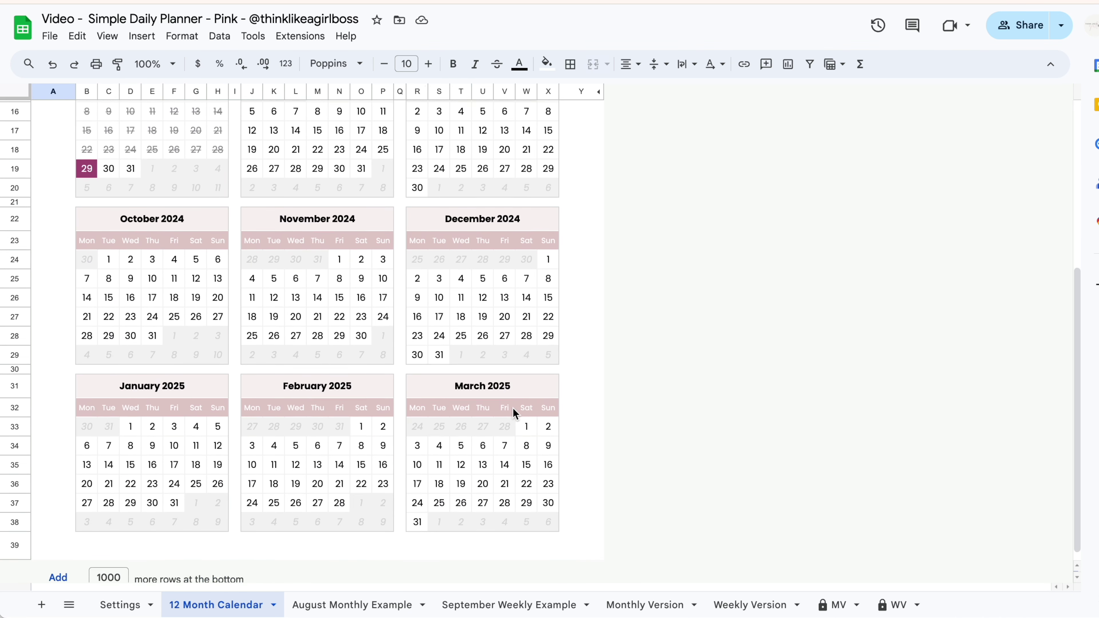
scroll(225, 446, "up", 5)
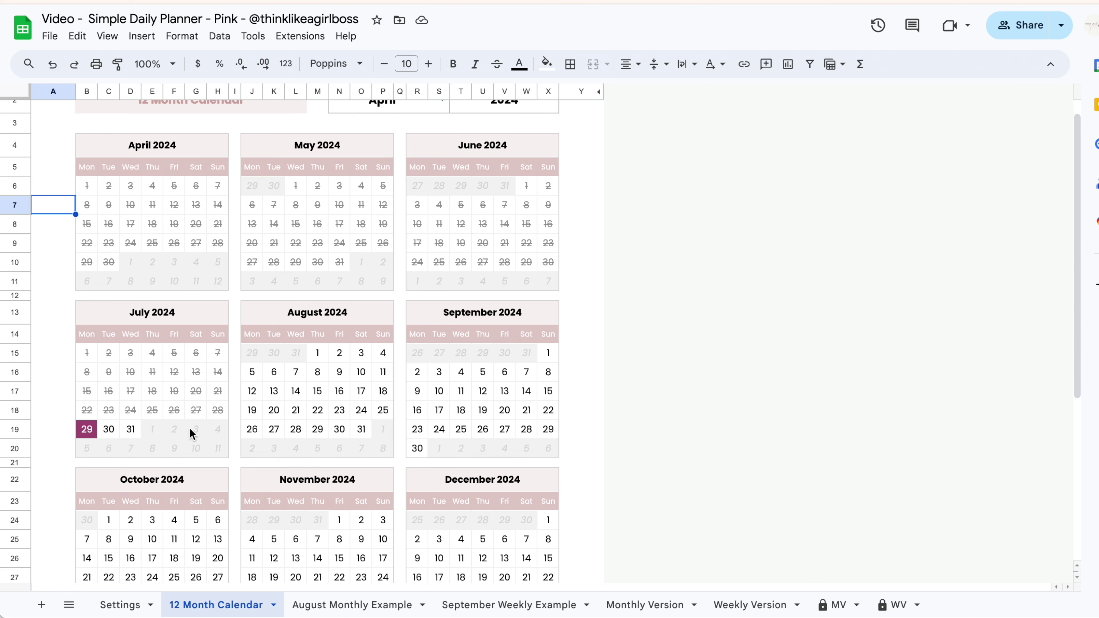
left_click(360, 605)
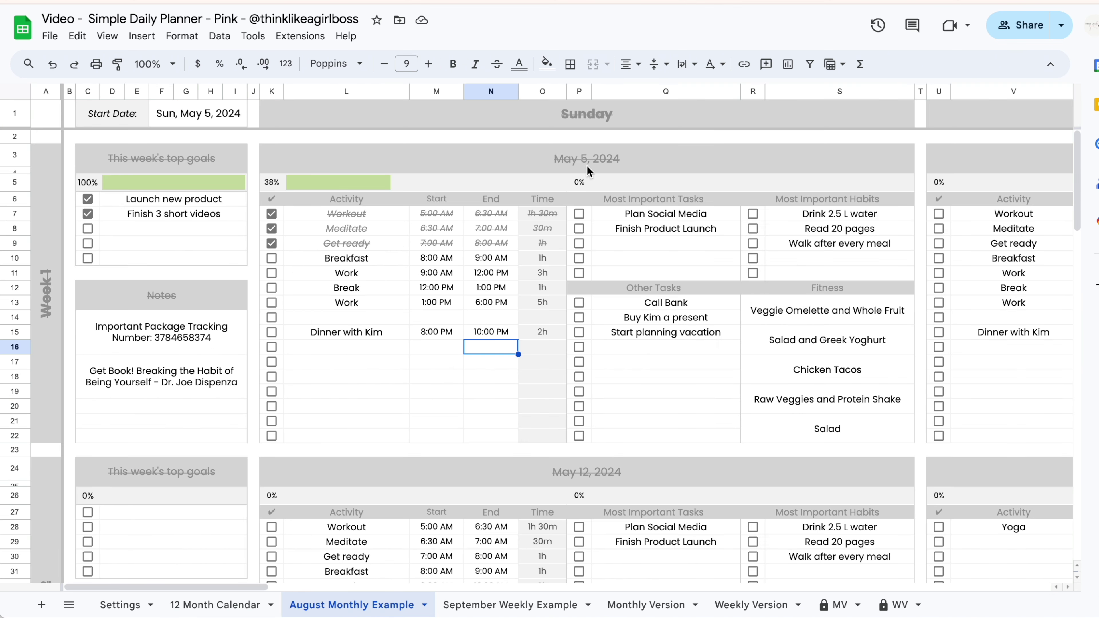
left_click(233, 604)
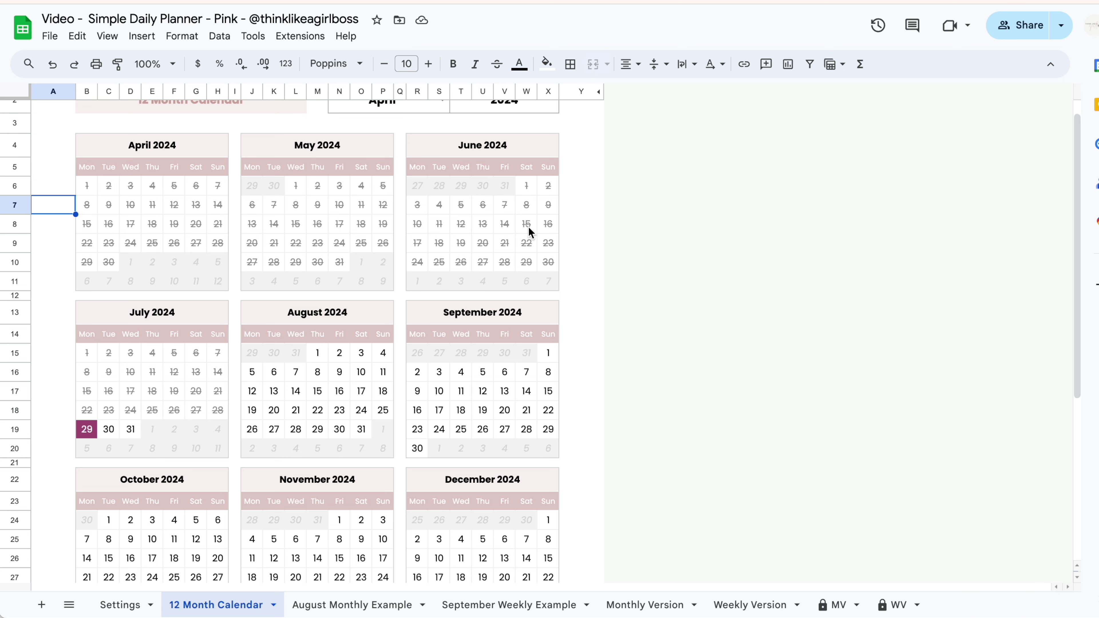
scroll(198, 374, "up", 1)
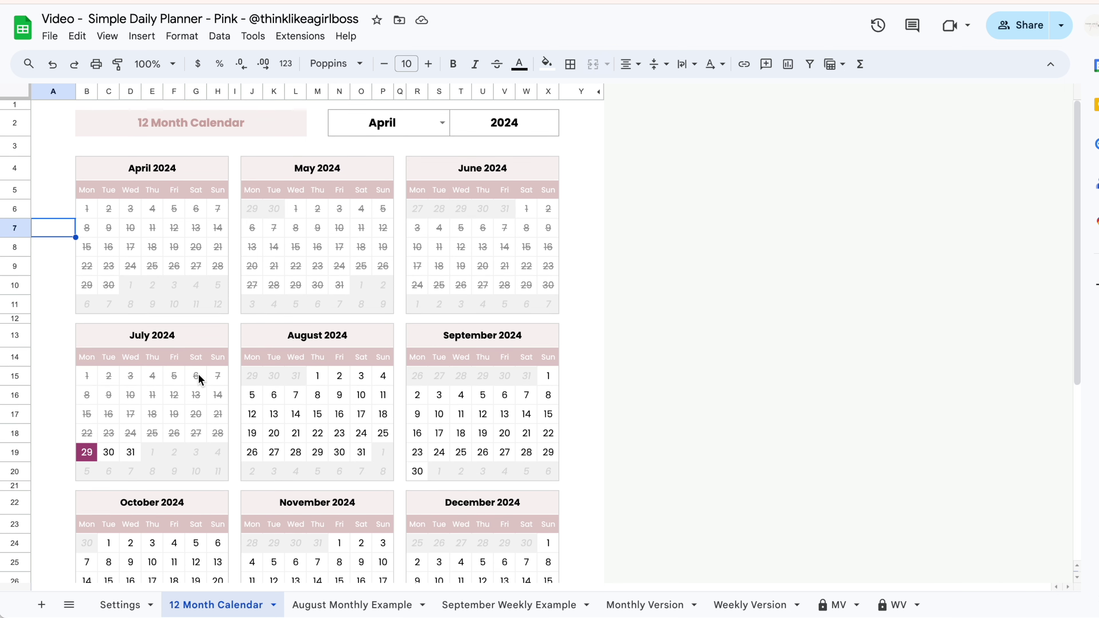
Set the 12 Month Calendar's start month to July and its year to 2025, and look through all twelve months
left_click(441, 123)
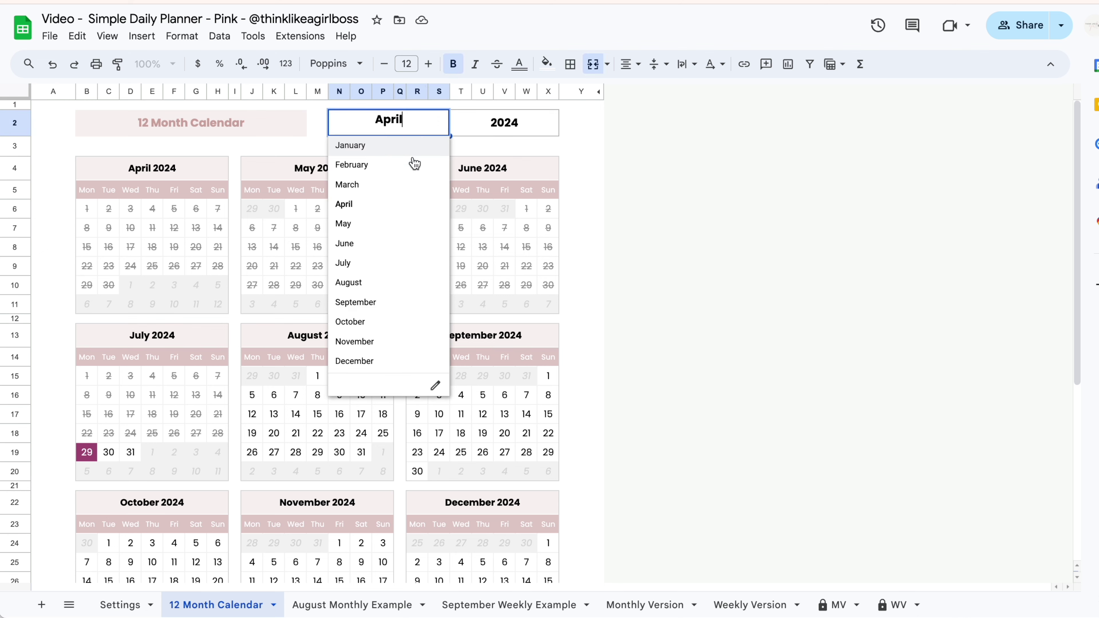
left_click(380, 239)
left_click(442, 124)
left_click(395, 262)
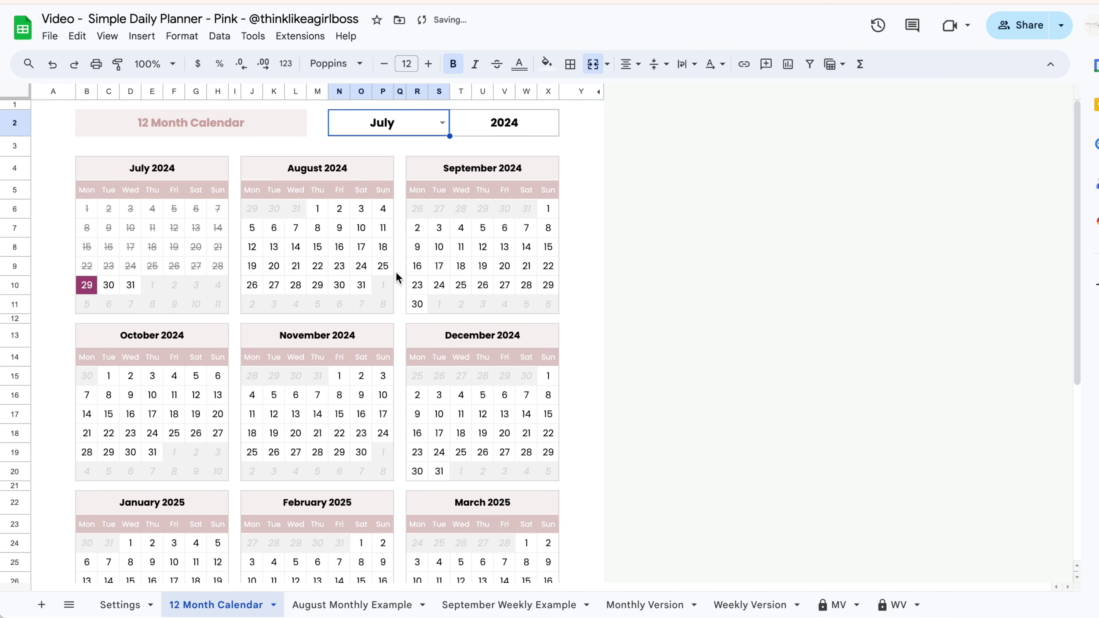
left_click(475, 130)
type("2025")
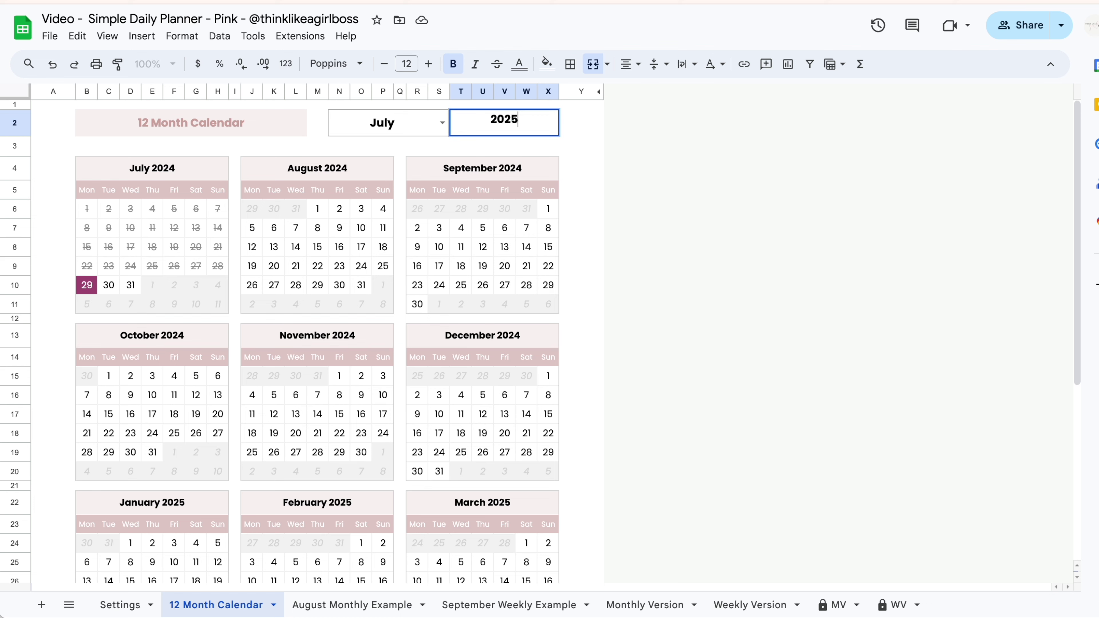
key("Return")
left_click(583, 376)
scroll(582, 371, "down", 5)
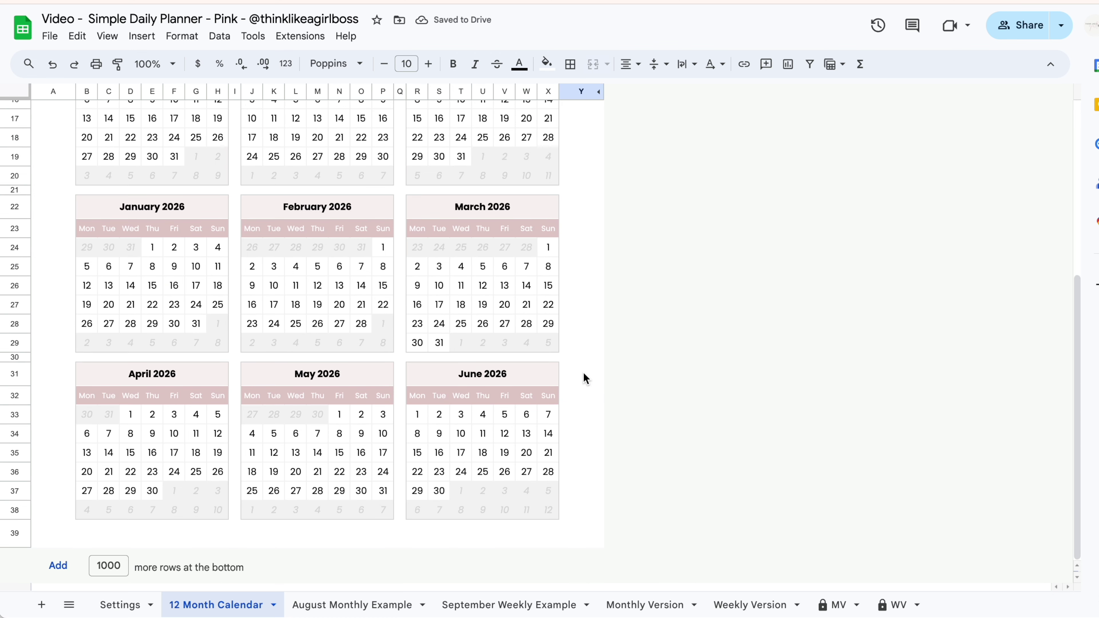
scroll(582, 372, "up", 5)
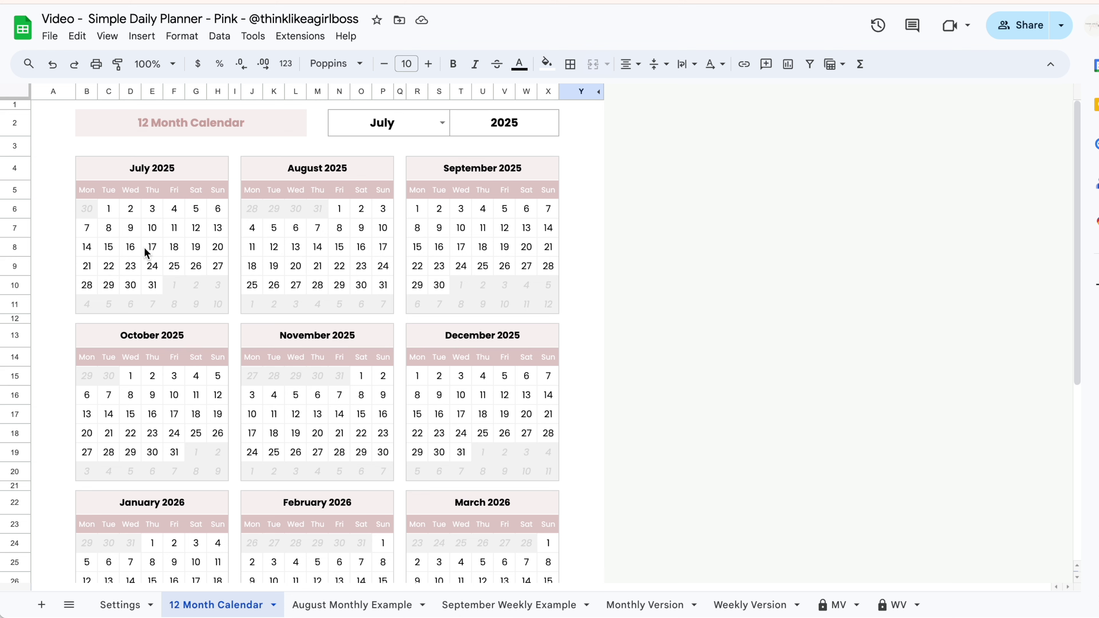
In the Settings sheet, set the weeks to start on Sunday
left_click(121, 605)
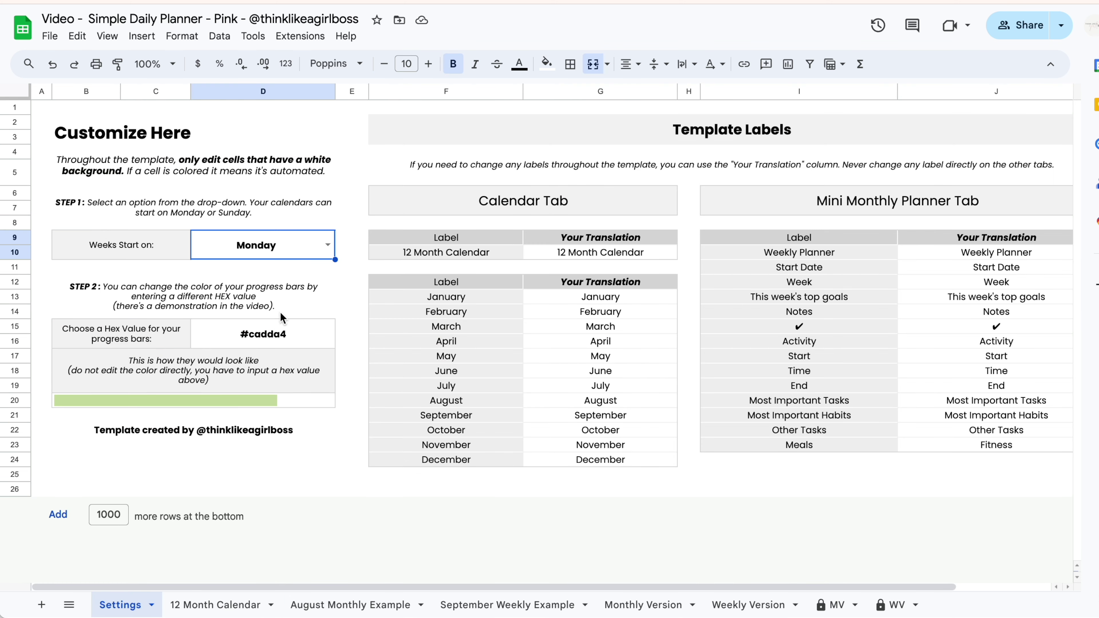
left_click(327, 245)
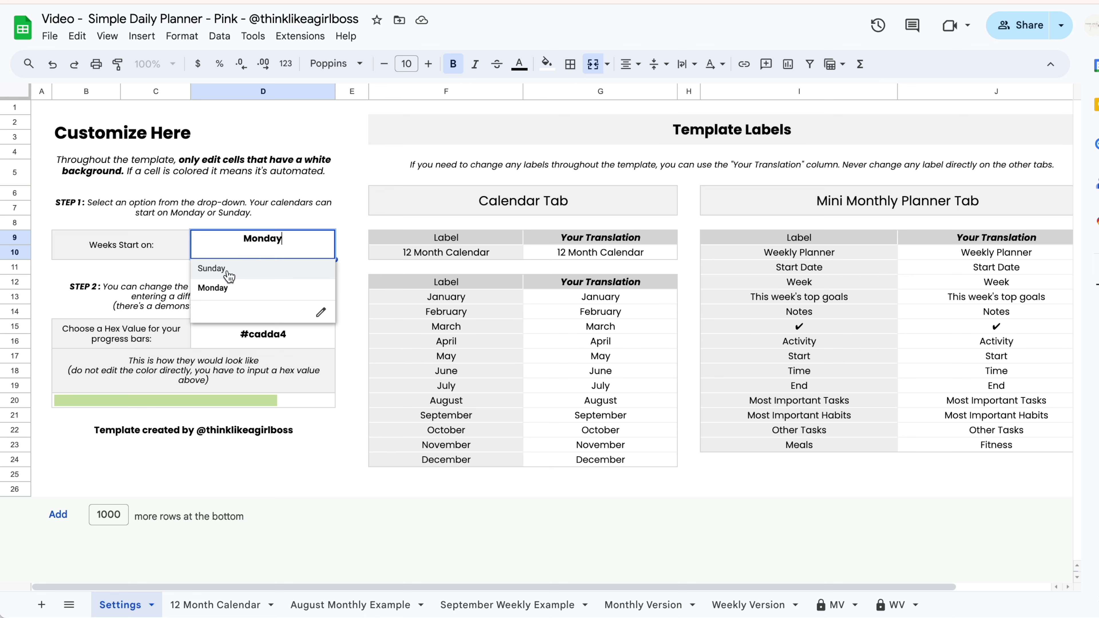
left_click(241, 273)
Look through the 12 Month Calendar, Monthly Version, Weekly Version, MV and WV sheets
left_click(211, 605)
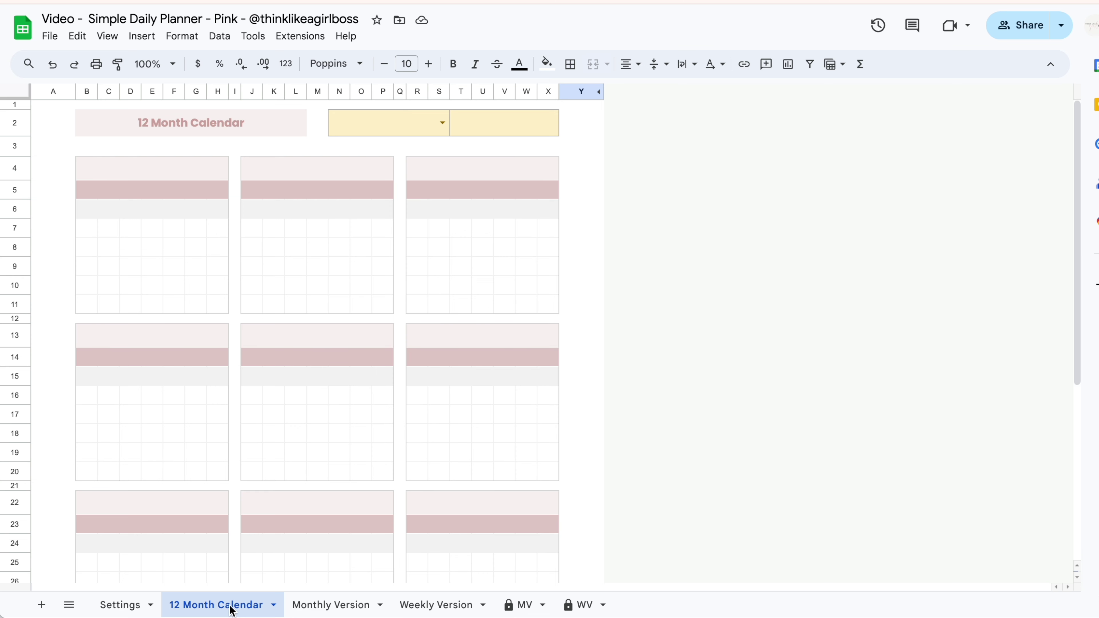
left_click(303, 604)
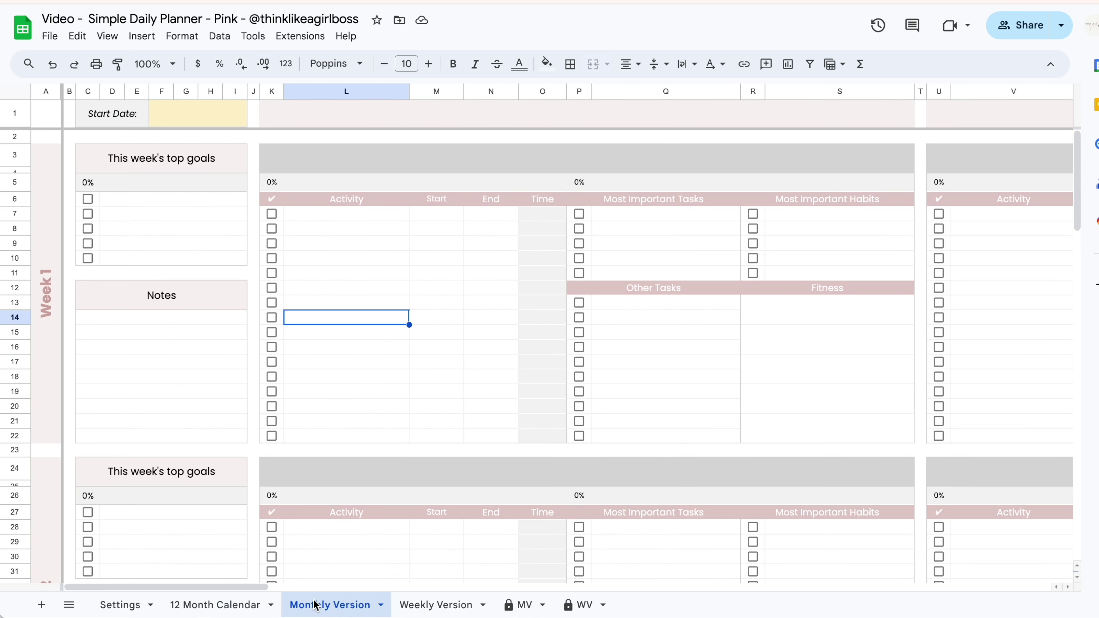
left_click(433, 604)
left_click(519, 605)
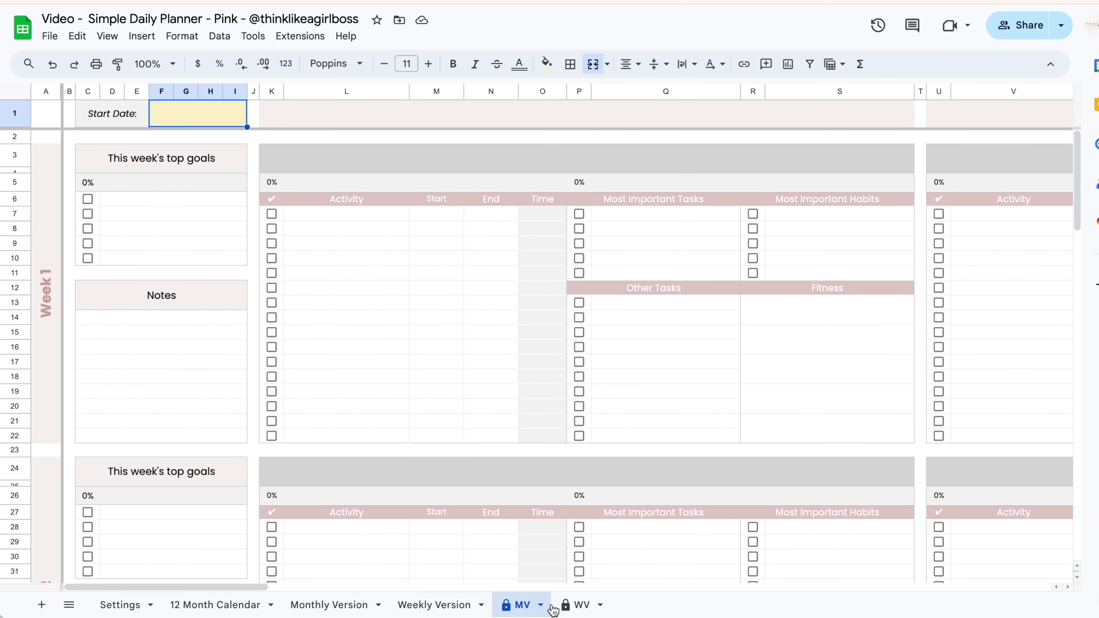
left_click(573, 606)
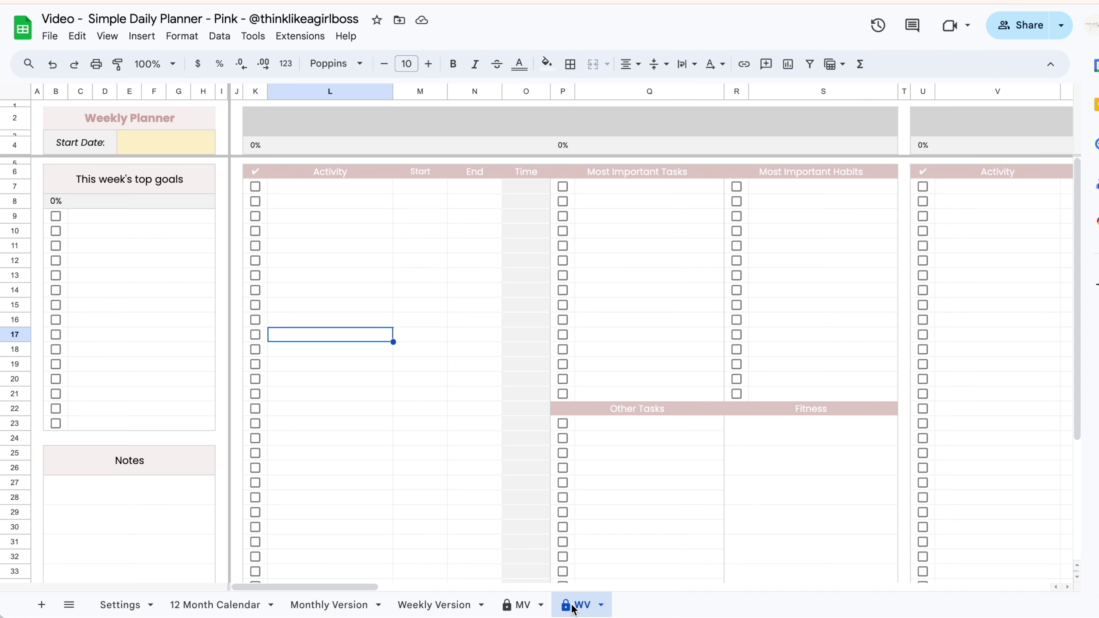
Set the start date of the Monthly Version sheet to August 5, 2024, and look over its day blocks and Monday schedule section
left_click(338, 605)
double_click(225, 118)
left_click(157, 286)
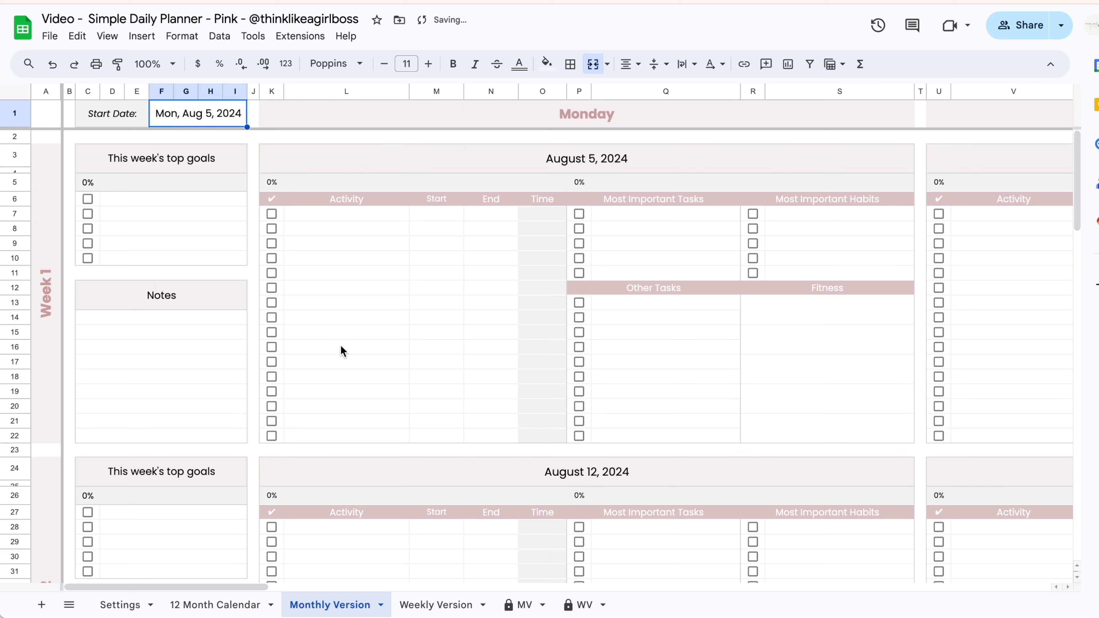
scroll(400, 366, "right", 8)
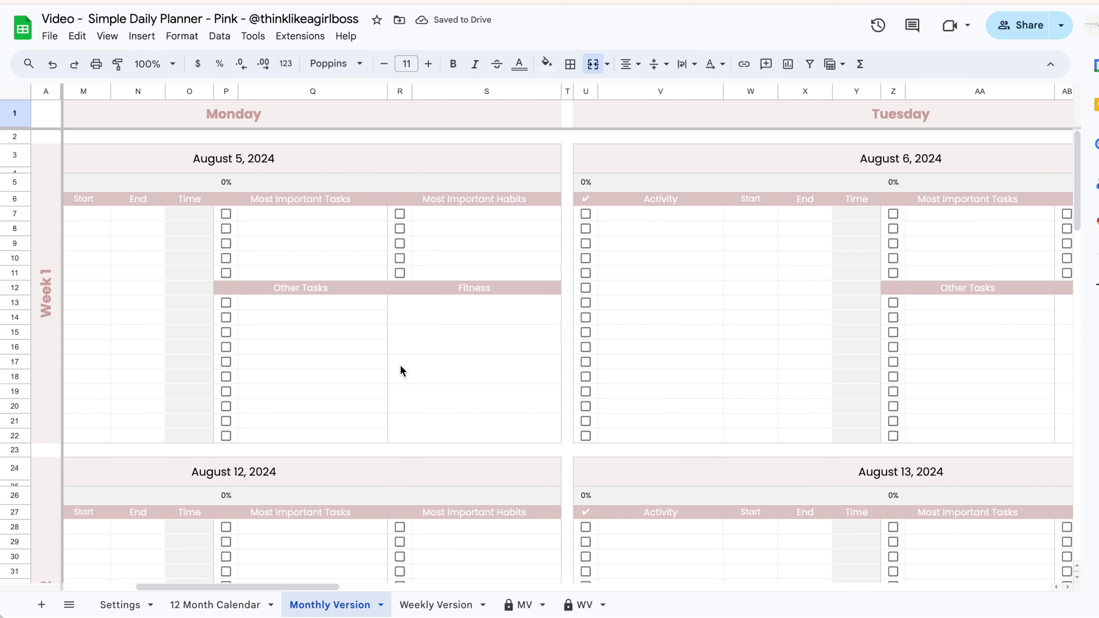
scroll(400, 366, "left", 8)
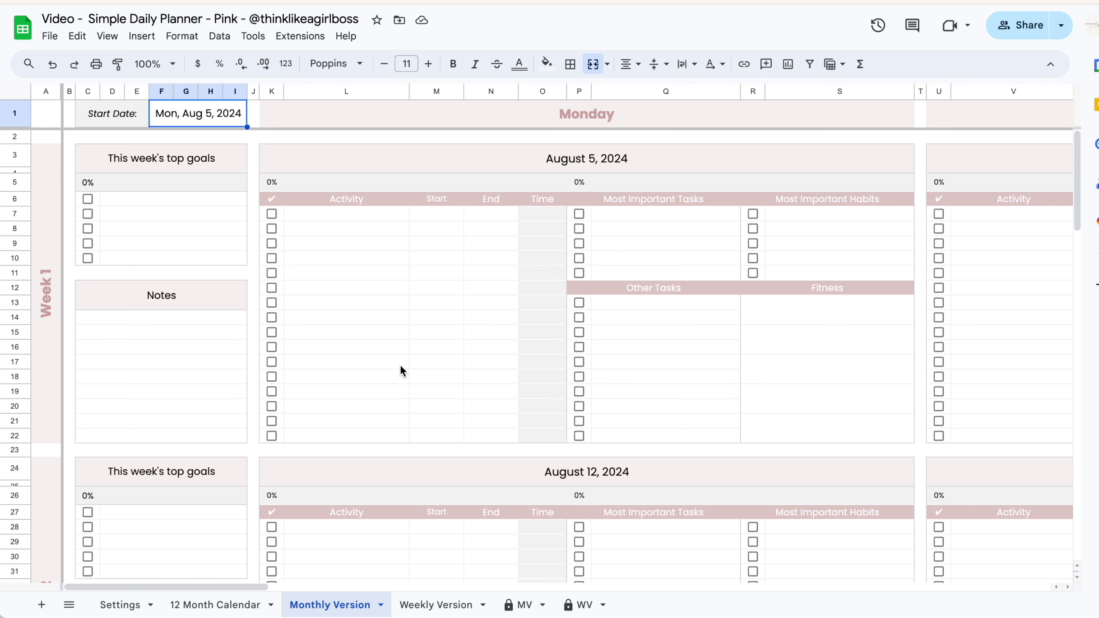
left_click_drag(273, 200, 529, 438)
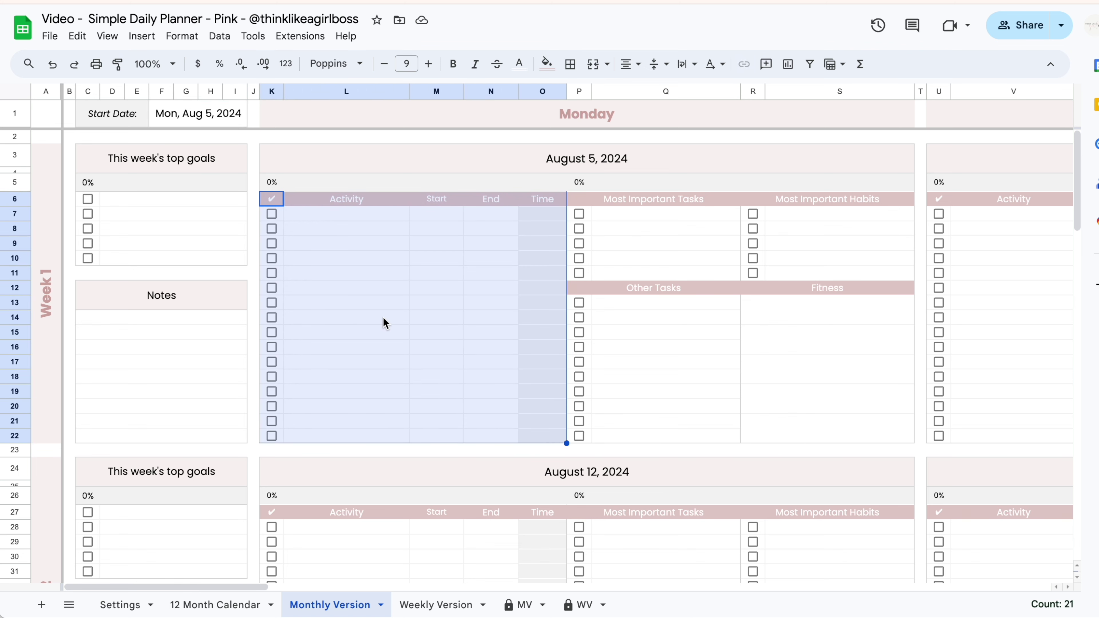
left_click(395, 281)
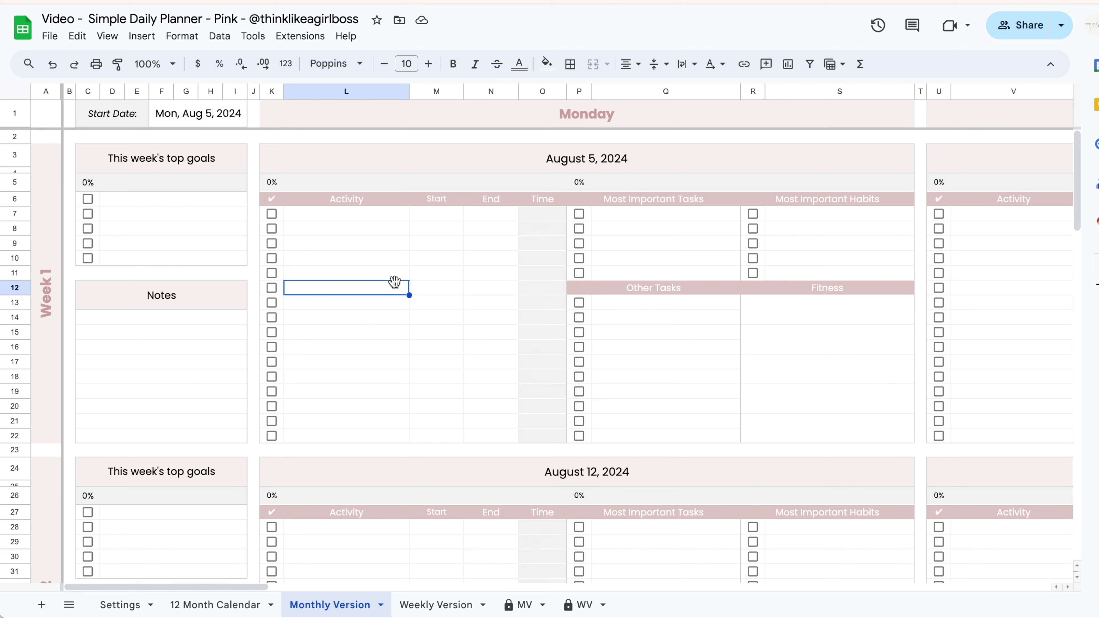
Check the Settings sheet and set the 12 Month Calendar's start month to April and its year to 2025
left_click(119, 606)
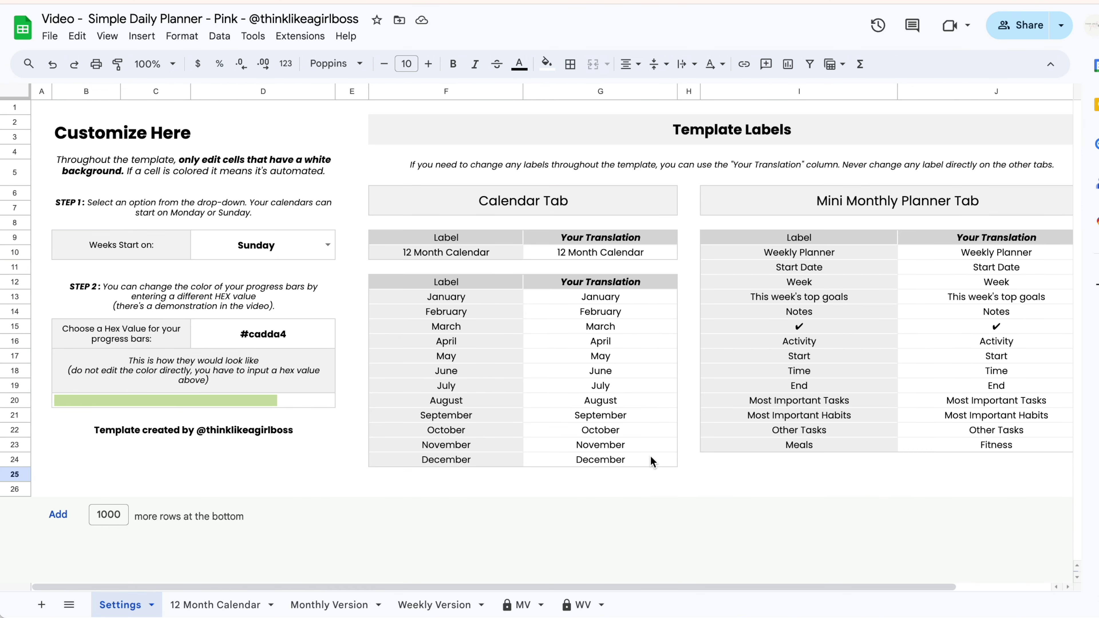
left_click(229, 604)
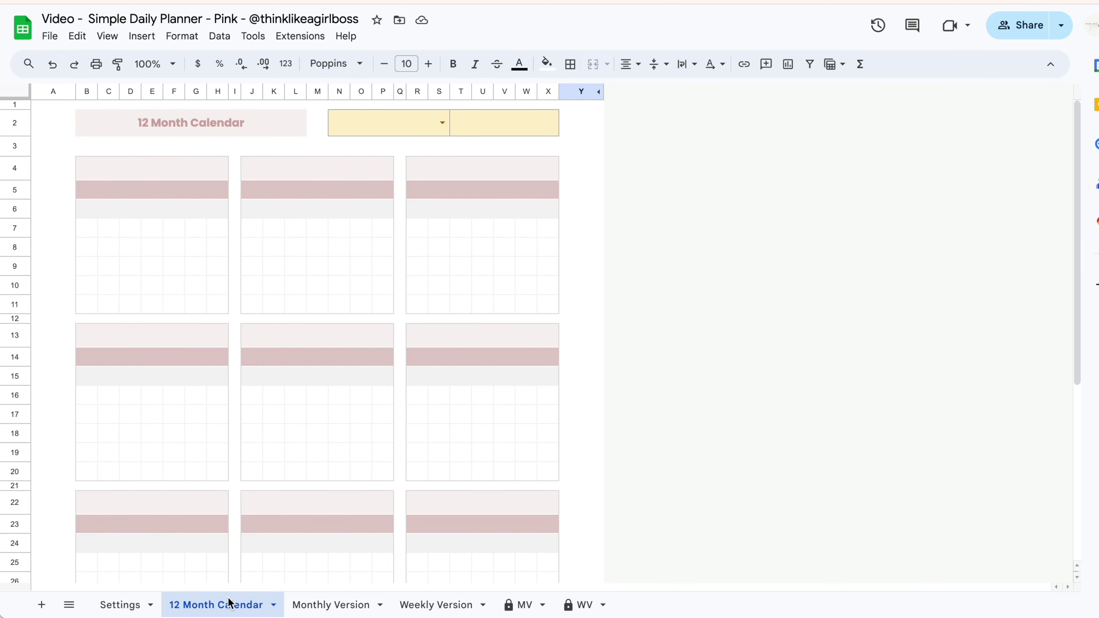
left_click(441, 125)
left_click(378, 208)
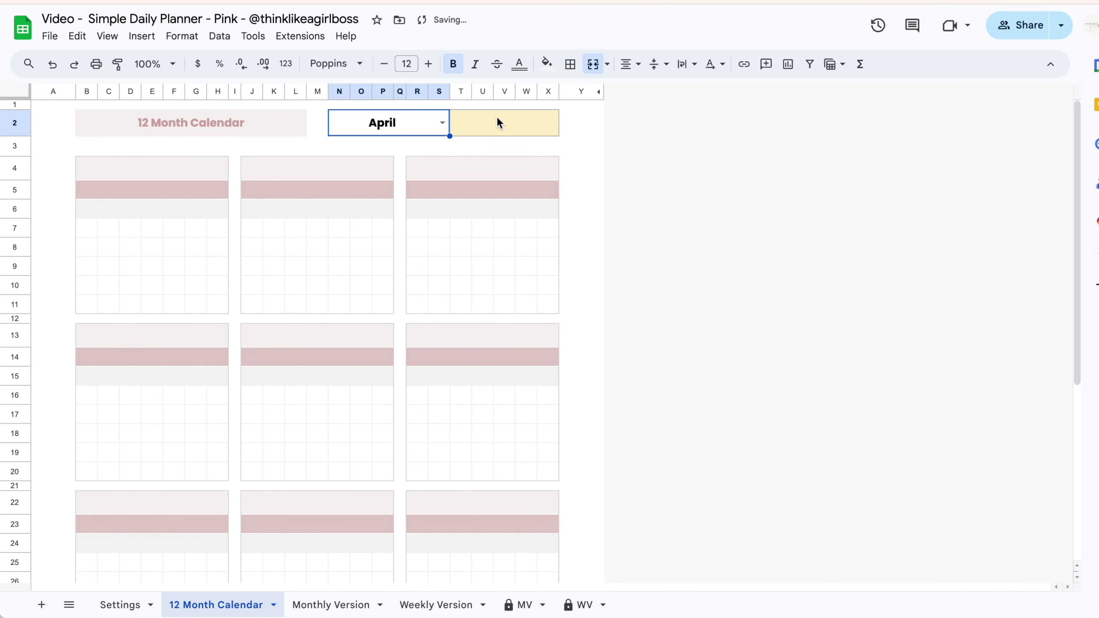
left_click(496, 116)
type("2025")
key("Return")
Compare the Monthly Version and Weekly Version sheets with their locked MV and WV copies
left_click(345, 608)
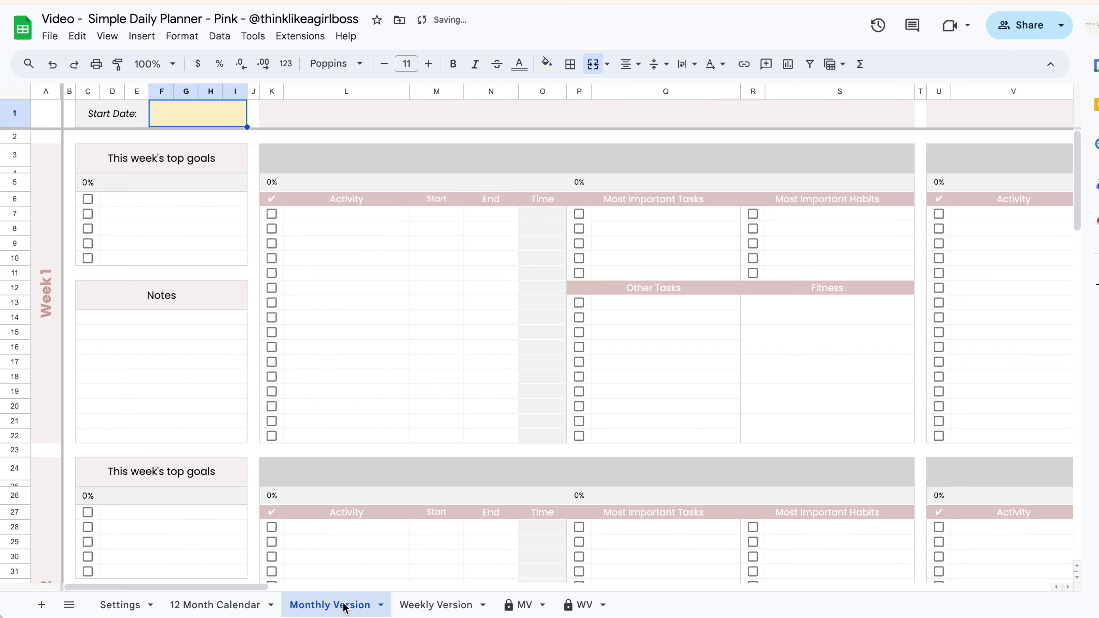
left_click(429, 606)
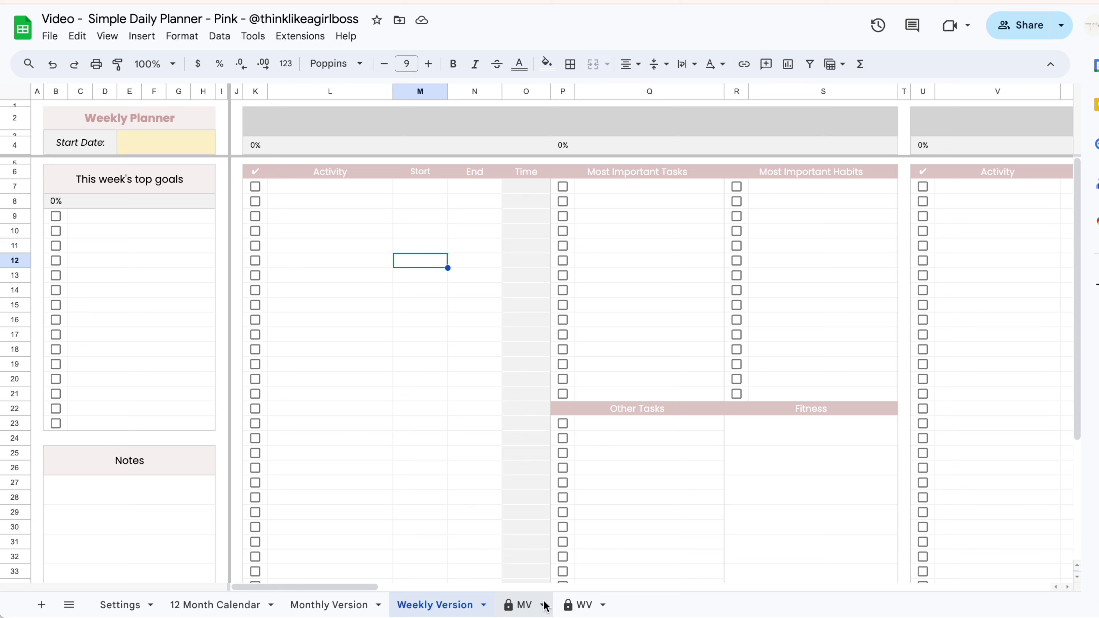
left_click(581, 604)
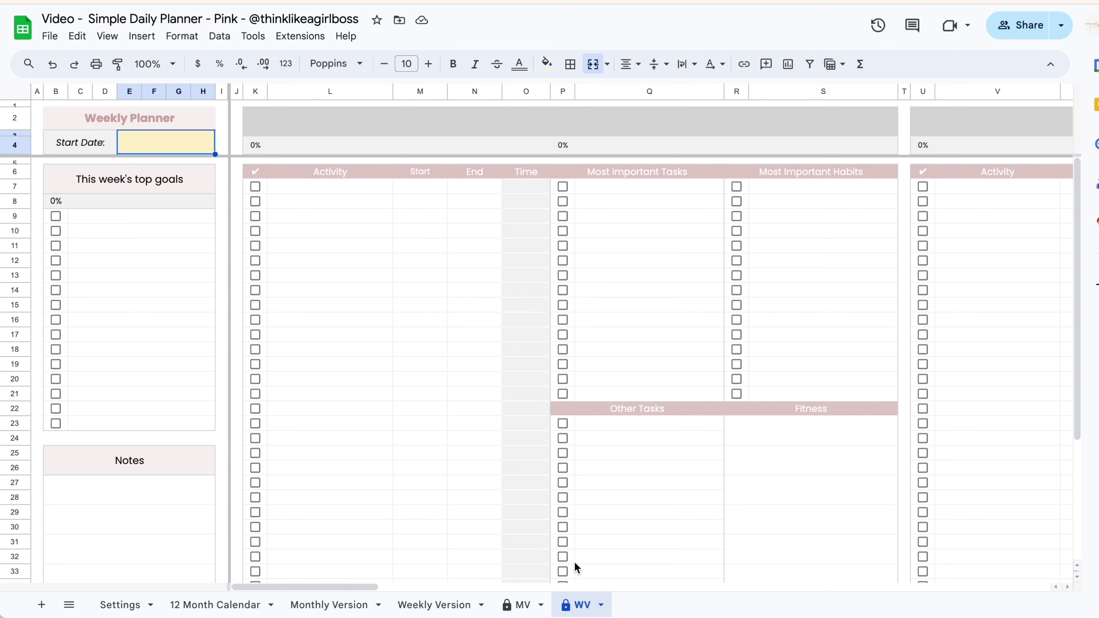
left_click(522, 605)
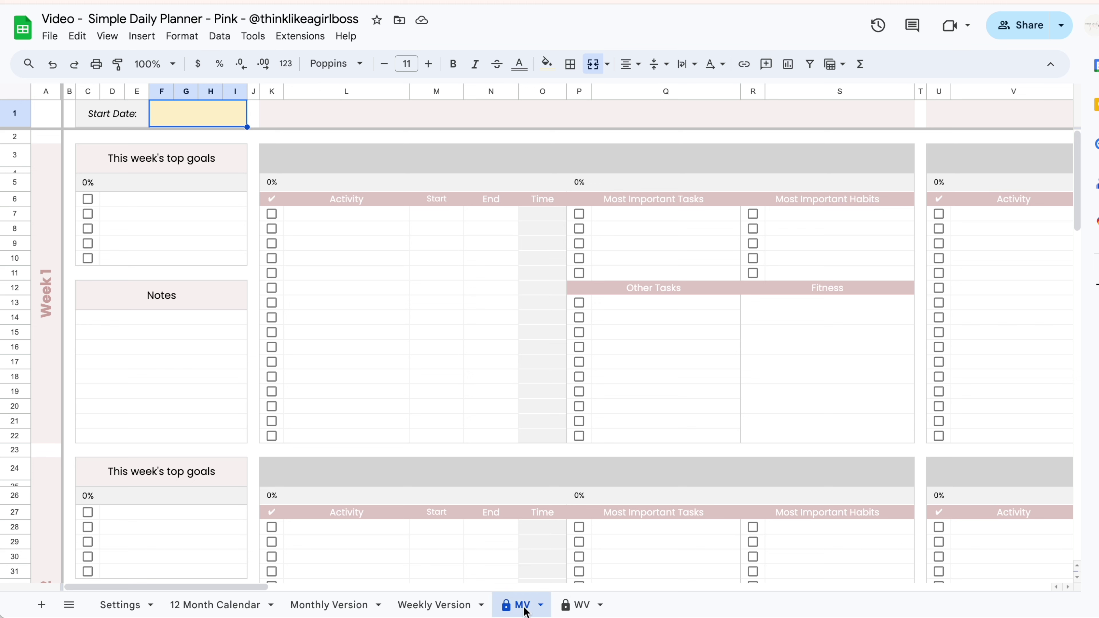
left_click(579, 605)
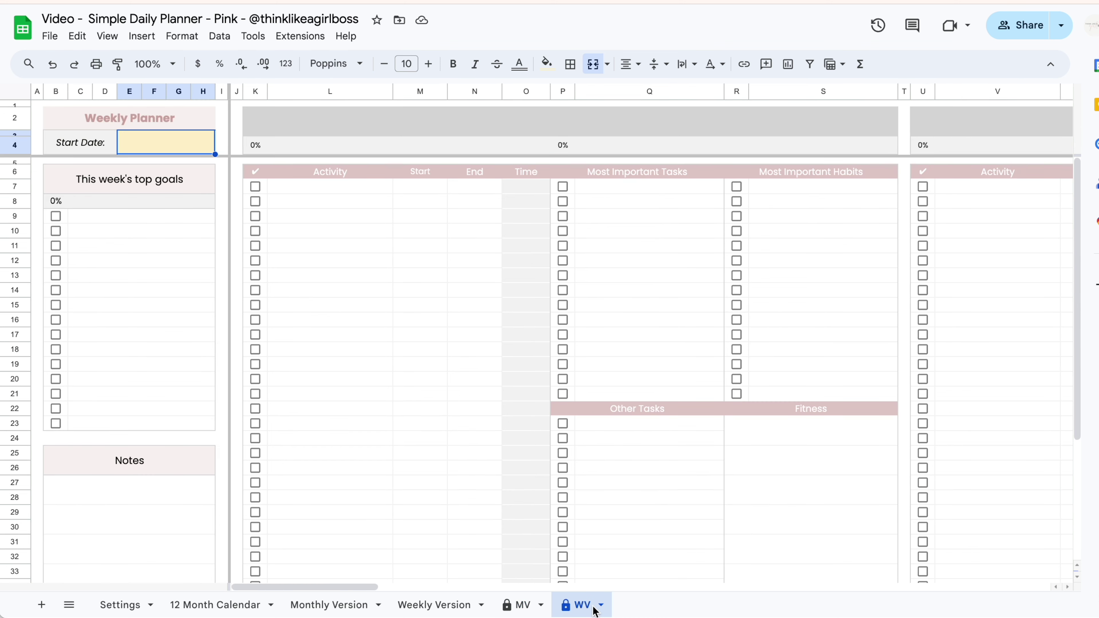
Duplicate the locked MV sheet
left_click(524, 606)
right_click(528, 608)
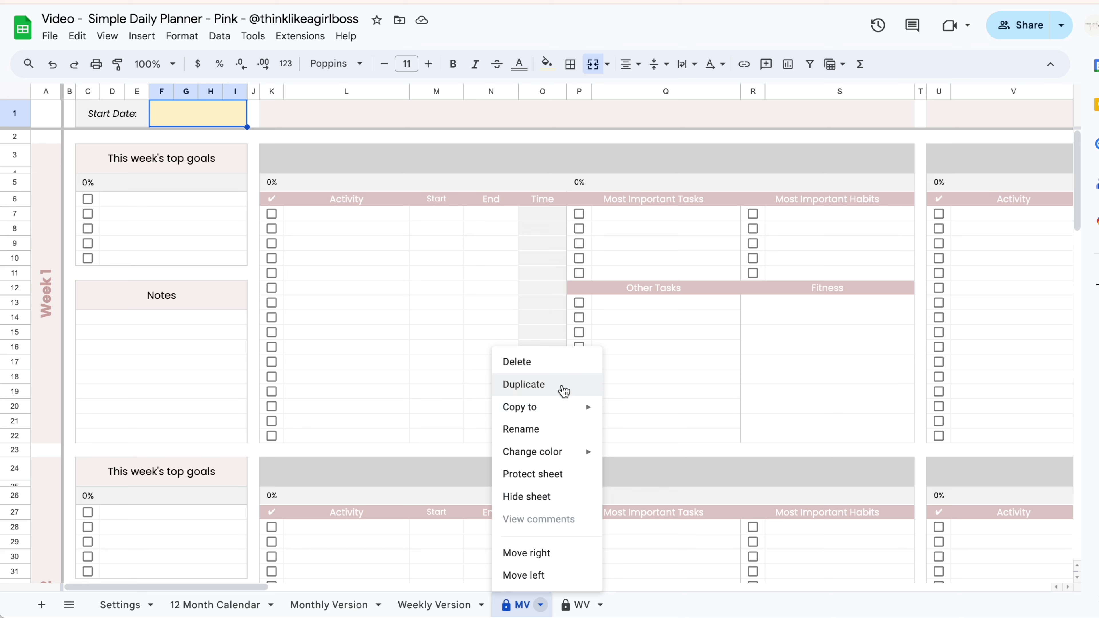
left_click(562, 387)
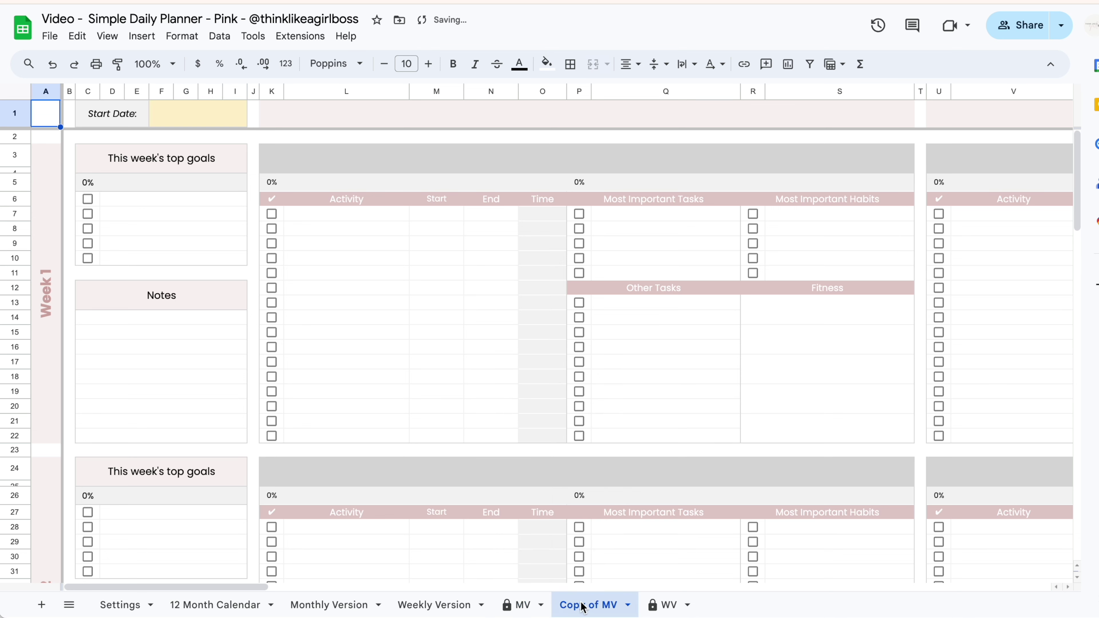
Rename the duplicated MV sheet September and place it directly after the 12 Month Calendar sheet
double_click(597, 609)
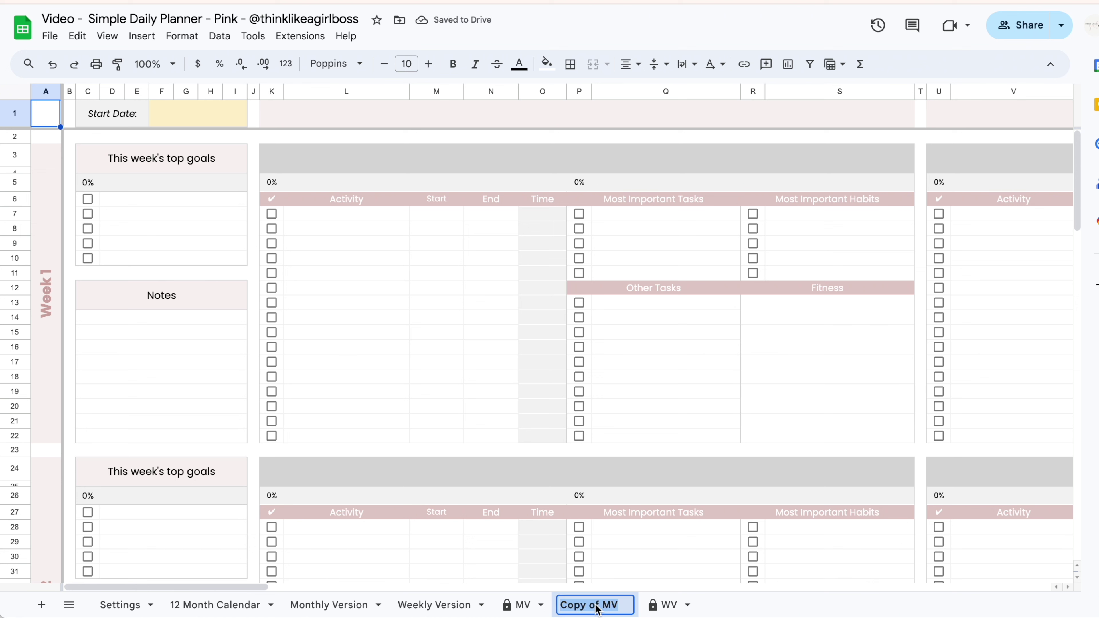
type("September")
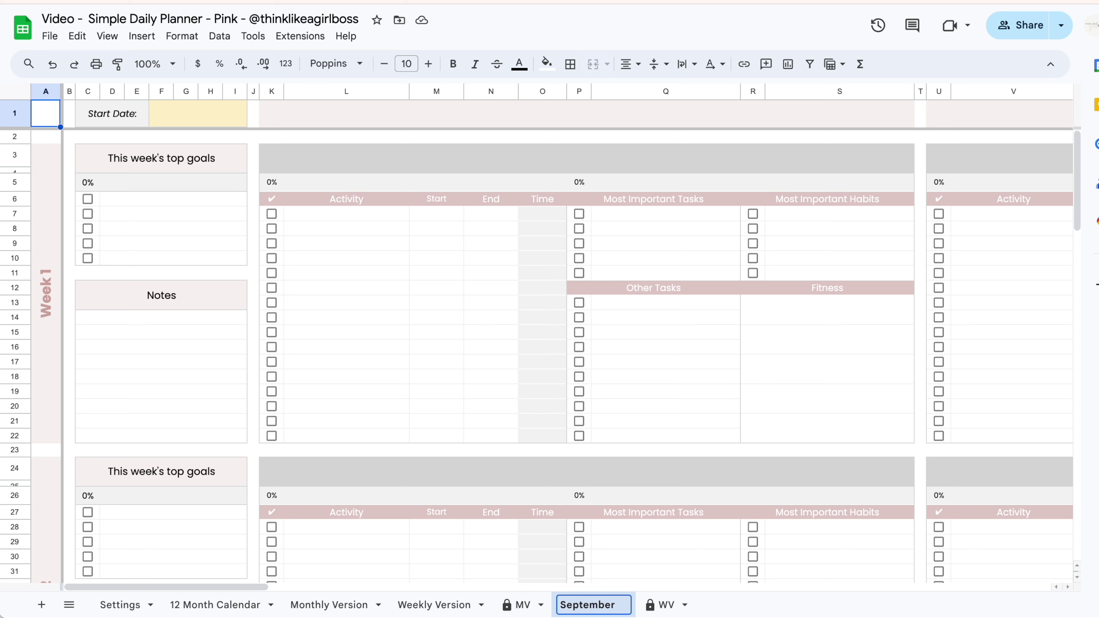
key("Return")
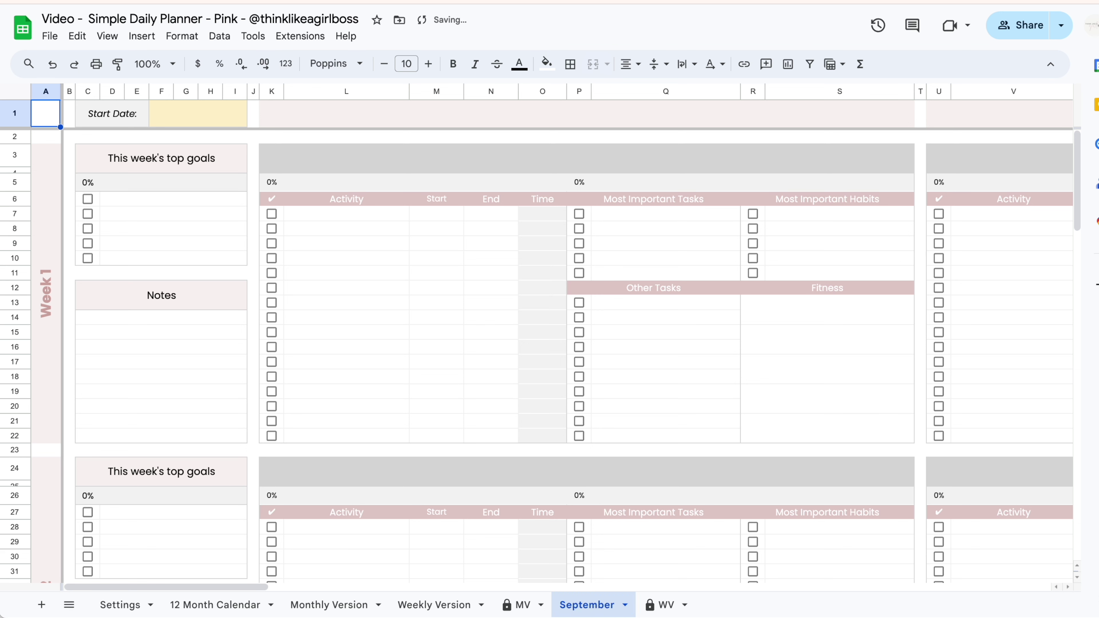
left_click_drag(572, 603, 320, 610)
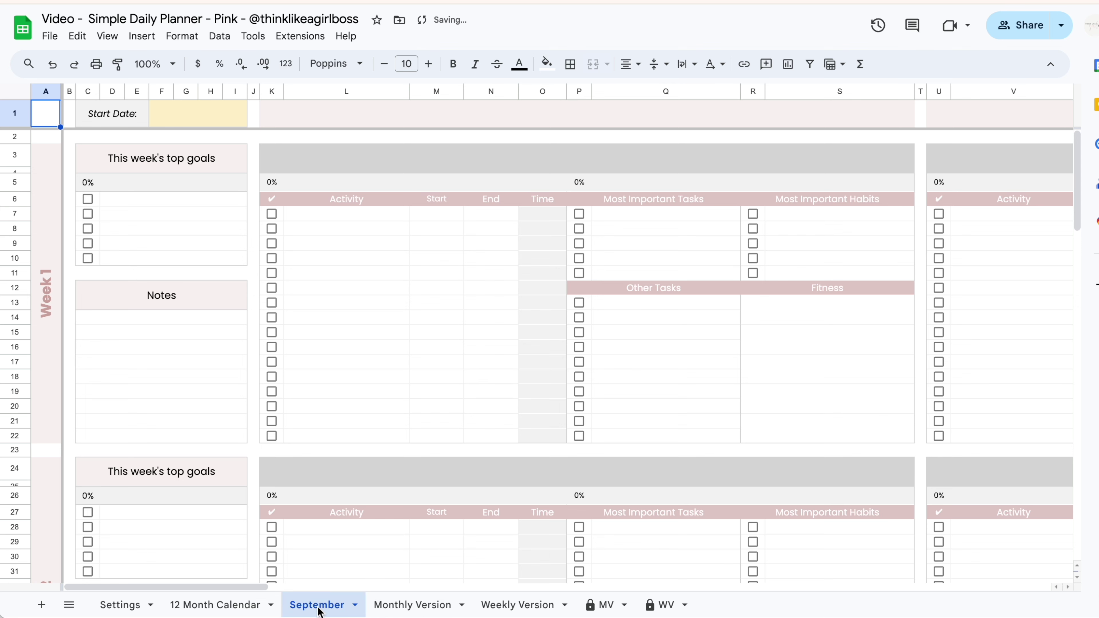
Duplicate the locked WV sheet and open the copy's name for editing, then leave the name as it is
left_click(662, 605)
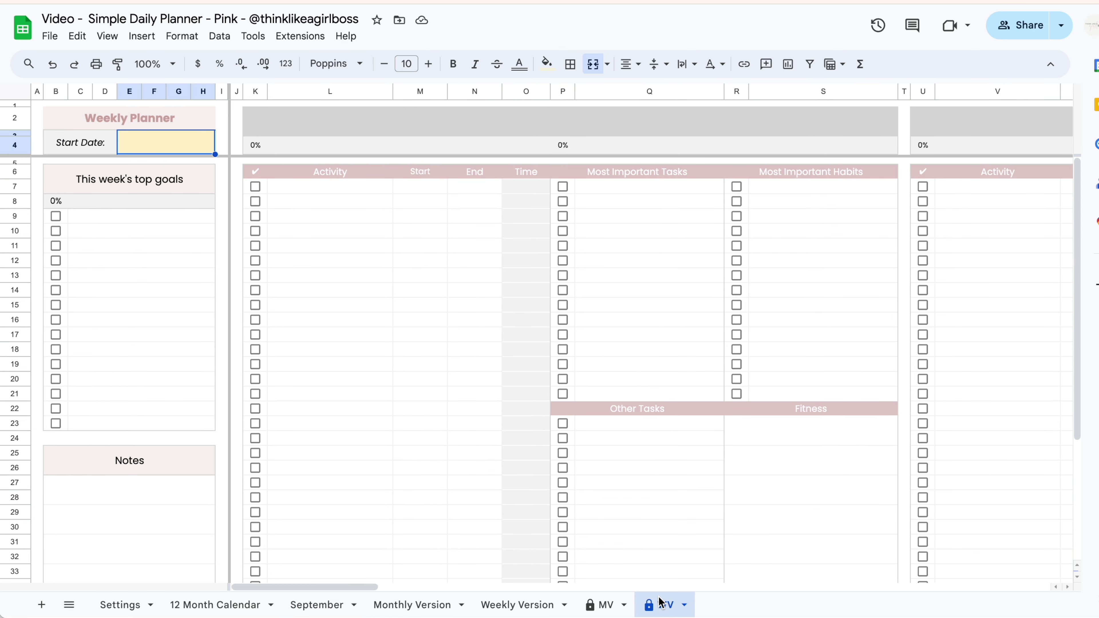
right_click(665, 606)
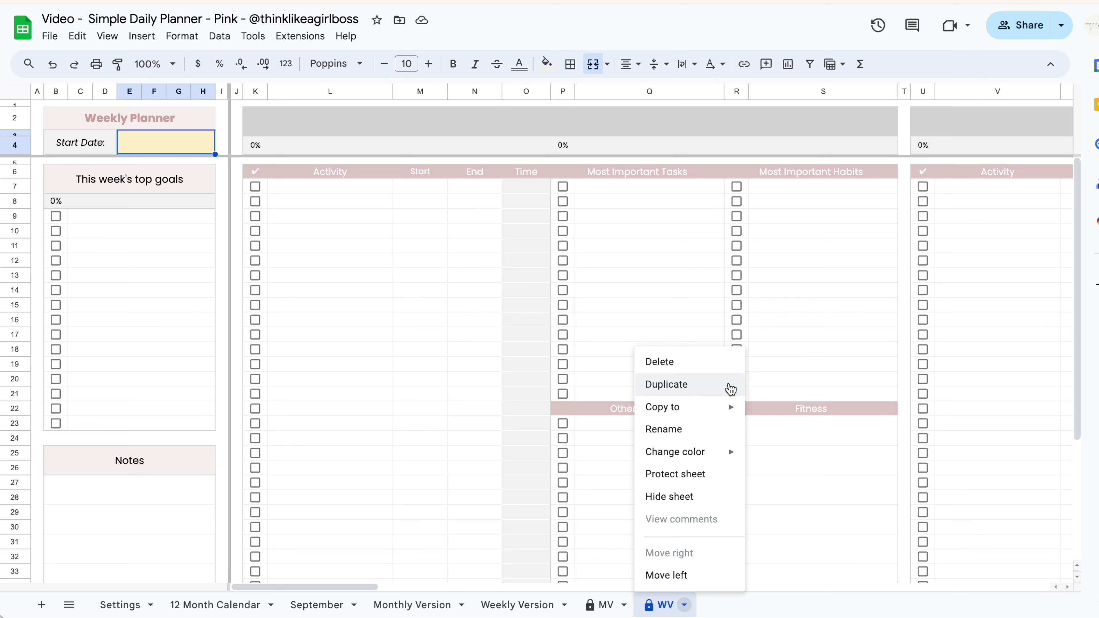
left_click(730, 386)
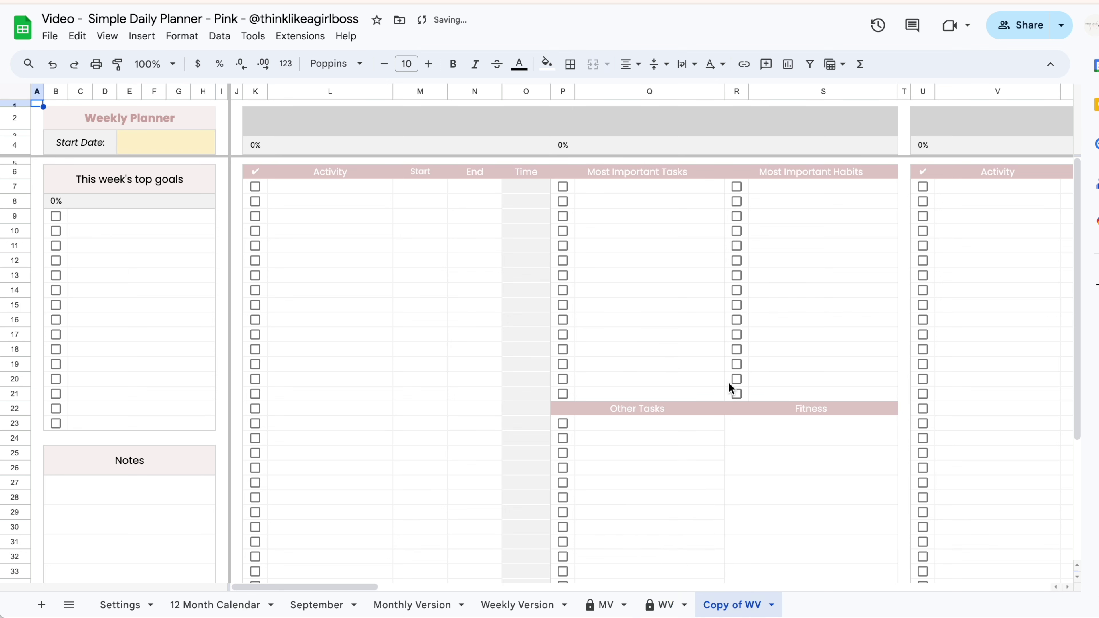
double_click(731, 605)
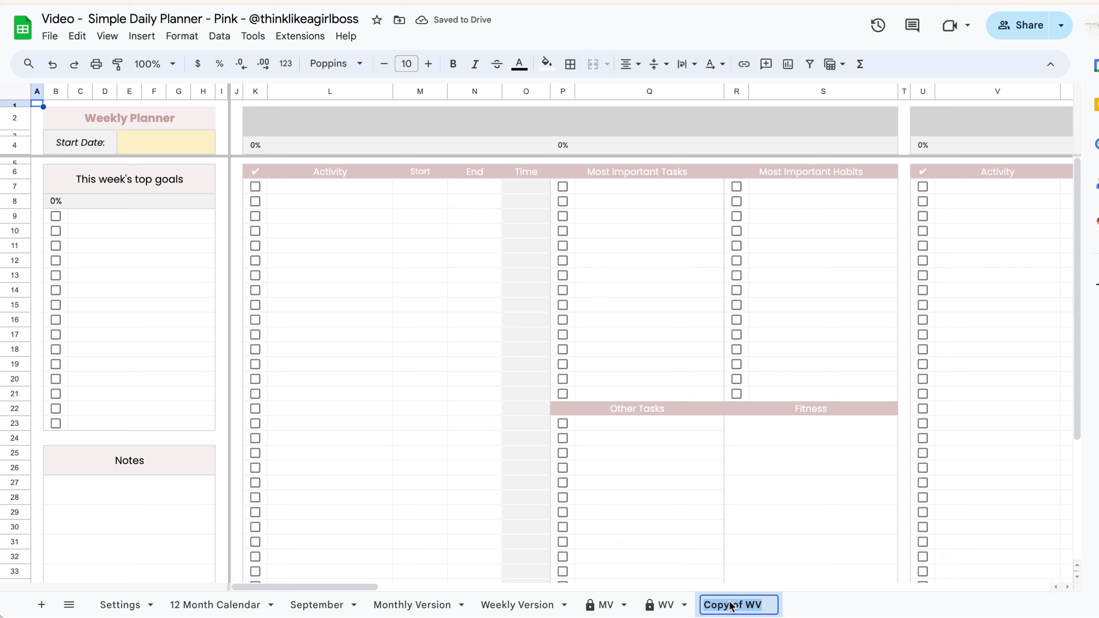
right_click(730, 605)
left_click(804, 608)
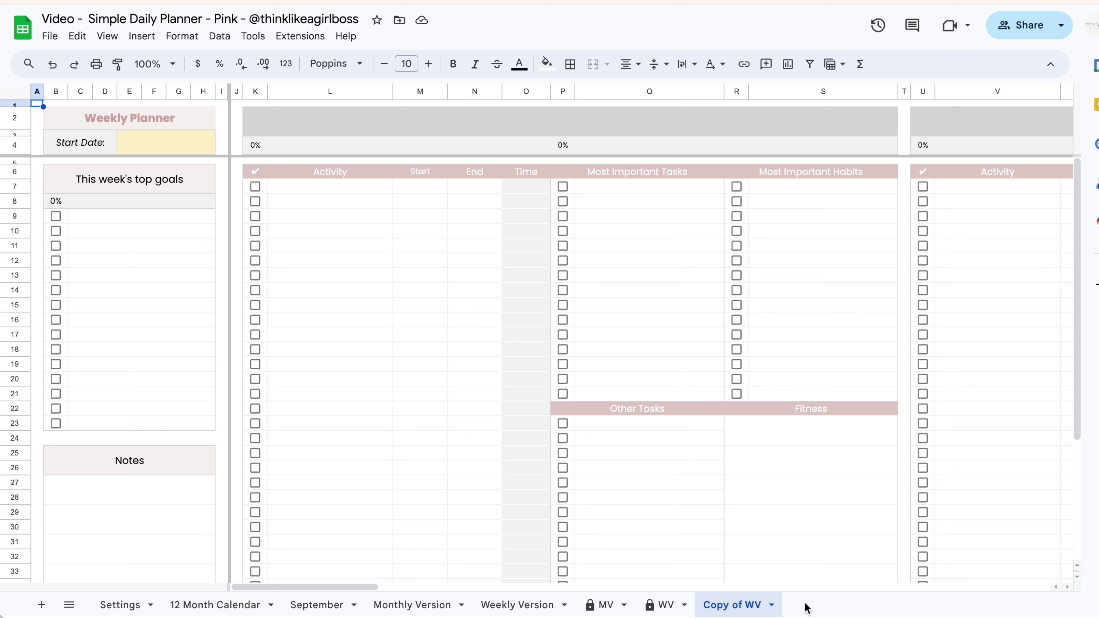
Delete the Copy of WV sheet
right_click(747, 608)
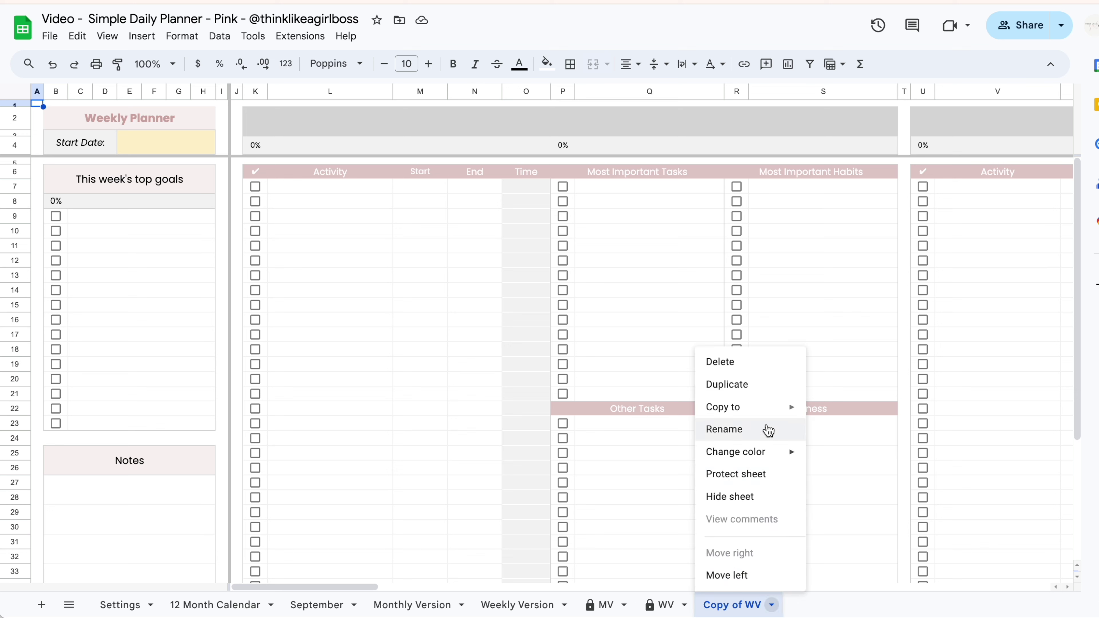
left_click(791, 367)
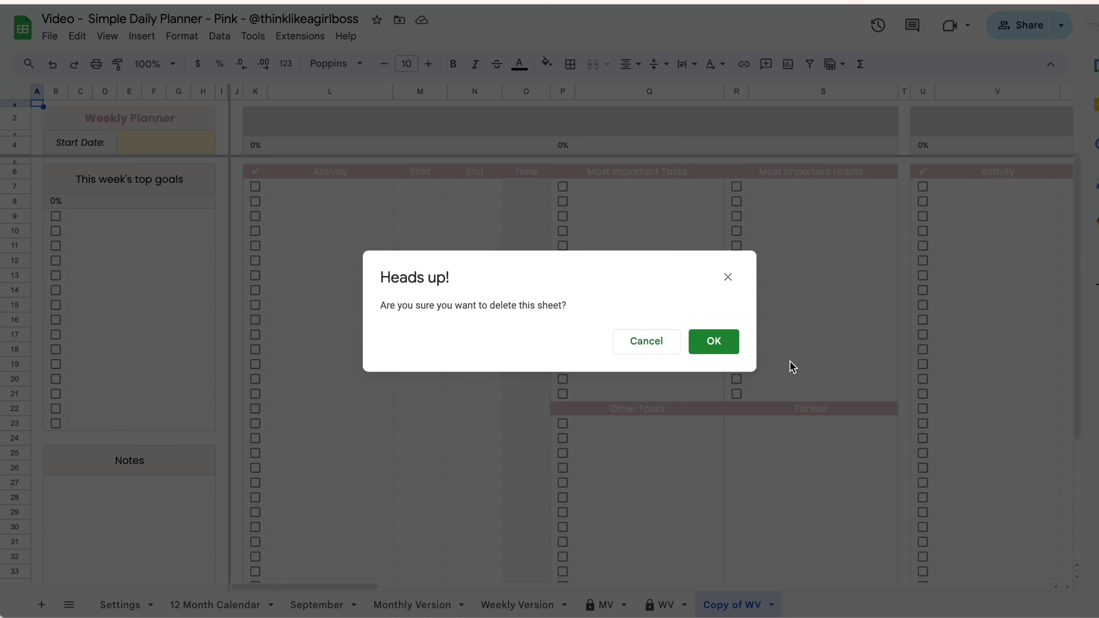
left_click(734, 347)
left_click(392, 296)
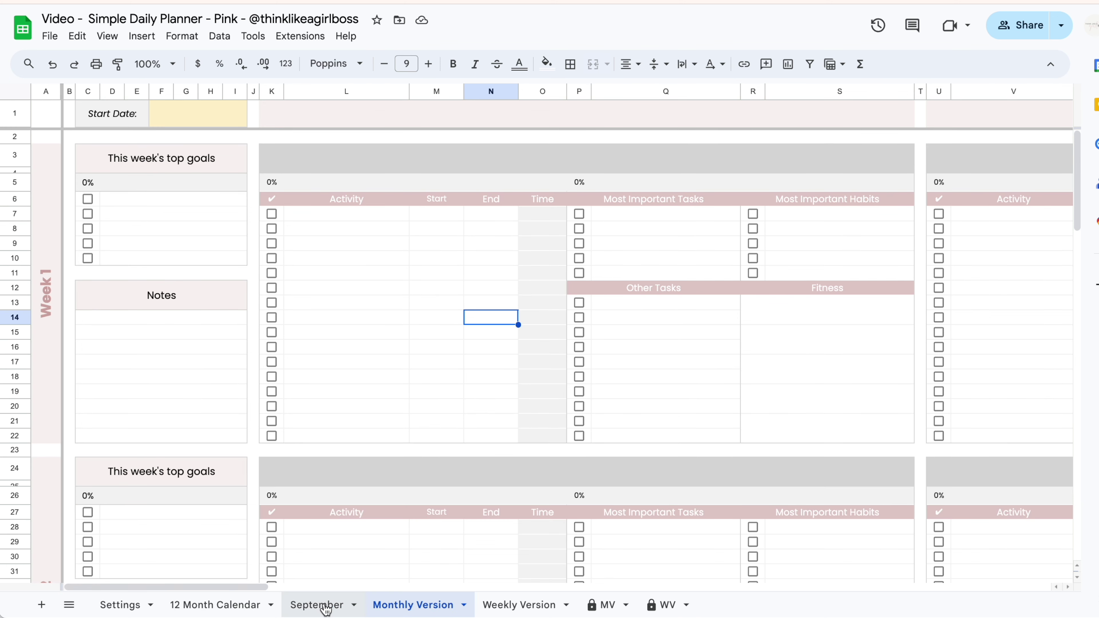
Delete the September sheet
left_click(325, 606)
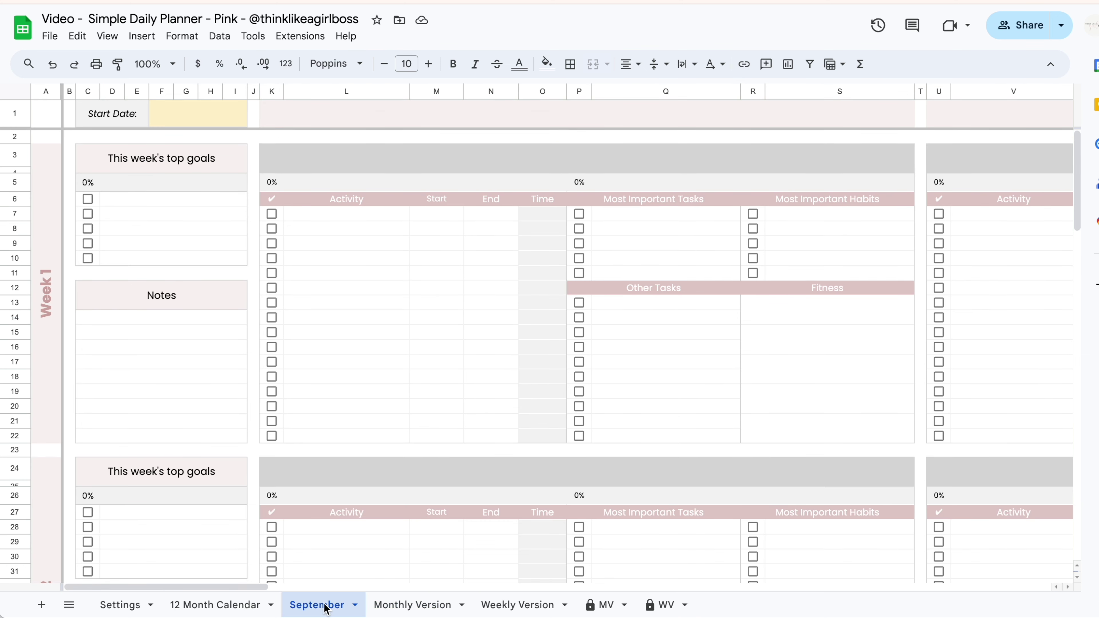
right_click(324, 606)
left_click(359, 366)
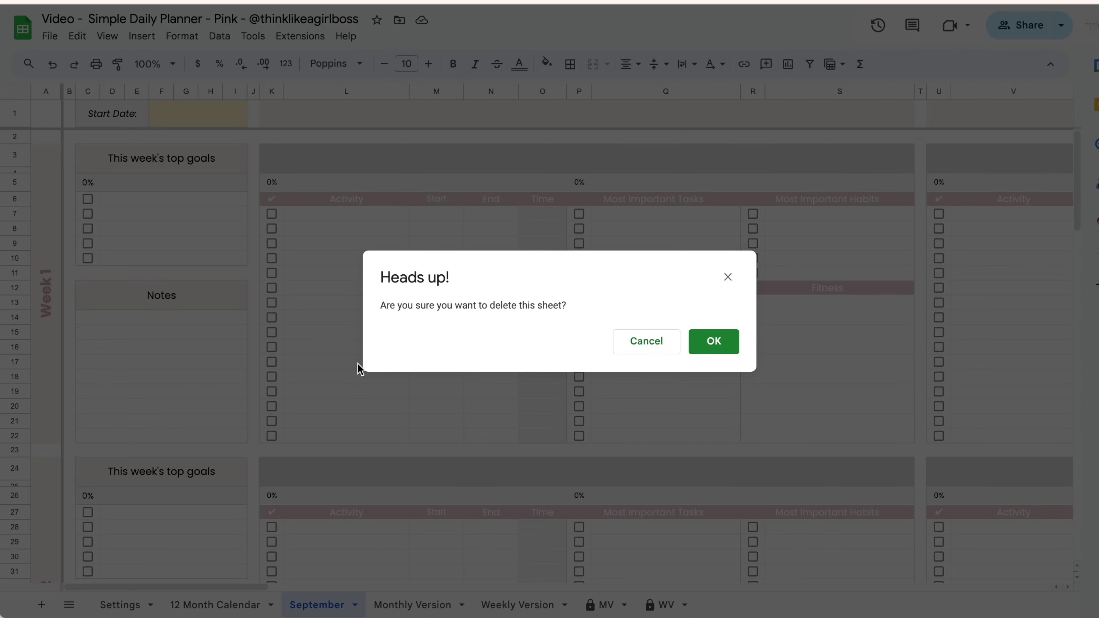
left_click(714, 341)
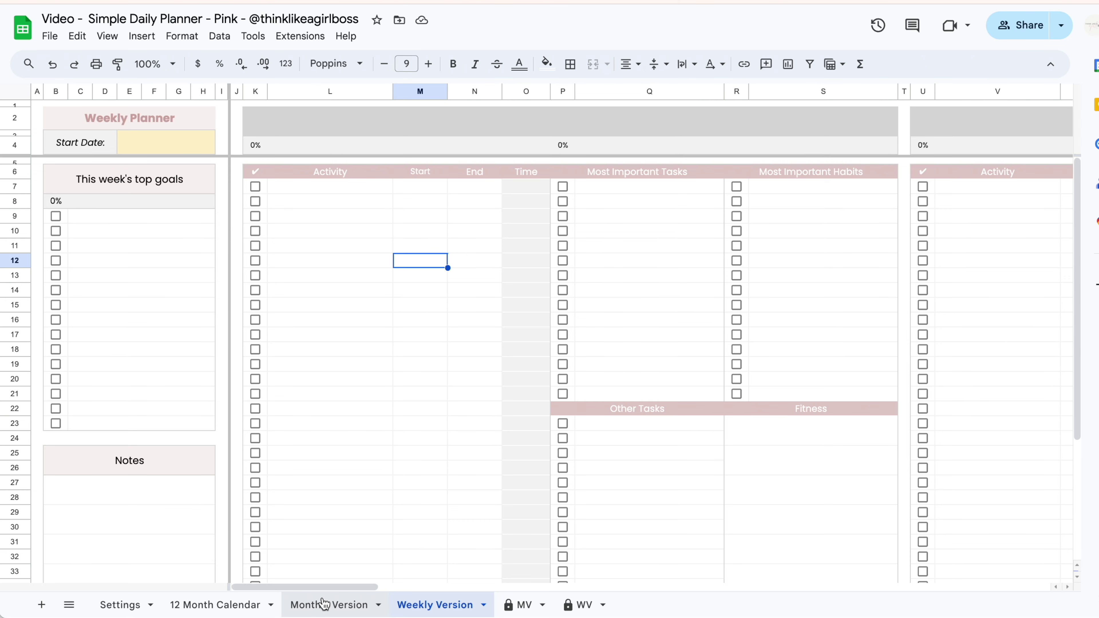
Look through the Monthly Version and Weekly Version sheets and their locked MV and WV templates
left_click(325, 604)
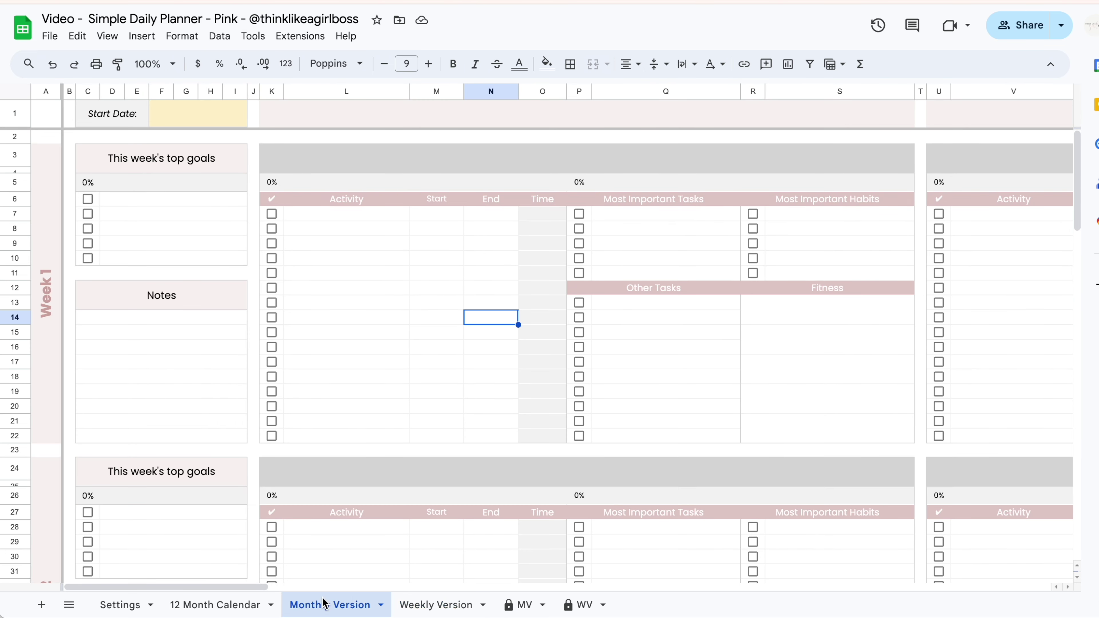
left_click(454, 604)
left_click(354, 605)
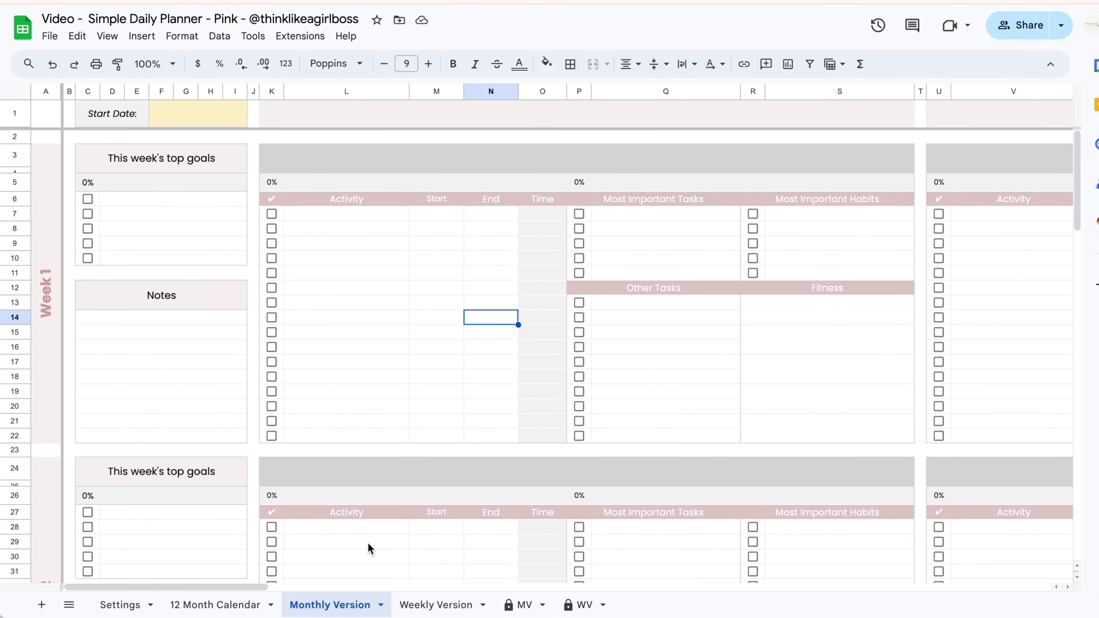
left_click(515, 606)
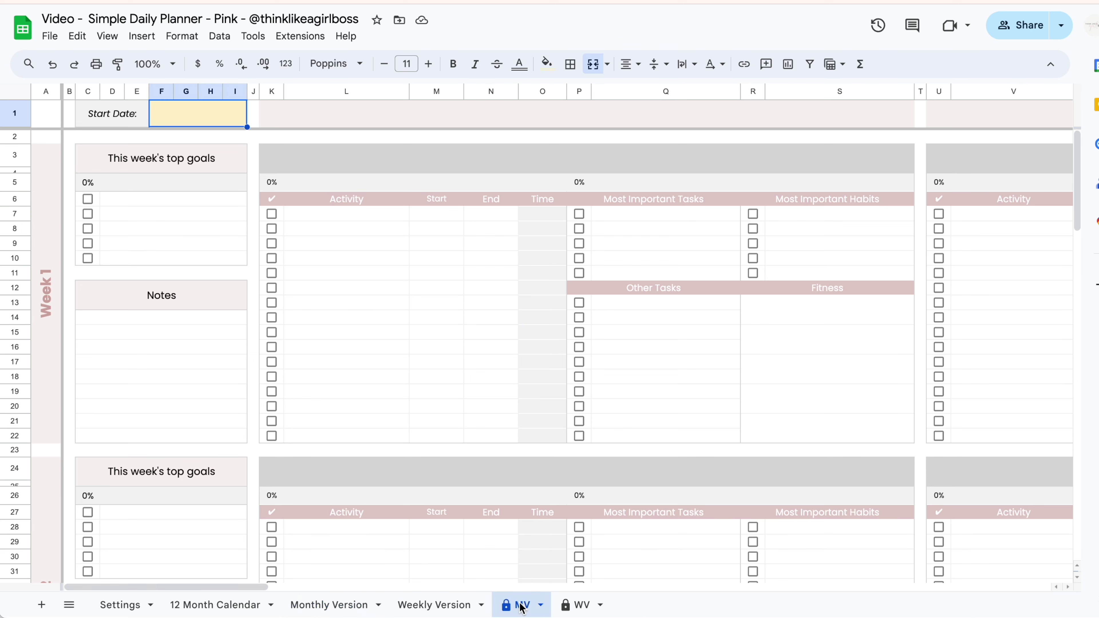
left_click(570, 604)
left_click(522, 606)
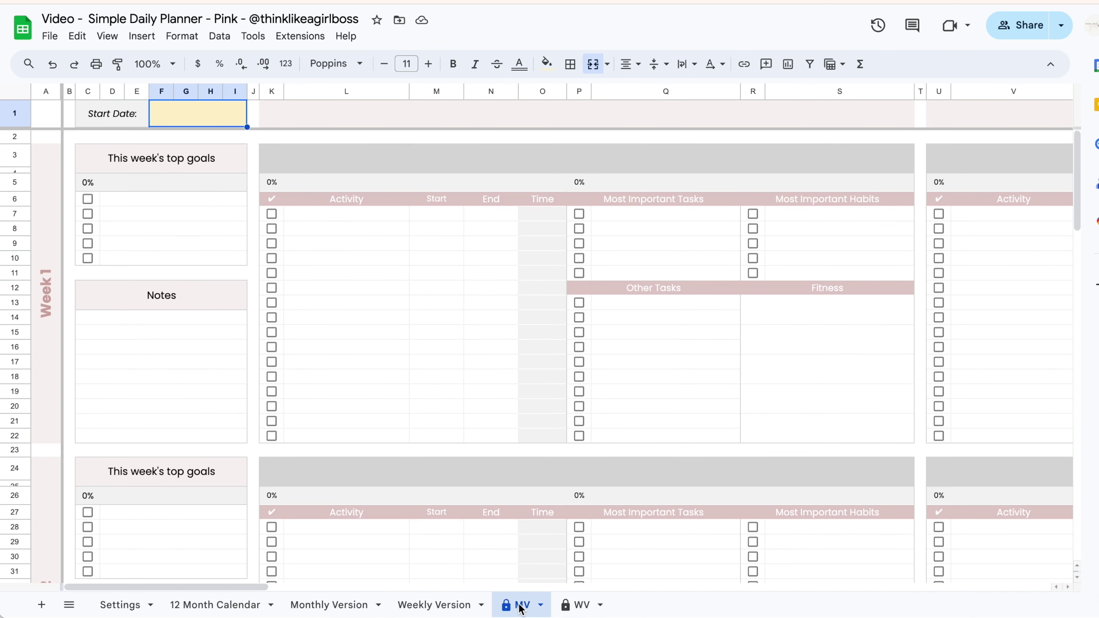
Set the start date of the Monthly Version sheet to September 1, 2024
left_click(331, 605)
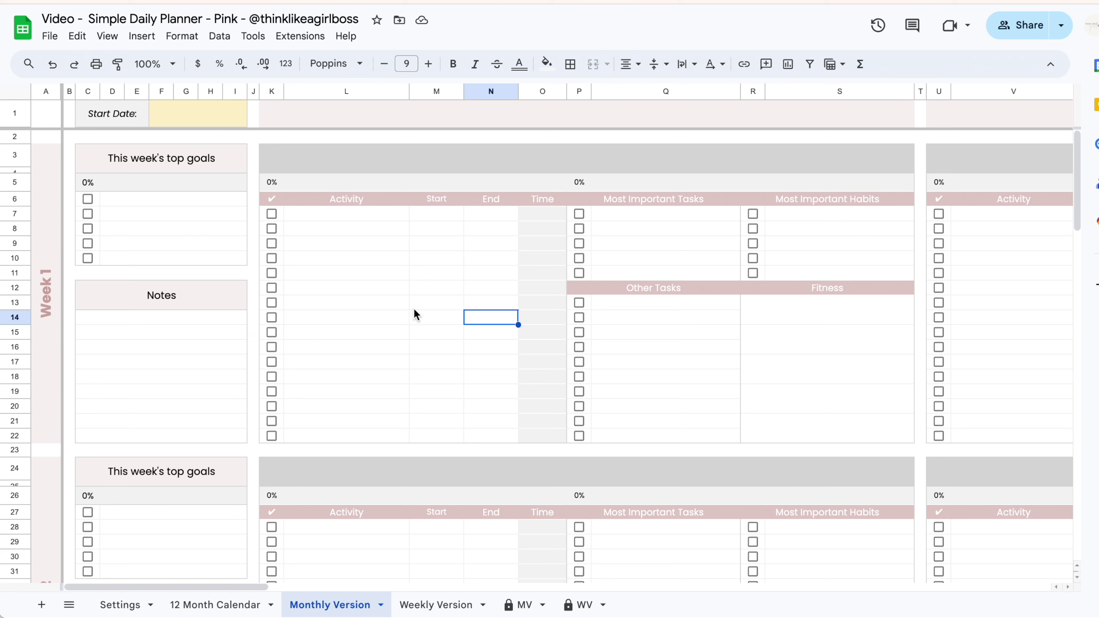
left_click(405, 303)
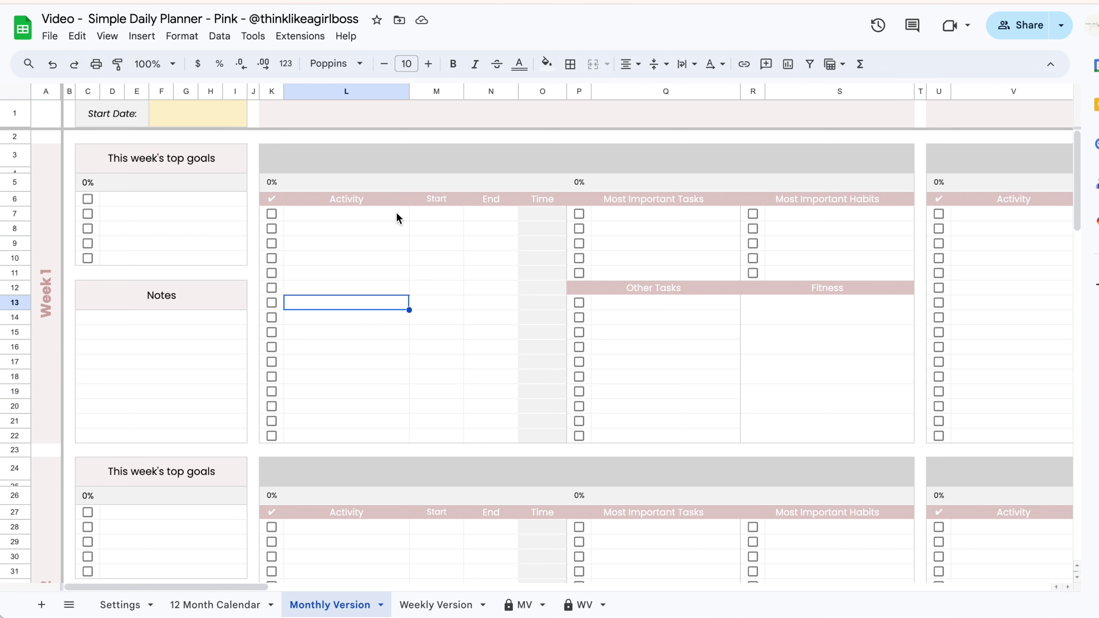
double_click(201, 112)
left_click(263, 141)
left_click(263, 142)
left_click(134, 185)
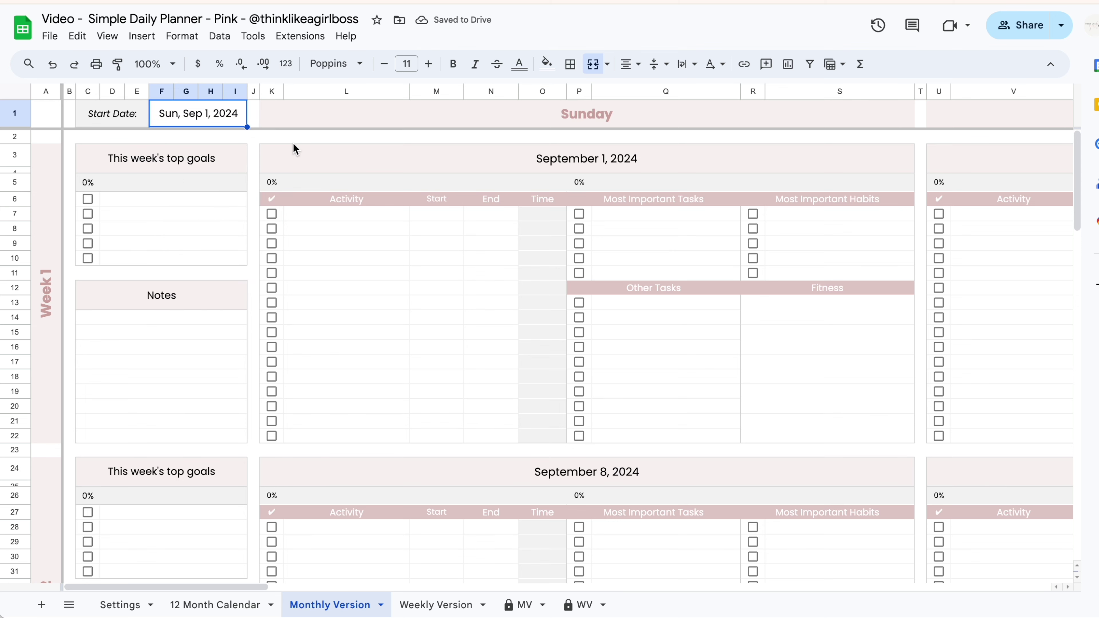
Set the Monthly Version start date to September 6, 2024, and look over the first day's activity, task, habit and fitness sections
double_click(228, 114)
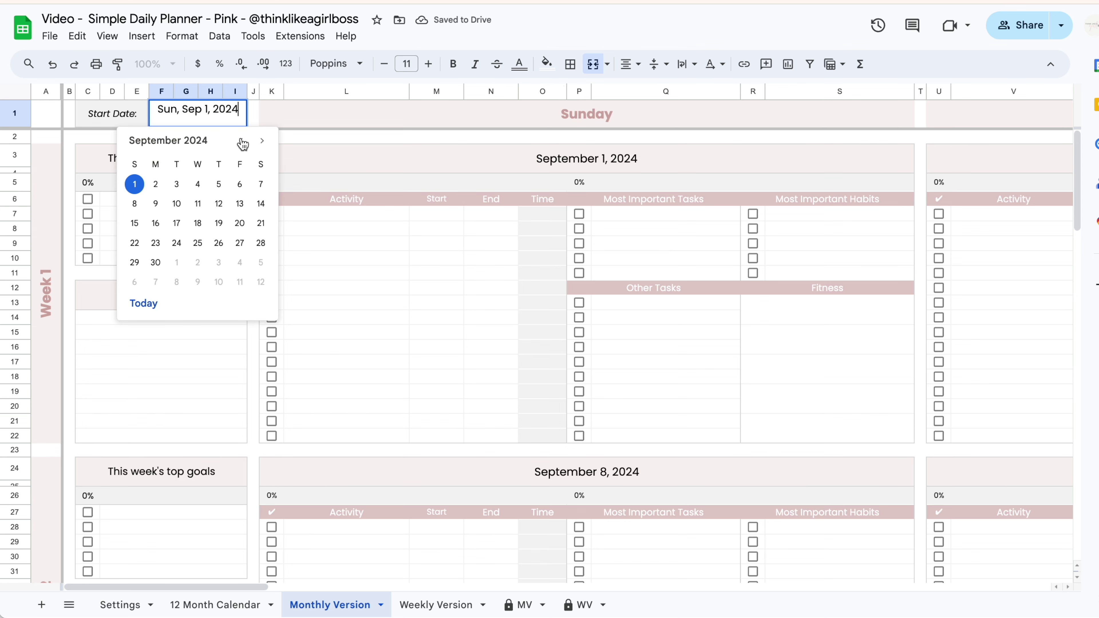
left_click(238, 184)
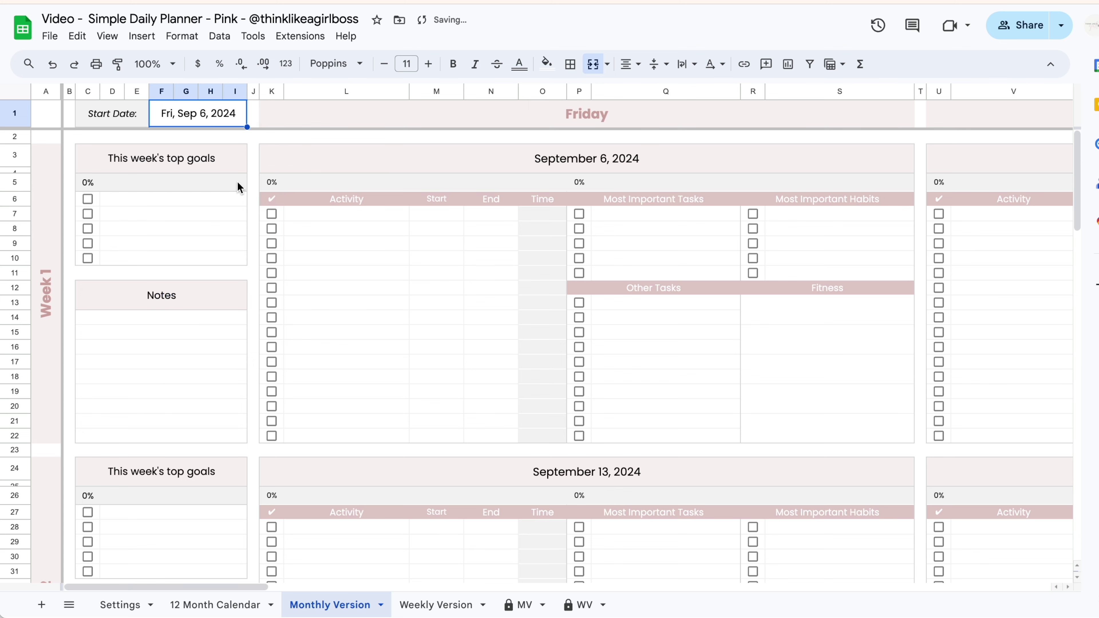
left_click(438, 302)
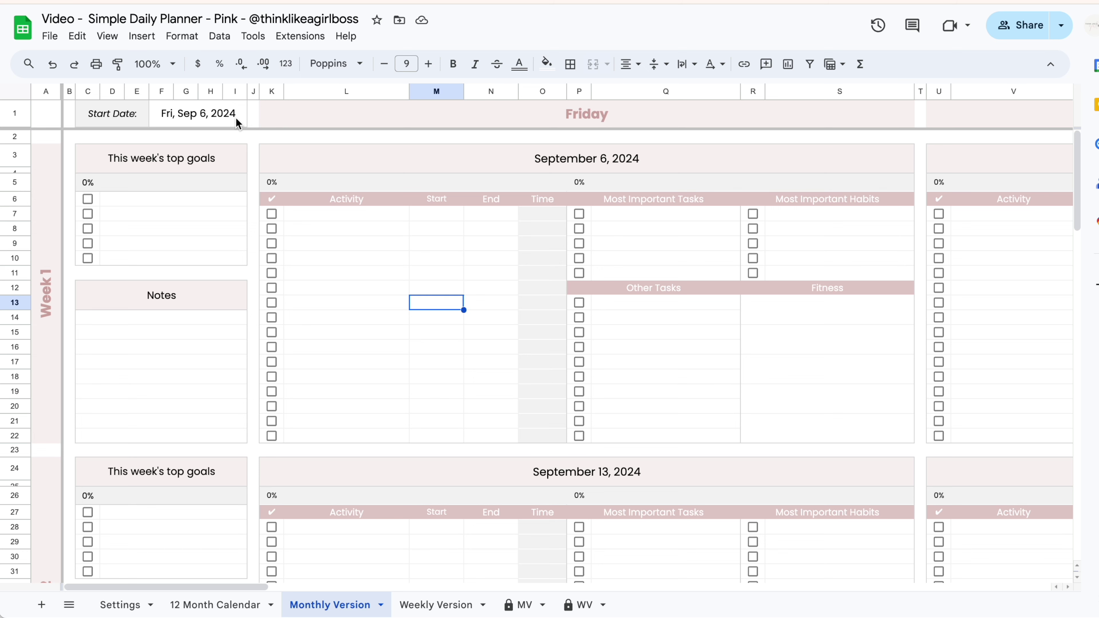
left_click_drag(345, 221, 473, 358)
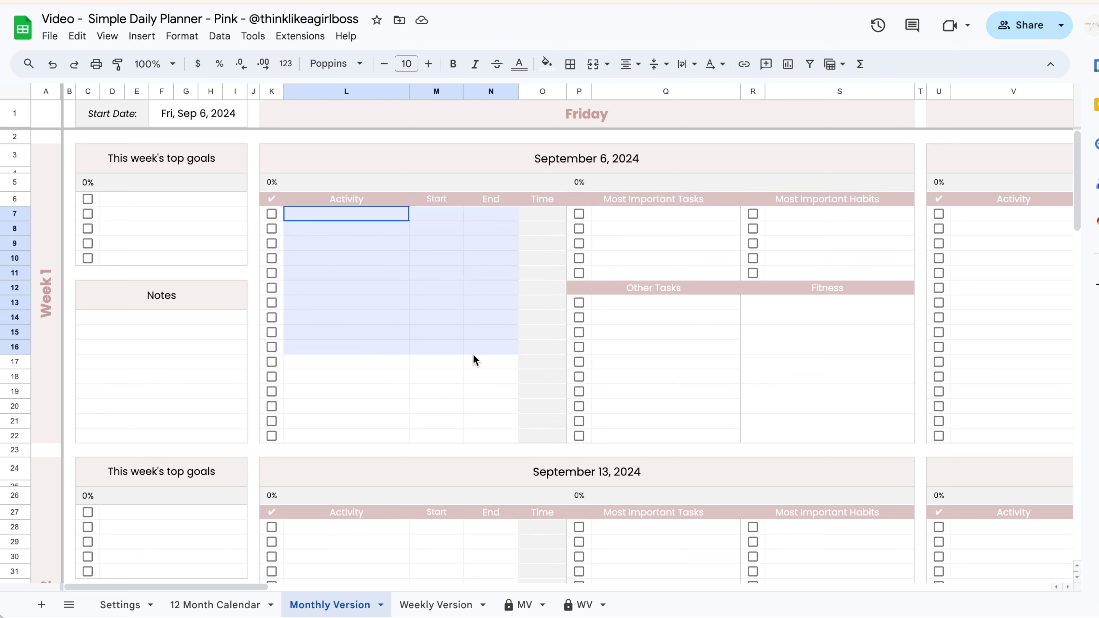
left_click(375, 305)
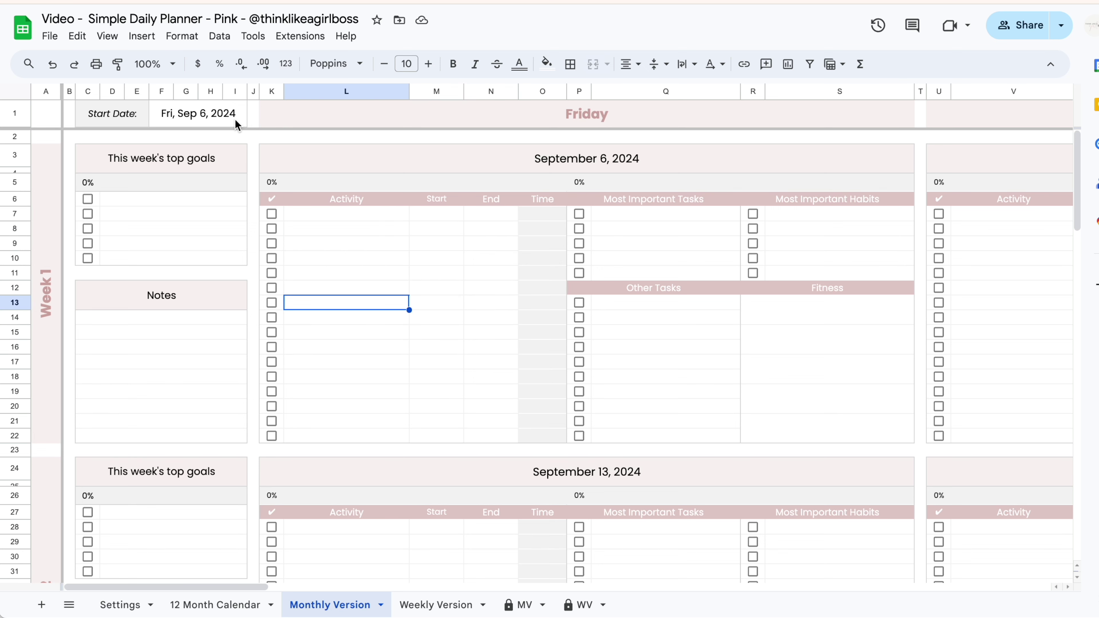
left_click_drag(330, 219, 839, 437)
left_click(451, 289)
left_click(480, 318)
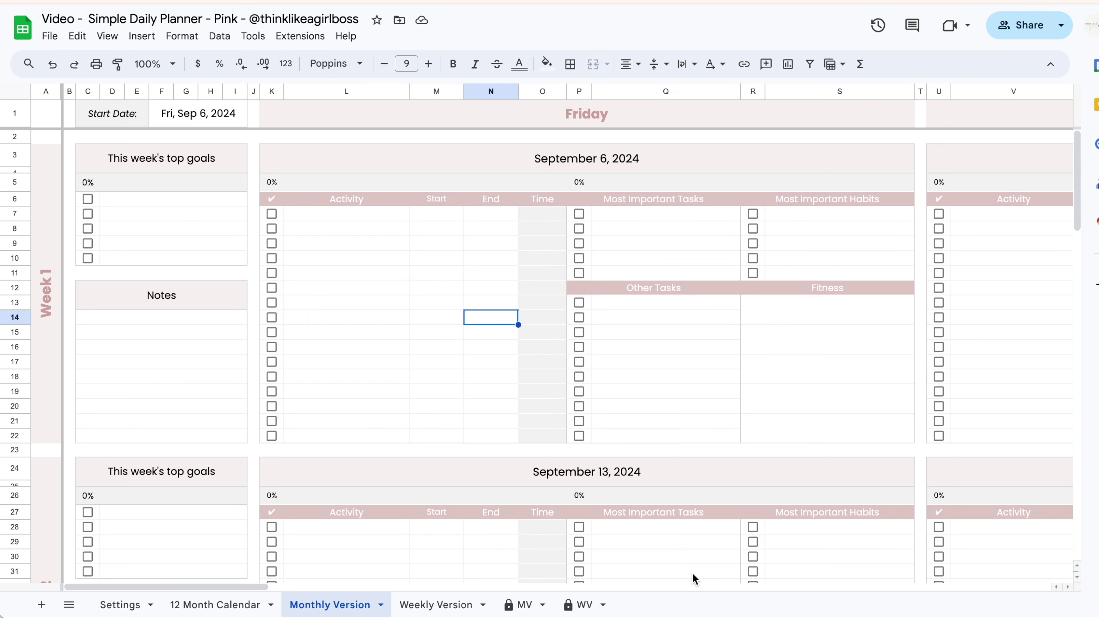
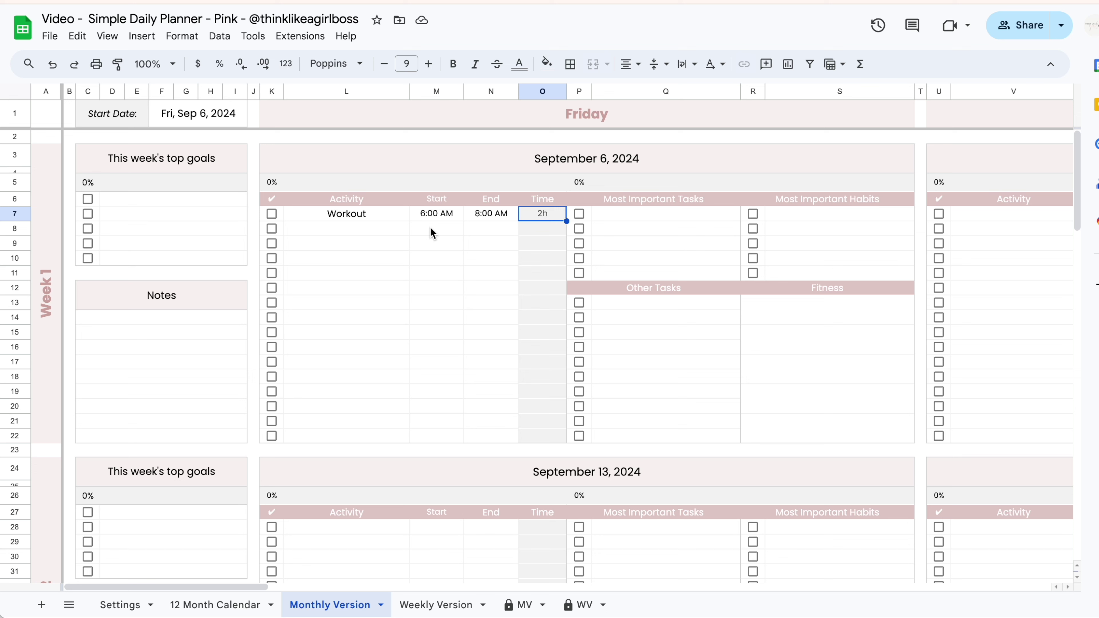
Set the Workout activity's end time to 8:15 AM in the September 6 block and look over its Time column
left_click(495, 216)
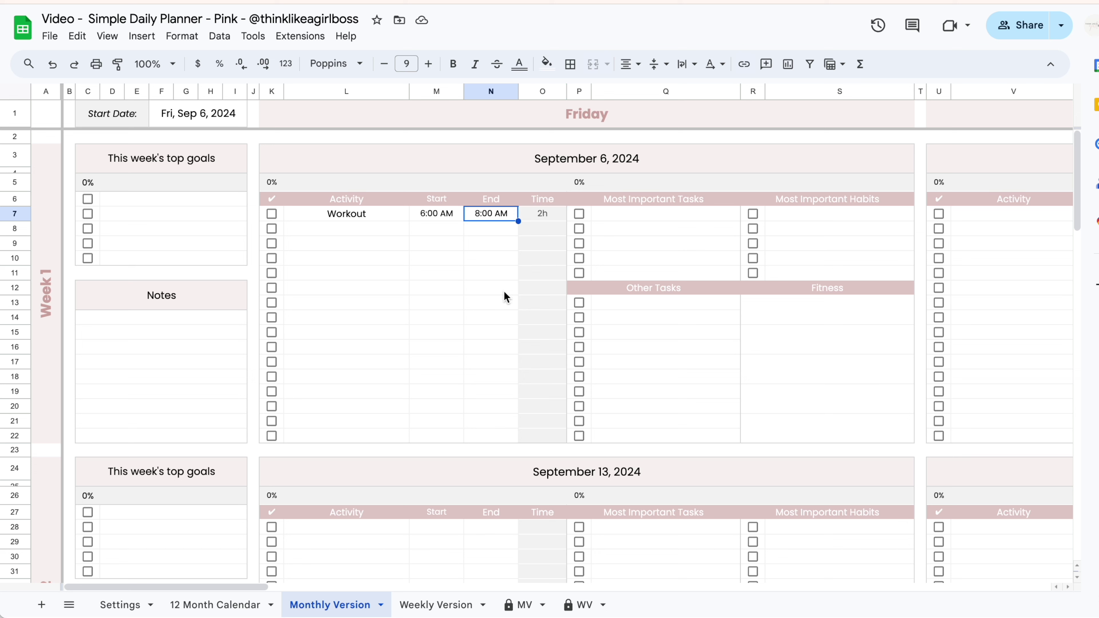
type("8:15 am")
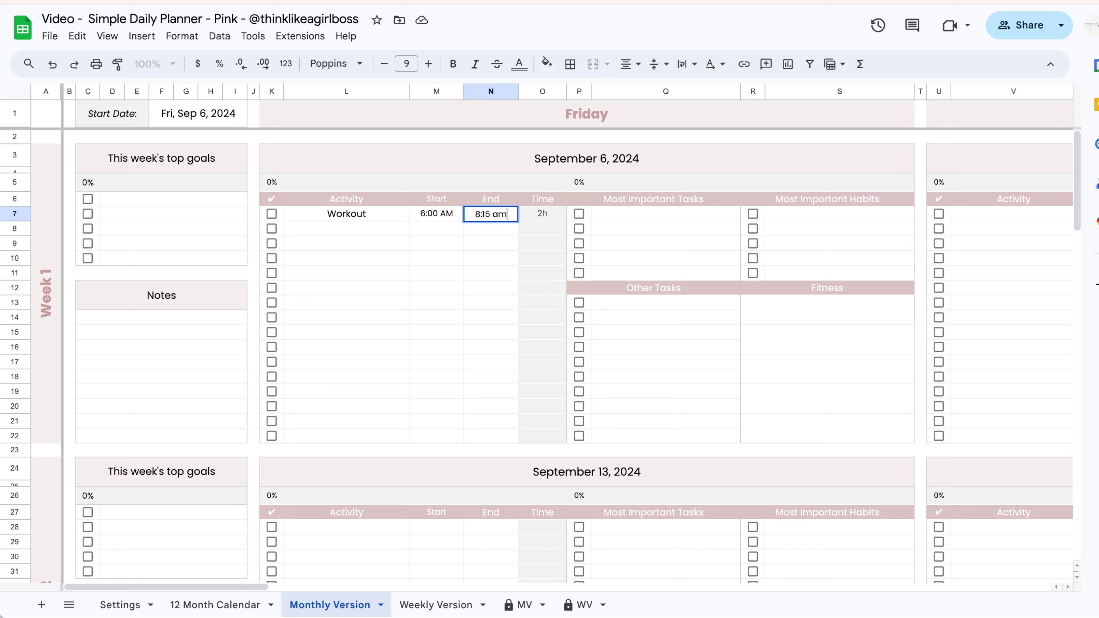
key("Return")
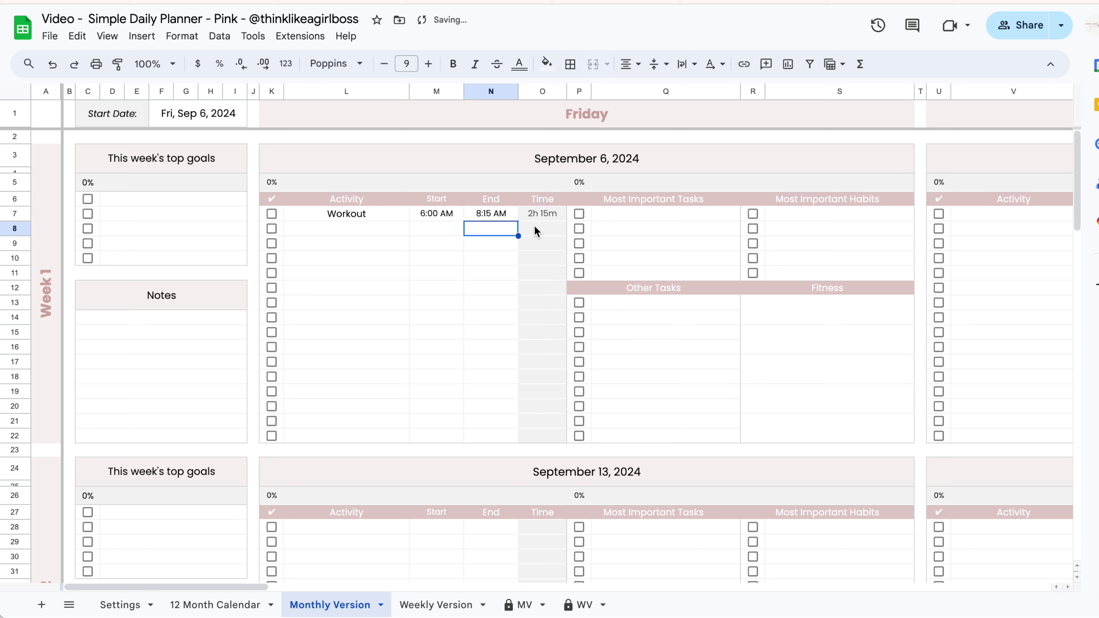
left_click_drag(562, 221, 550, 438)
left_click(449, 307)
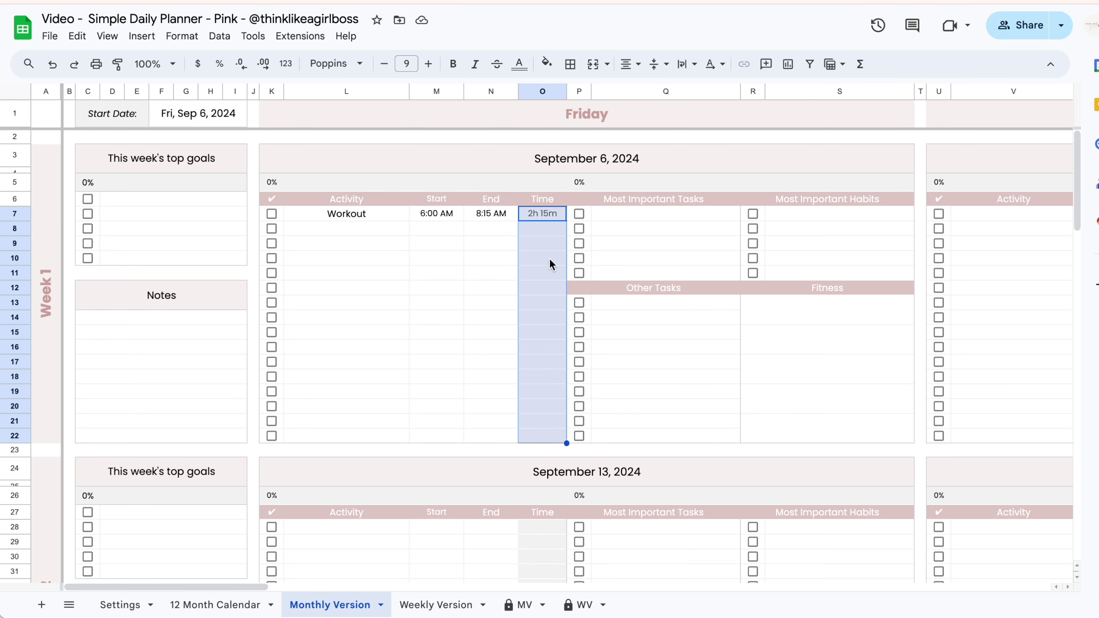
Try to enter random text in the second activity row's Time cell of the September 6 block
left_click(549, 231)
type("jdbfg")
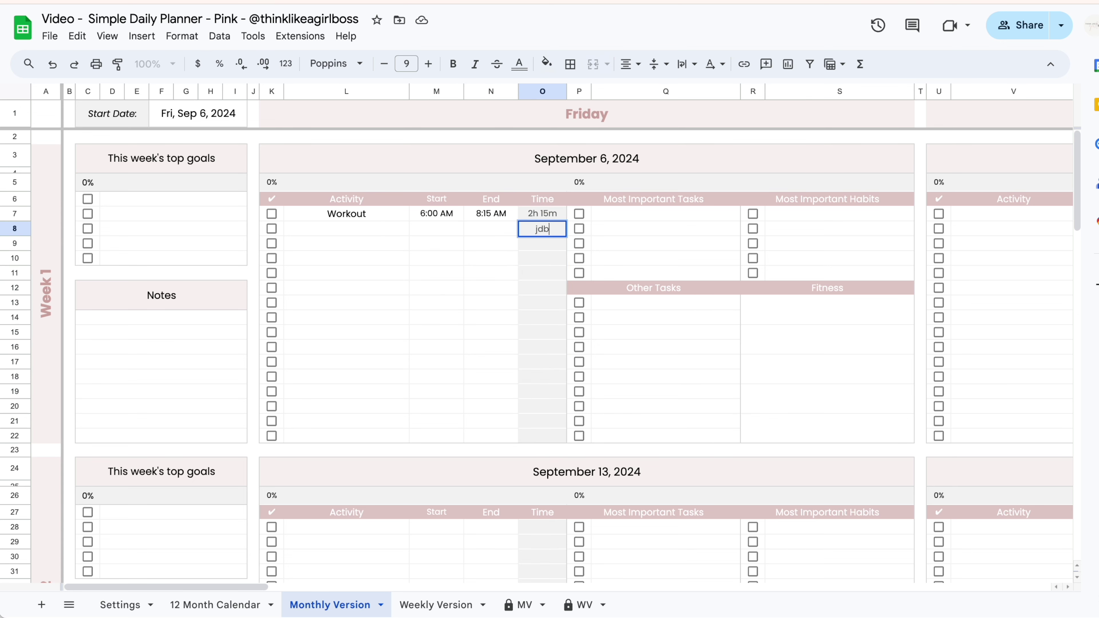
key("Return")
Enter Meeting from 2:30 PM to 3:00 PM, Soccer Game from 5:00 PM to 6:00 PM and a dinner at 8:00 PM as spaced September 6 activities
left_click(349, 223)
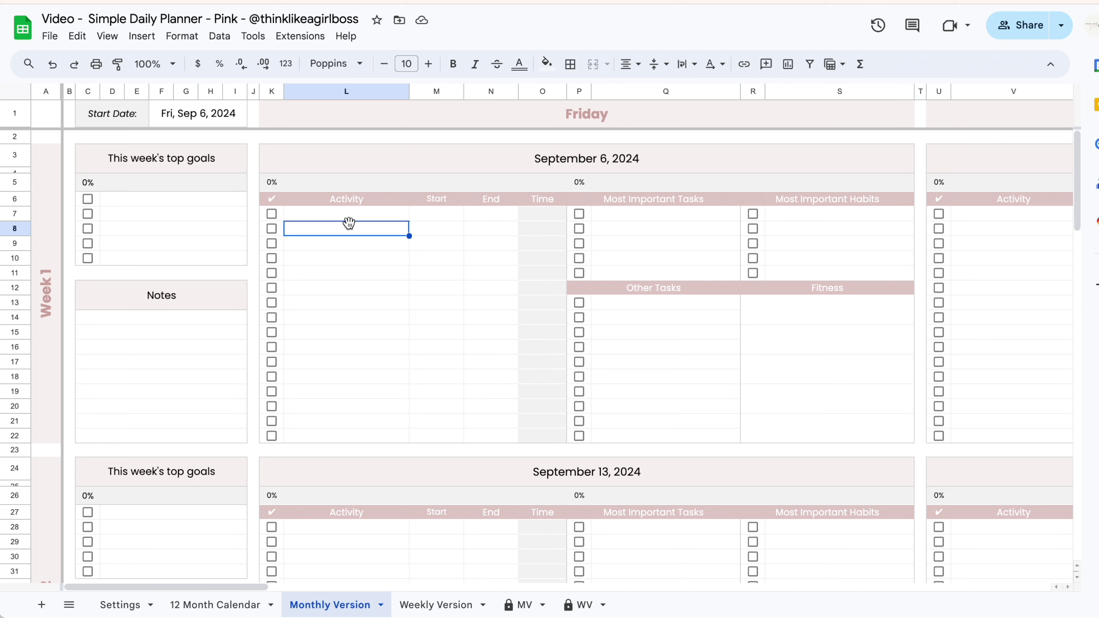
type("Meeting\t2:30 PM\t3:00 PM Dinner with Kim\t8:00 PM")
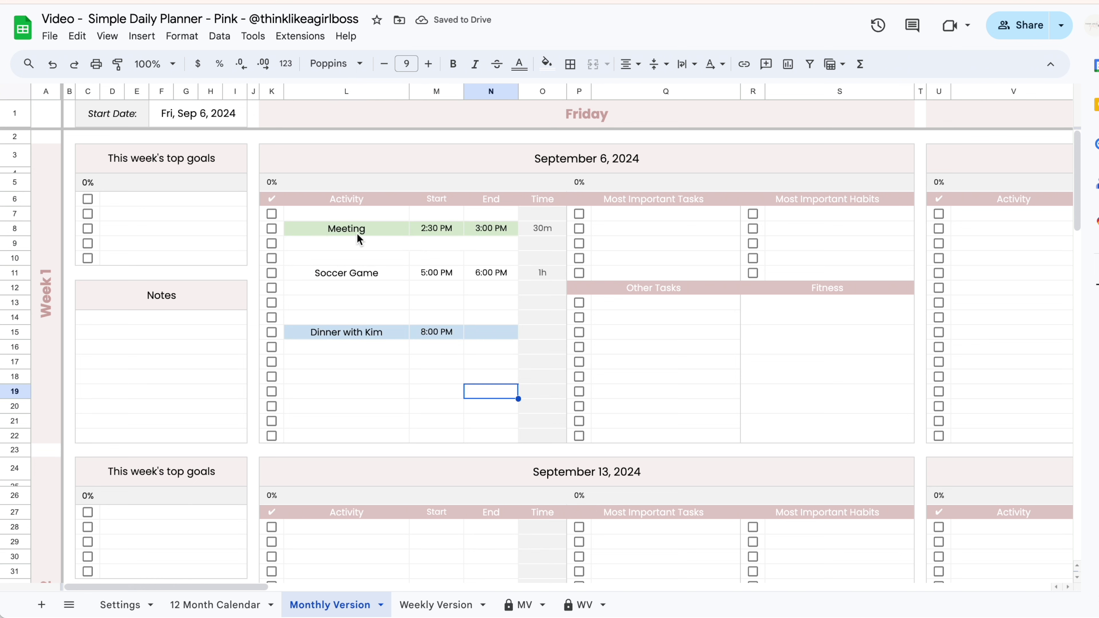
left_click_drag(356, 232, 491, 228)
left_click_drag(366, 274, 479, 272)
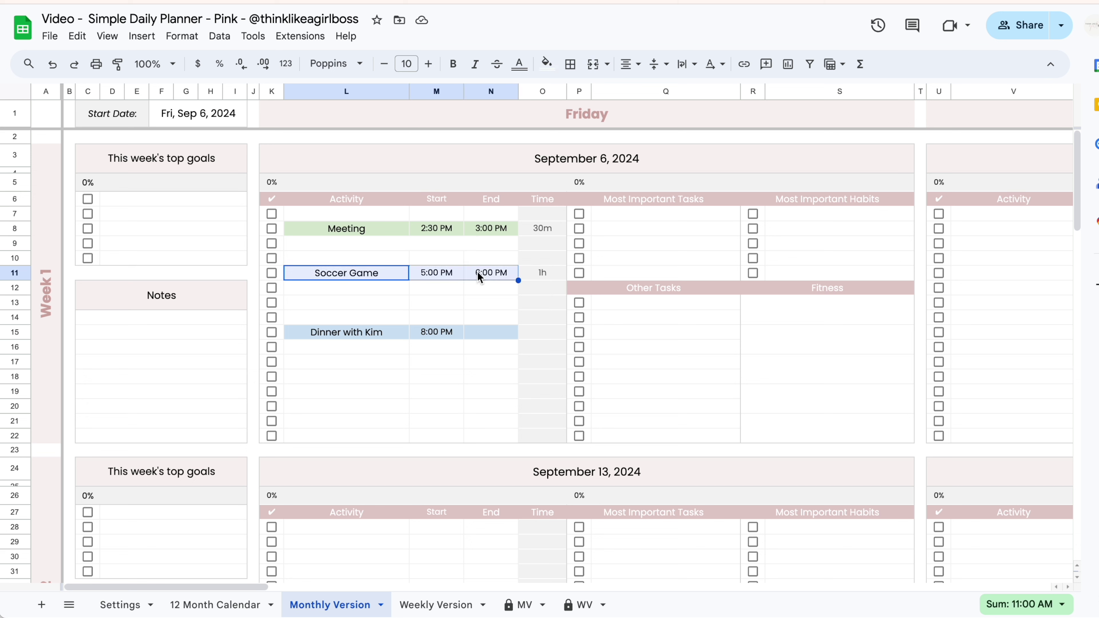
left_click_drag(373, 335, 478, 338)
left_click(469, 411)
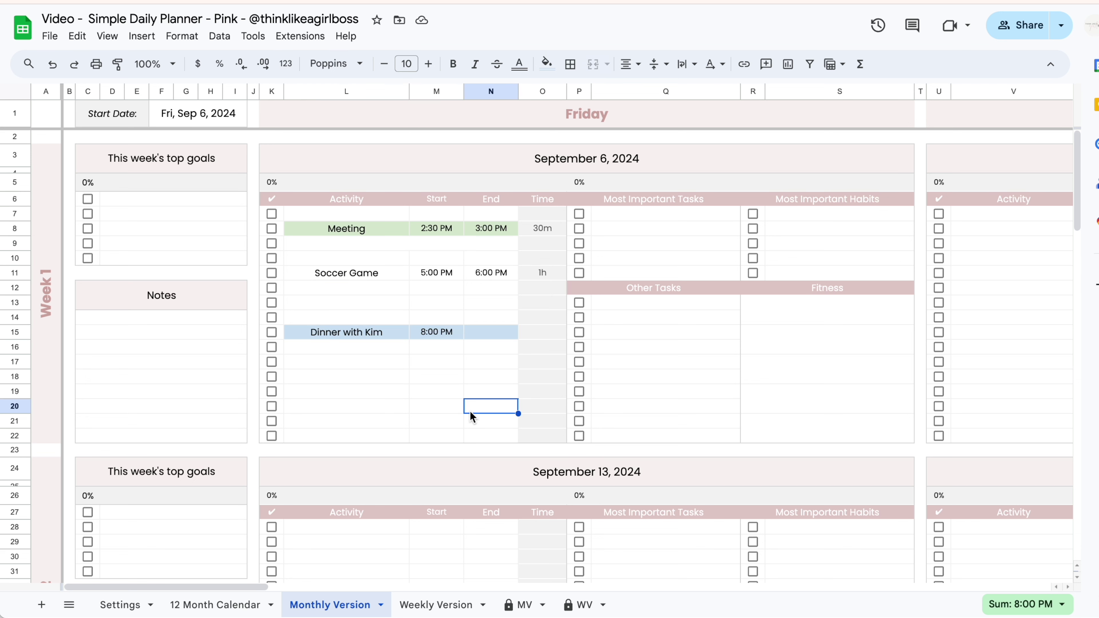
Fill the Soccer Game row's activity, start and end cells with light magenta 3
left_click_drag(367, 274, 478, 273)
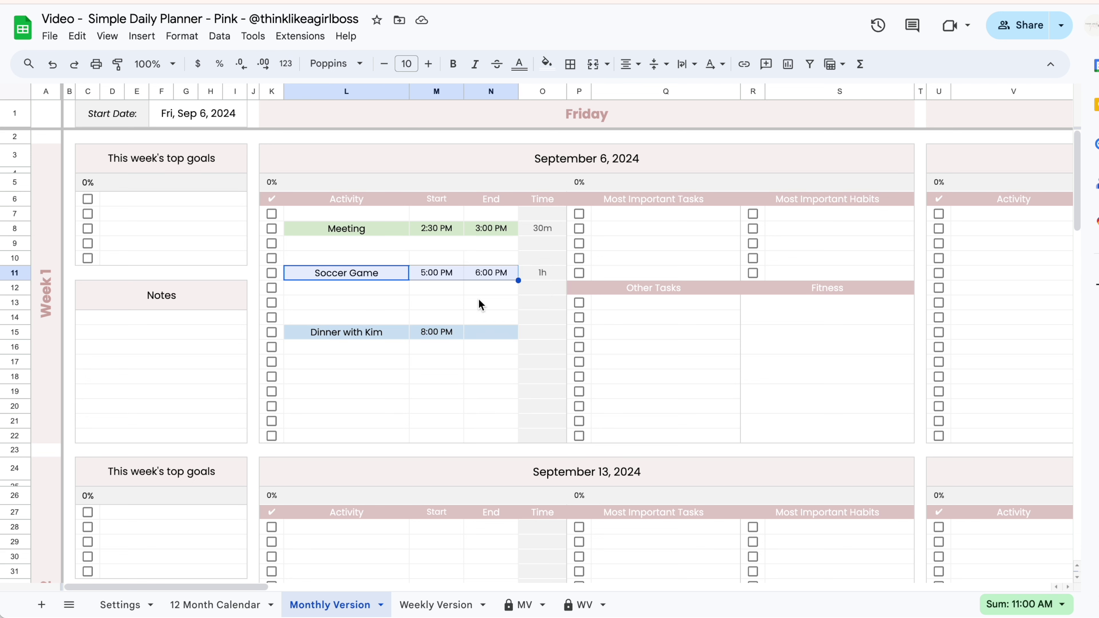
left_click(478, 298)
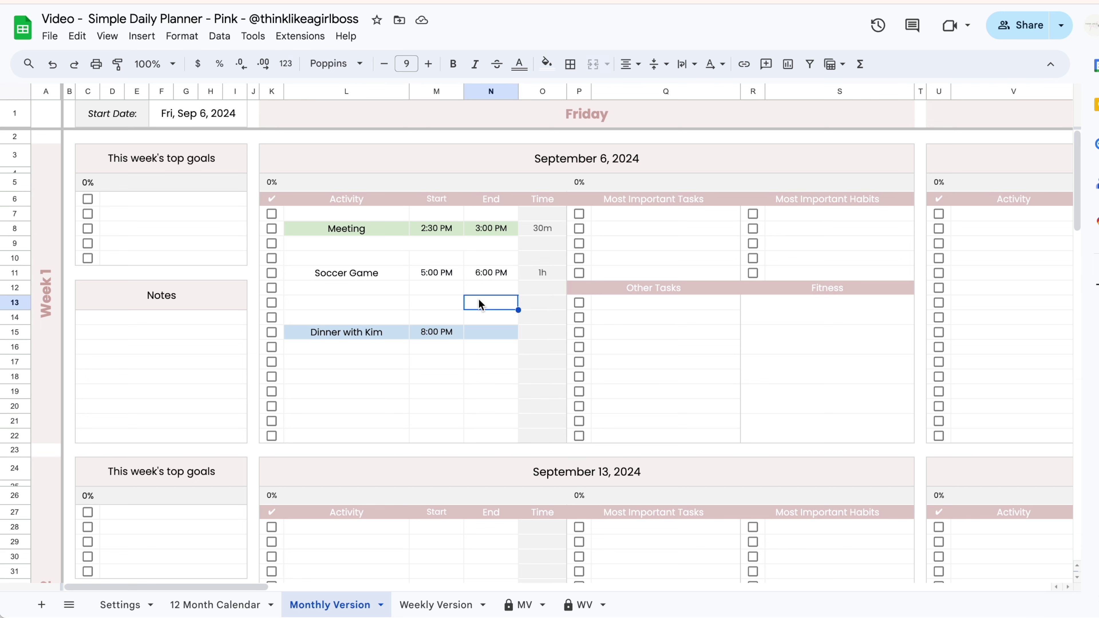
left_click(365, 273)
left_click_drag(365, 273, 489, 277)
left_click(371, 302)
left_click(404, 277)
left_click_drag(404, 277, 484, 272)
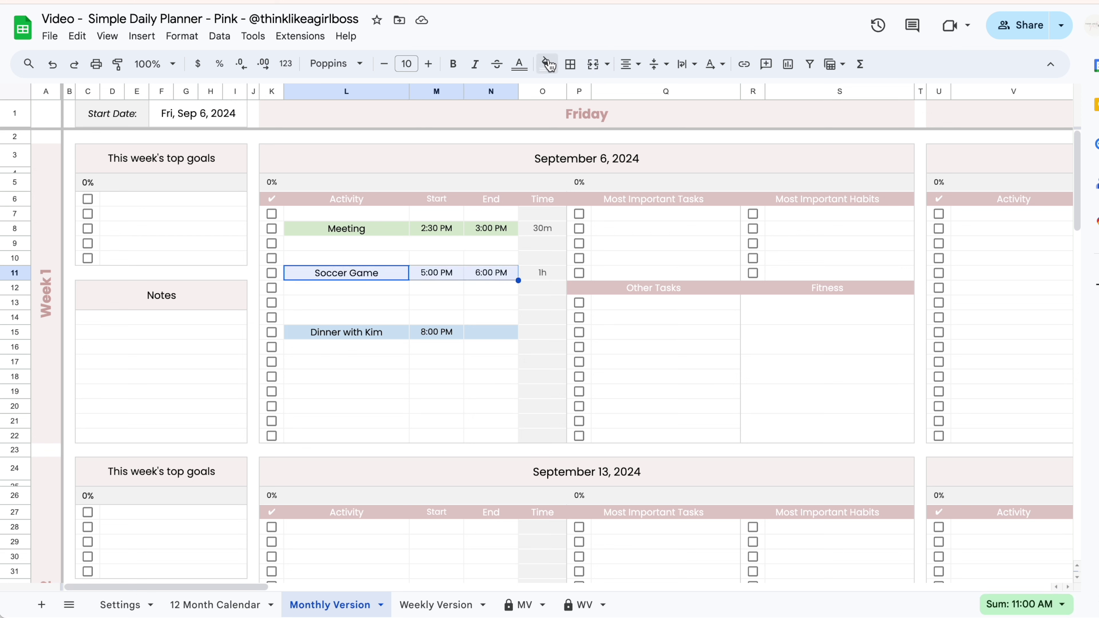
left_click(547, 64)
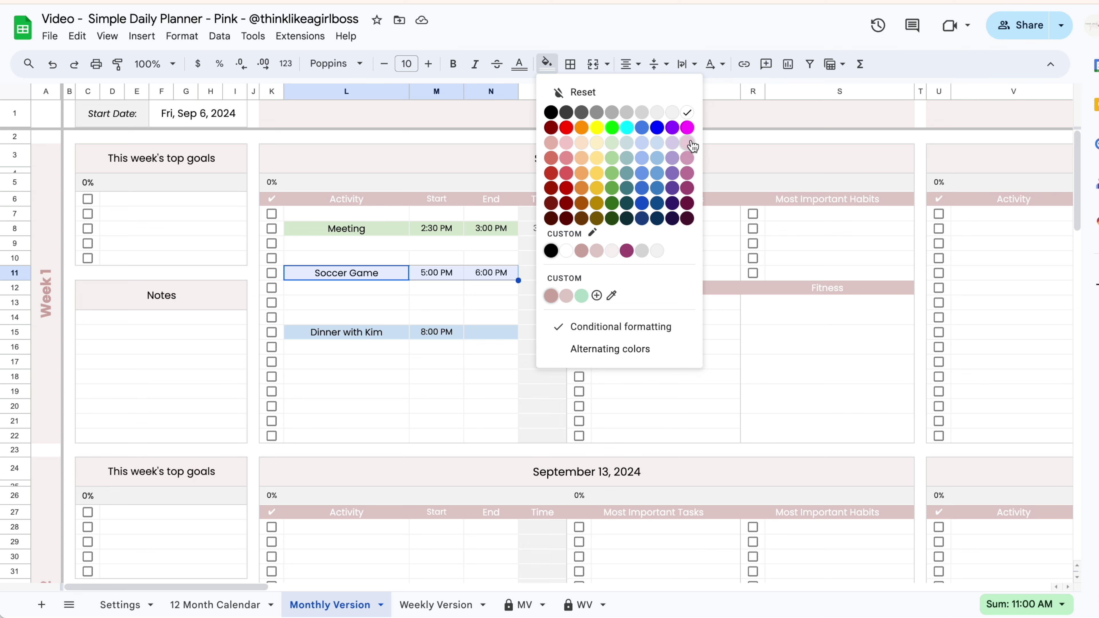
left_click(691, 146)
left_click(474, 394)
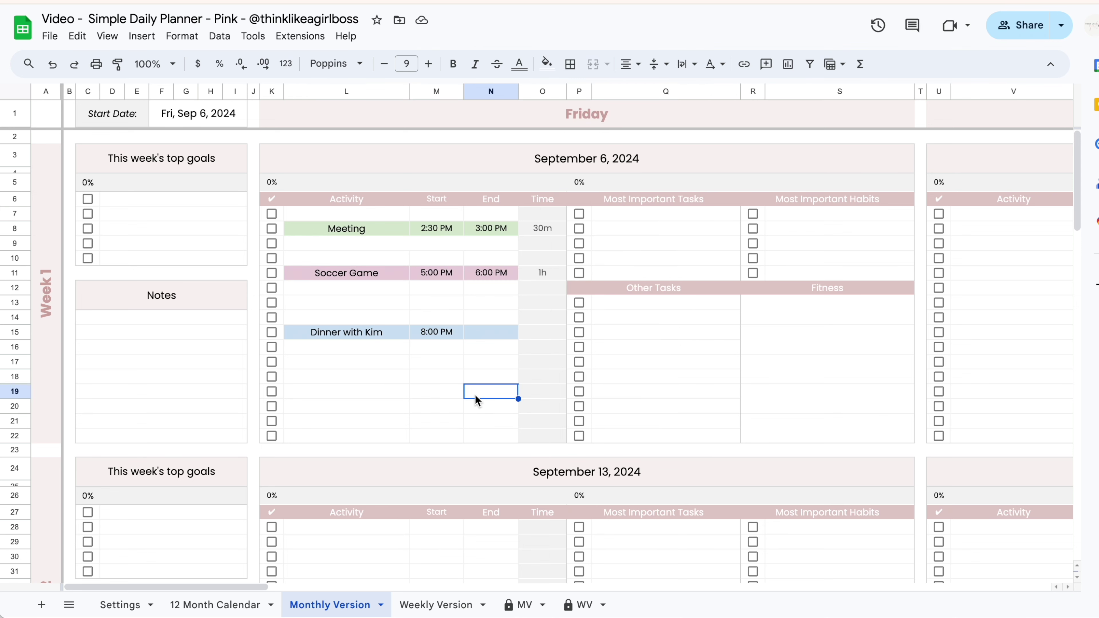
Reset the fill colour of the September 6 activity, start and end cells in L7:N17
left_click_drag(342, 214, 502, 362)
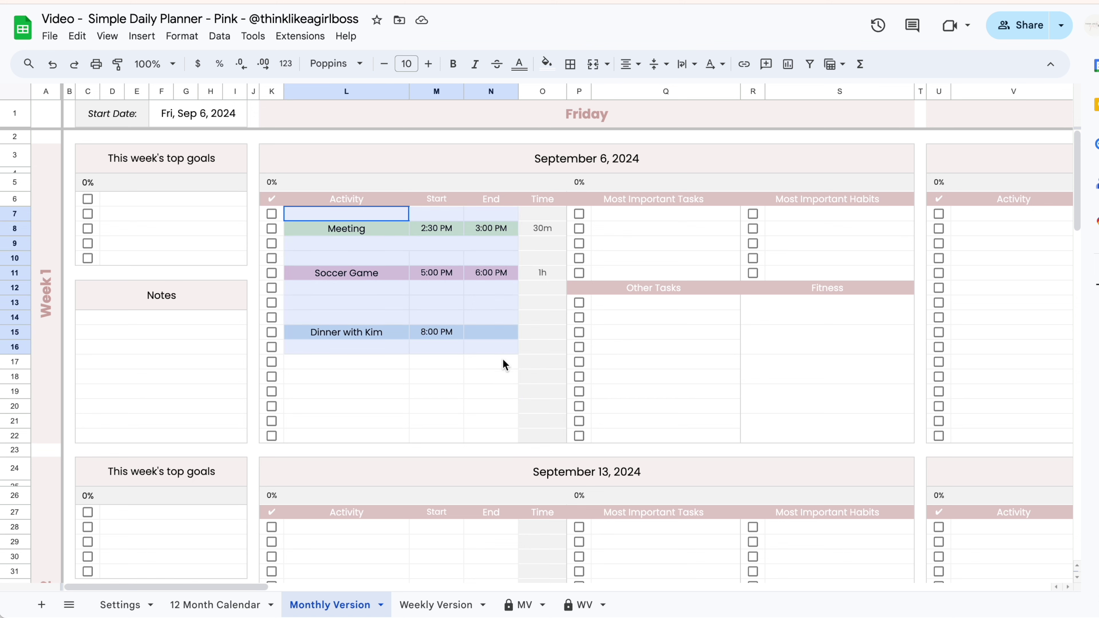
left_click(546, 65)
left_click(578, 93)
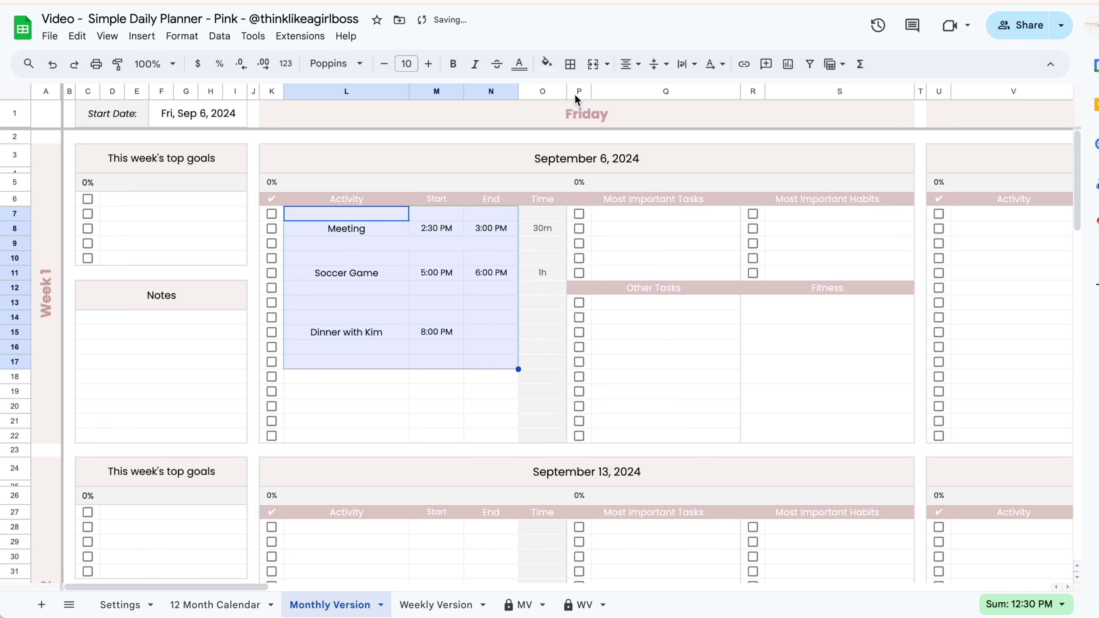
left_click(475, 378)
Check off the Meeting, Soccer Game and dinner activities in the September 6 block
left_click(272, 229)
left_click(272, 274)
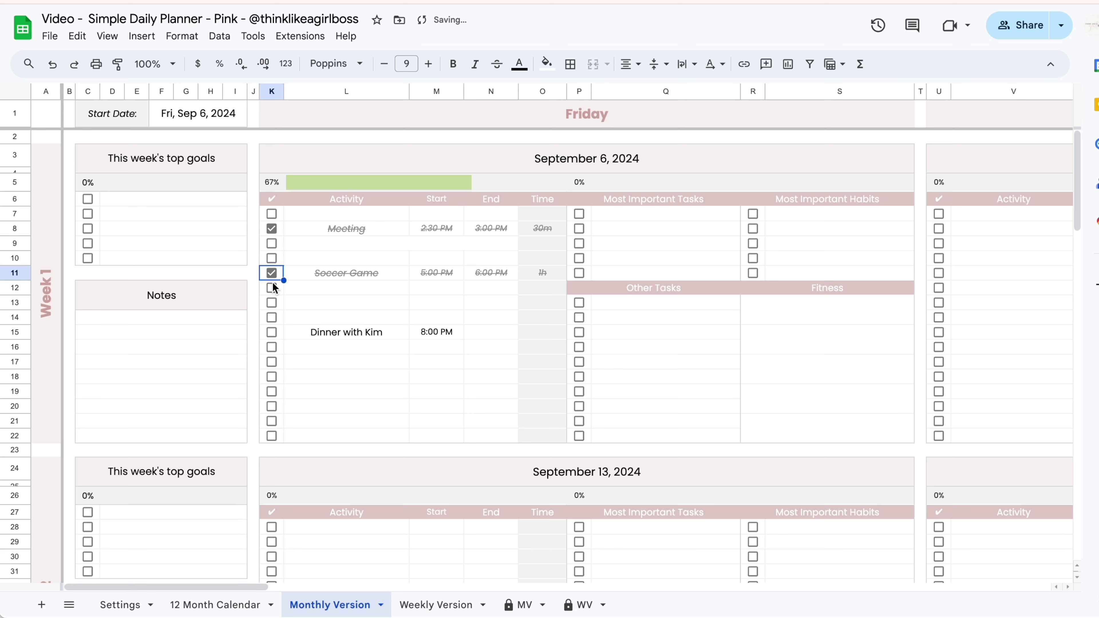
left_click(271, 333)
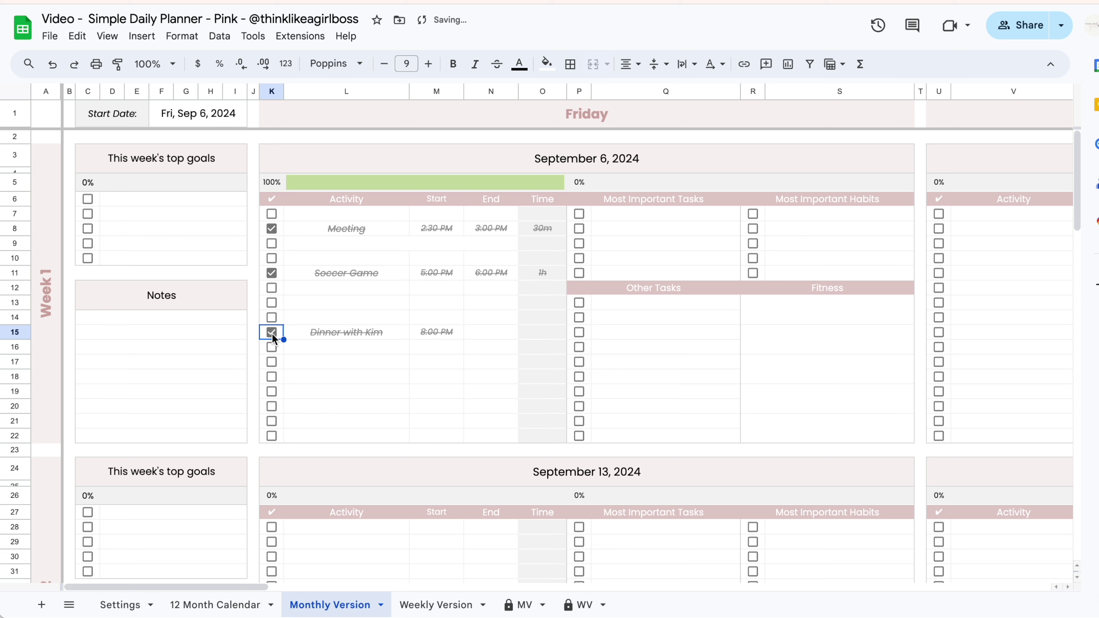
Uncheck the Meeting, Soccer Game and dinner activities and clear their names and times
left_click(271, 333)
left_click(272, 273)
left_click(271, 228)
left_click_drag(345, 229, 491, 333)
key("Delete")
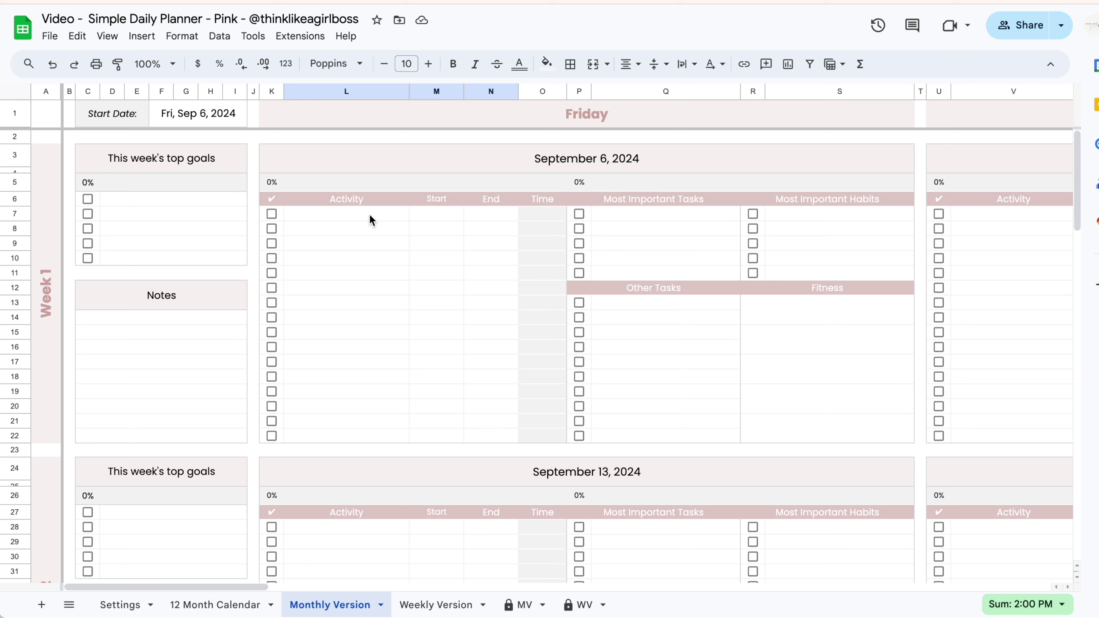
Fill September 6 with seven back-to-back activities, from Workout at 5:00 AM to Work ending at 6:00 PM, and look over each row's times
left_click(370, 215)
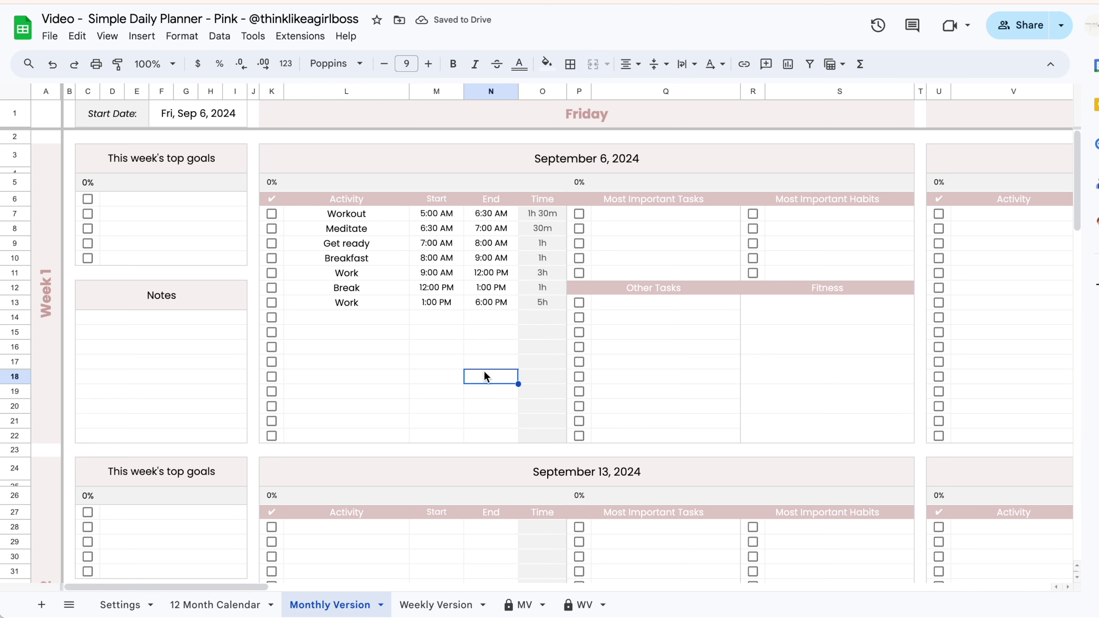
left_click_drag(380, 214, 485, 213)
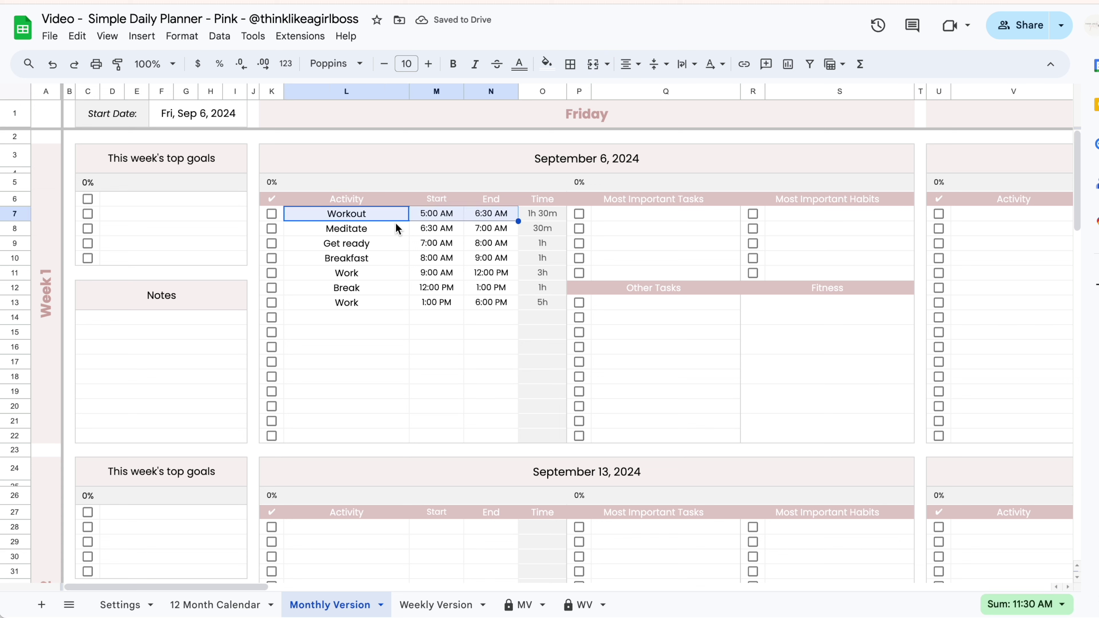
left_click_drag(414, 227, 485, 228)
left_click_drag(391, 242, 489, 242)
left_click_drag(375, 259, 491, 277)
left_click(384, 274)
left_click(558, 275)
left_click(549, 275)
left_click_drag(363, 287, 491, 287)
left_click_drag(385, 307, 475, 303)
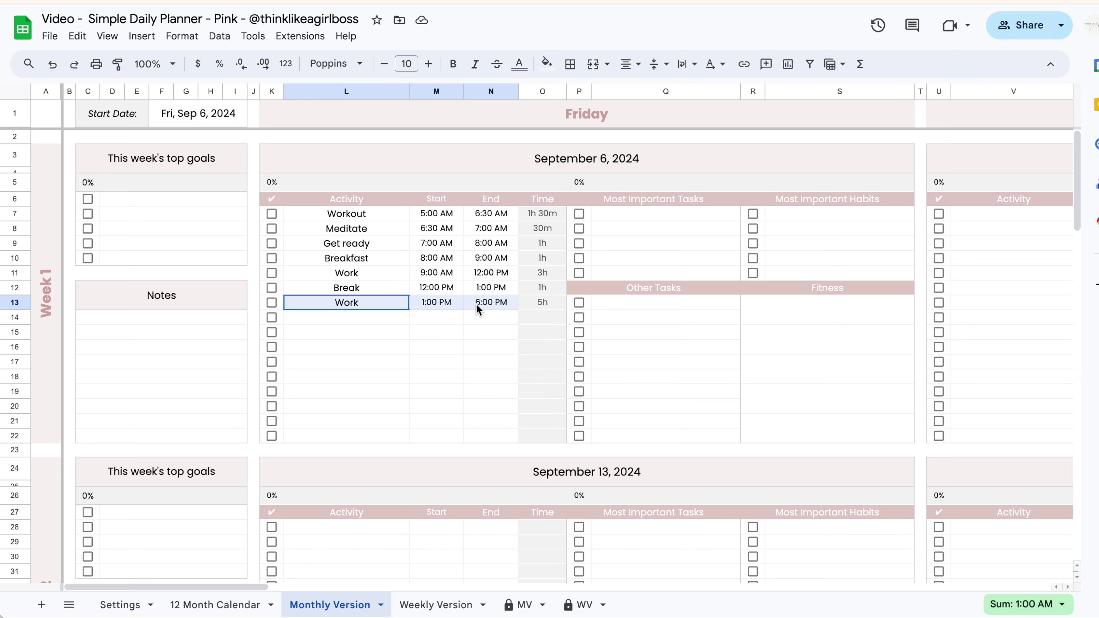
left_click(549, 305)
left_click(464, 393)
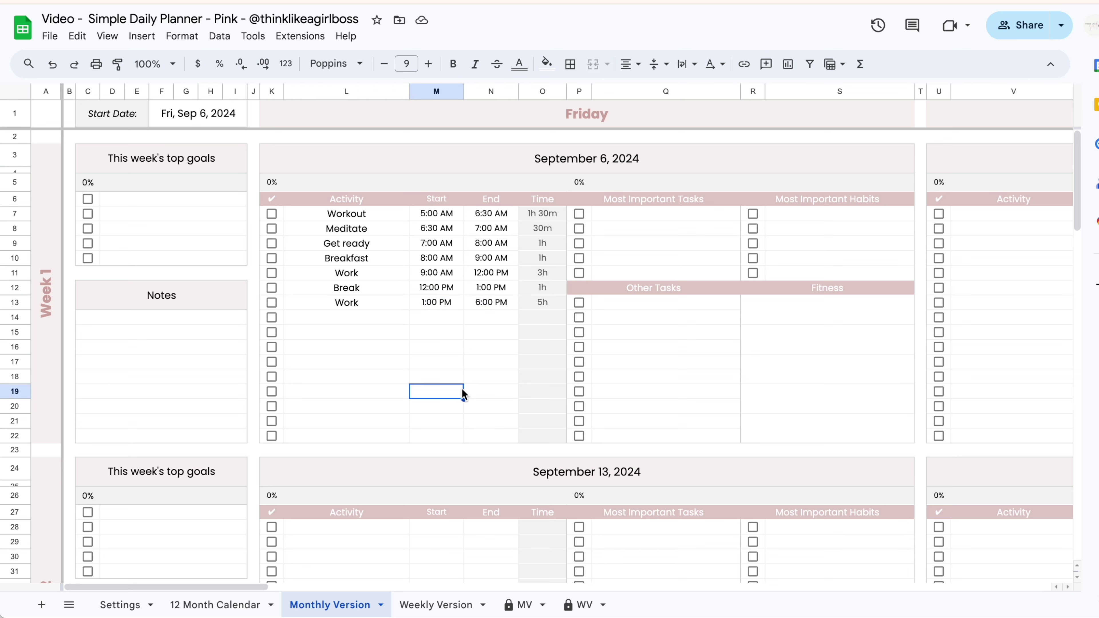
Copy Friday's seven activities with their start and end times into the Saturday, September 7 block and the following day's block
left_click_drag(395, 216, 498, 311)
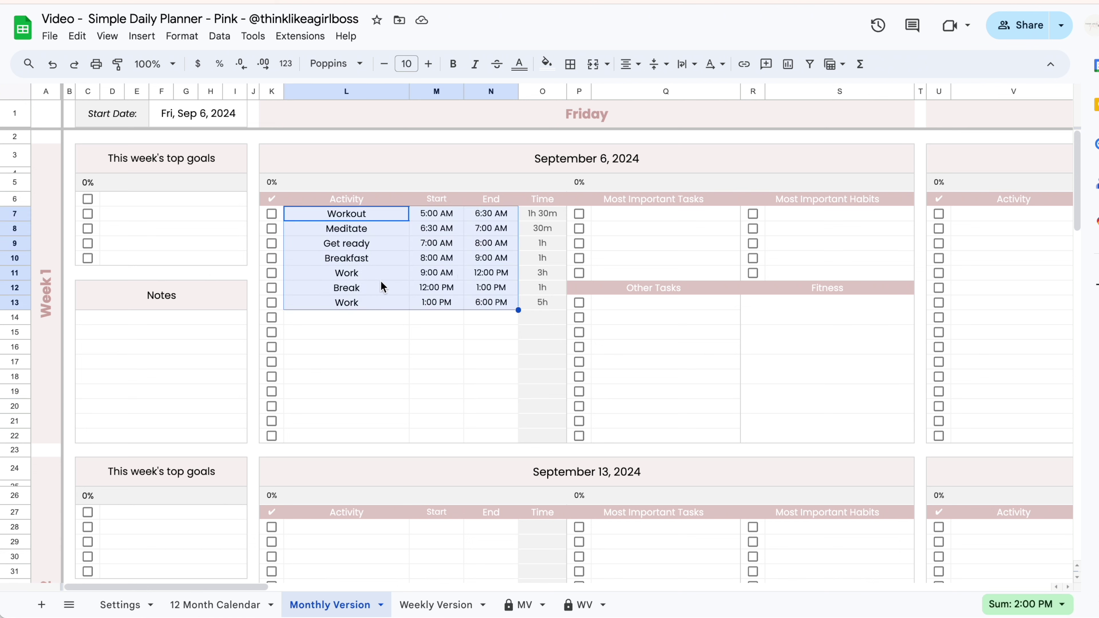
key("ctrl+c")
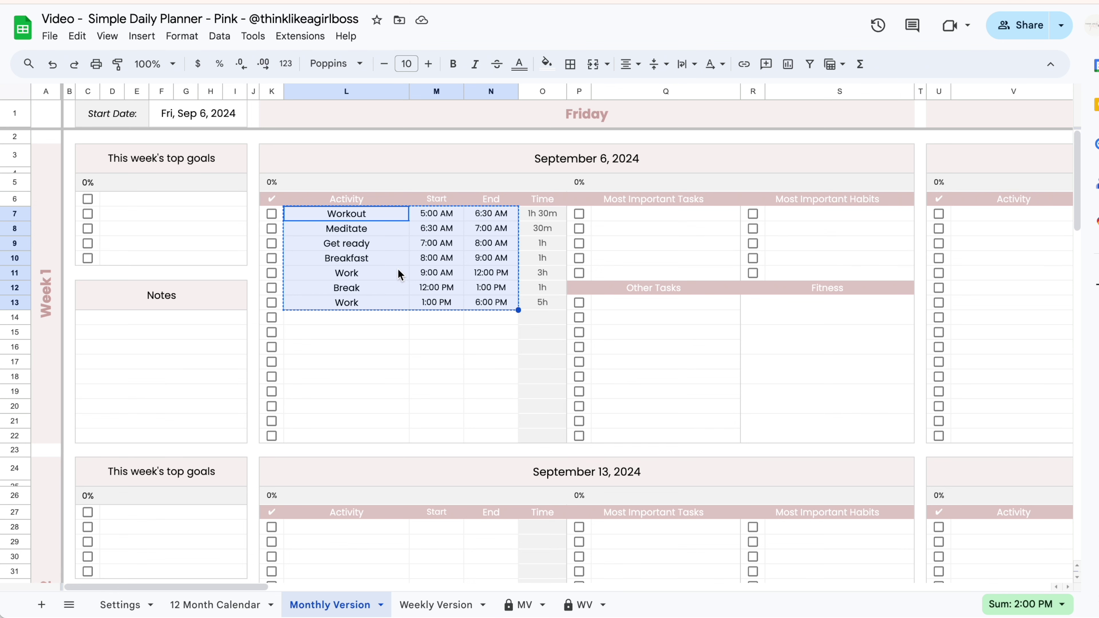
scroll(404, 266, "right", 10)
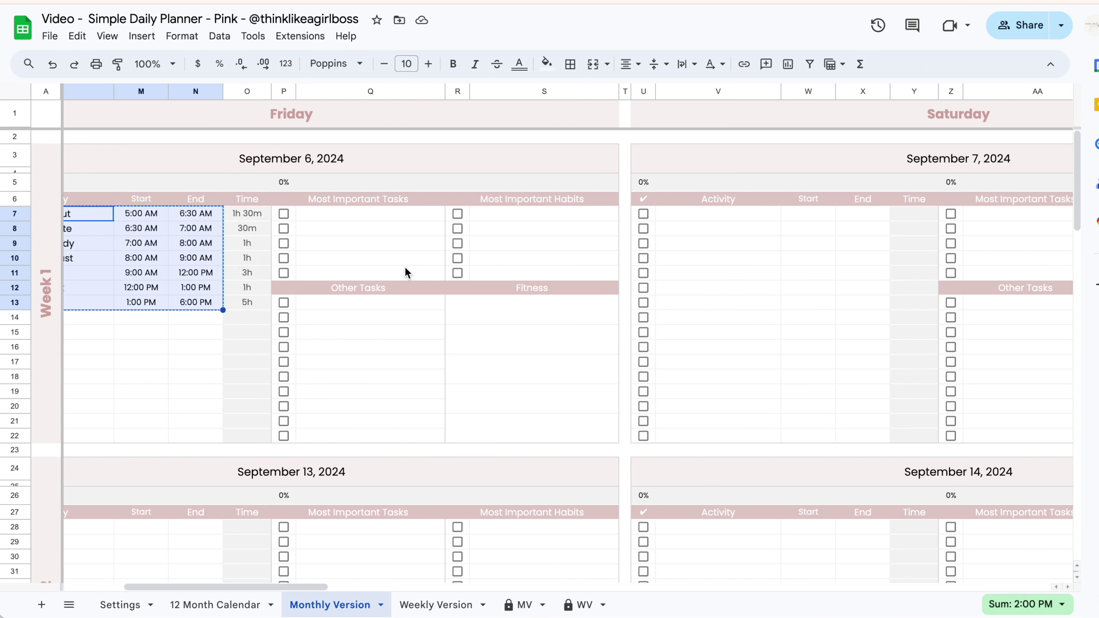
left_click(449, 216)
key("ctrl+v")
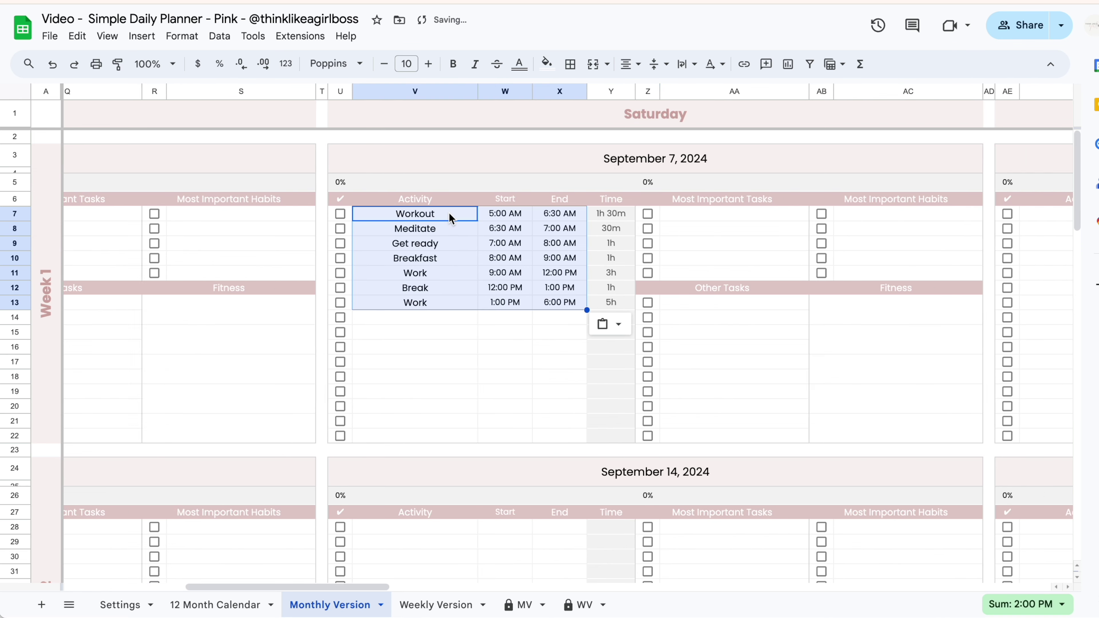
scroll(449, 217, "right", 10)
left_click(572, 219)
scroll(572, 219, "left", 20)
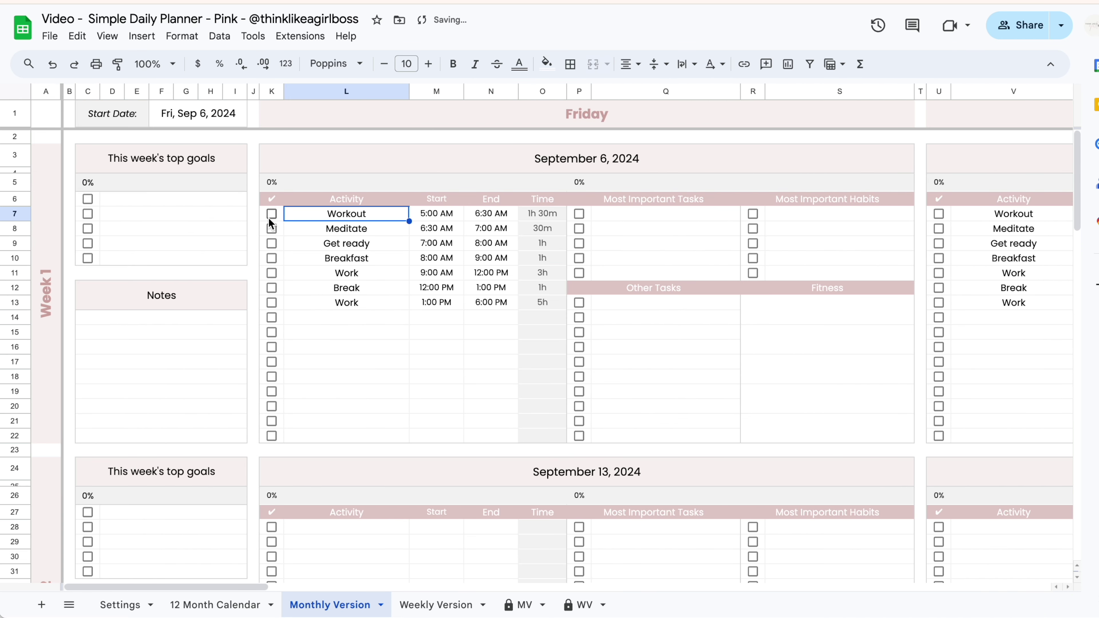
Check off all seven September 6 activities from Workout through the afternoon Work session
left_click(272, 214)
left_click(272, 229)
left_click(271, 244)
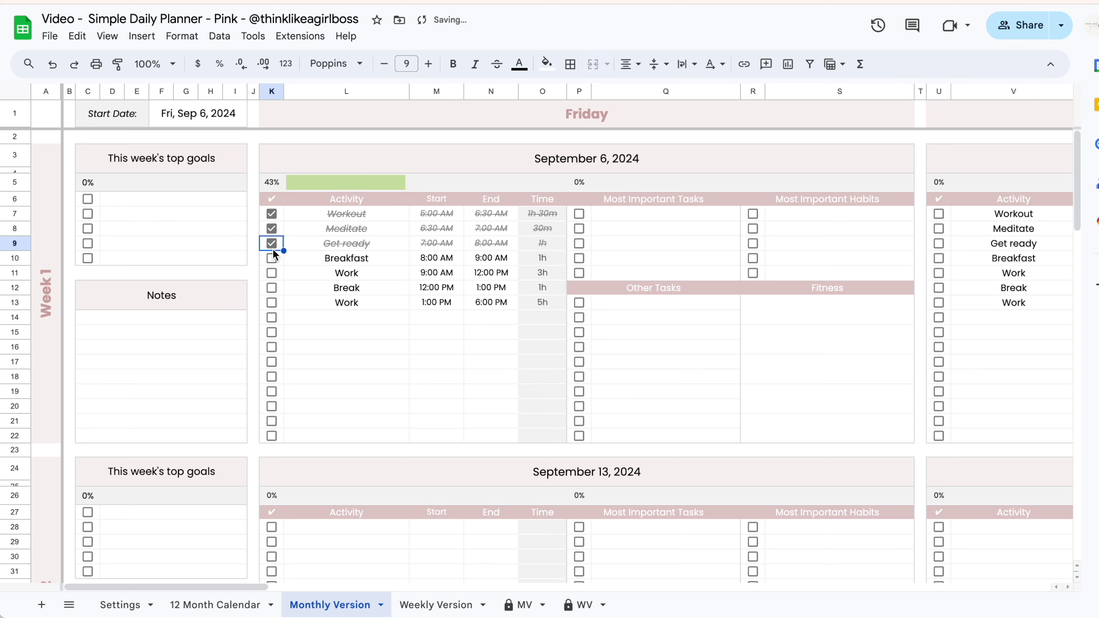
left_click(271, 258)
left_click(271, 273)
left_click(272, 287)
left_click(271, 302)
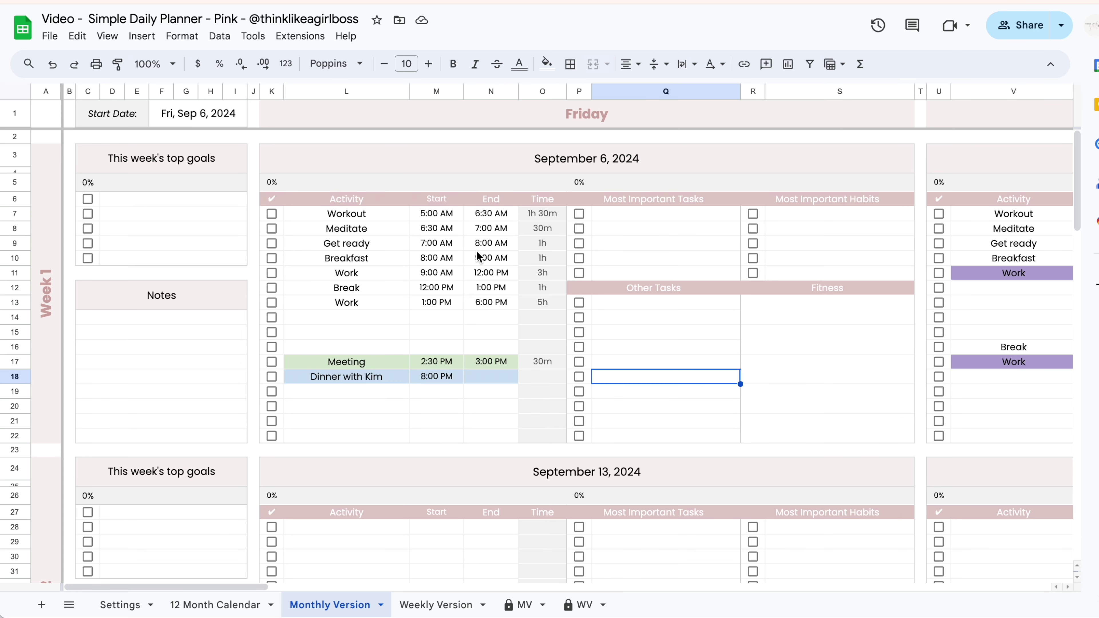
Examine Friday's routine activities, the blank rows beneath them and the separately coloured Meeting and dinner rows
left_click_drag(393, 220, 495, 309)
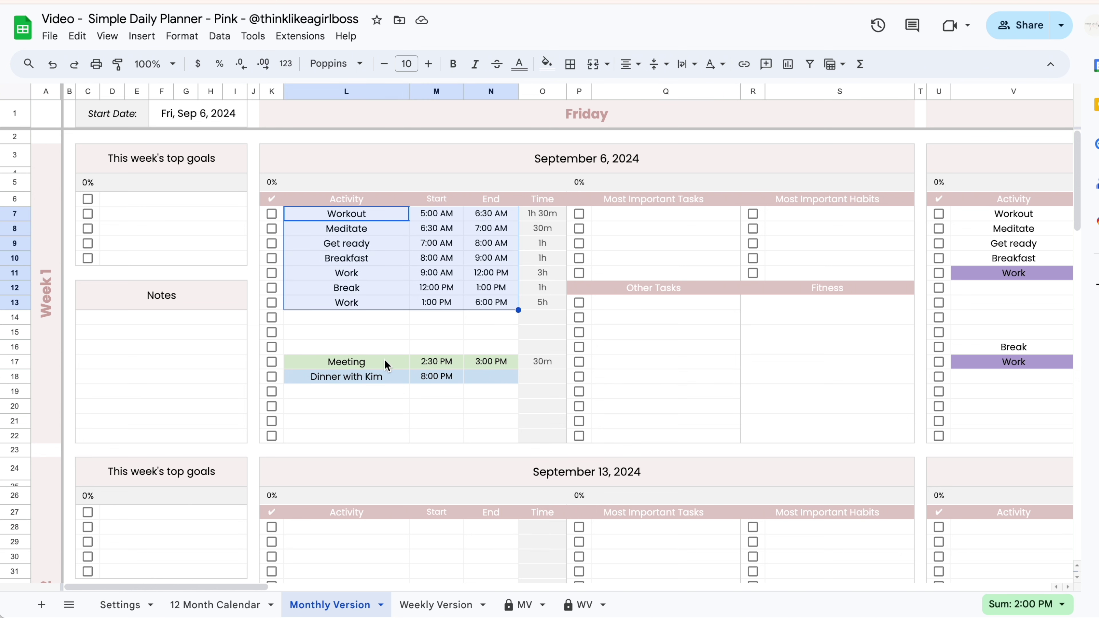
left_click(615, 317)
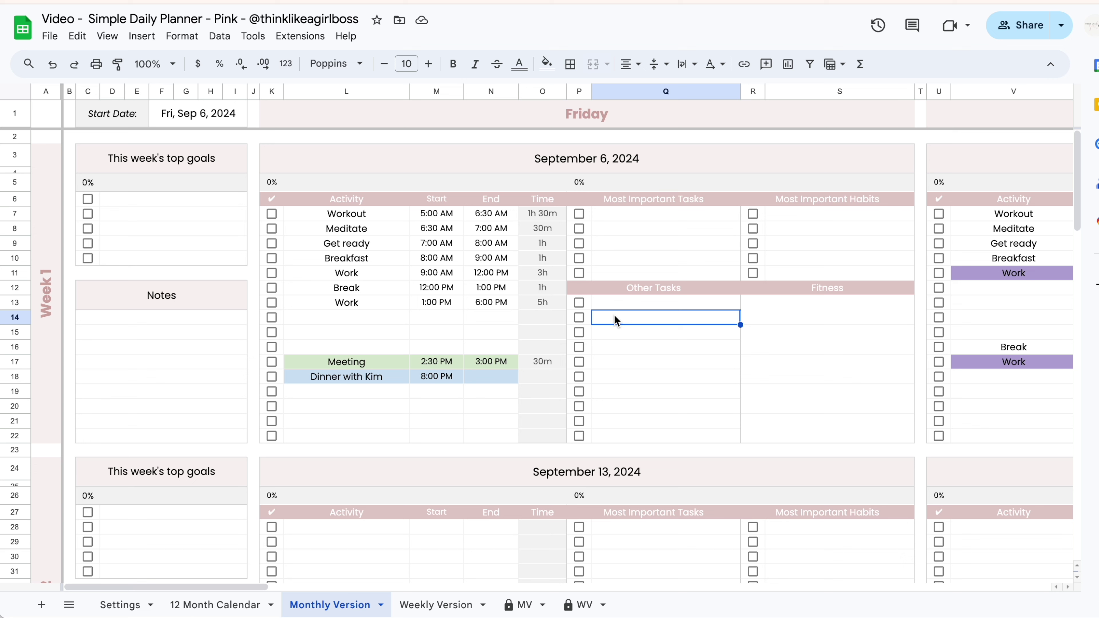
left_click_drag(353, 363, 485, 411)
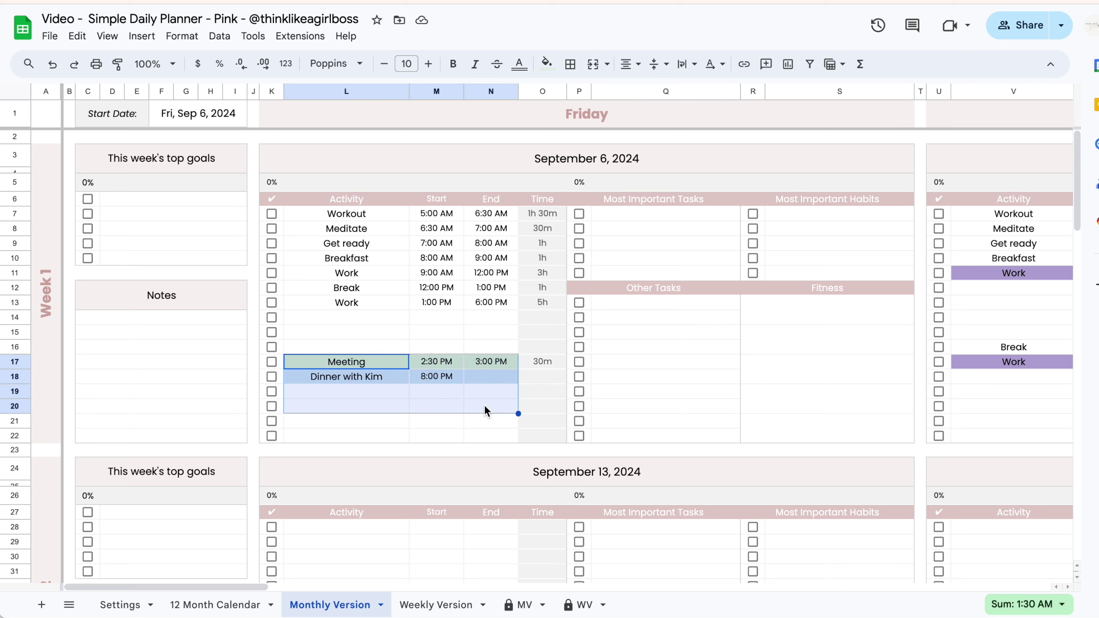
left_click(490, 322)
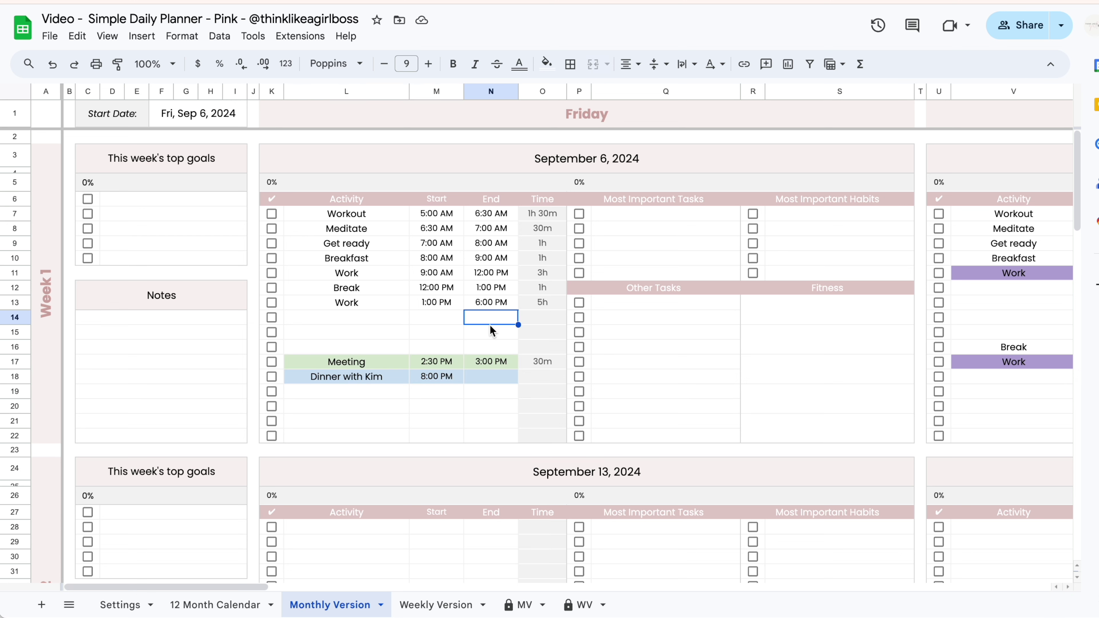
left_click_drag(339, 318, 473, 338)
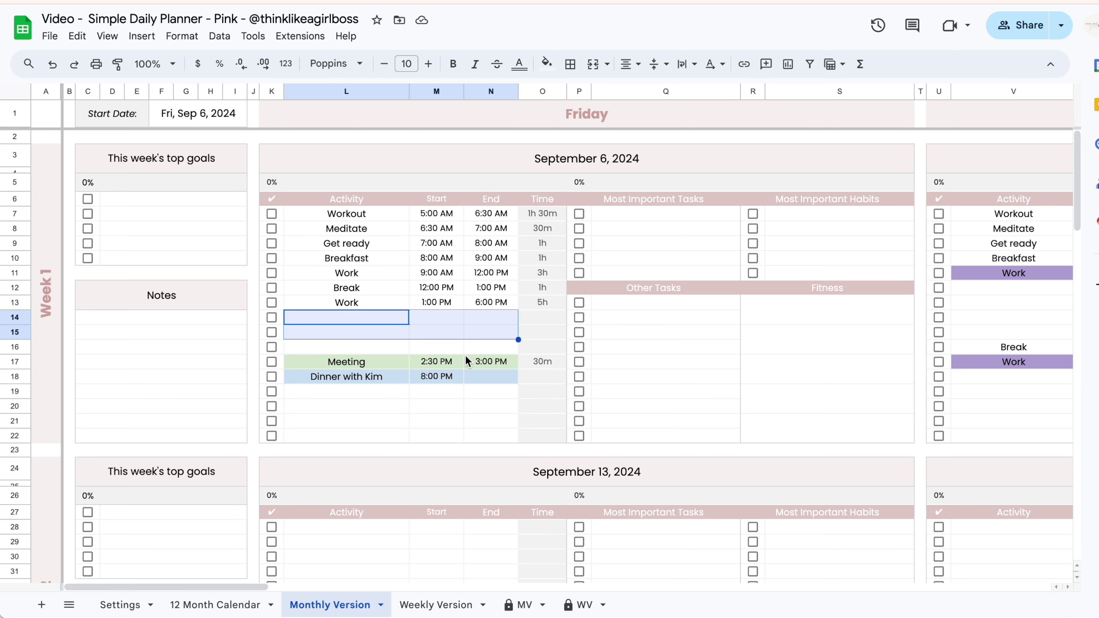
left_click(453, 377)
left_click(486, 380)
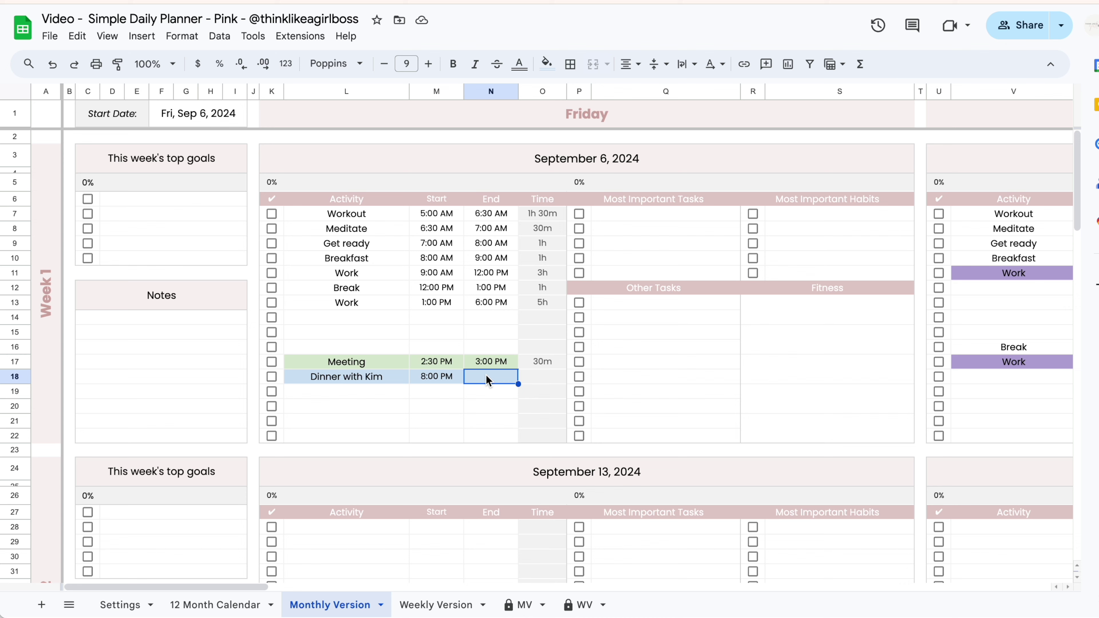
left_click(496, 409)
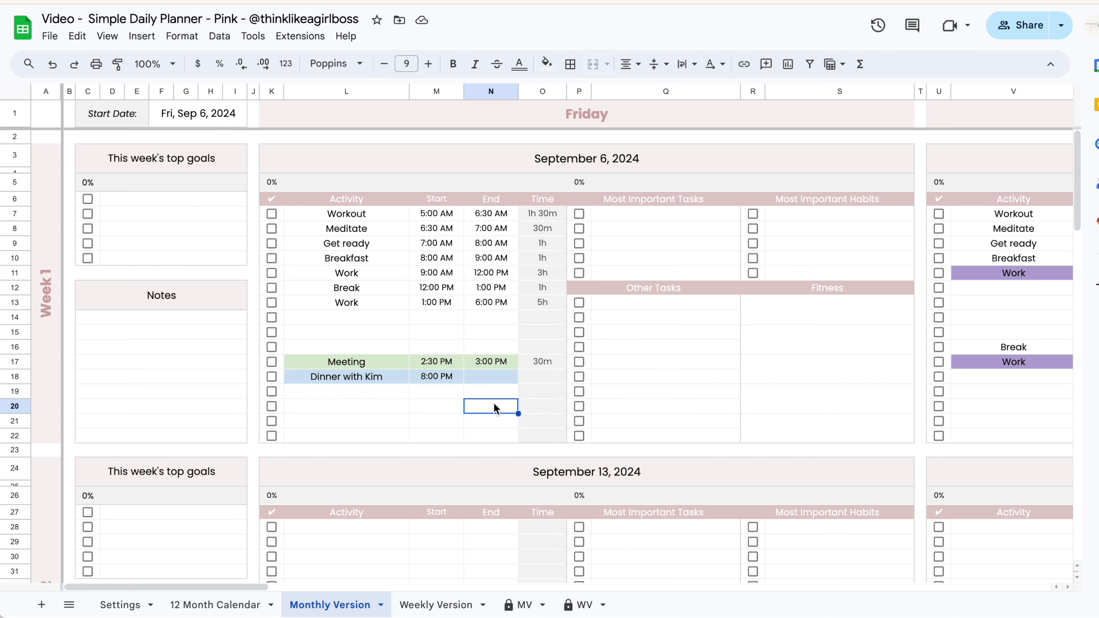
Examine Saturday, September 7's schedule and the blank rows between the morning Work block and Break
scroll(551, 319, "right", 6)
scroll(551, 320, "right", 8)
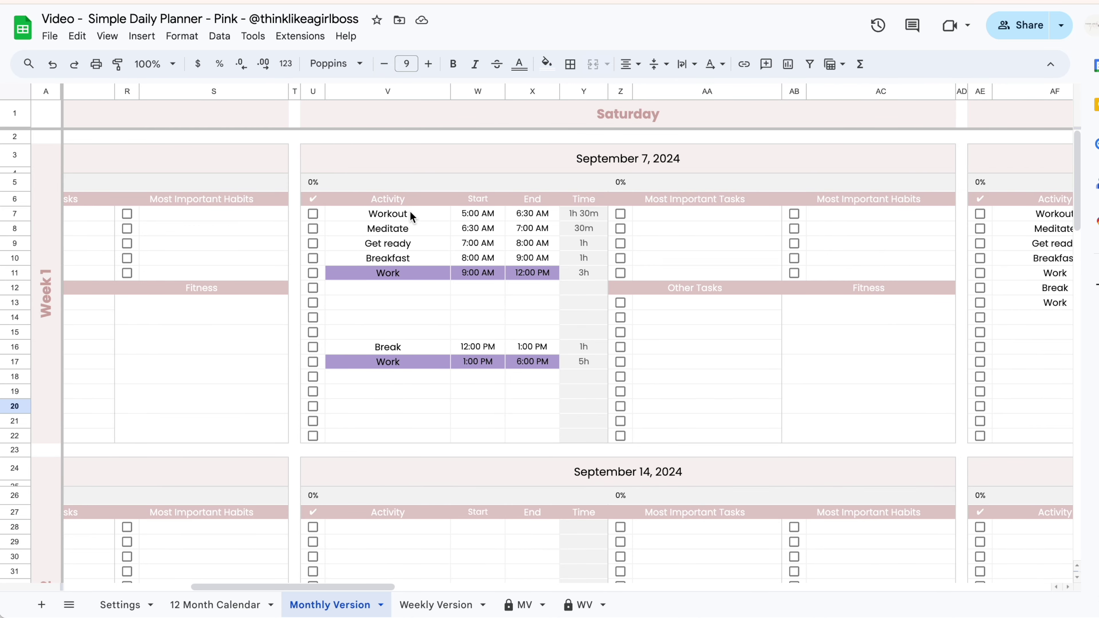
left_click(407, 287)
left_click(403, 299)
left_click(403, 316)
left_click(401, 329)
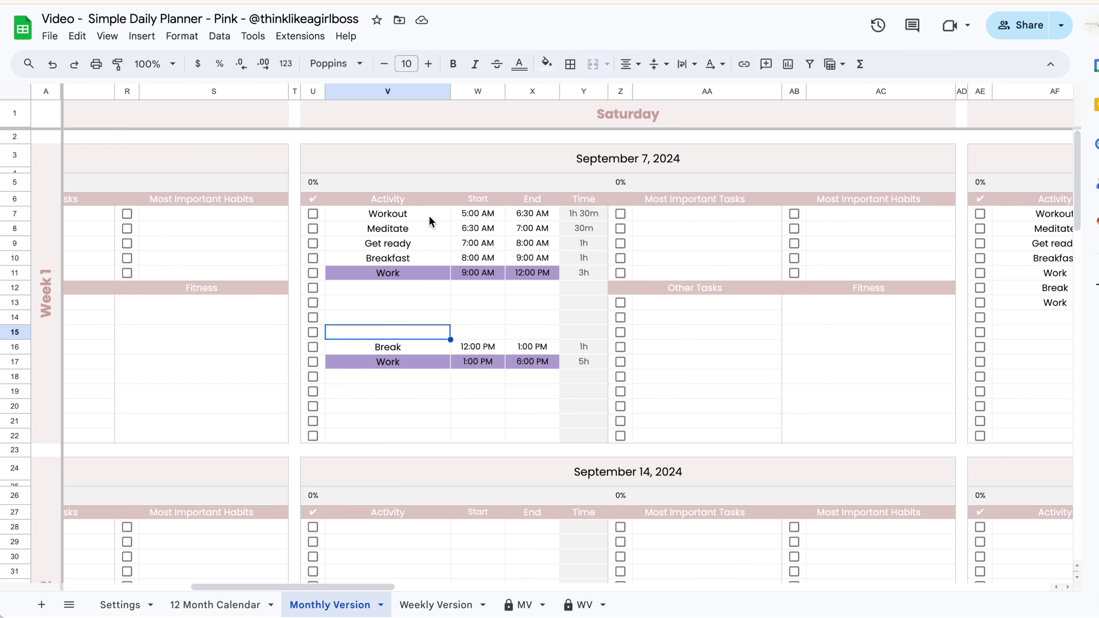
Copy September 7's activities and times, including the coloured Work rows and blank rows, into the following Sunday's block
left_click_drag(430, 216, 537, 389)
key("ctrl+c")
scroll(535, 384, "right", 5)
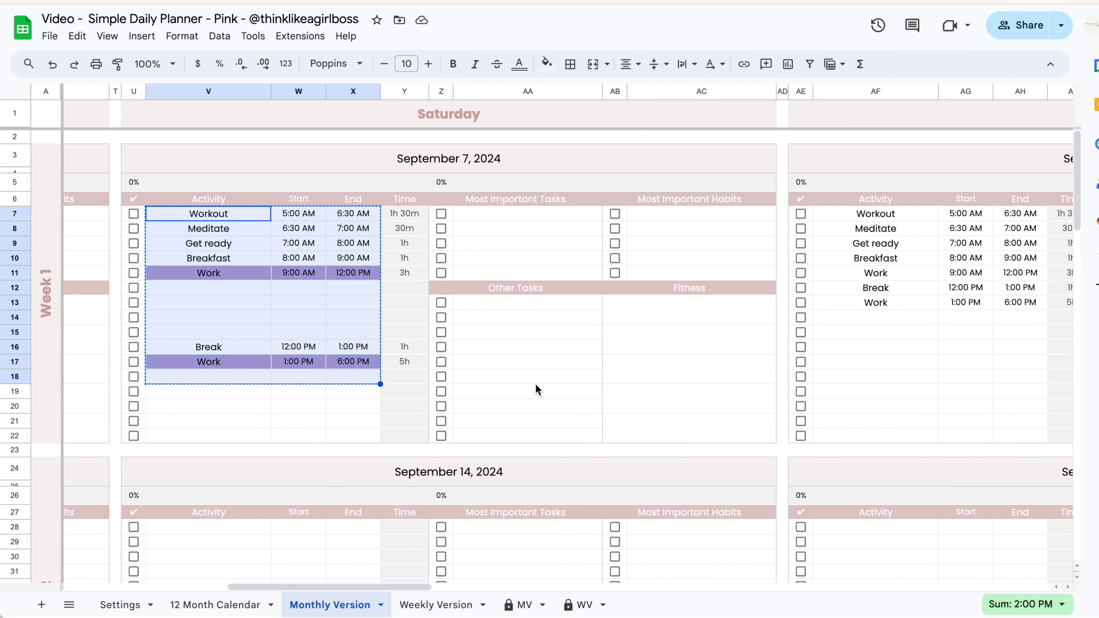
left_click(816, 217)
key("ctrl+v")
left_click(833, 421)
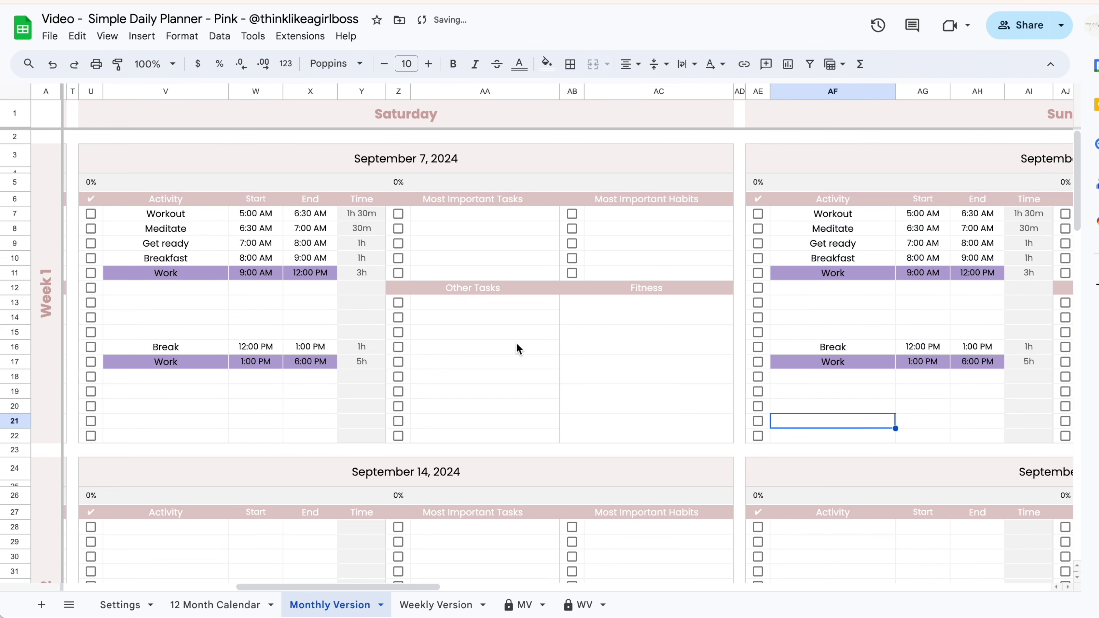
Add "Big Meeting" with a 10:00 AM start in the row beneath September 7's morning Work block
scroll(516, 343, "left", 4)
left_click(364, 306)
key("Up")
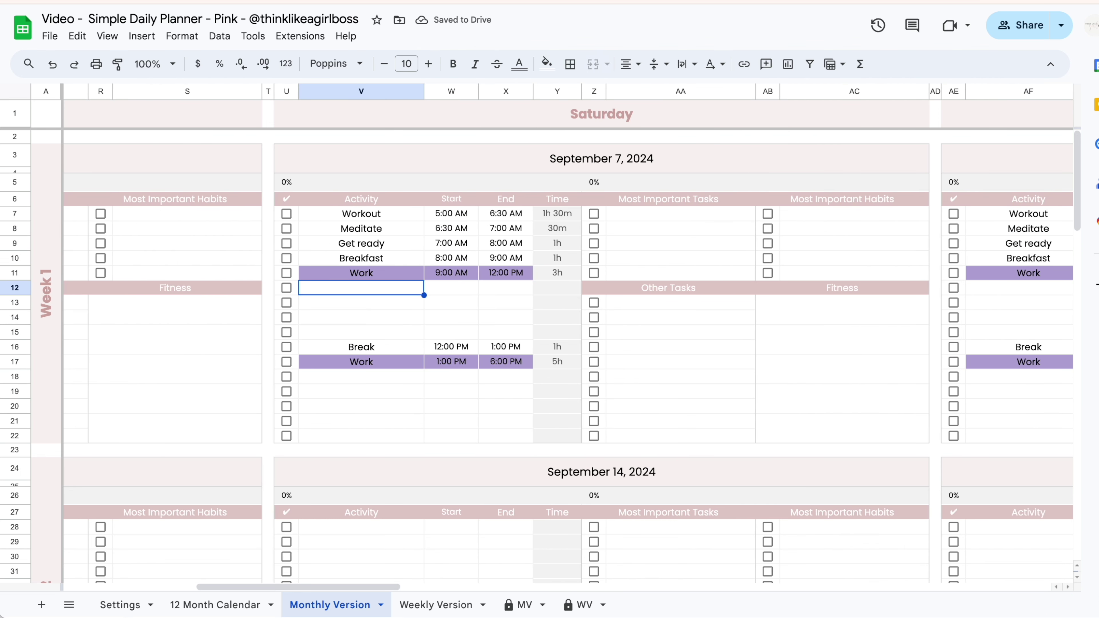
type("Big Me")
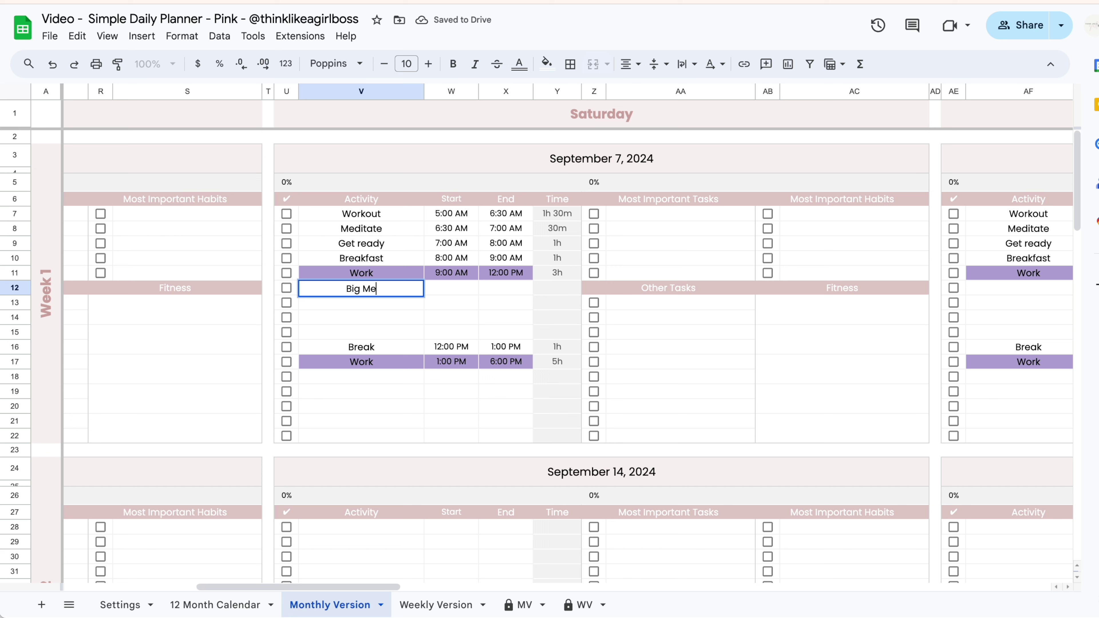
type("eting")
key("Tab")
type("10:00")
key("Return")
Add "Product Launch" with a 4:00 PM start in the row beneath September 7's afternoon Work block
left_click(373, 377)
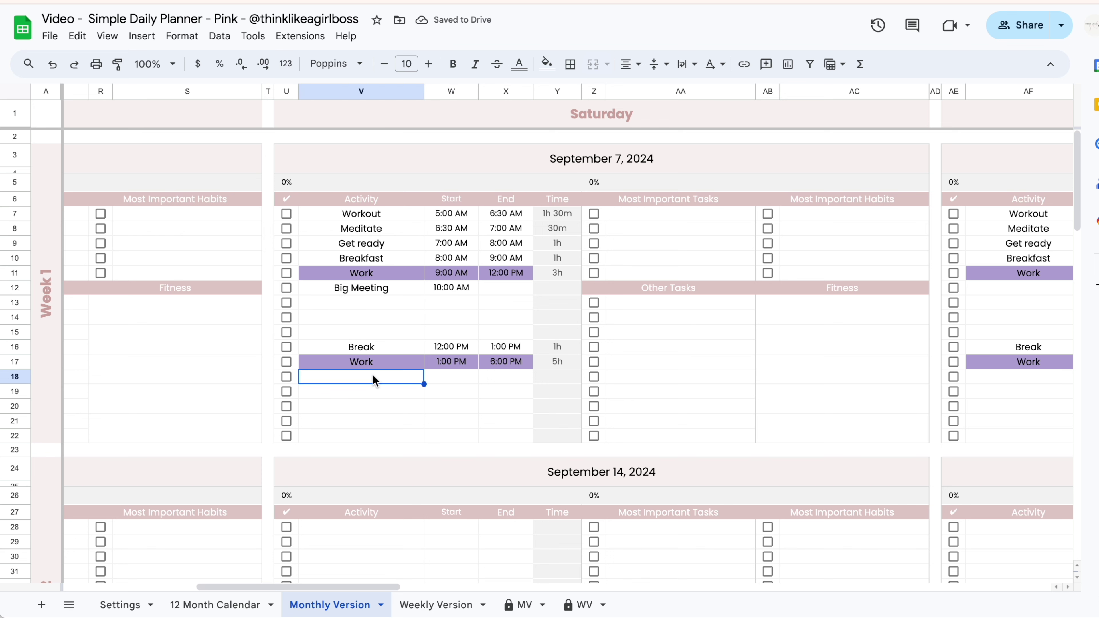
type("Product Launch")
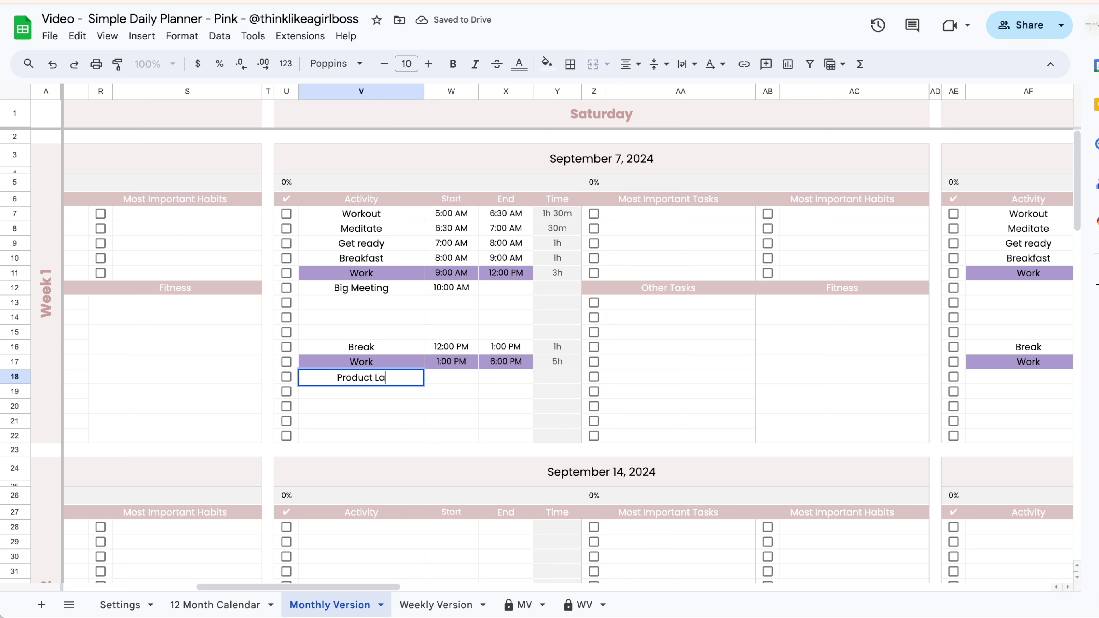
key("Tab")
type("4:00 PM")
key("Return")
key("Down")
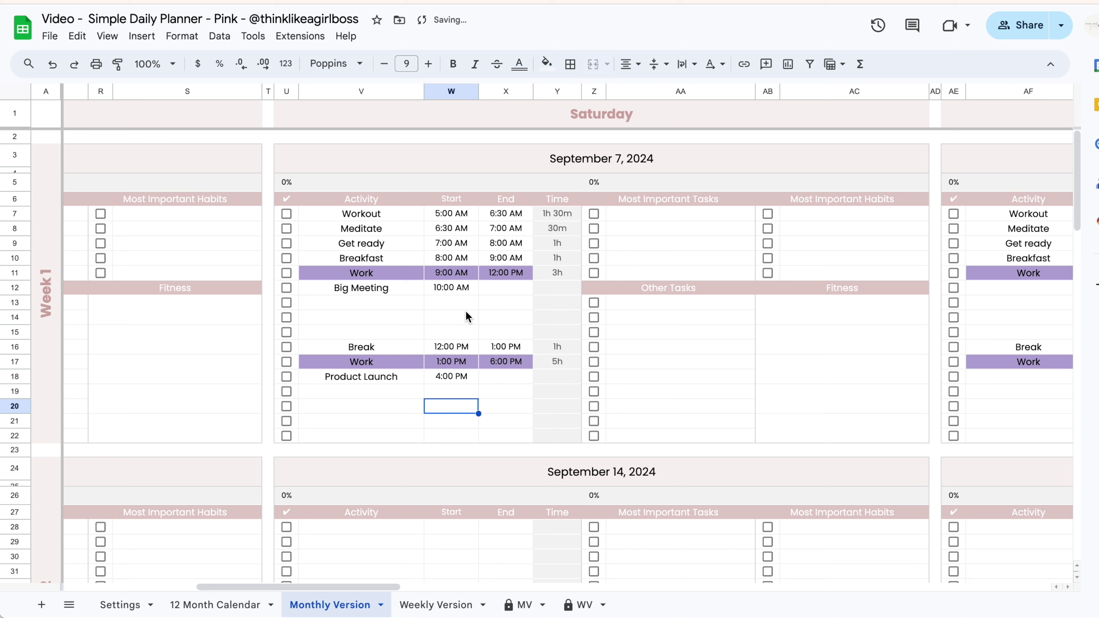
left_click(398, 308)
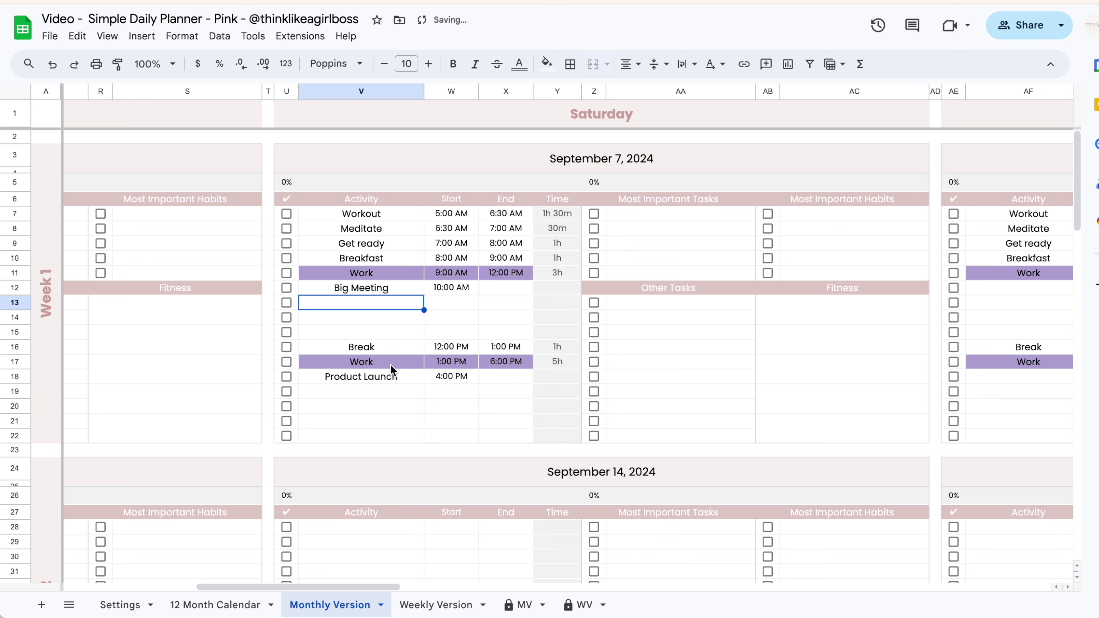
left_click(385, 424)
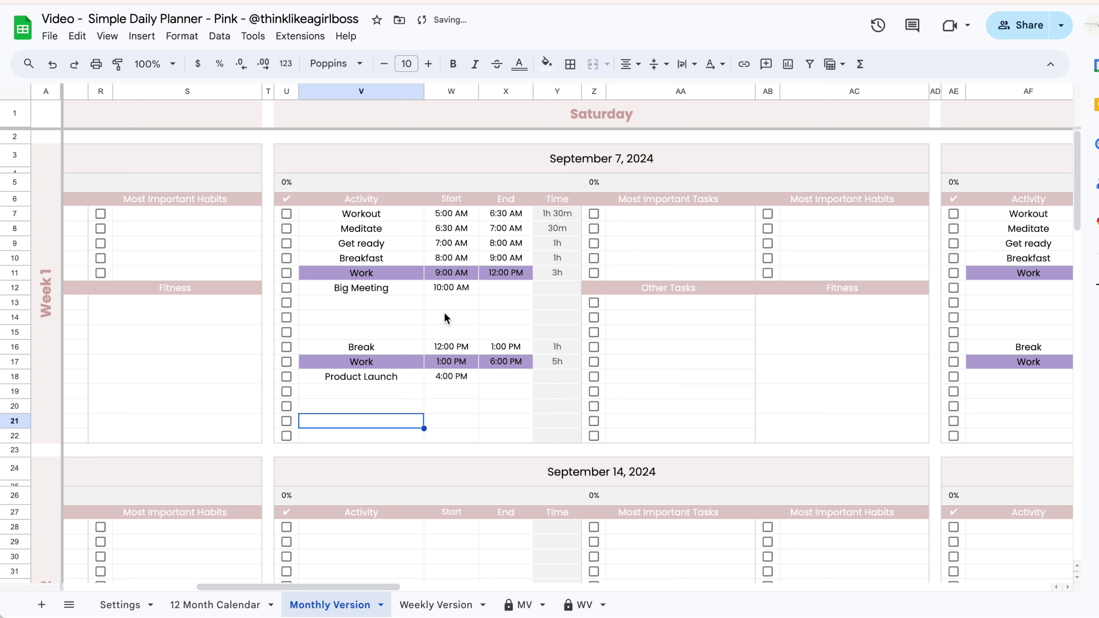
Check off September 7's first six activities, from Workout through Big Meeting
left_click(287, 213)
left_click(287, 228)
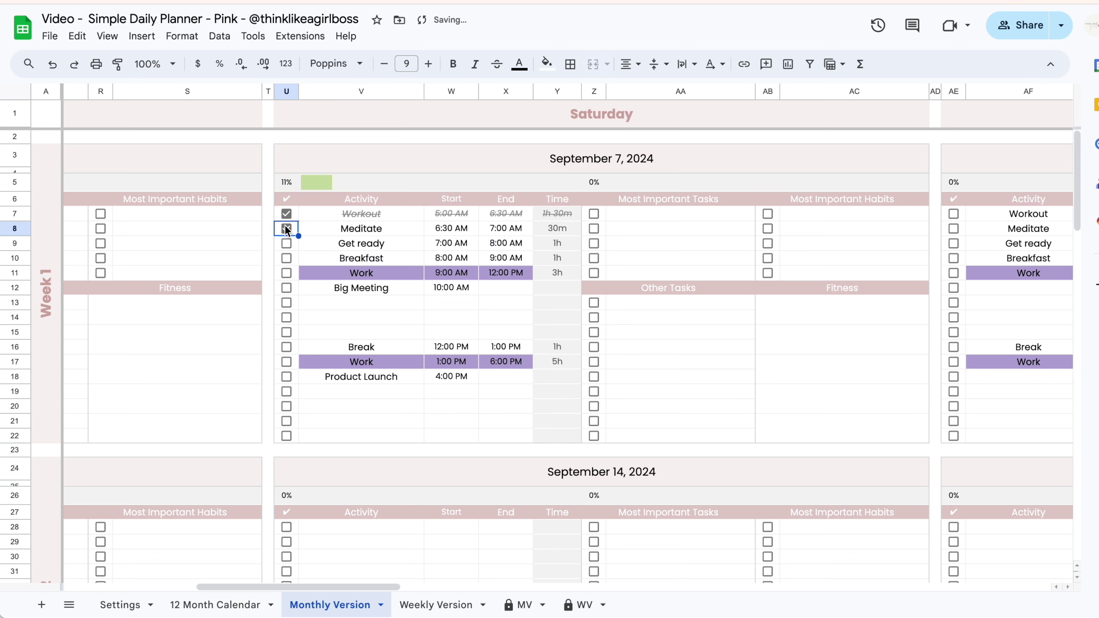
left_click(286, 243)
left_click(286, 258)
left_click(287, 277)
left_click(287, 286)
left_click(286, 272)
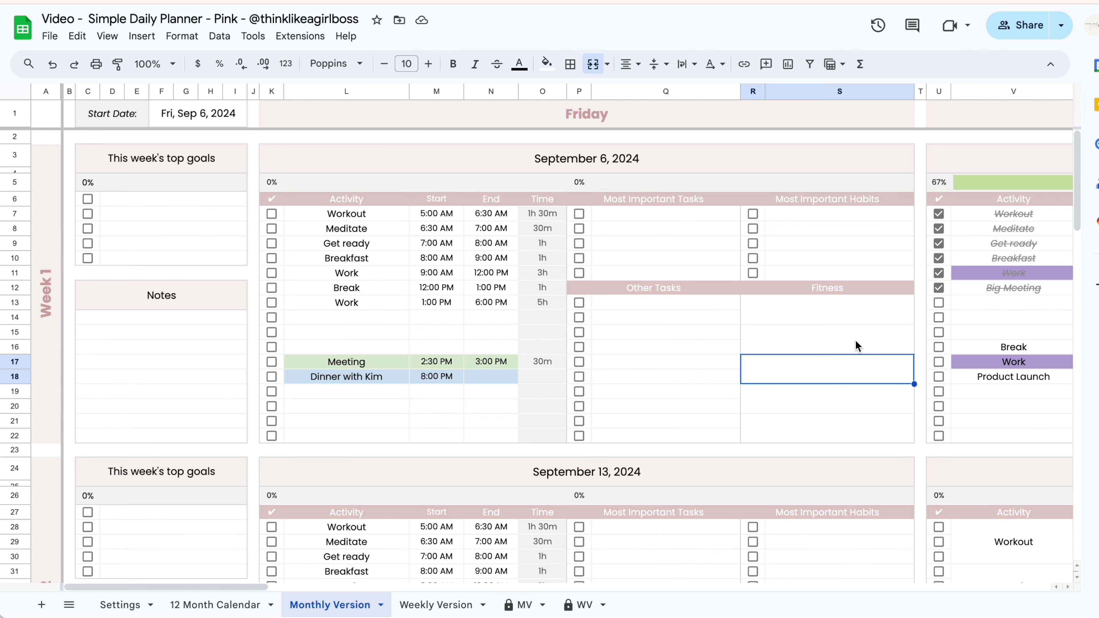
Merge September 13's Work activity cell with the two blank cells beneath it
scroll(855, 340, "down", 5)
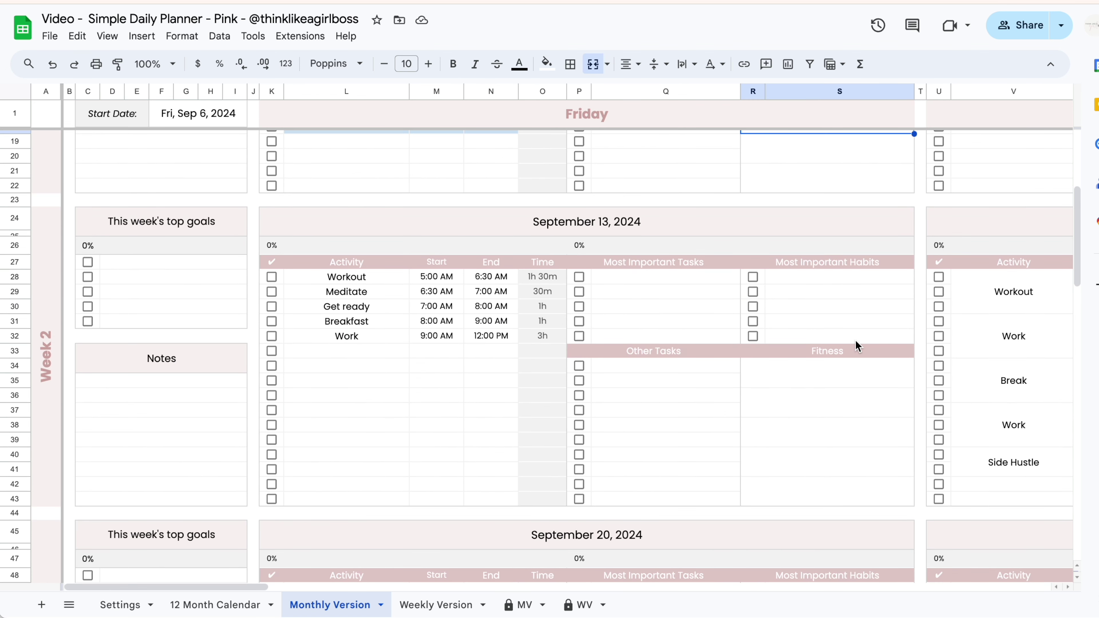
scroll(854, 339, "down", 2)
left_click_drag(382, 299, 380, 328)
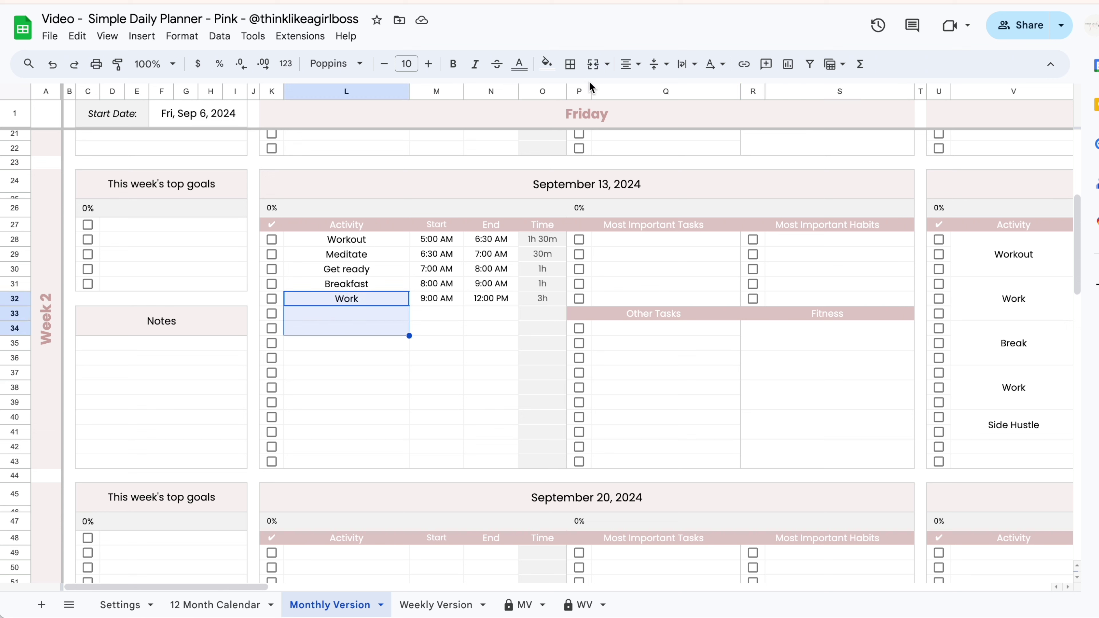
left_click_drag(373, 305, 372, 332)
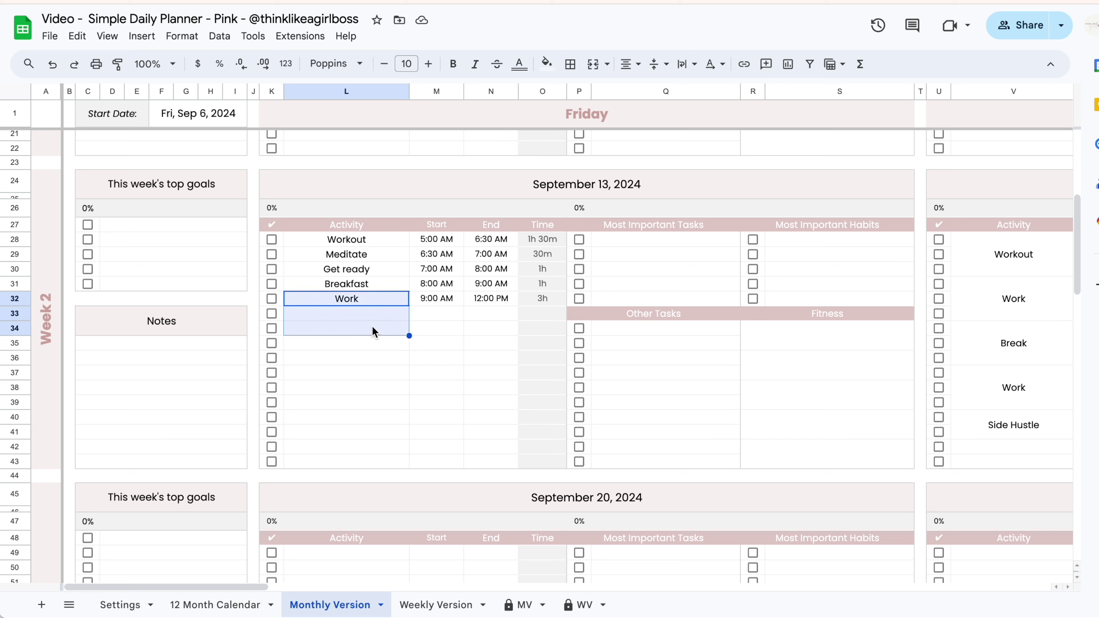
left_click(594, 70)
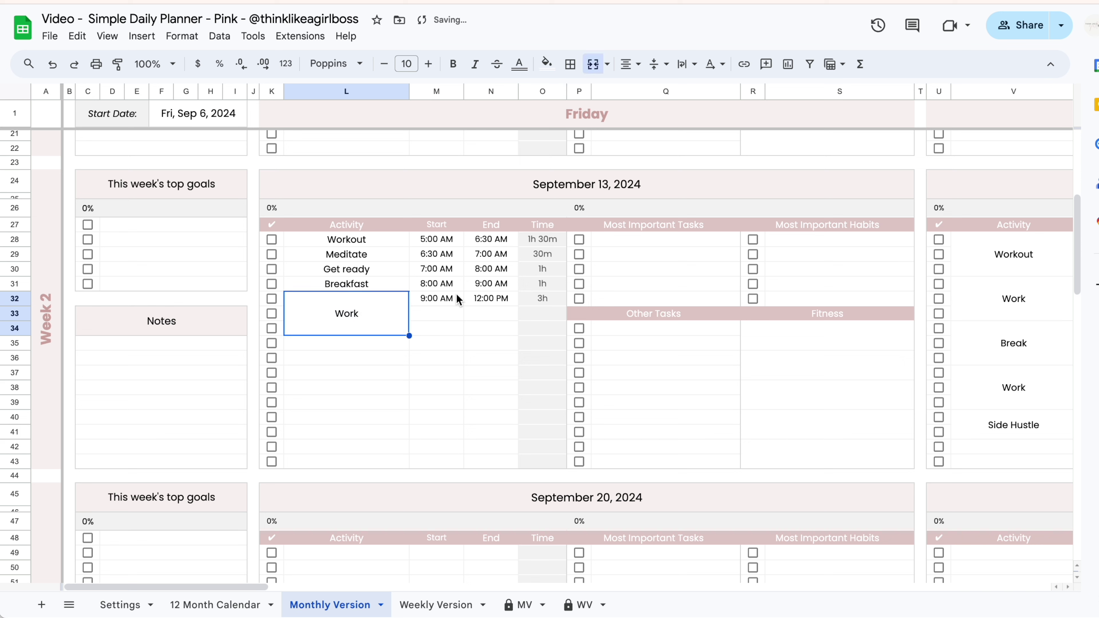
Merge the start and end time cells of September 13's Work activity down the same three rows, each in its own column
left_click_drag(460, 297, 512, 334)
left_click(592, 65)
left_click(593, 65)
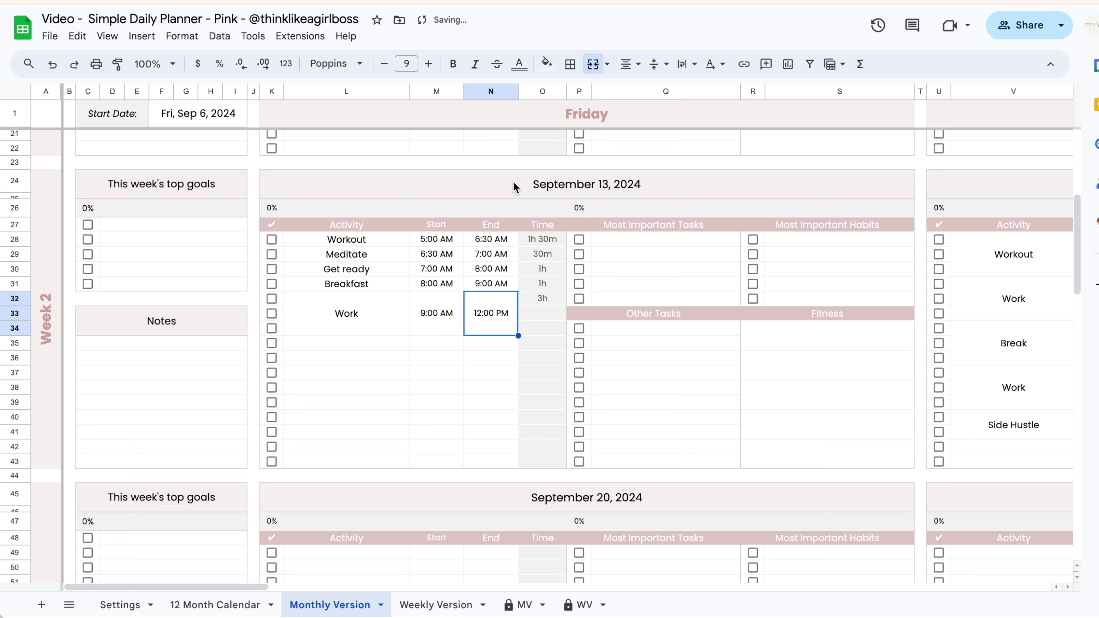
left_click(436, 372)
Check off September 13's Work activity and uncheck it again
left_click(271, 299)
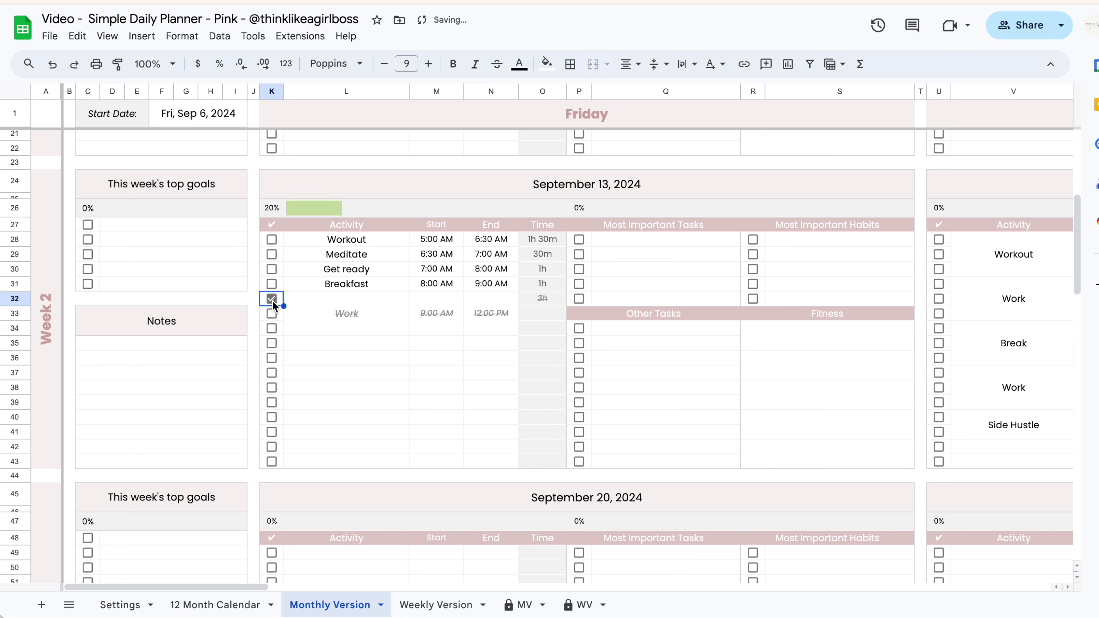
left_click(272, 299)
left_click(318, 347)
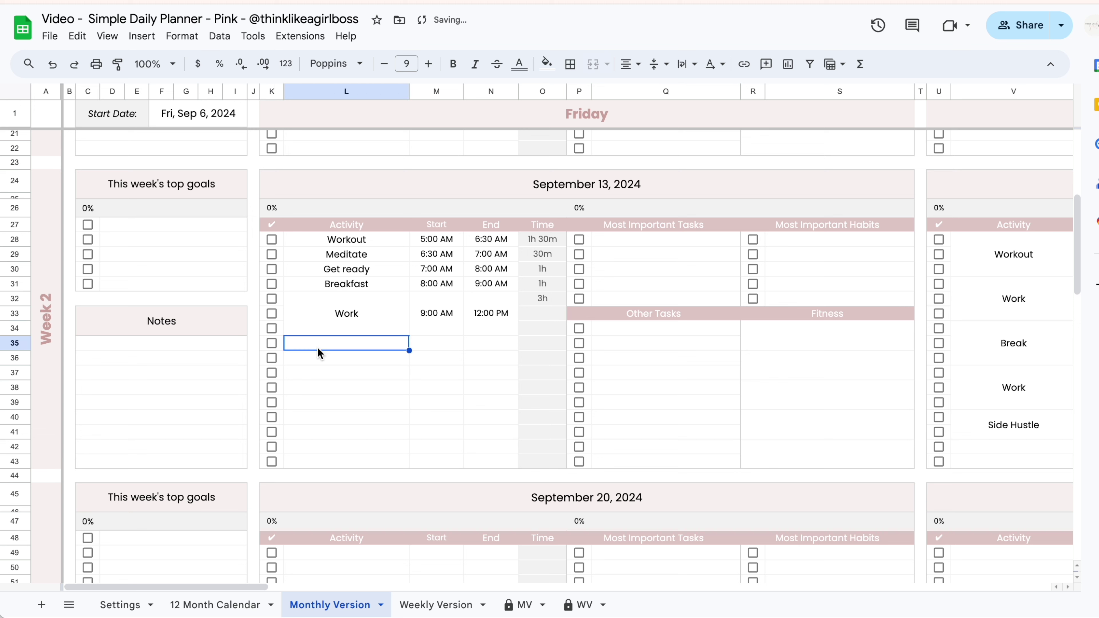
Merge the three checkboxes beside September 13's Work activity into one, accepting that only the first value is kept
left_click_drag(283, 300, 281, 334)
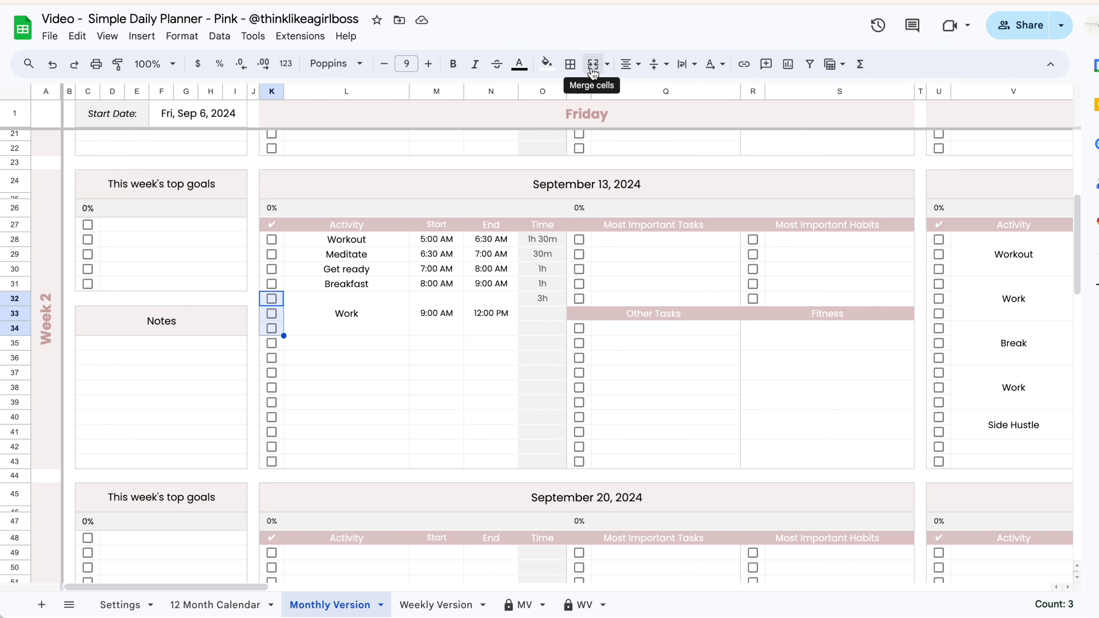
left_click(593, 73)
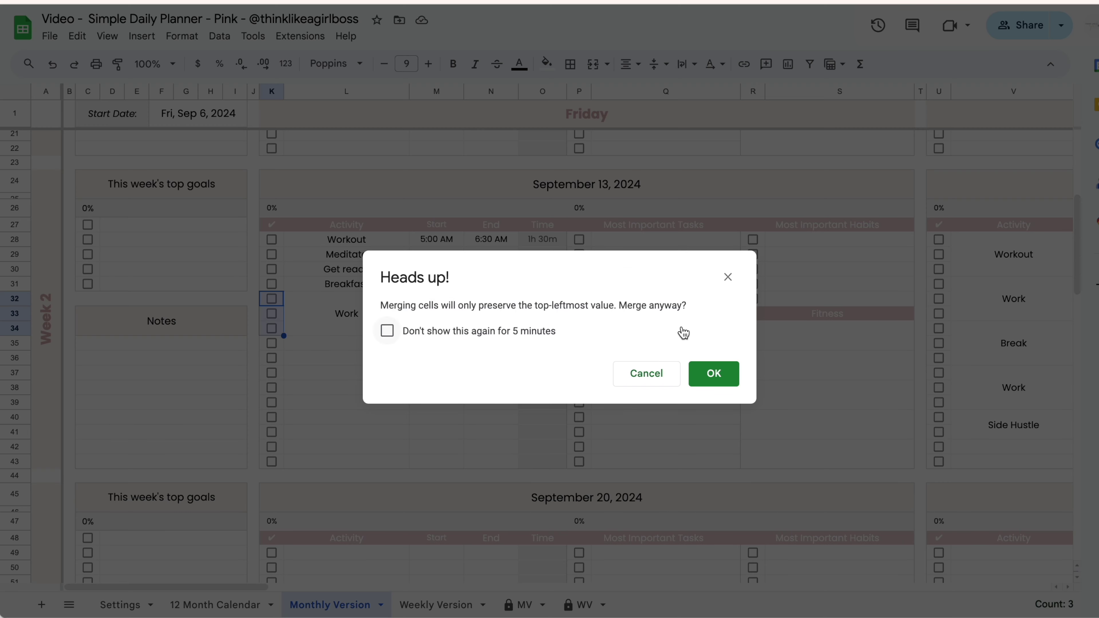
left_click(708, 382)
left_click(450, 415)
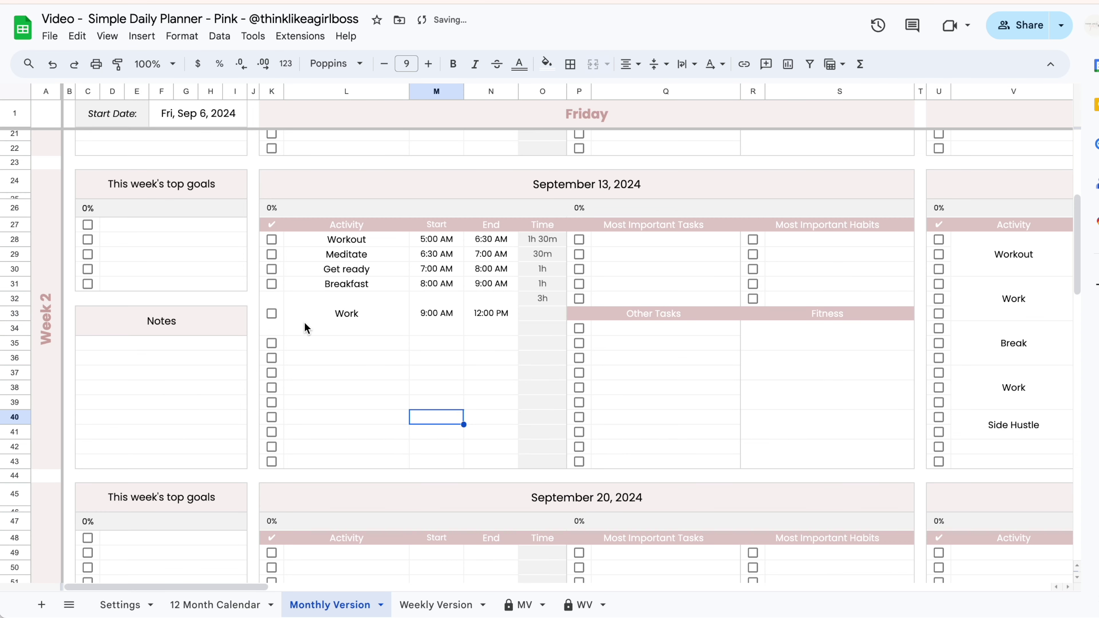
left_click(271, 313)
Copy September 14's merged activities from Workout through Side Hustle, with checkboxes and start and end times, into September 15's block
scroll(400, 333, "down", 1)
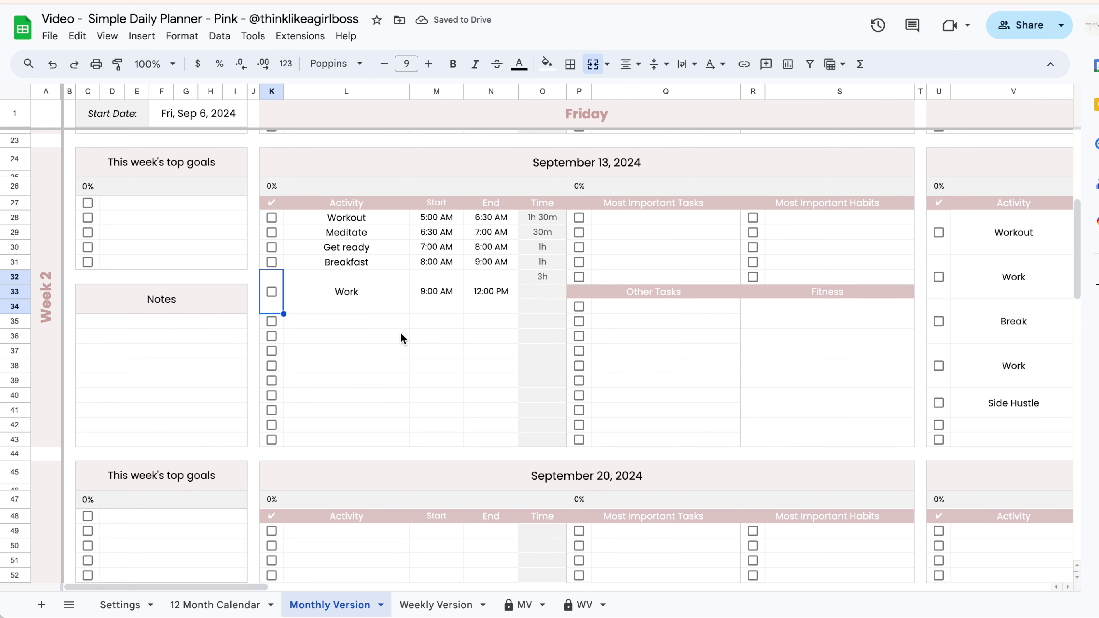
scroll(400, 332, "right", 5)
scroll(400, 333, "right", 3)
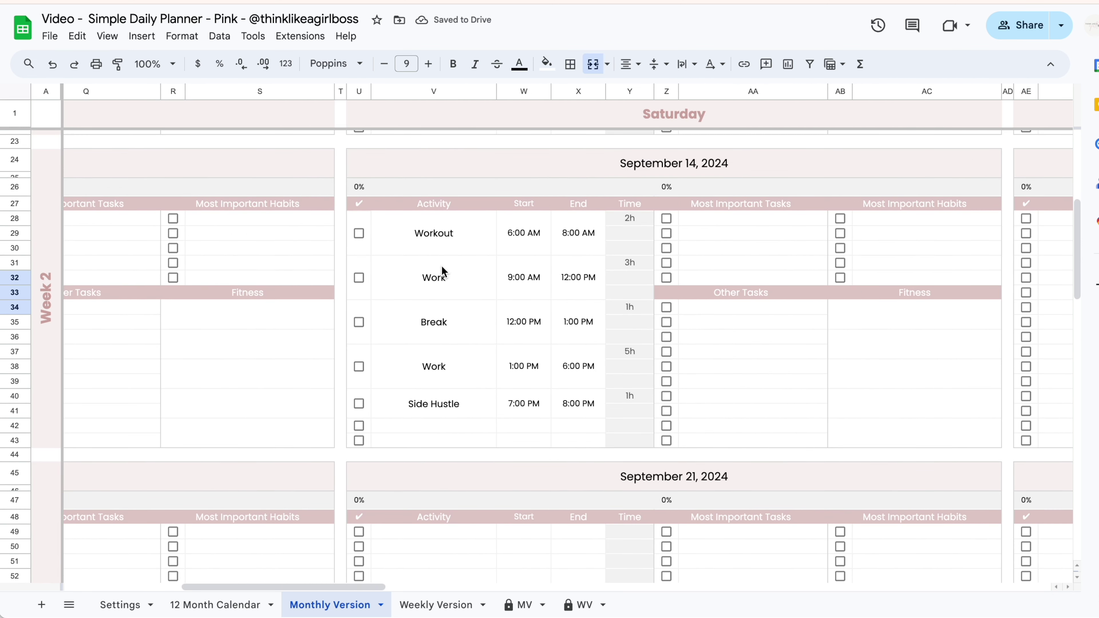
left_click(455, 239)
left_click(472, 276)
left_click_drag(362, 219, 571, 401)
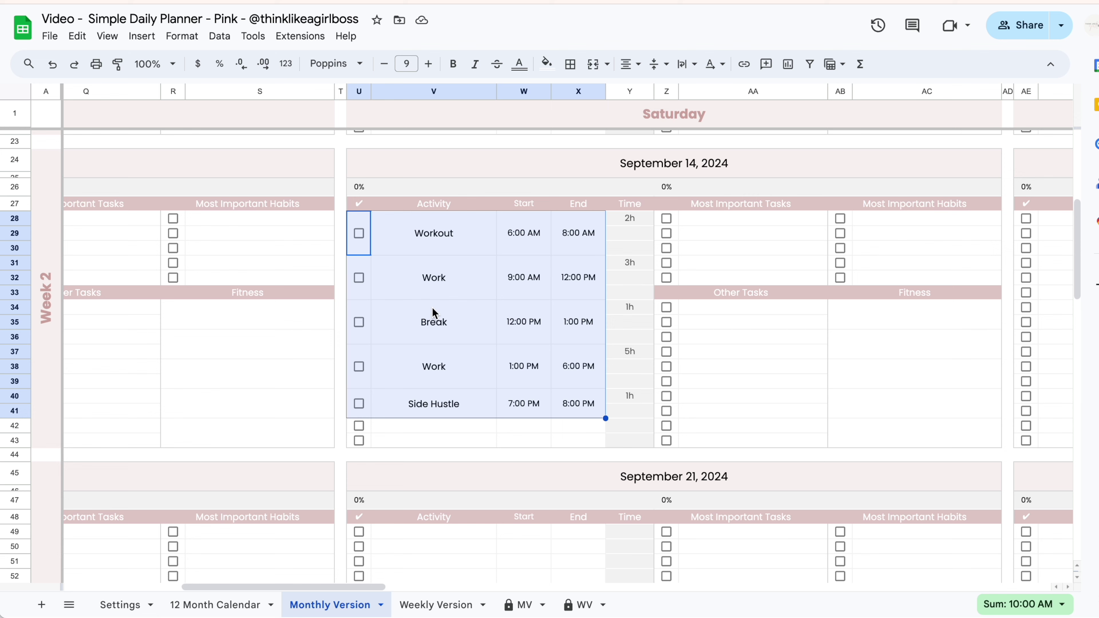
key("ctrl+c")
scroll(433, 310, "right", 5)
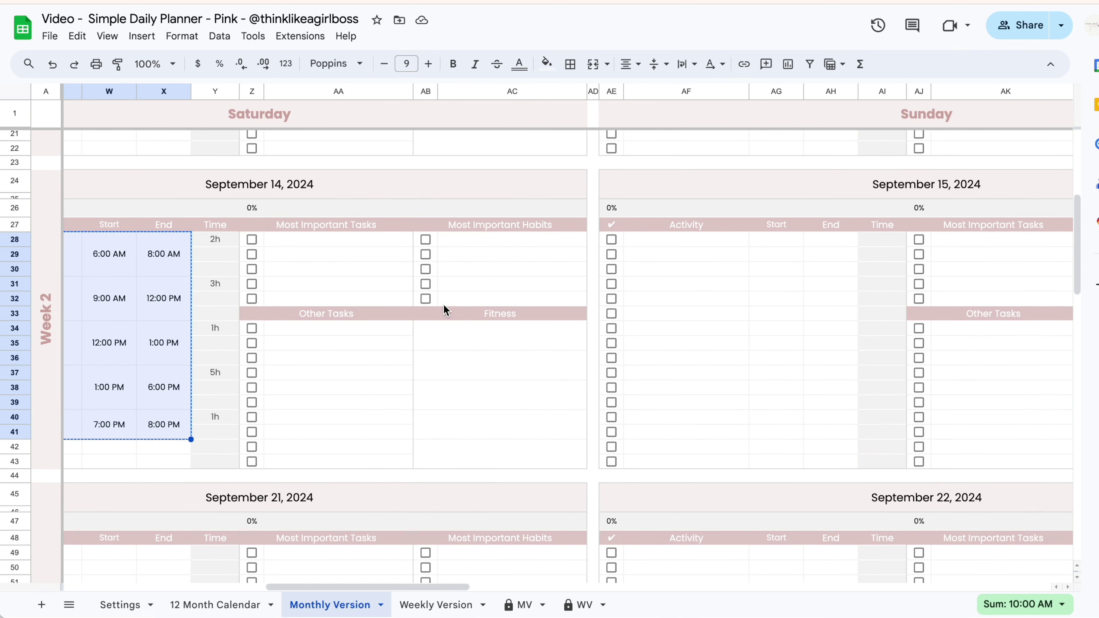
left_click(621, 241)
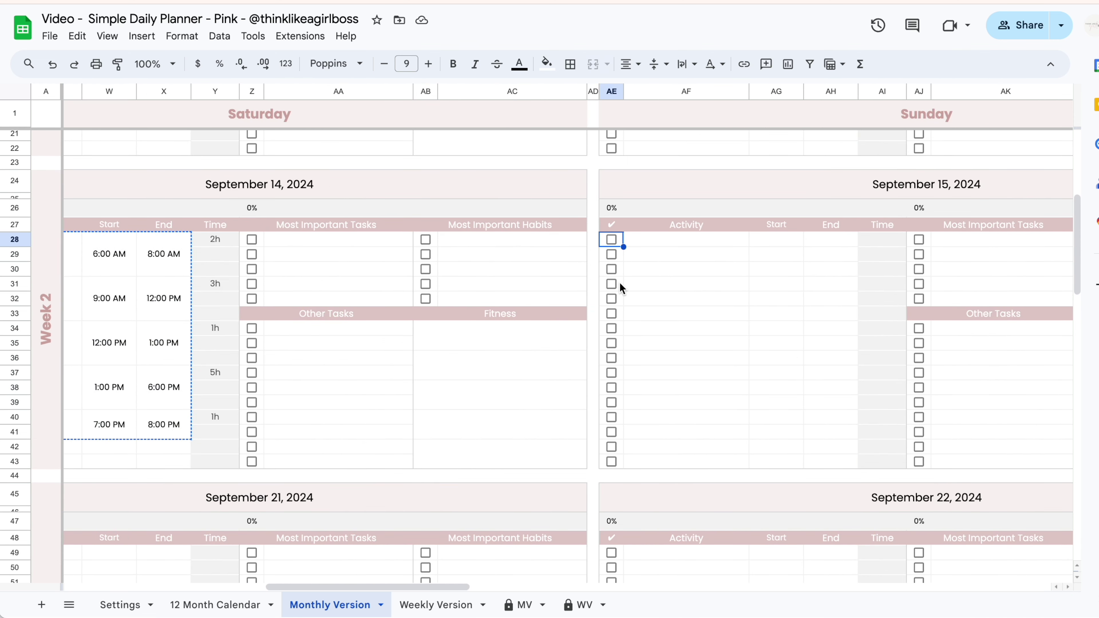
key("ctrl+v")
left_click(692, 362)
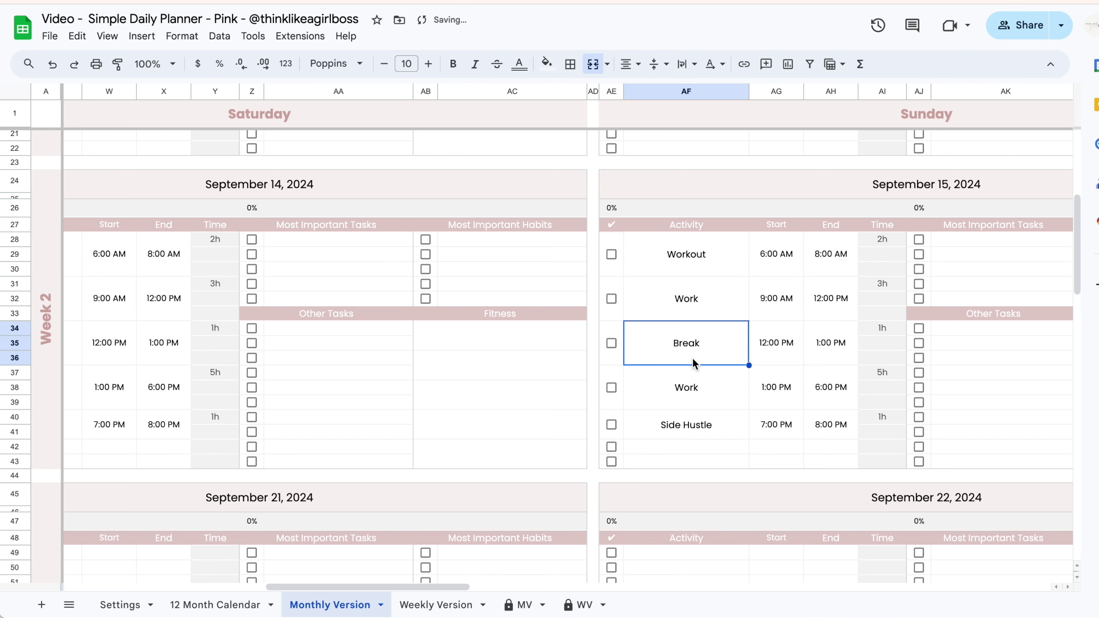
Examine the Workout start and end times on September 6 and the blank activity, start and end area for September 20
scroll(692, 364, "left", 3)
left_click(842, 303)
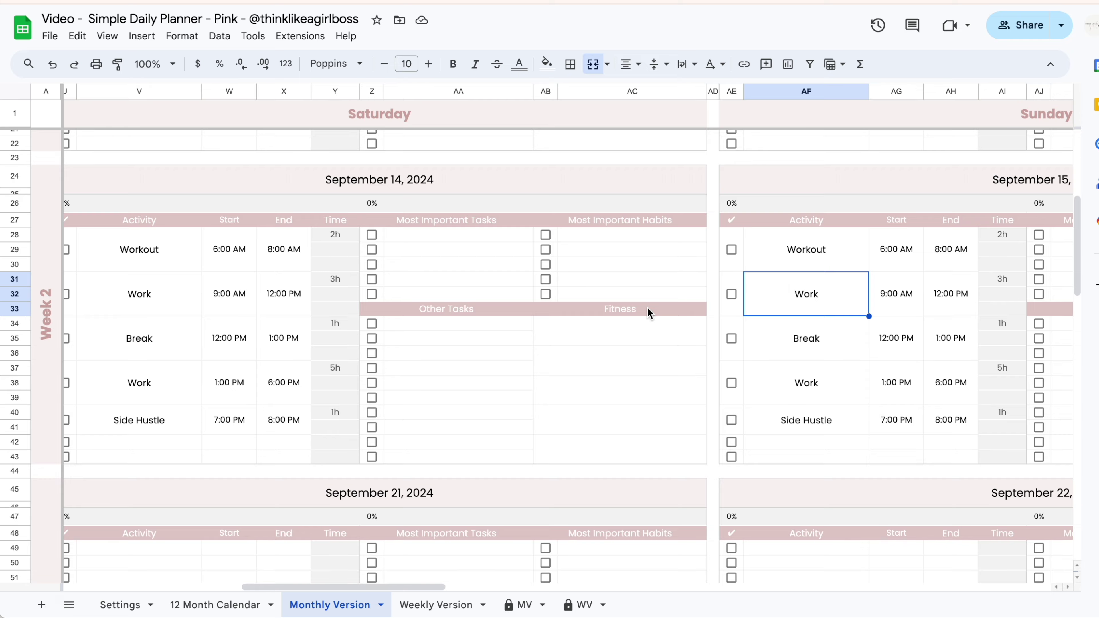
scroll(648, 308, "left", 10)
scroll(647, 307, "up", 5)
scroll(647, 306, "left", 2)
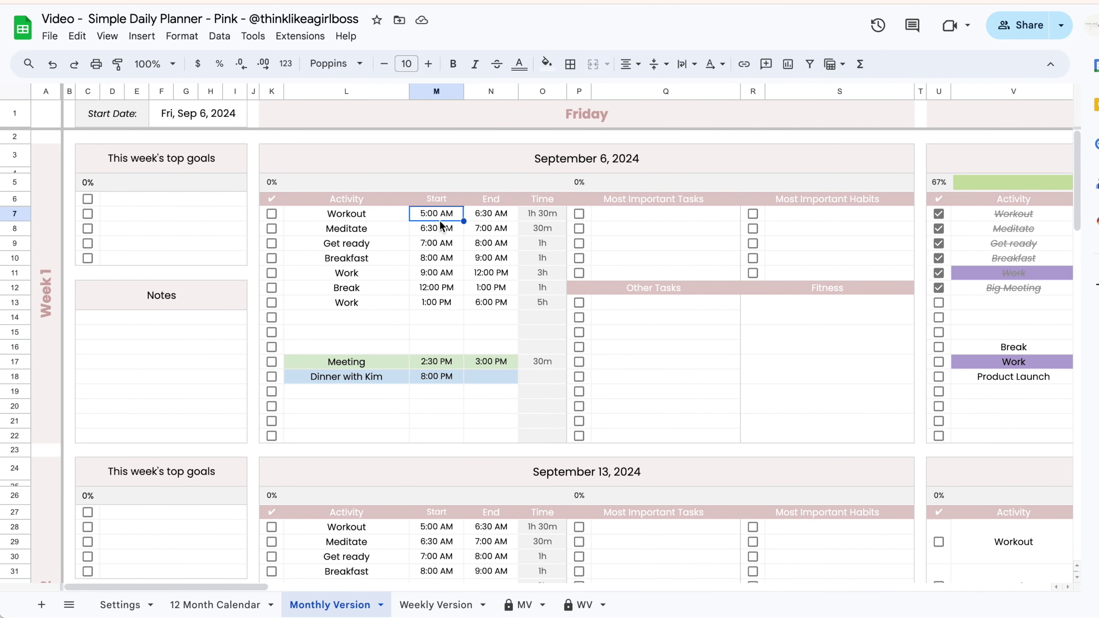
left_click(491, 216)
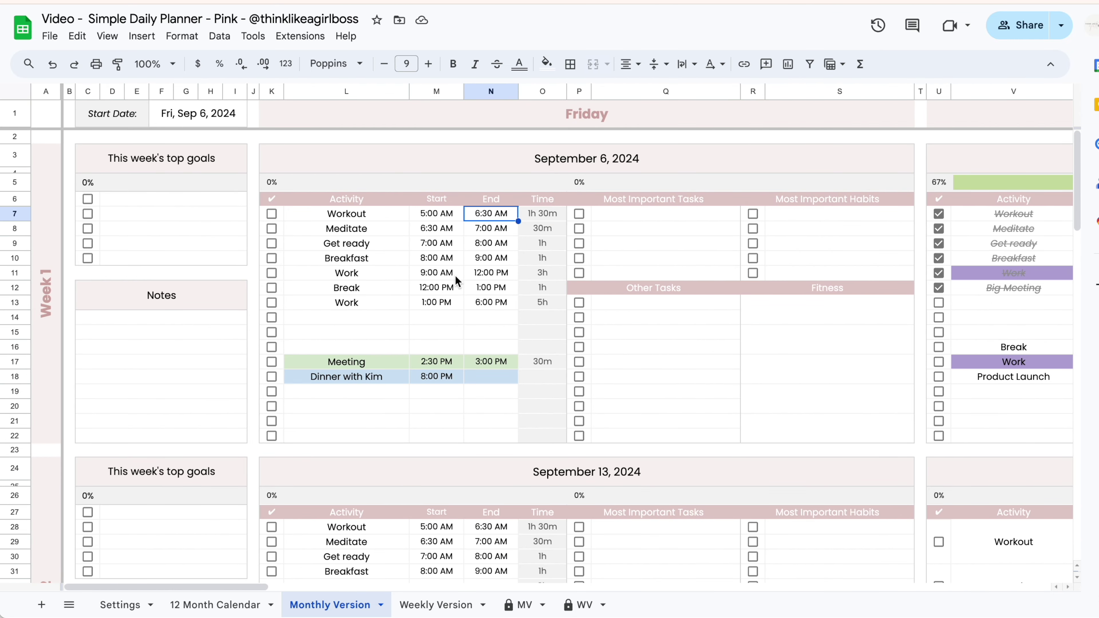
scroll(378, 246, "down", 10)
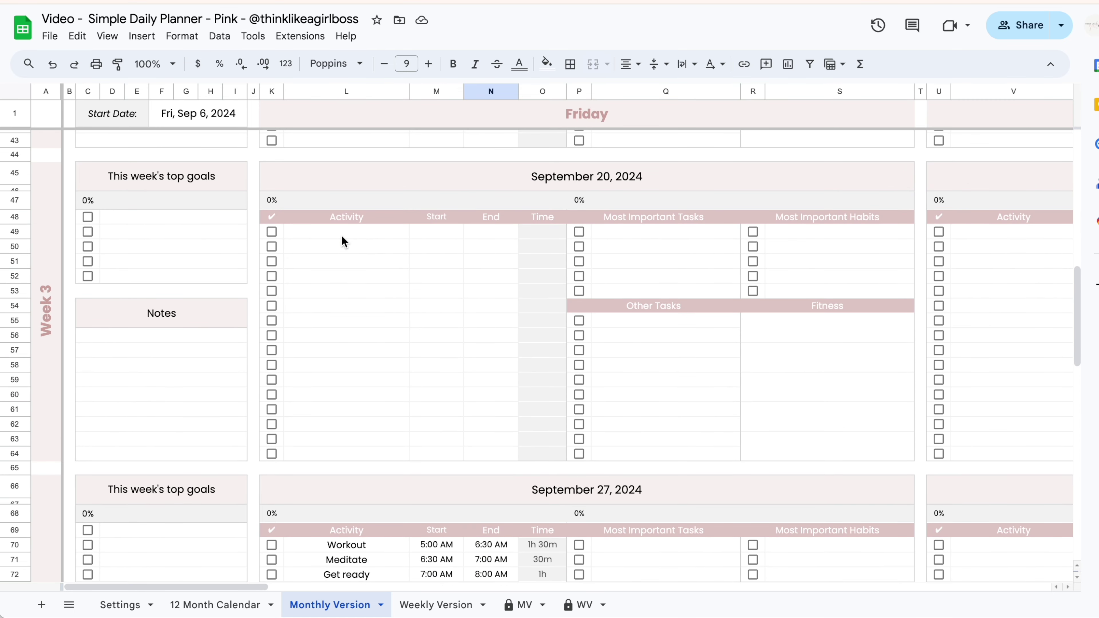
left_click_drag(342, 234, 436, 350)
left_click_drag(470, 386, 488, 454)
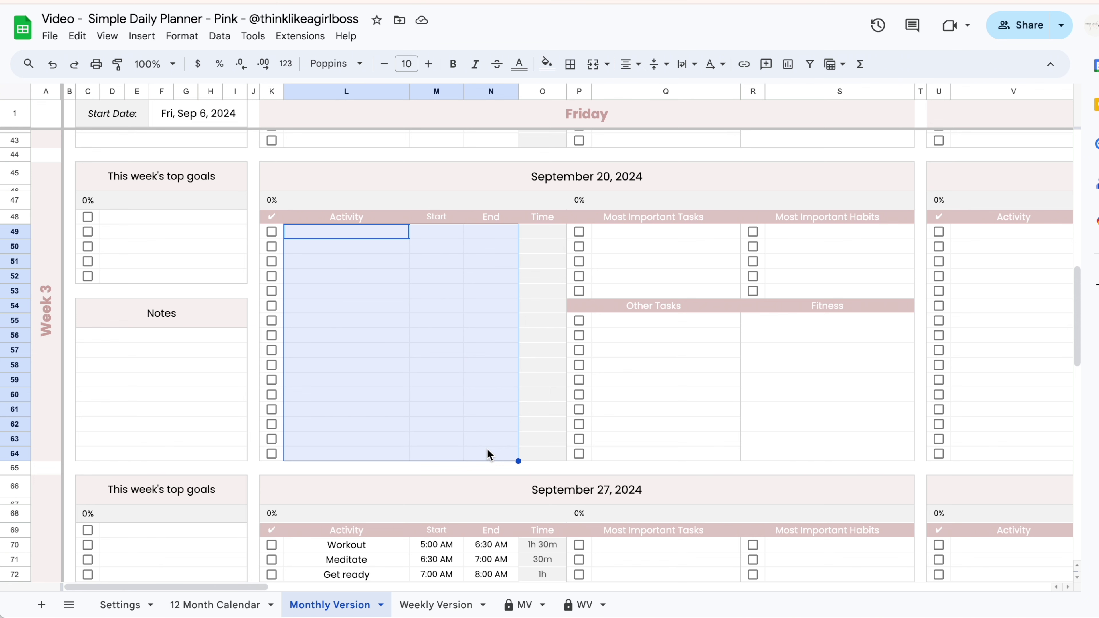
Examine how September 6's Workout start and end times relate to its calculated duration
scroll(488, 454, "up", 10)
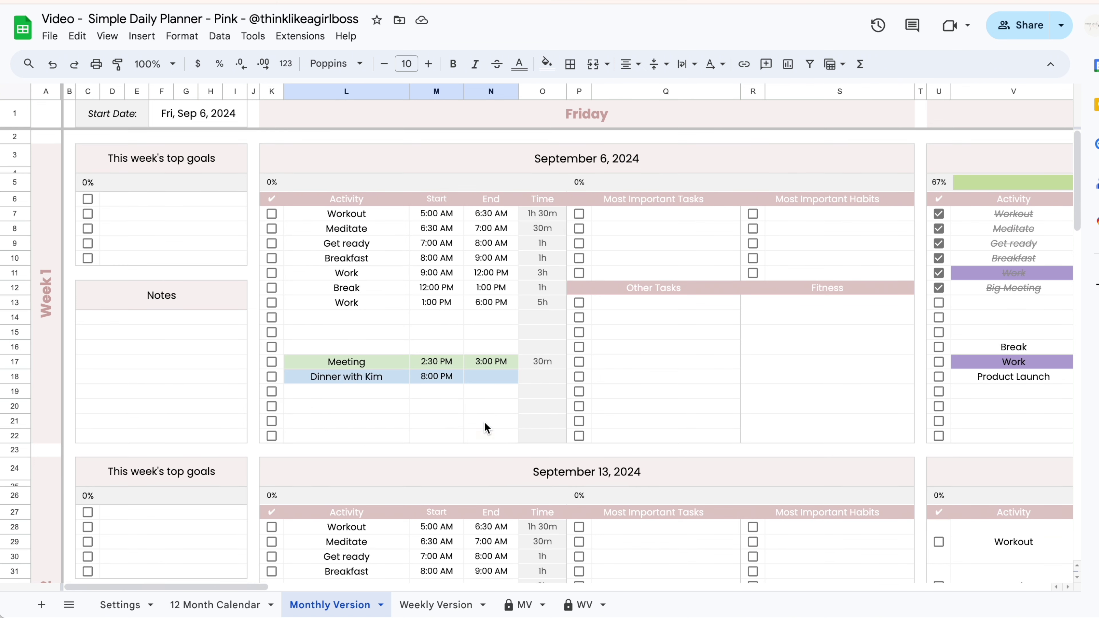
left_click(449, 214)
left_click(485, 216)
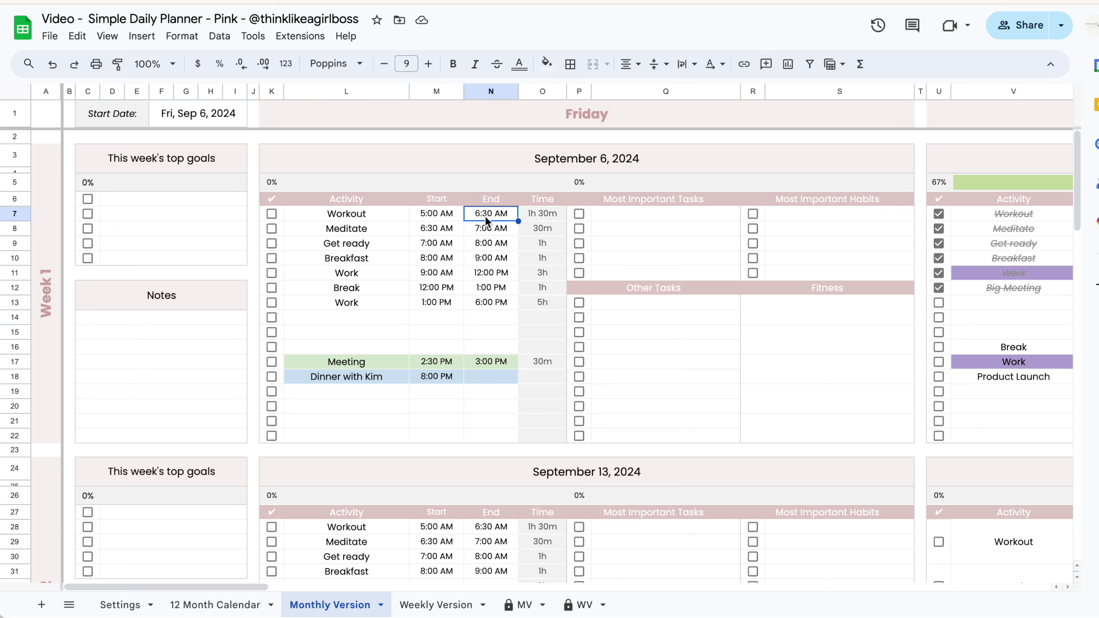
left_click(540, 216)
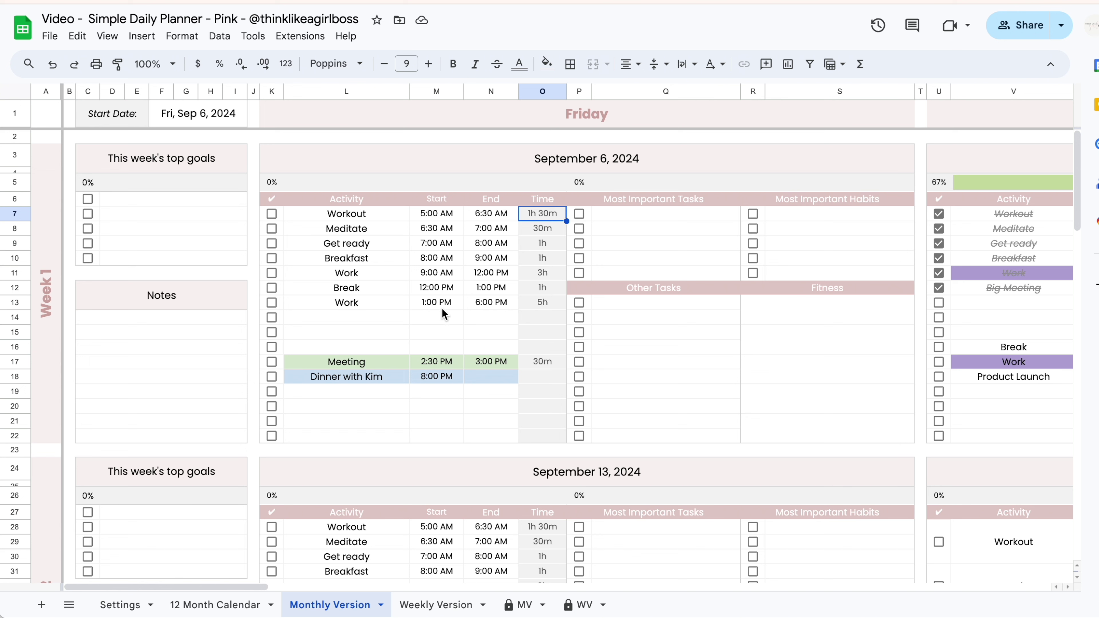
Enter 8:00 AM as the end time in the blank row directly below the afternoon Work entry on September 6
left_click(468, 312)
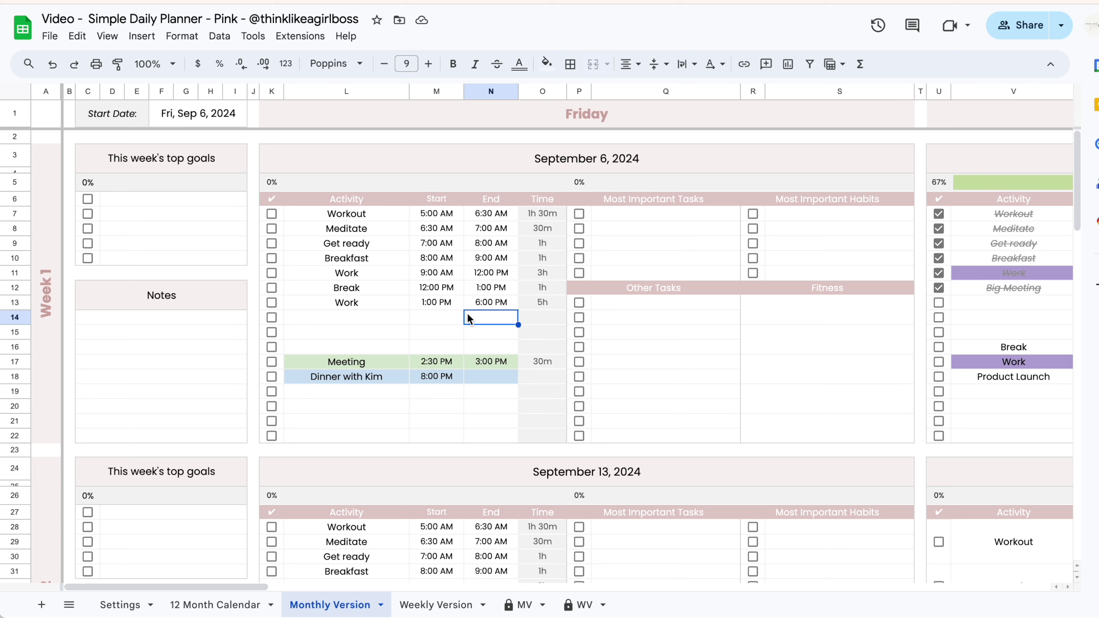
type("8 am")
key("Return")
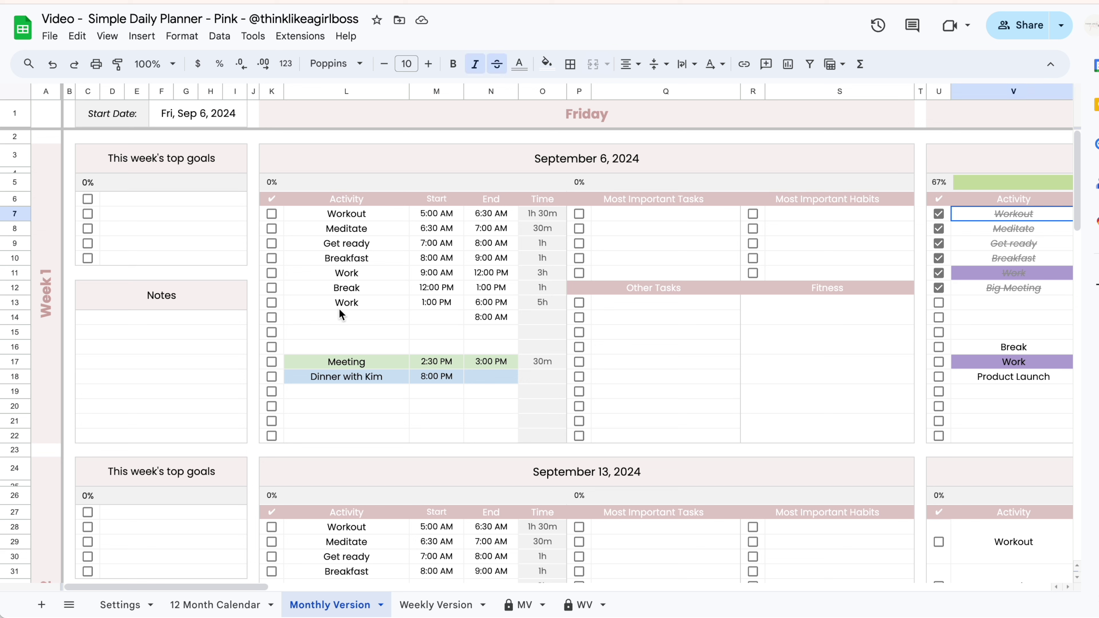
left_click(389, 260)
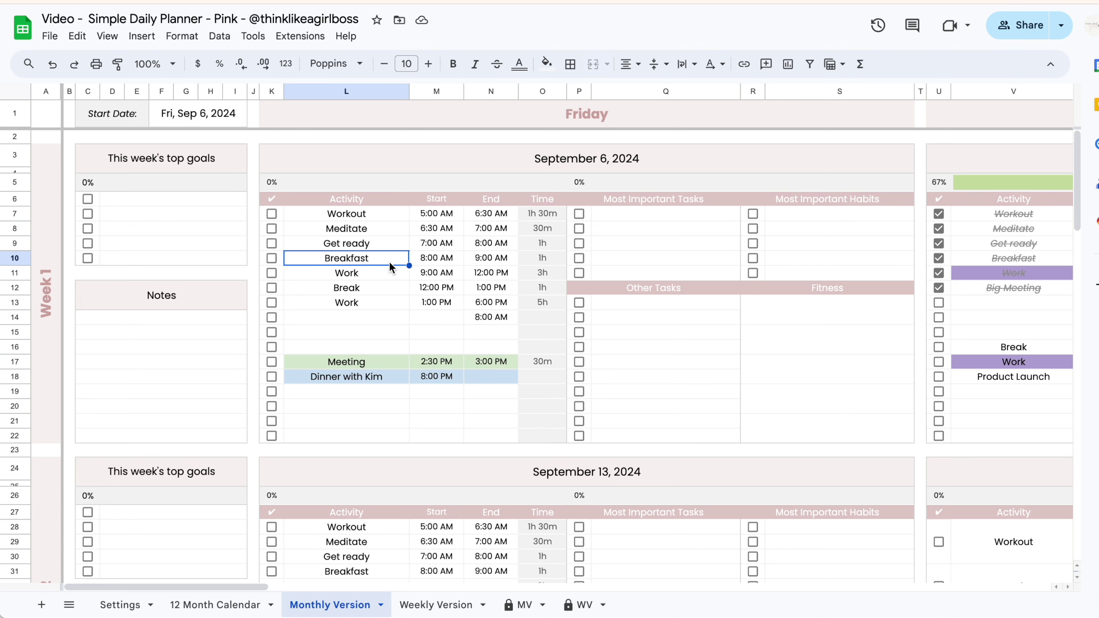
Examine the locked blank MV sheet and the blank Weekly Version sheet
left_click(569, 605)
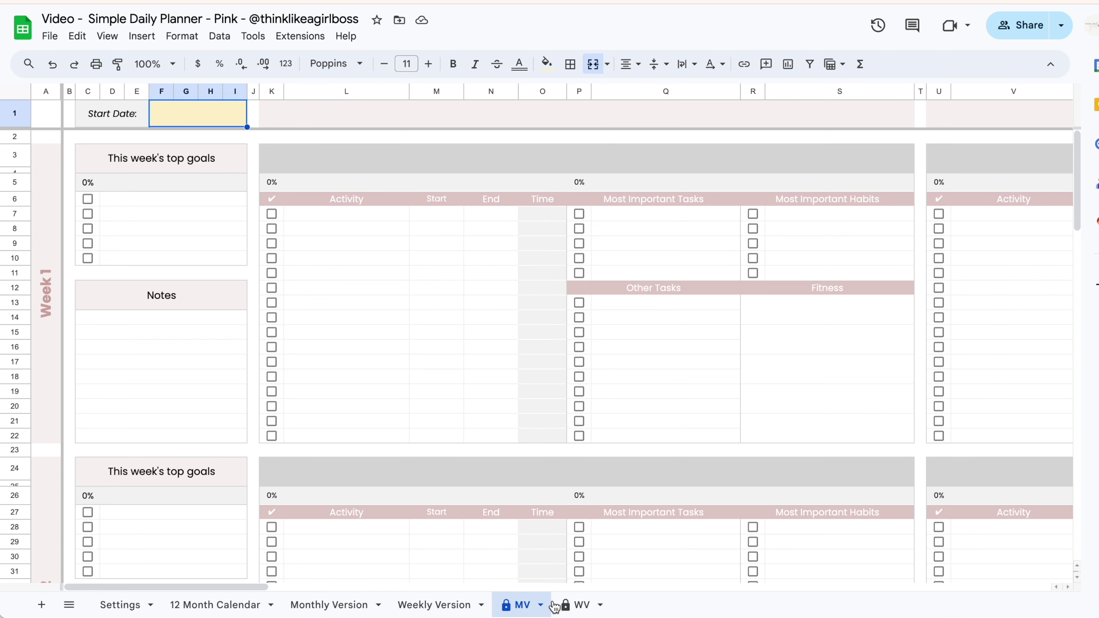
left_click(523, 605)
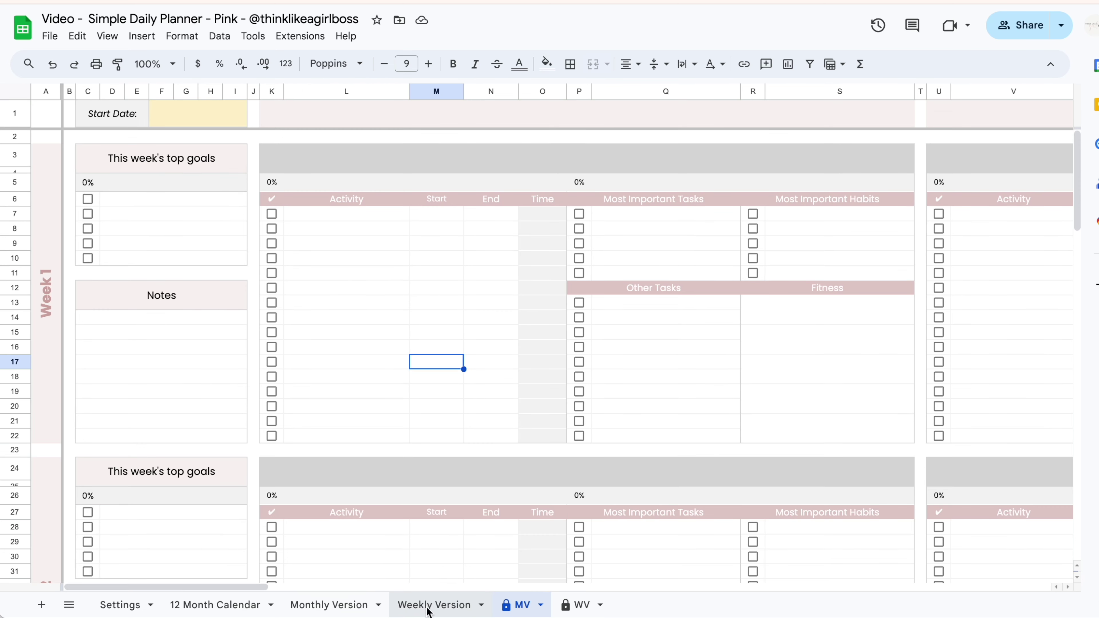
left_click(336, 606)
left_click(429, 606)
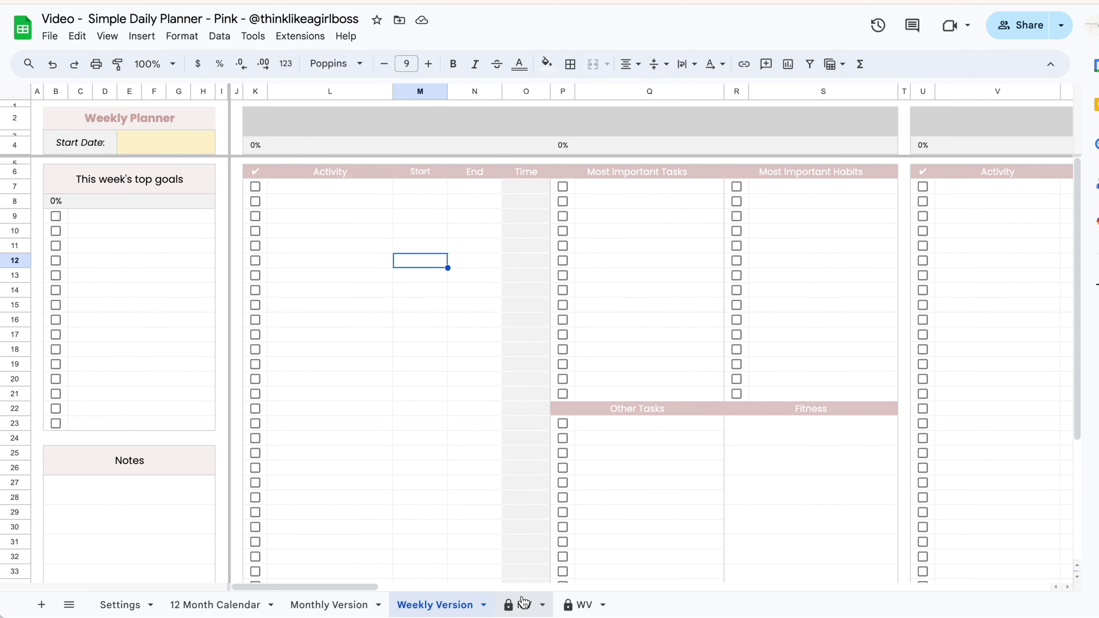
left_click(523, 605)
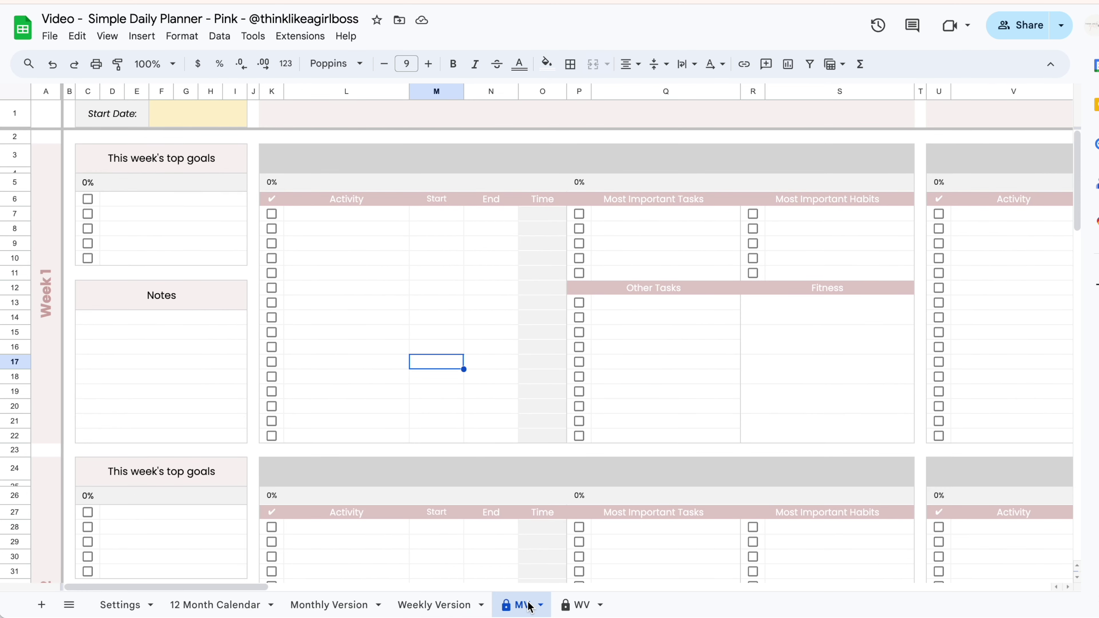
left_click(540, 605)
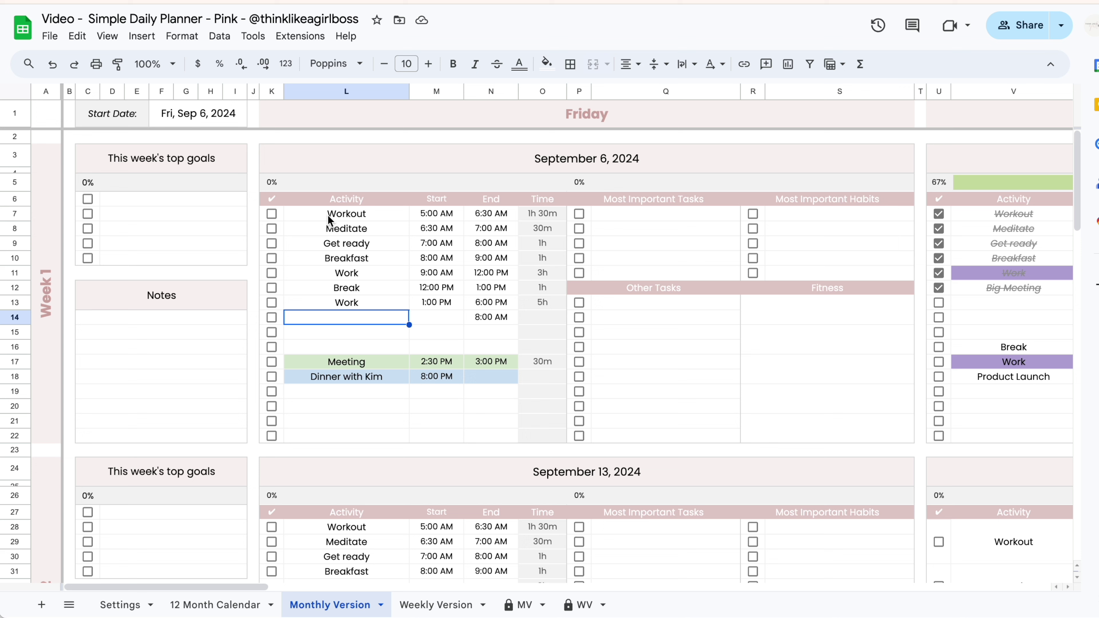
Try customizing the spreadsheet theme with dark purple for Accent 1 and light purple for Accent 3
left_click(194, 40)
left_click(191, 60)
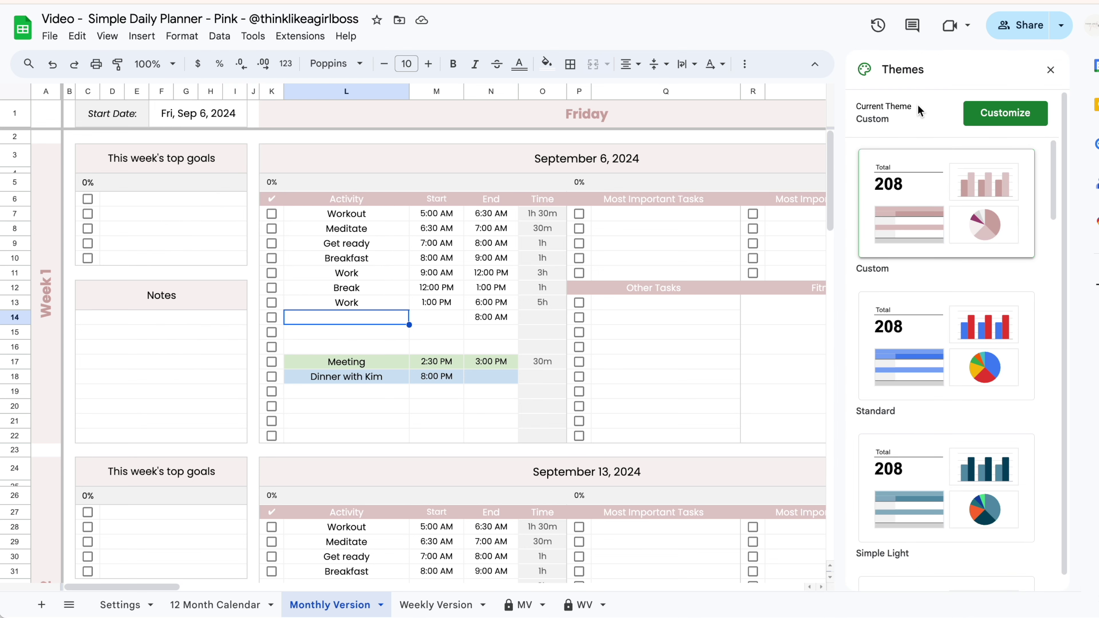
left_click(1036, 114)
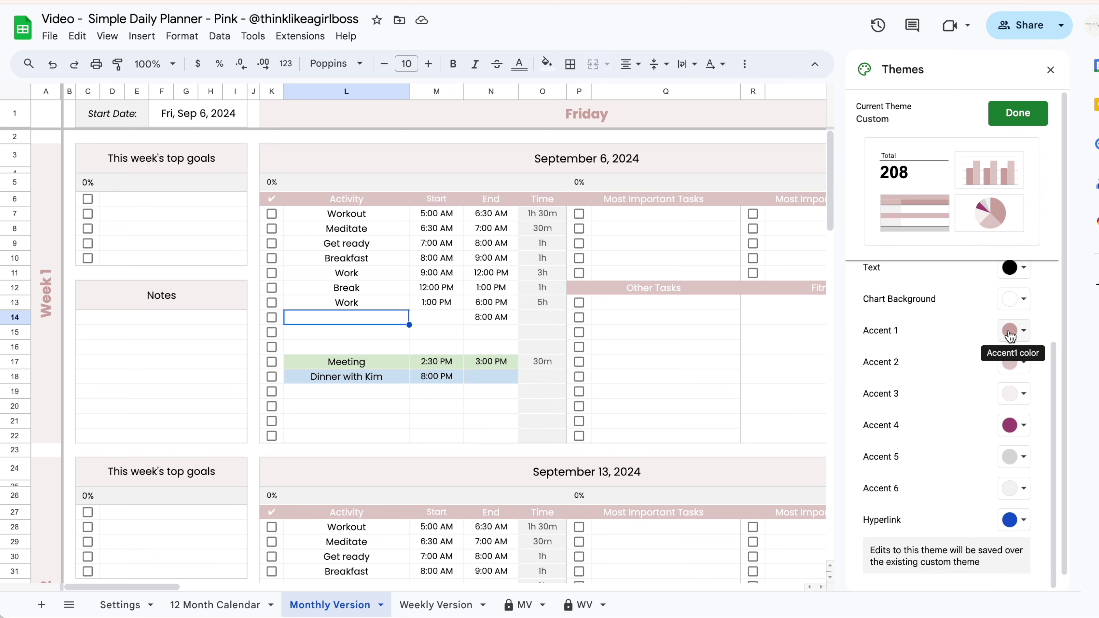
left_click(1029, 335)
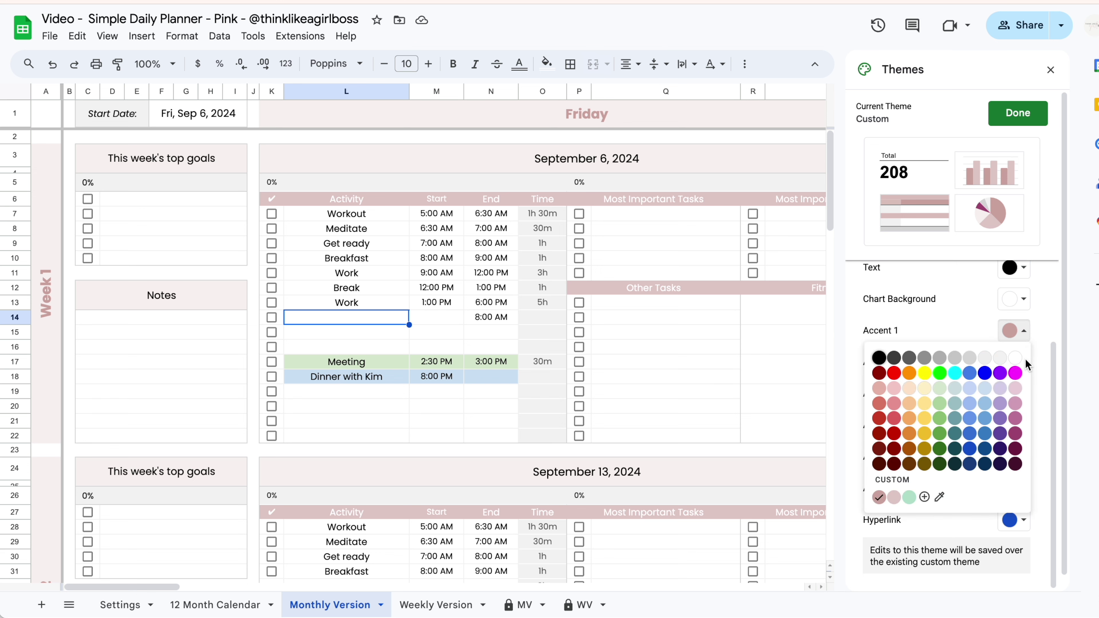
left_click(1001, 434)
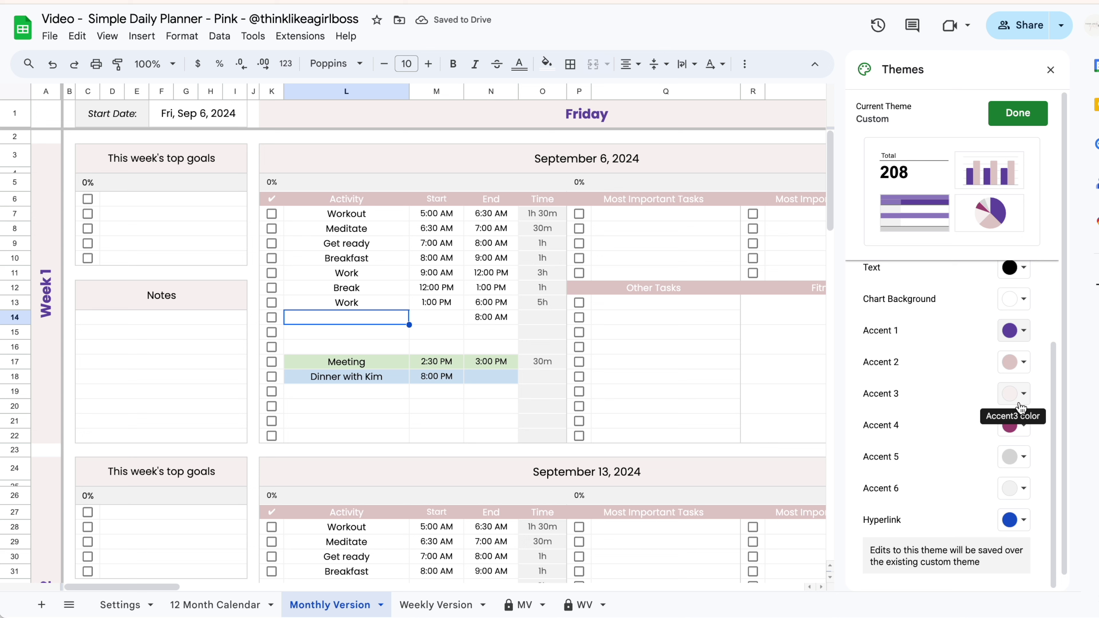
left_click(1025, 396)
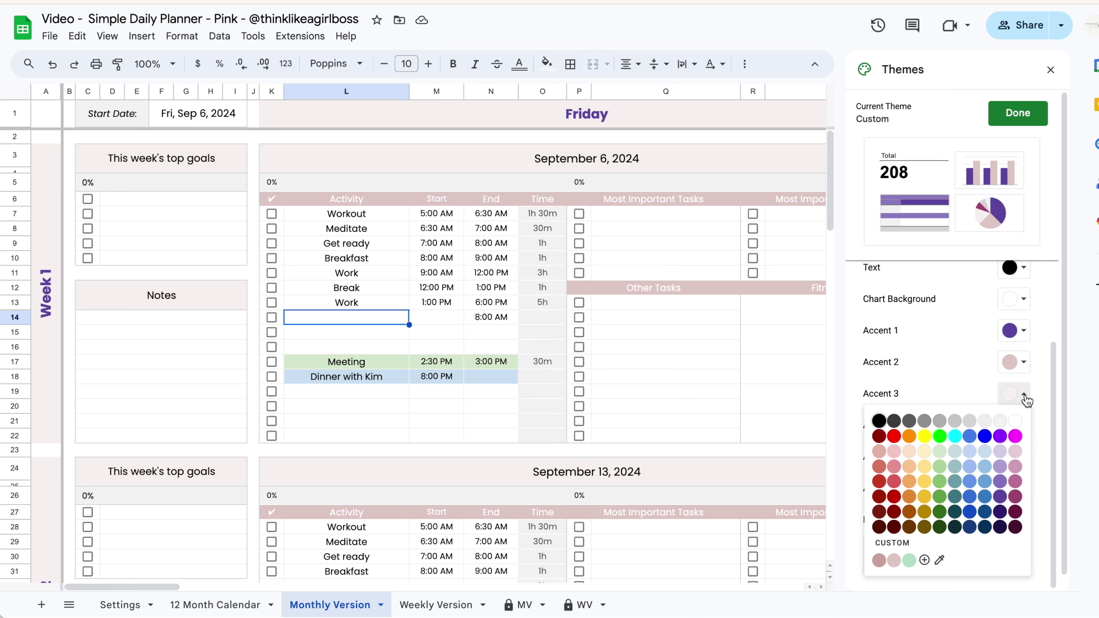
left_click(1000, 452)
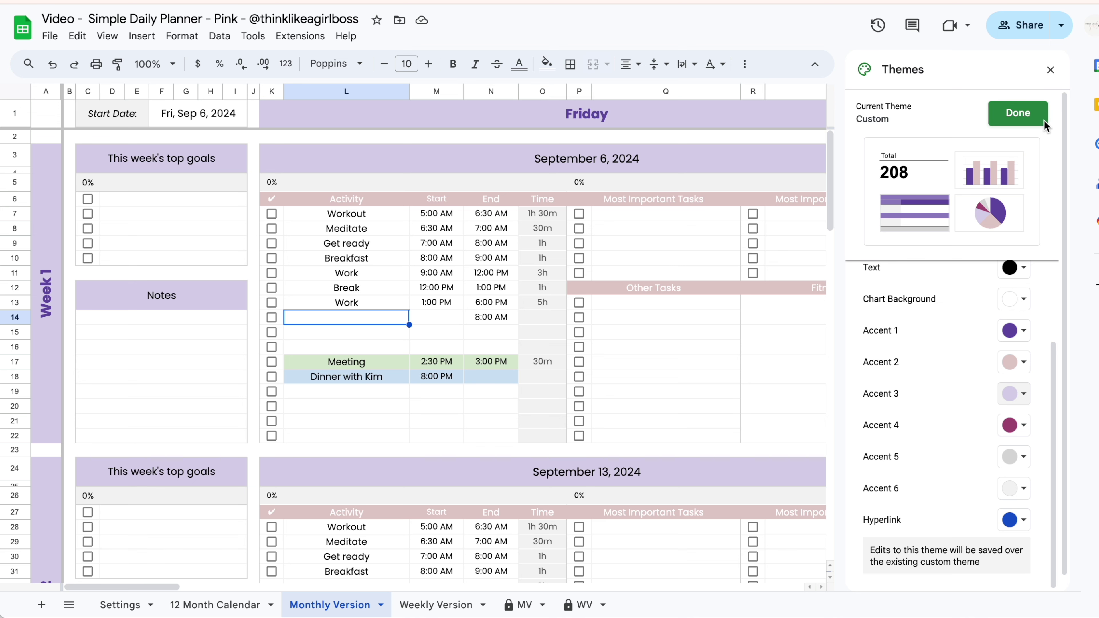
left_click(1018, 114)
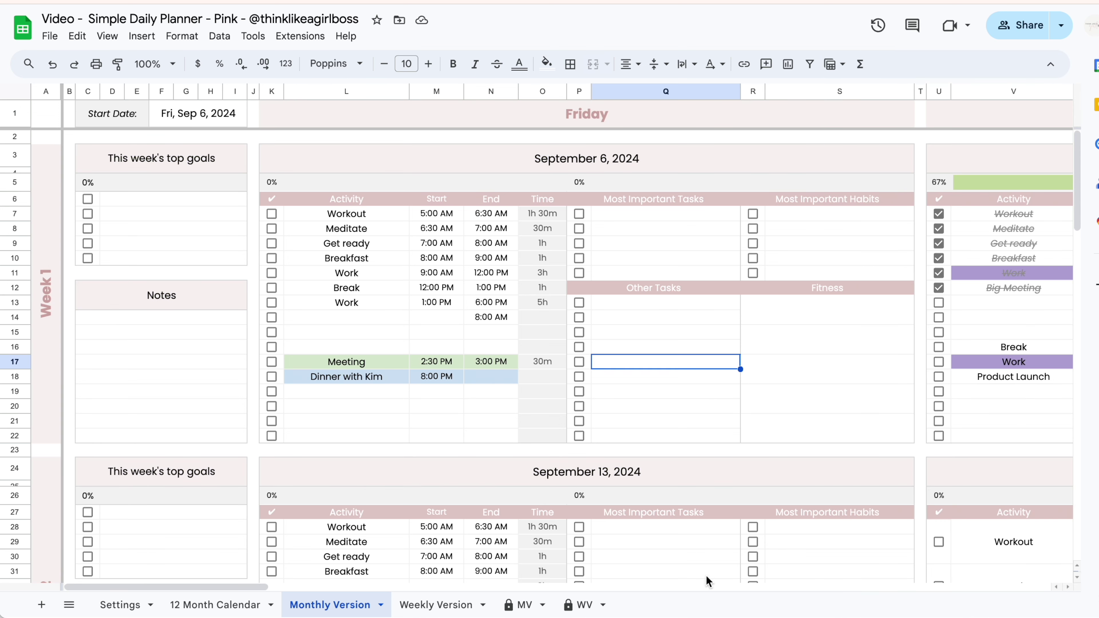
Check off Workout, Meditate and Get ready in September 6's activity list
left_click(273, 214)
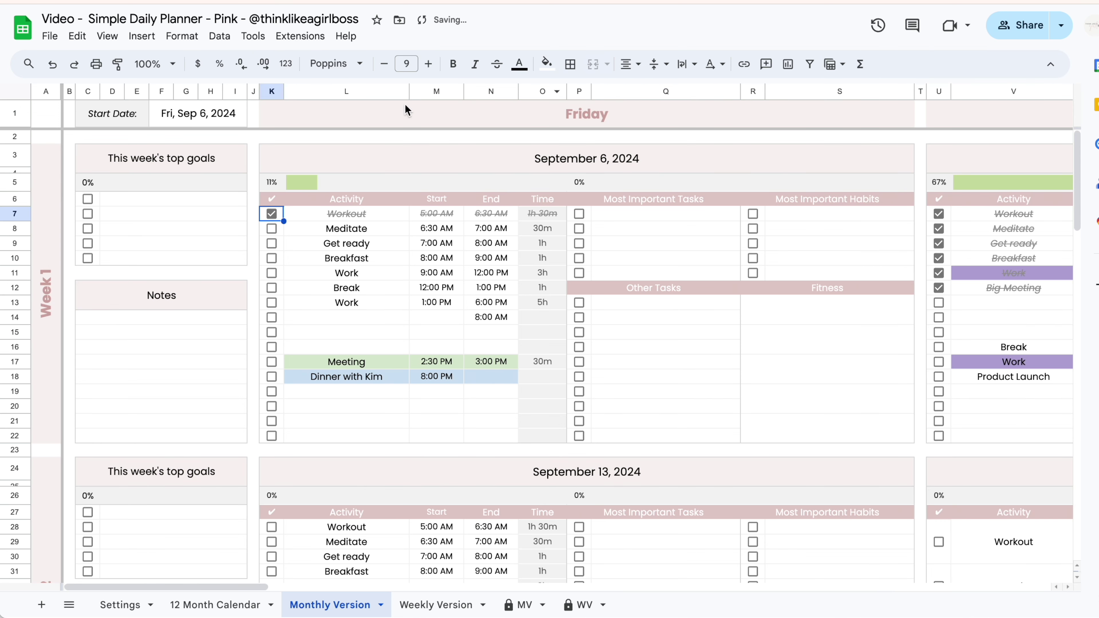
left_click(272, 228)
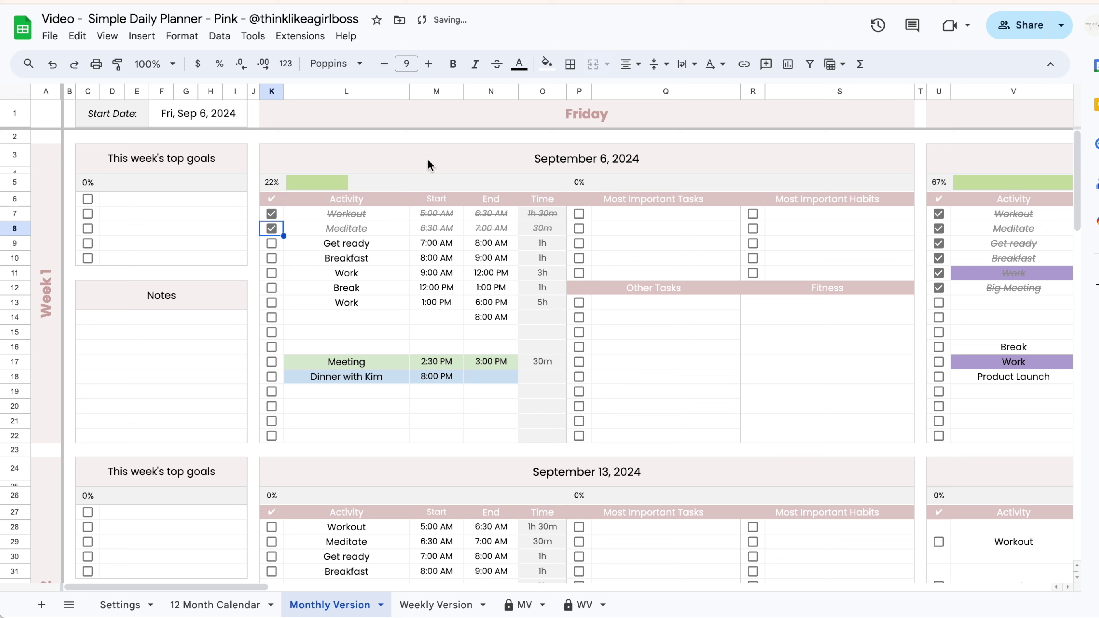
left_click(272, 243)
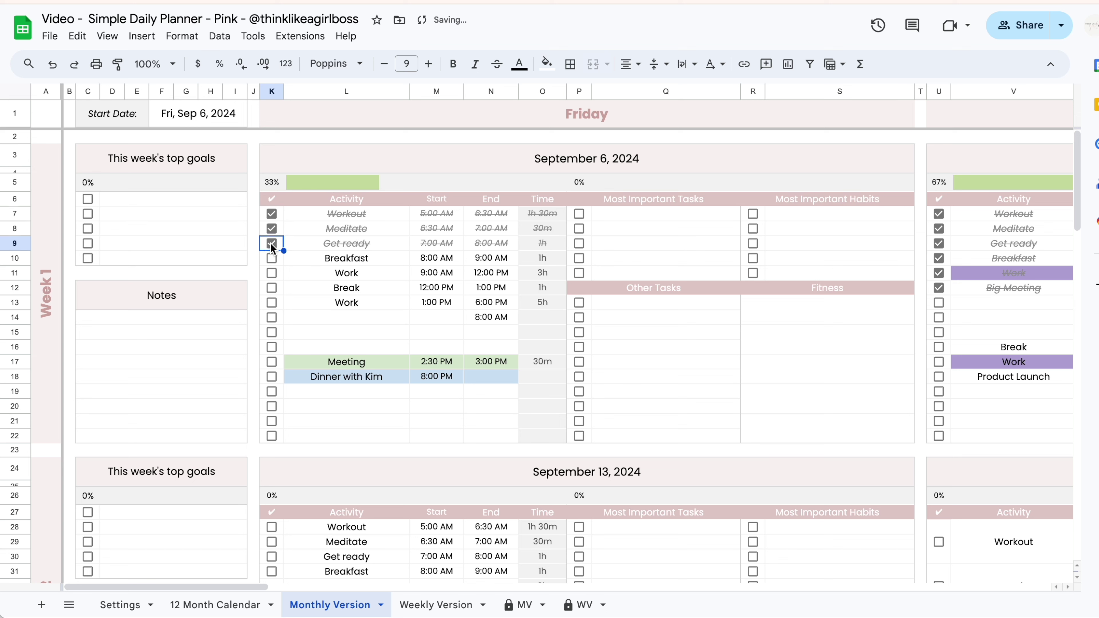
Try #111111 as the progress bar hex value on the Settings sheet and view the bars in the Monthly Version
left_click(128, 605)
left_click(314, 339)
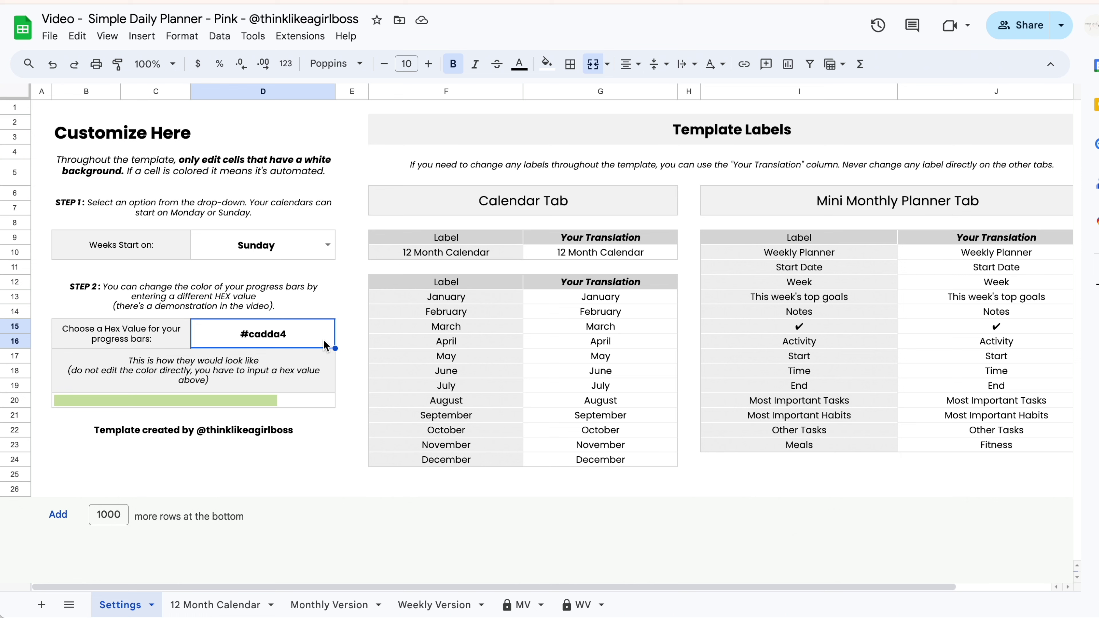
type("#11")
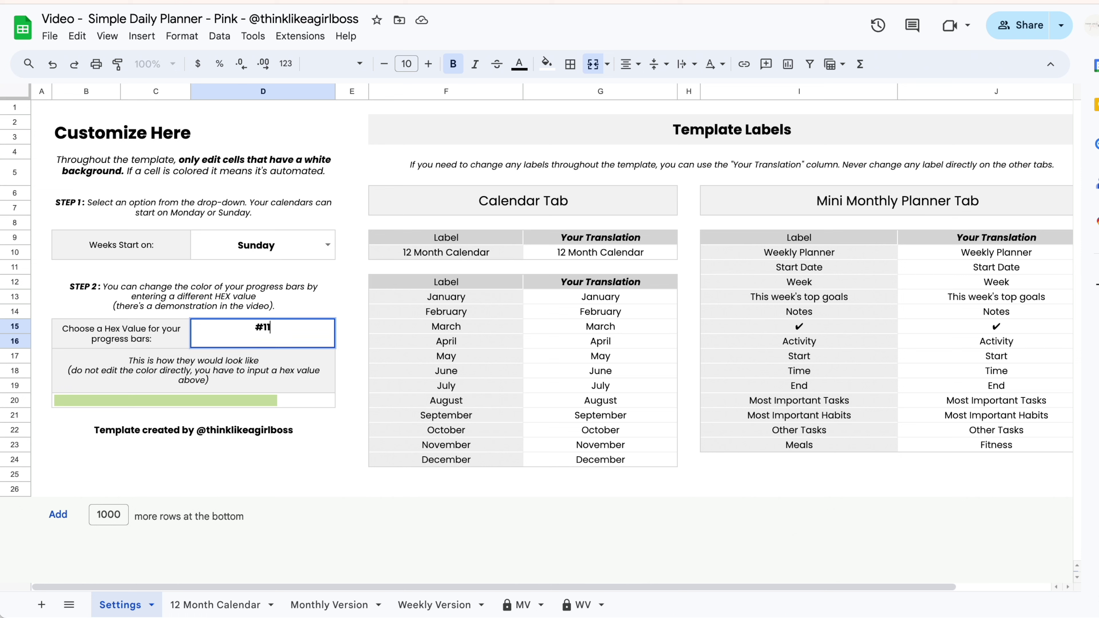
type("1111")
key("Return")
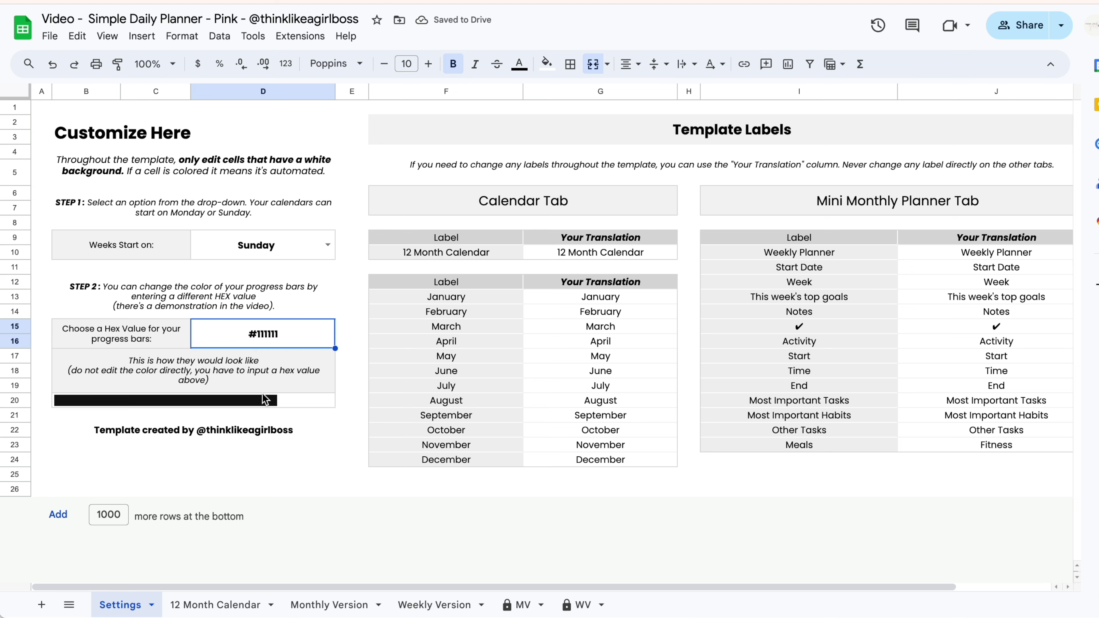
left_click(328, 603)
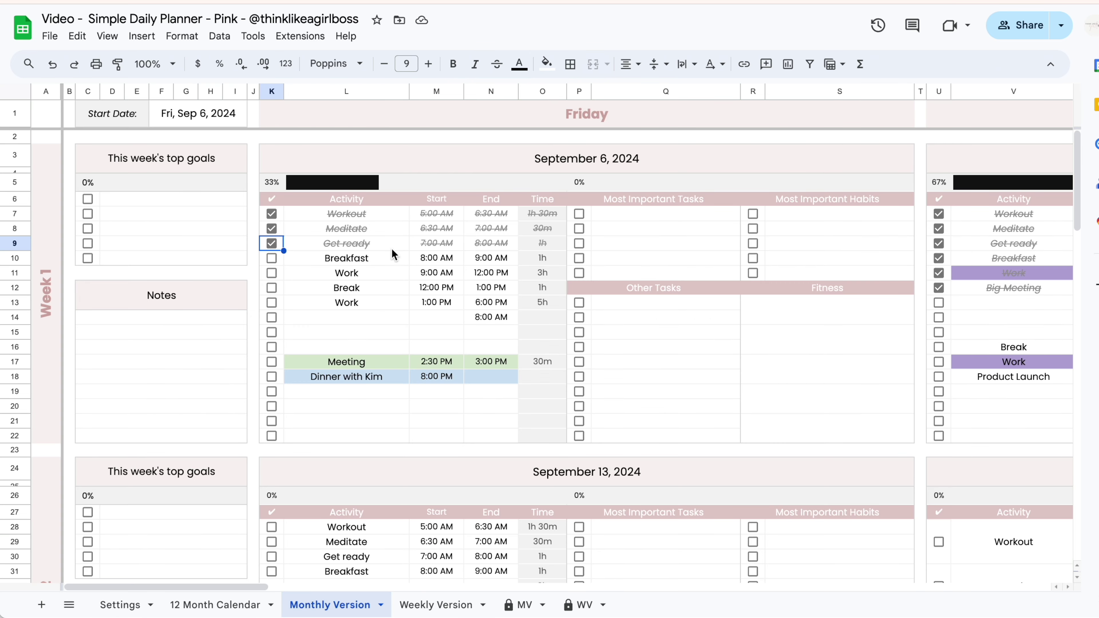
scroll(603, 280, "right", 5)
scroll(519, 385, "left", 5)
On the Settings sheet, mix a soft green custom fill colour, copy its hex value #86cbb8 and cancel without applying it
left_click(130, 604)
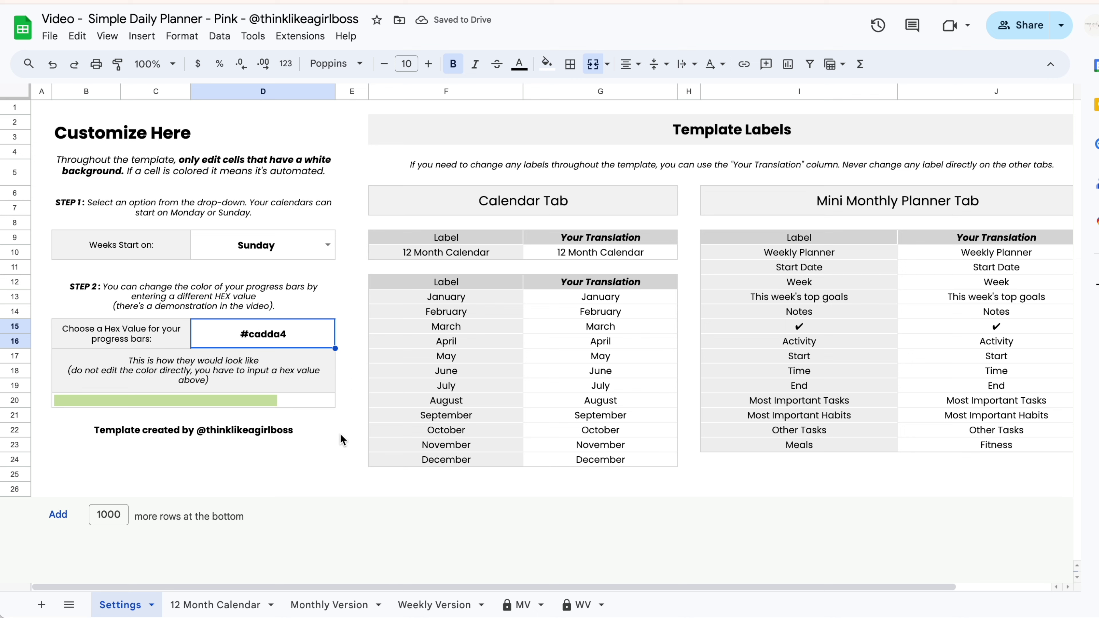
left_click(302, 463)
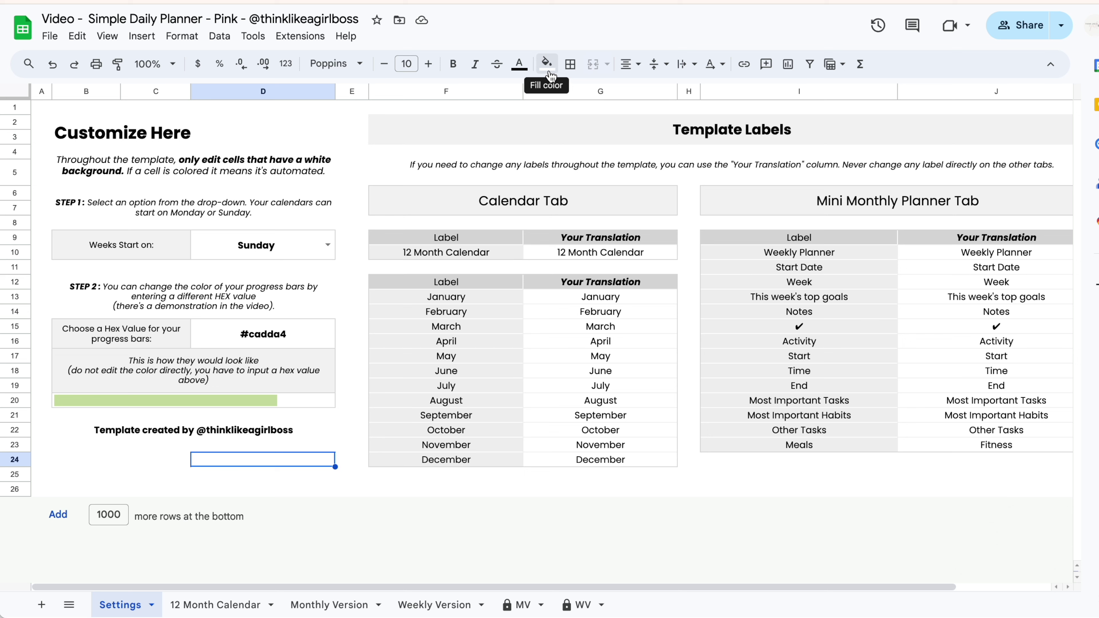
left_click(546, 64)
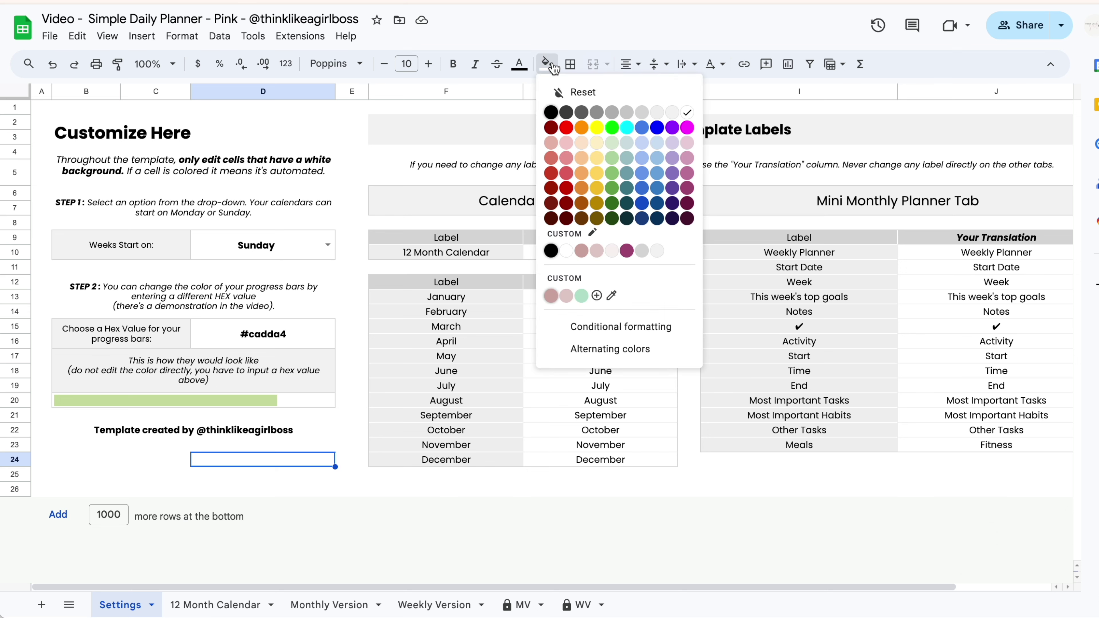
left_click(597, 296)
left_click_drag(560, 322, 595, 322)
left_click(524, 230)
mouse_move(525, 233)
left_mouse_down()
mouse_move(513, 227)
mouse_move(530, 218)
left_mouse_up()
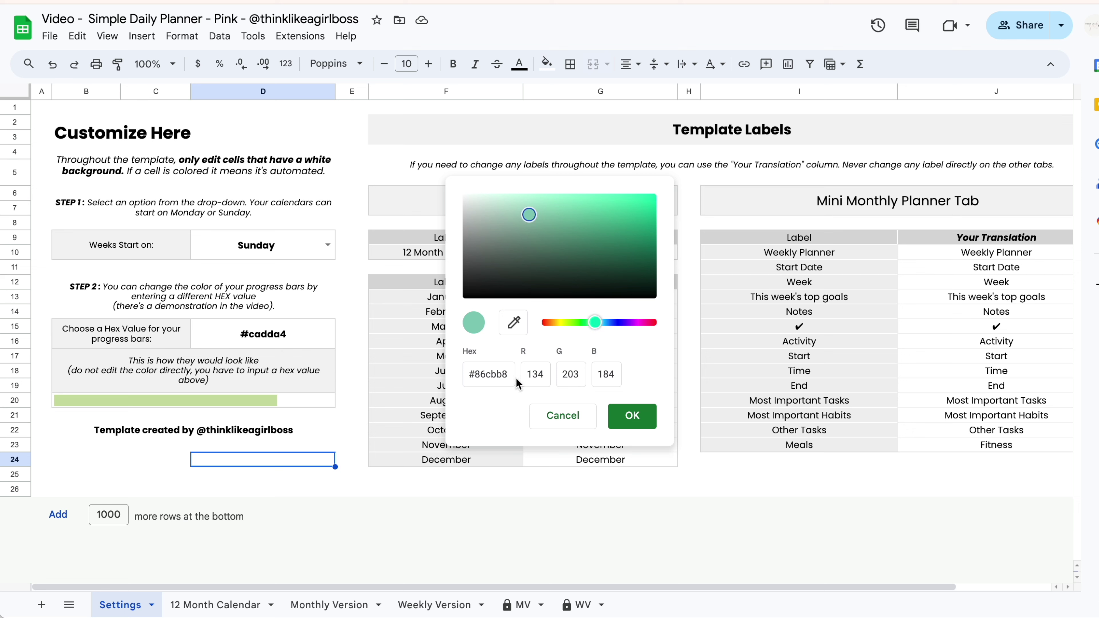
left_click_drag(510, 374, 467, 374)
key("ctrl+c")
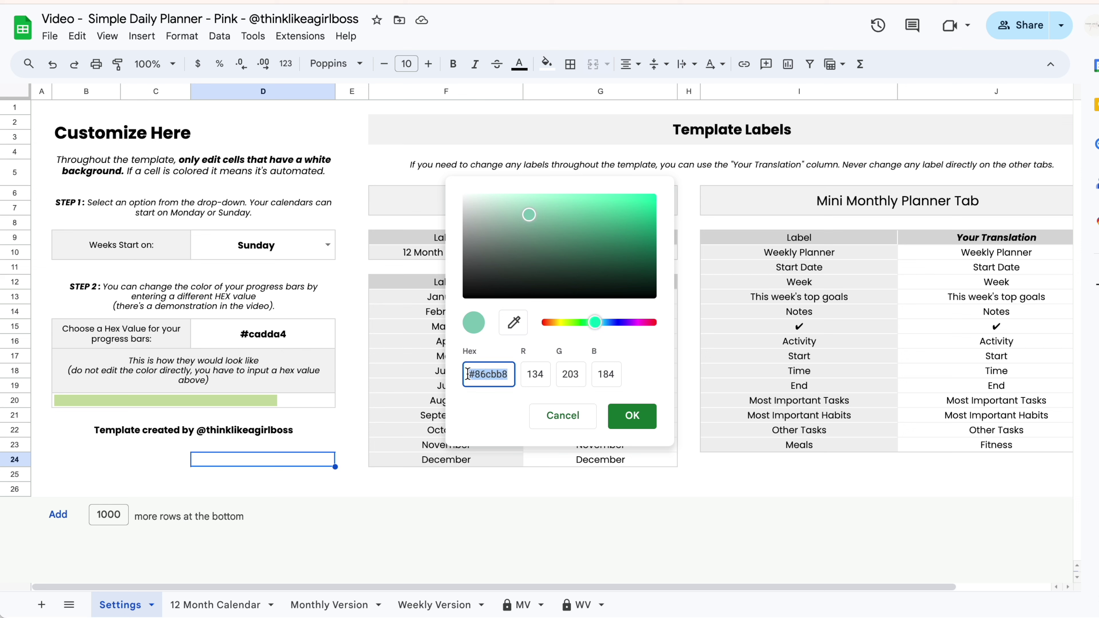
left_click(561, 422)
Paste #86cbb8 as the progress bar hex value and view the bars in the Monthly Version
left_click(269, 342)
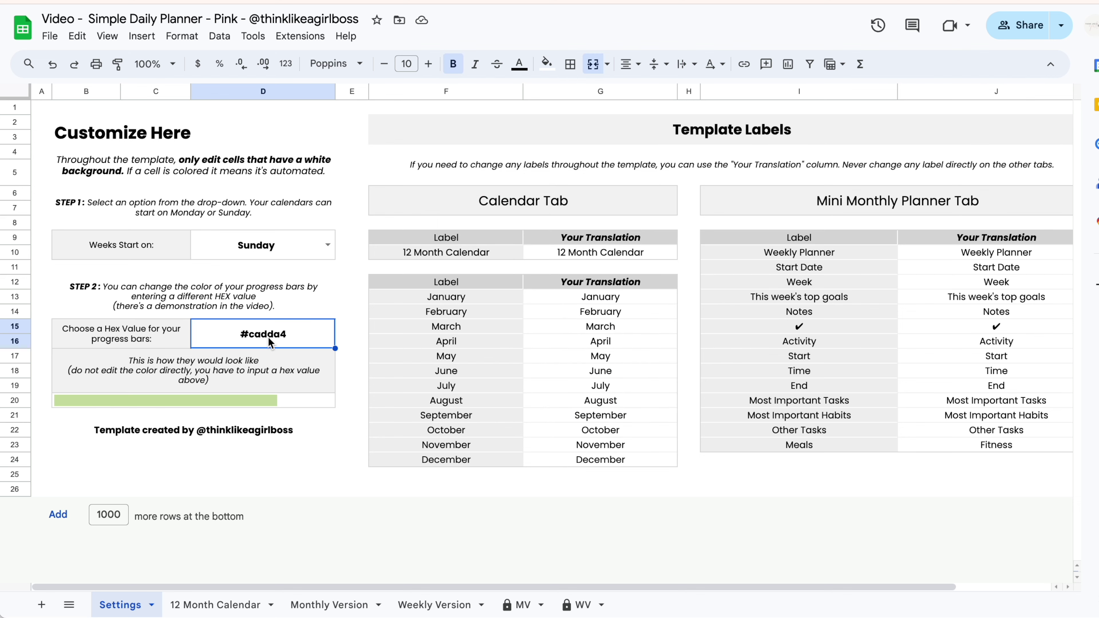
key("ctrl+v")
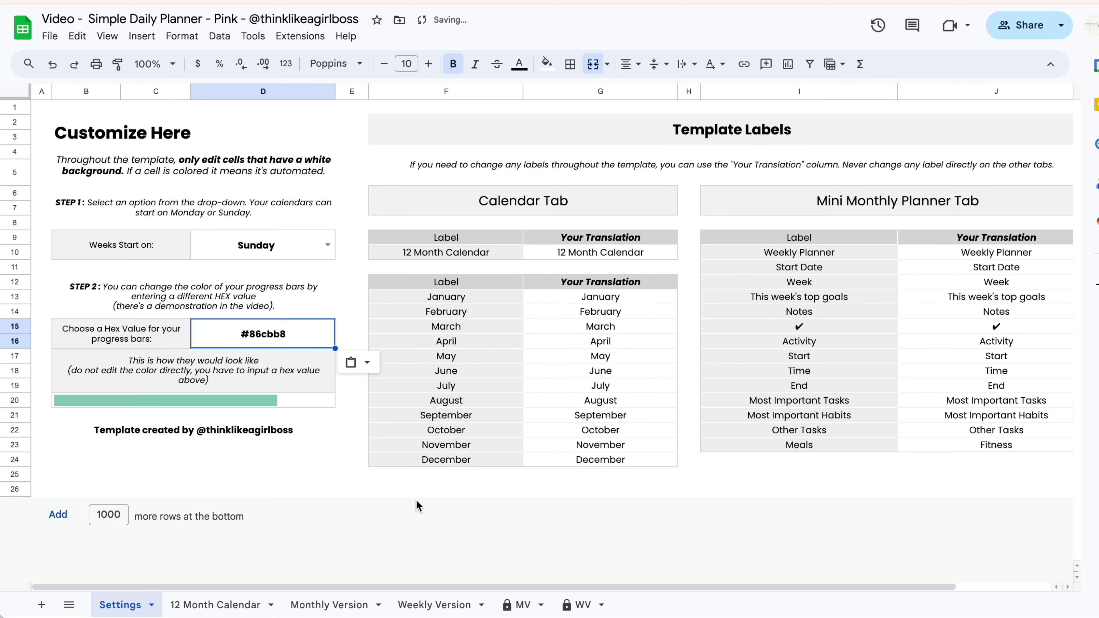
left_click(332, 603)
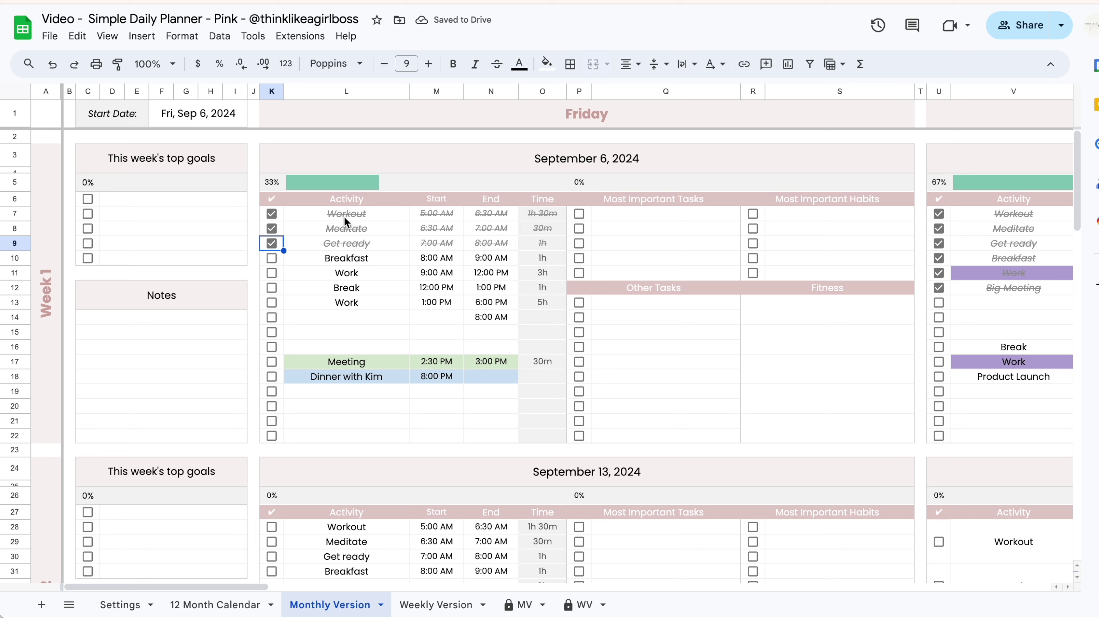